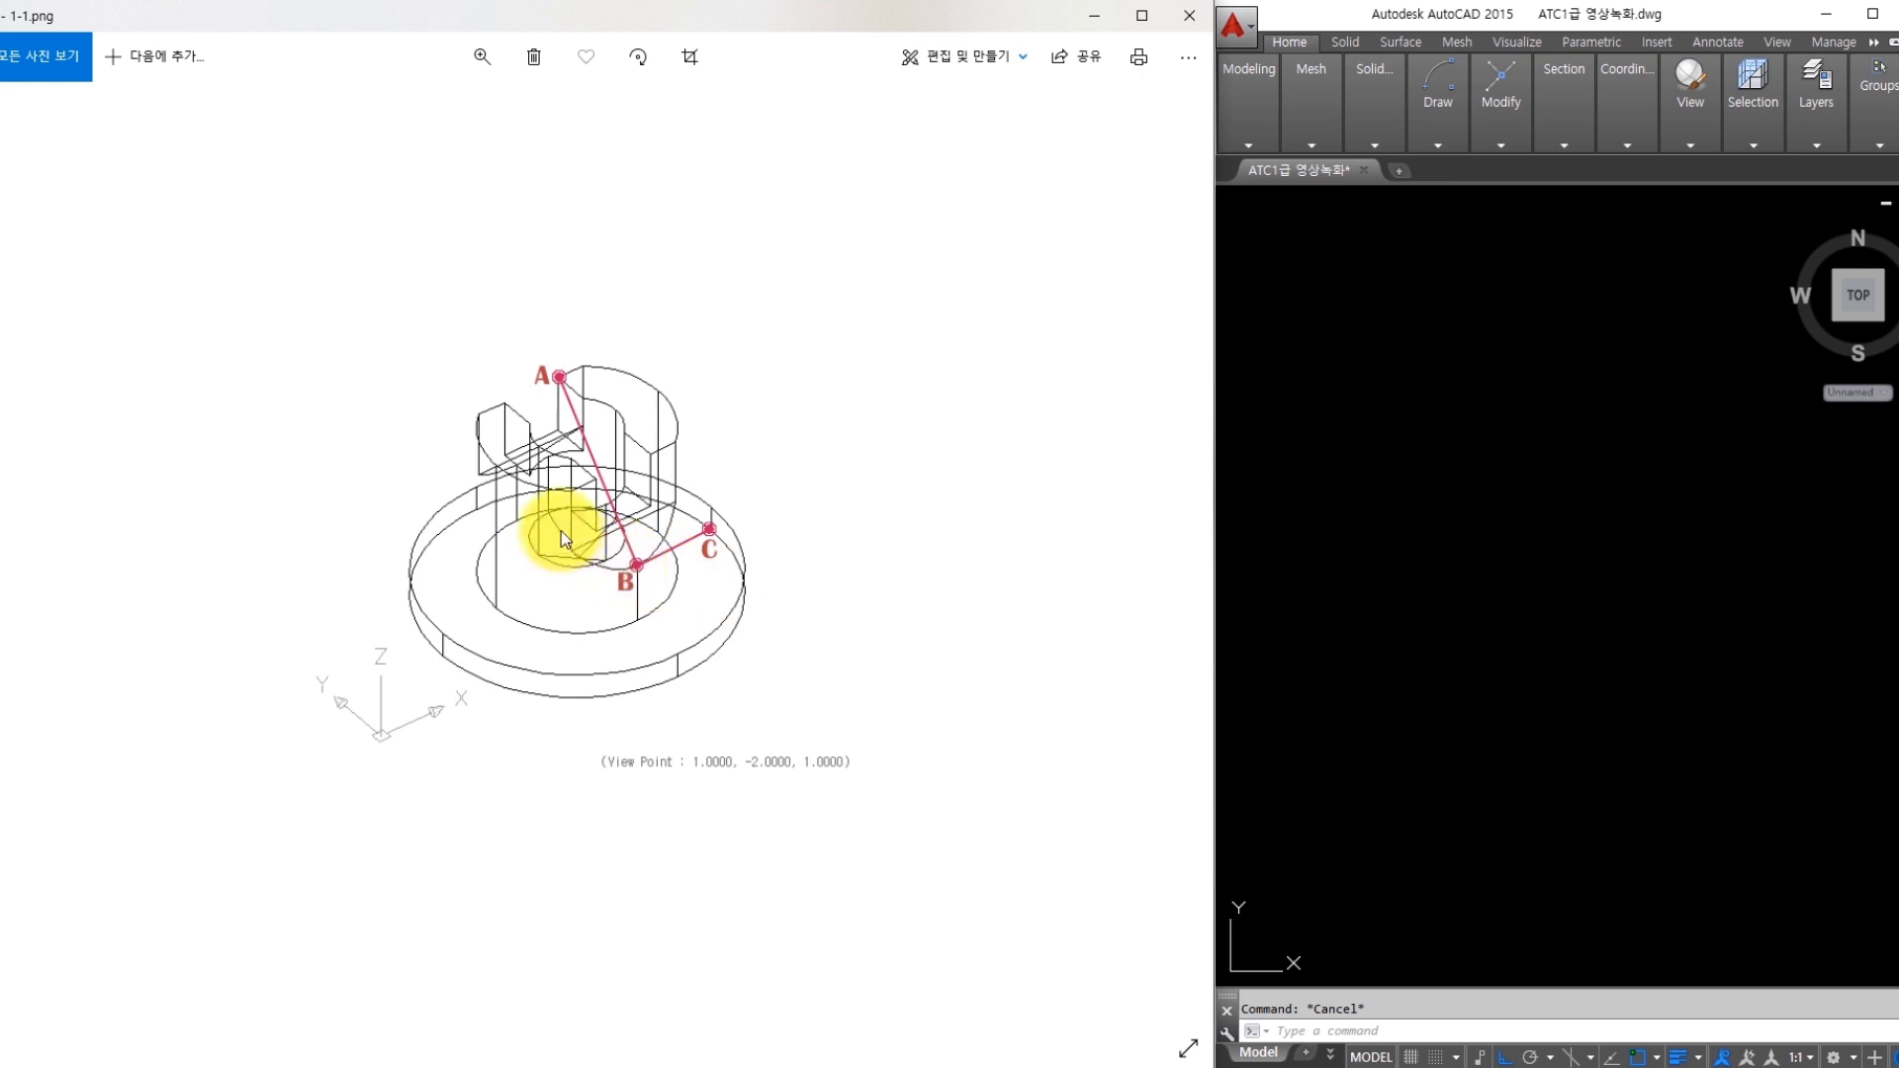
Study the isometric reference picture, tracing the revolved half profile, its centre axis and the side cut near point A
mouse_move(530, 429)
left_mouse_down()
mouse_move(530, 544)
mouse_move(574, 566)
mouse_move(577, 595)
mouse_move(401, 605)
mouse_move(478, 584)
mouse_move(477, 441)
mouse_move(531, 432)
mouse_move(578, 466)
mouse_move(575, 599)
left_mouse_up()
mouse_move(551, 447)
left_mouse_down()
mouse_move(636, 457)
mouse_move(645, 392)
left_mouse_up()
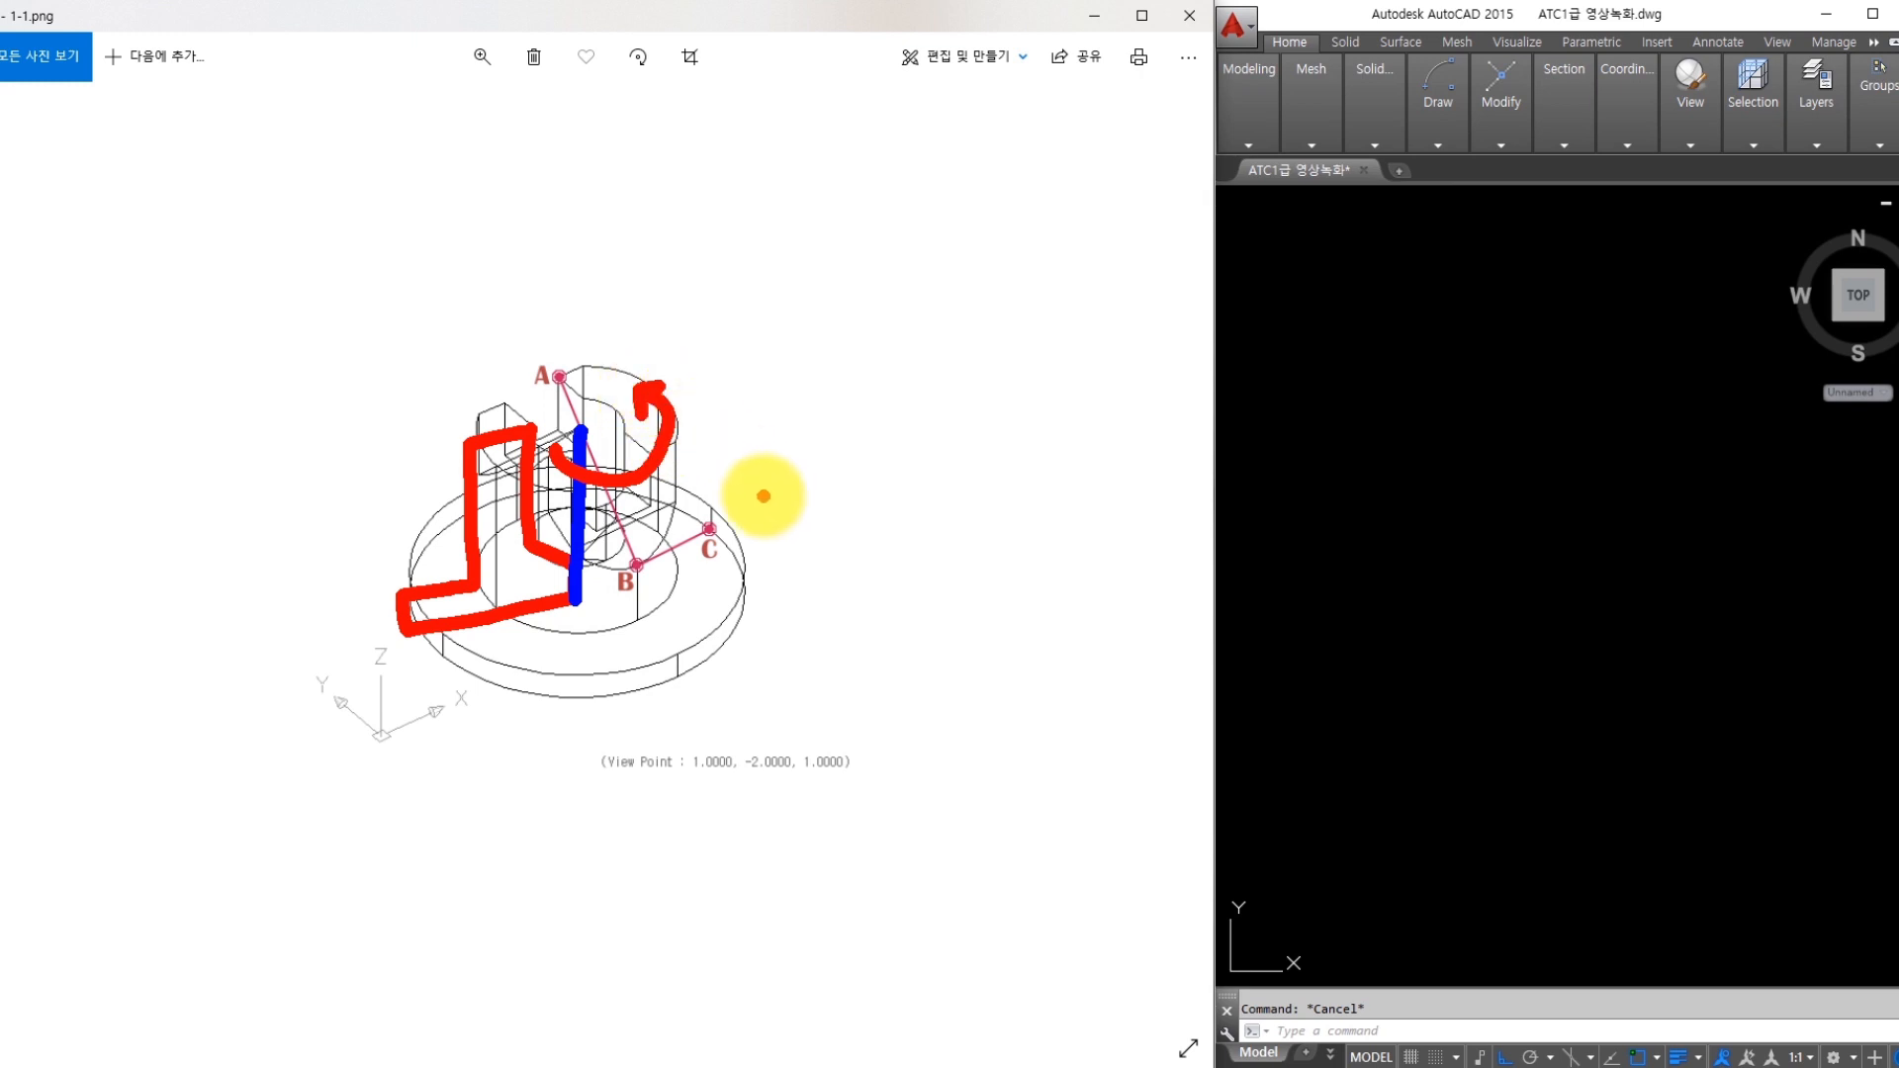
key("e")
mouse_move(663, 454)
left_mouse_down()
mouse_move(673, 505)
mouse_move(584, 519)
mouse_move(636, 445)
mouse_move(660, 457)
left_mouse_up()
mouse_move(549, 374)
left_mouse_down()
mouse_move(475, 453)
mouse_move(508, 392)
mouse_move(559, 379)
left_mouse_up()
key("e")
key("o")
mouse_move(644, 454)
left_mouse_down()
mouse_move(556, 381)
mouse_move(512, 396)
mouse_move(574, 478)
mouse_move(644, 461)
left_mouse_up()
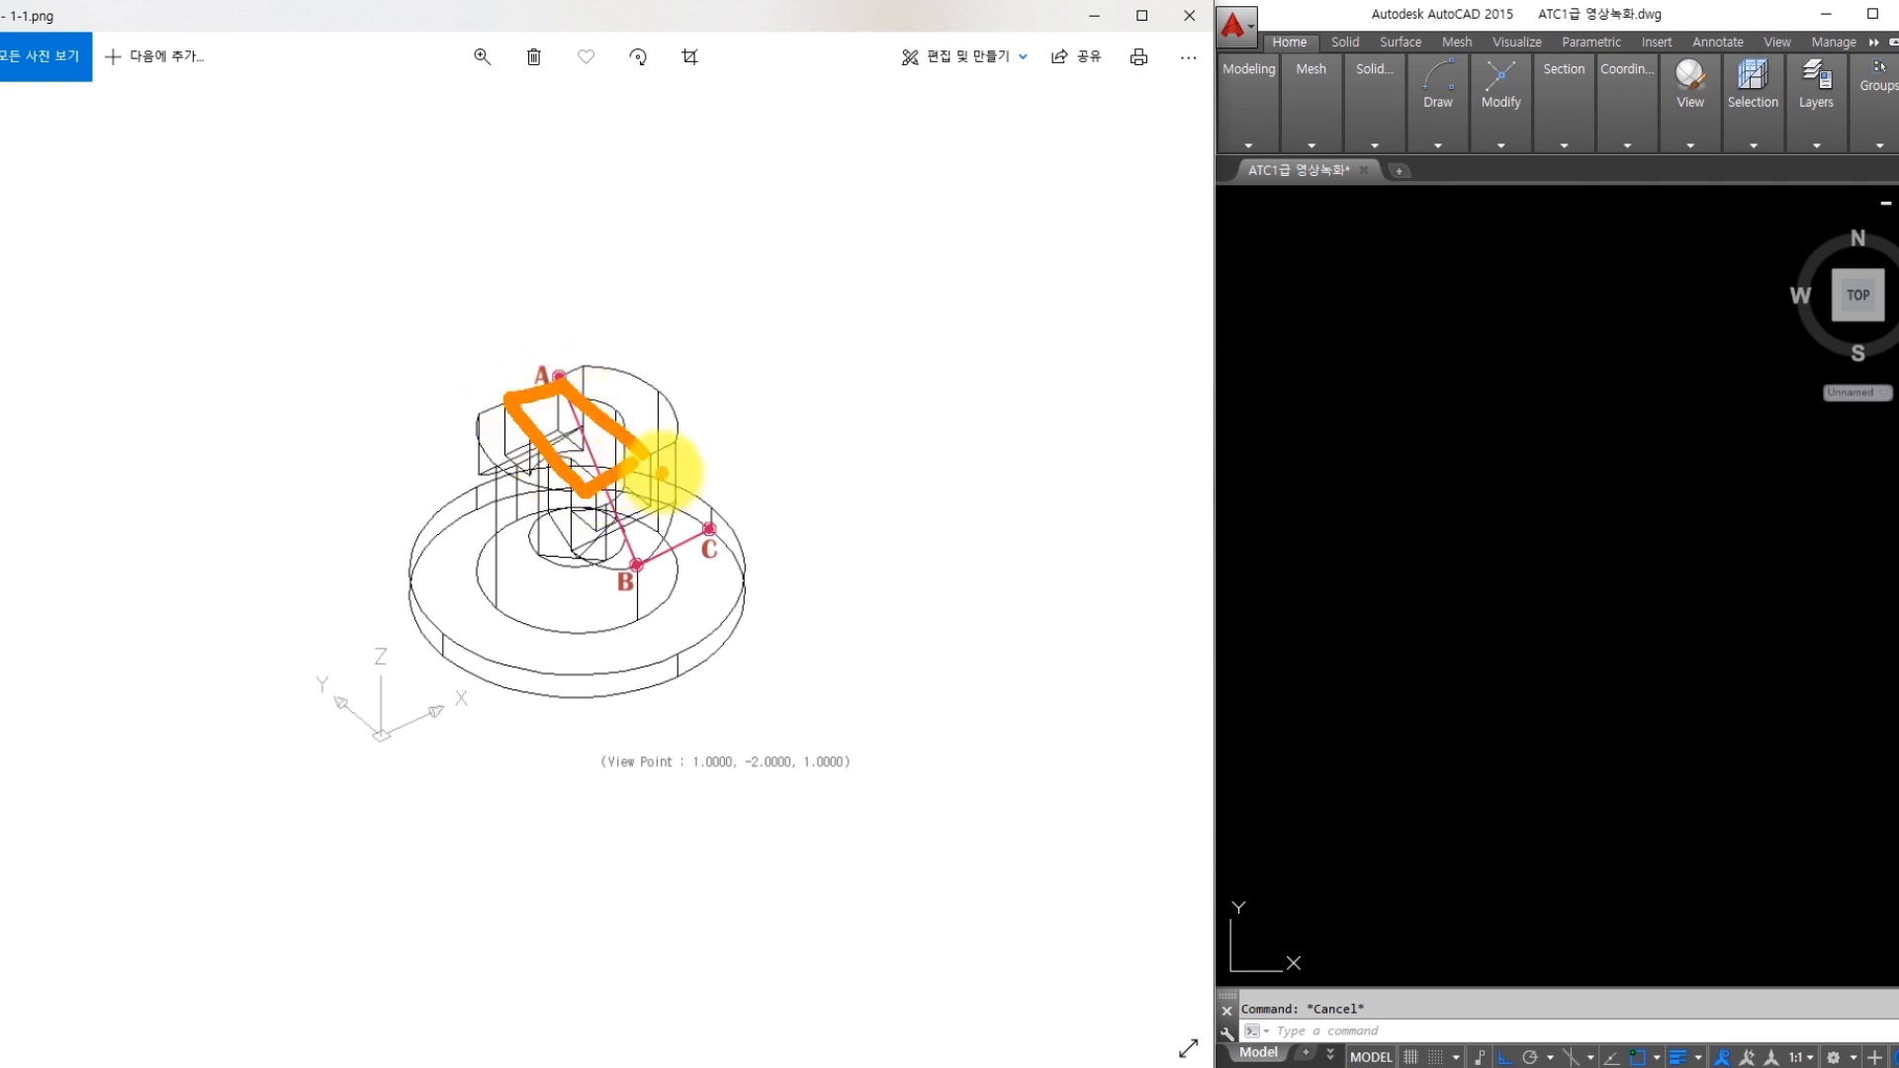
key("e")
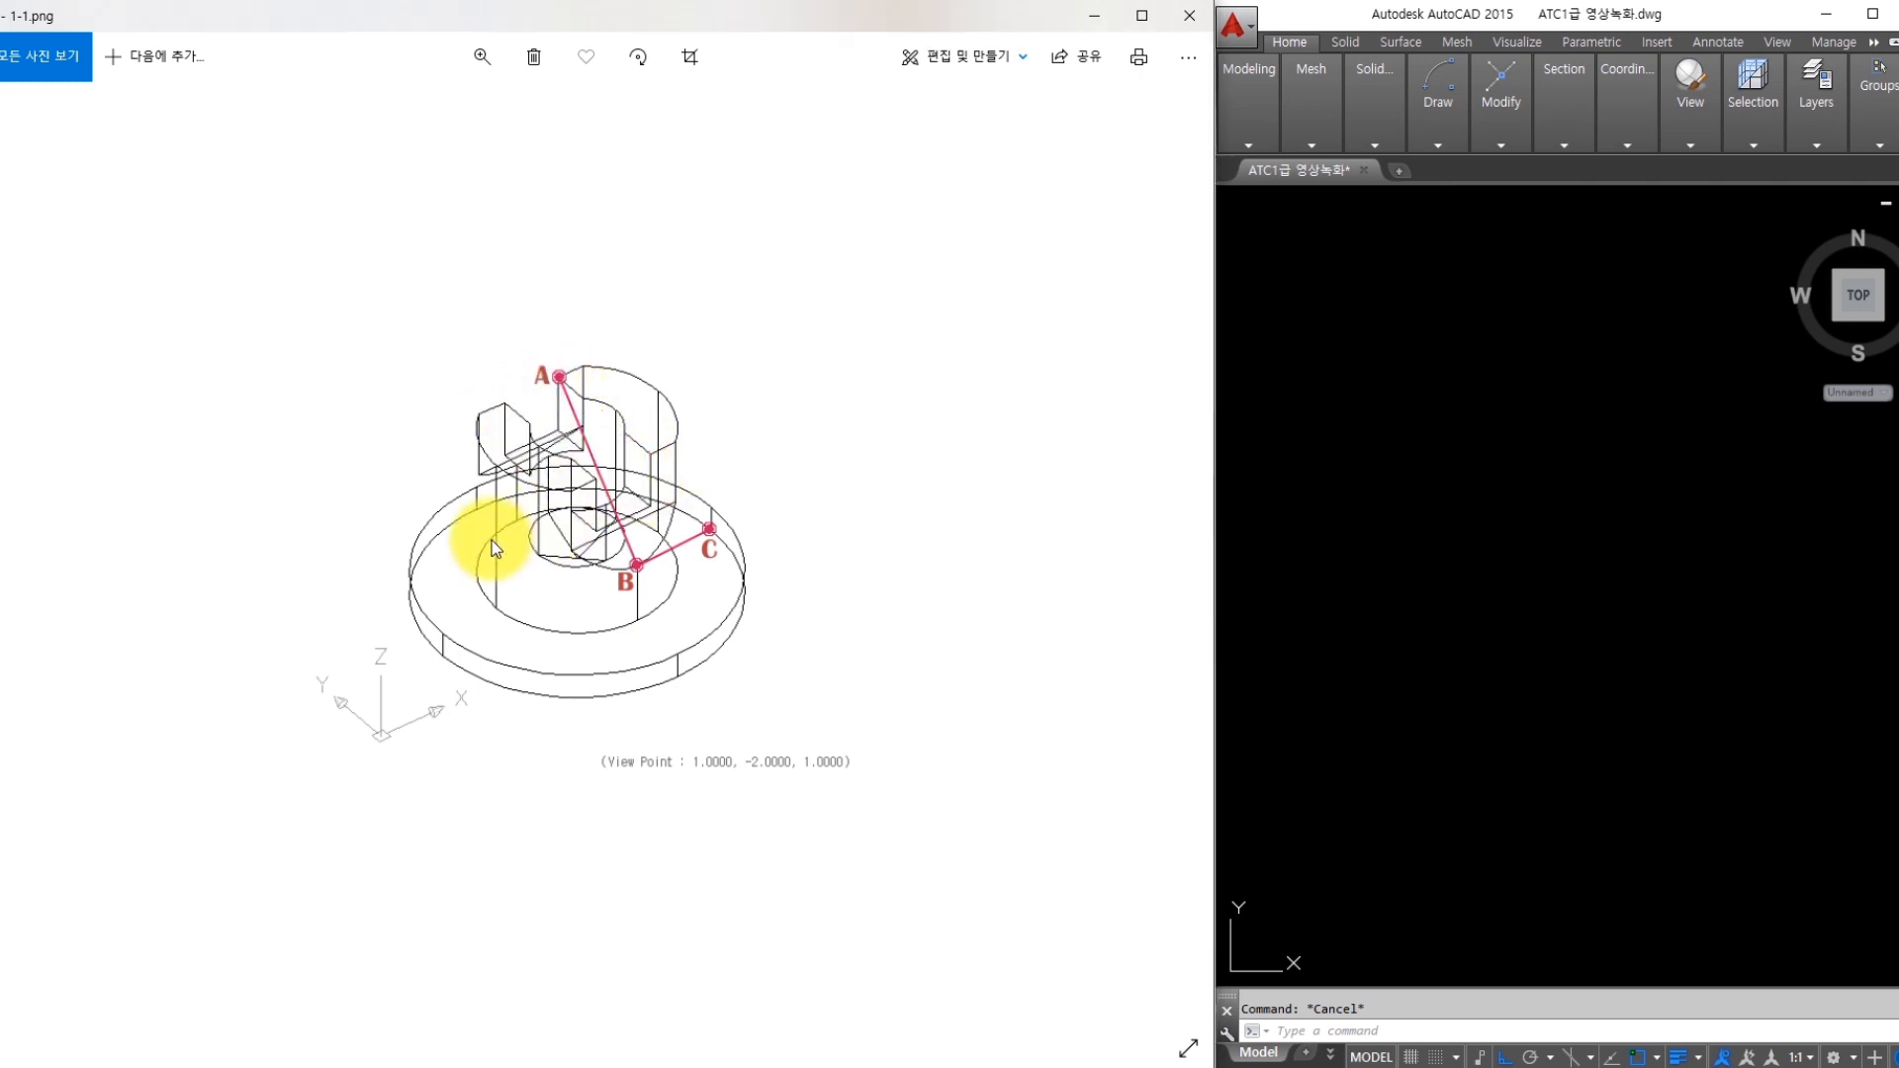
Switch to the dimensioned drawing and examine the front view's half profile left of the centreline
left_click(12, 561)
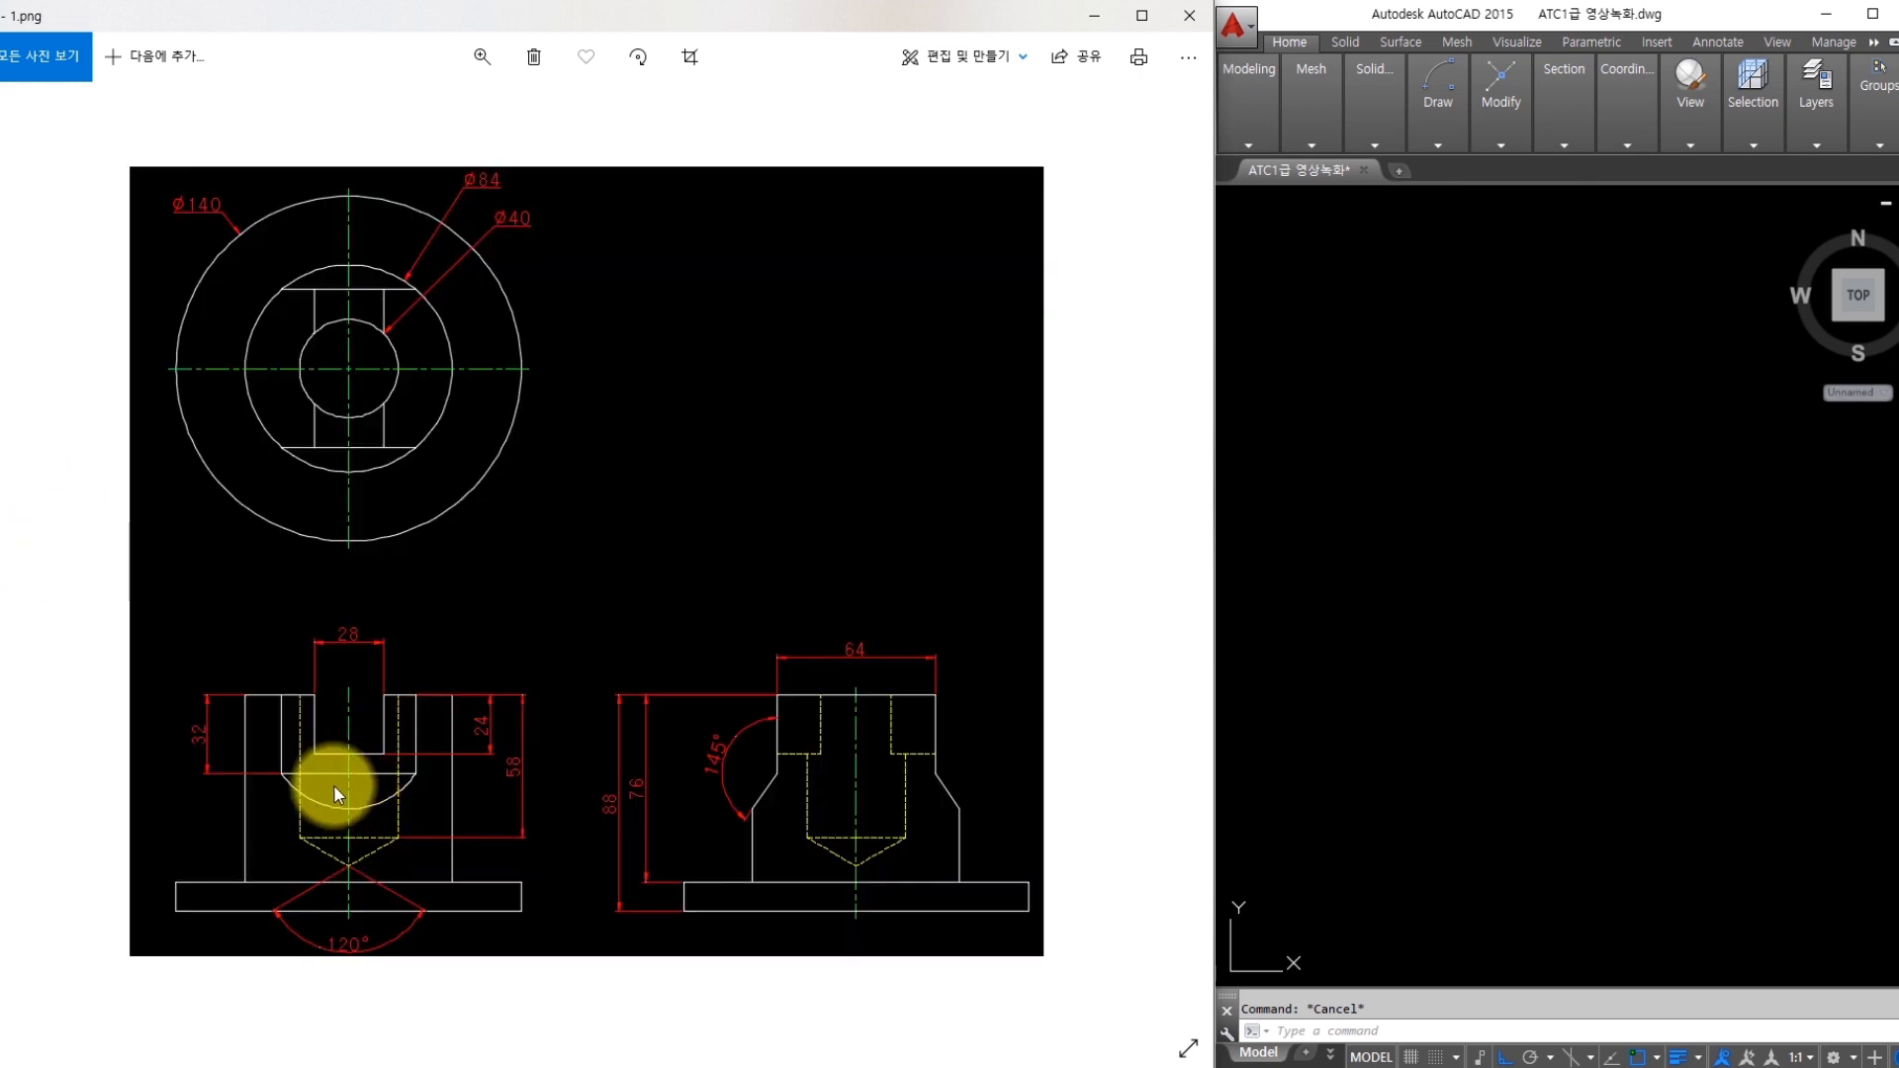
mouse_move(177, 911)
left_mouse_down()
mouse_move(346, 911)
mouse_move(344, 700)
left_mouse_up()
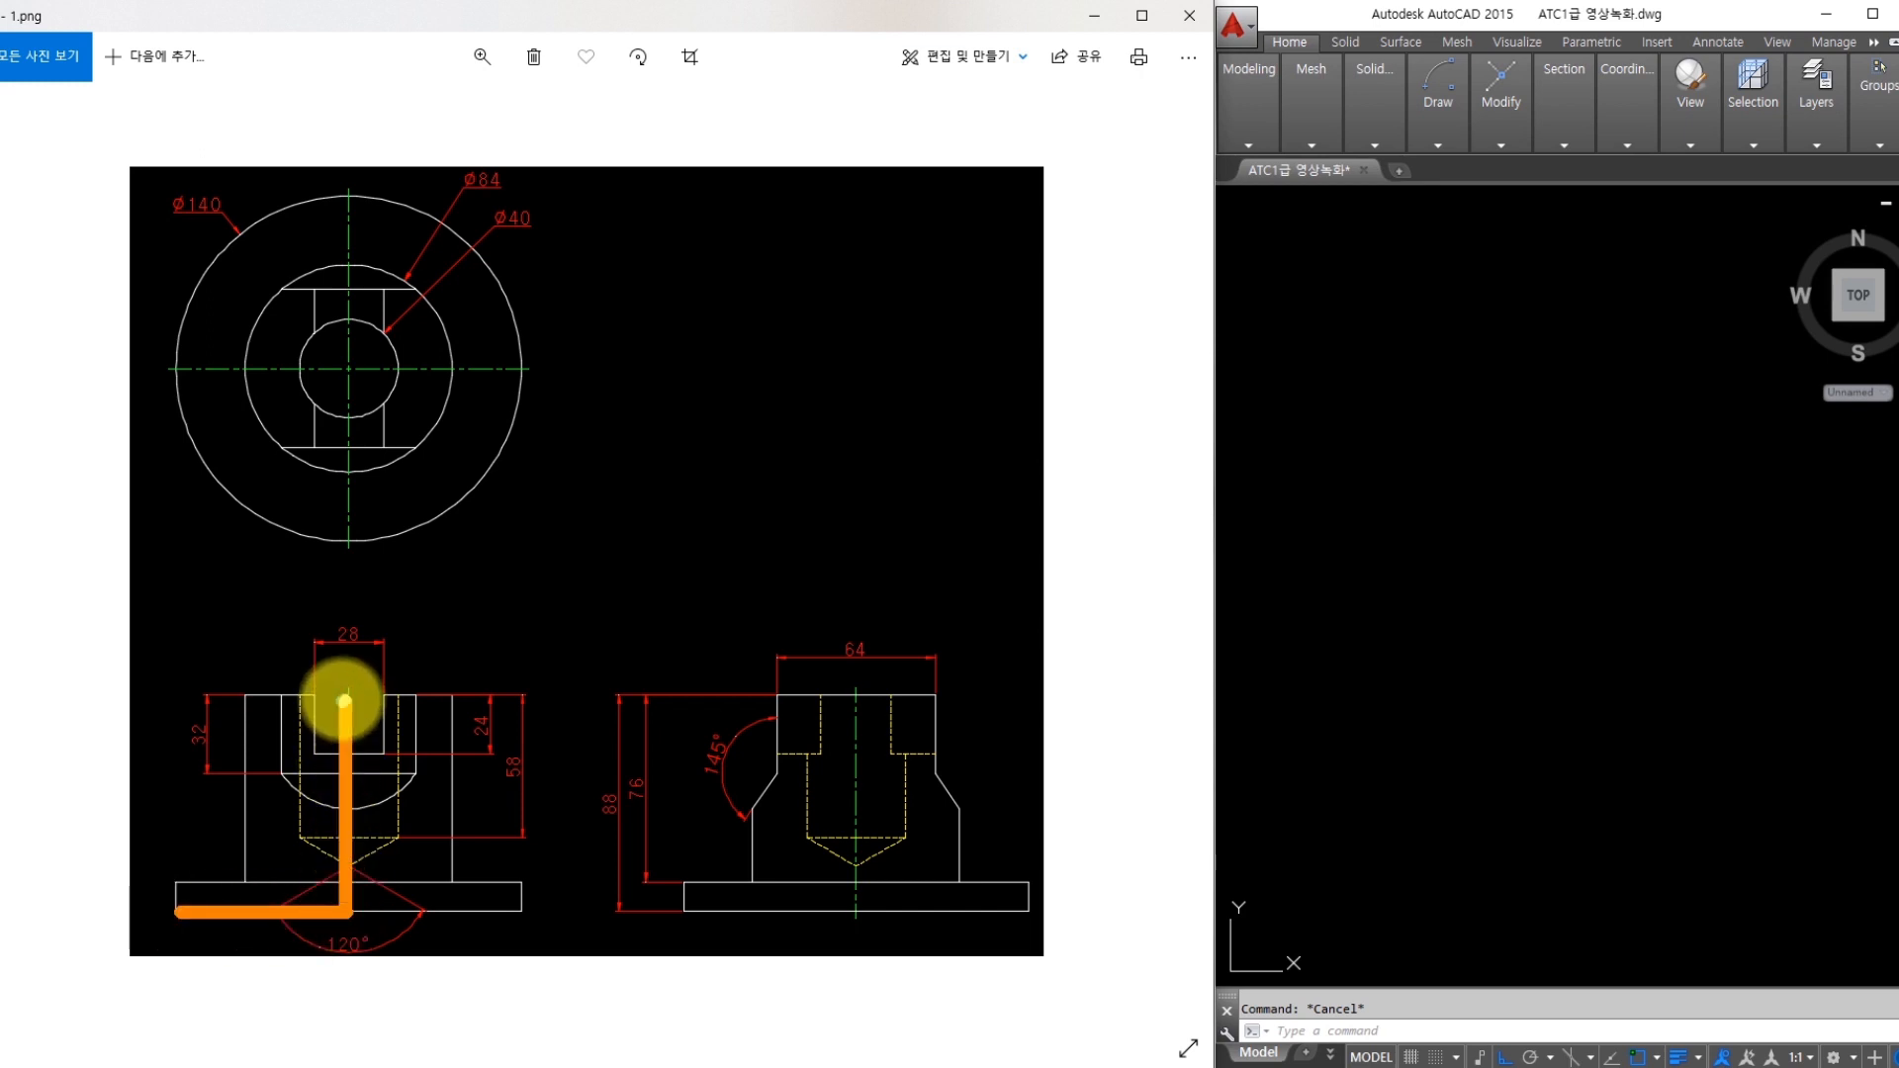
mouse_move(351, 897)
left_mouse_down()
mouse_move(347, 868)
mouse_move(297, 837)
mouse_move(290, 700)
mouse_move(240, 700)
mouse_move(240, 876)
mouse_move(169, 879)
mouse_move(183, 922)
left_mouse_up()
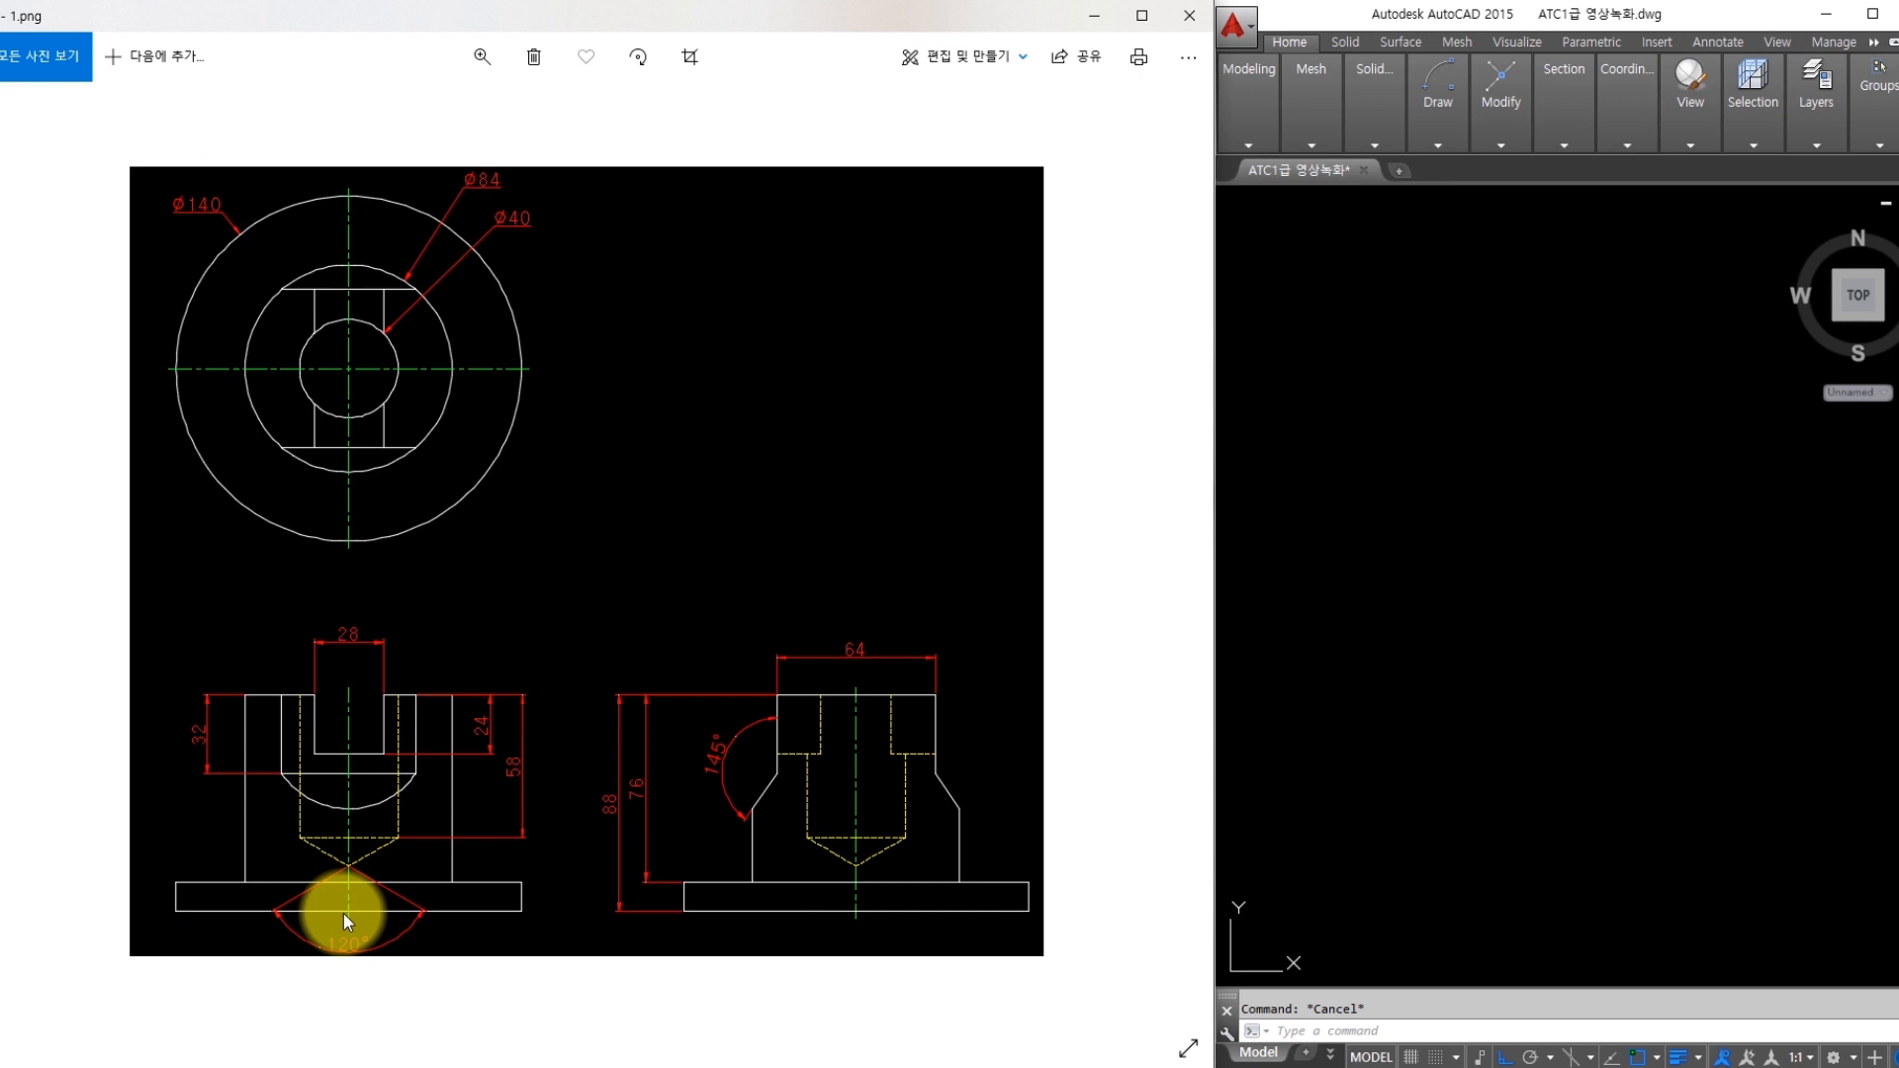
left_click(1372, 615)
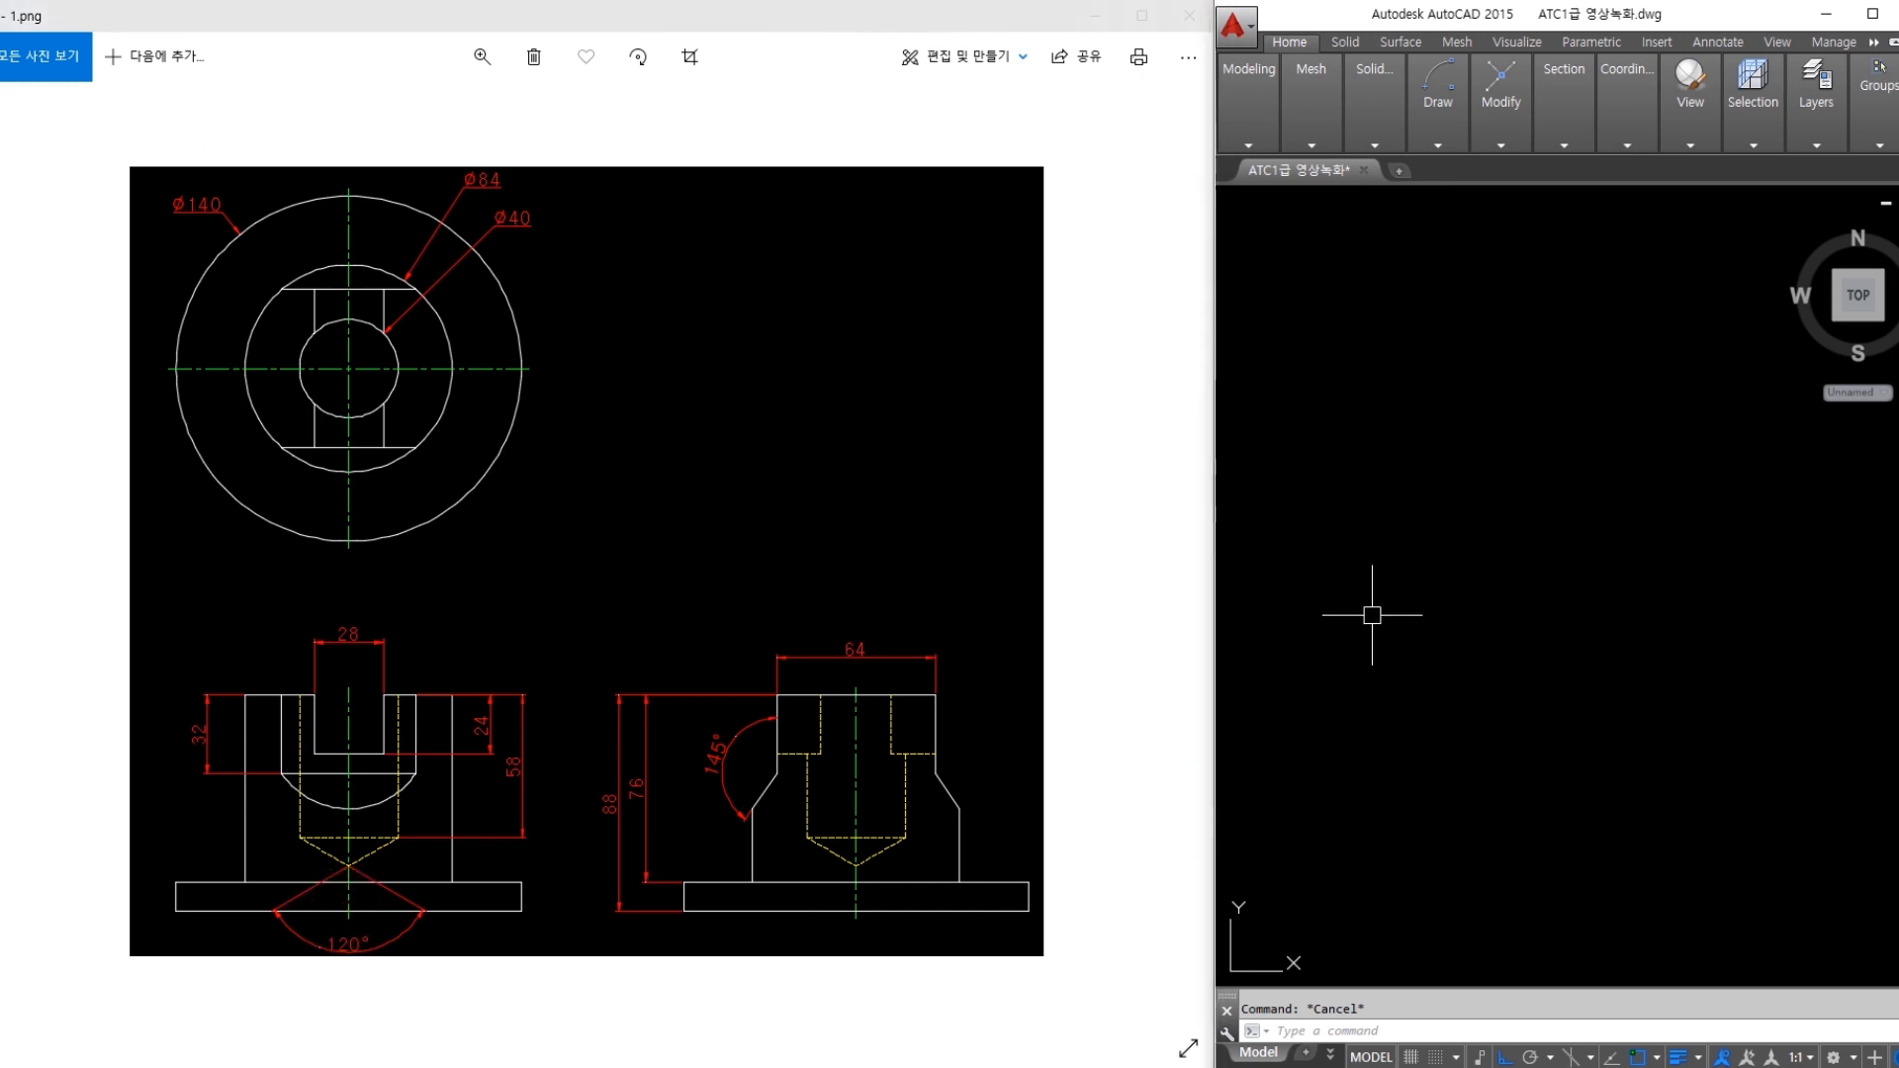
Draw a horizontal line 70 units long as the bottom edge of the half profile
type("l")
key("Return")
left_click(1342, 641)
type("70")
key("Return")
scroll(1339, 623, "up", 2)
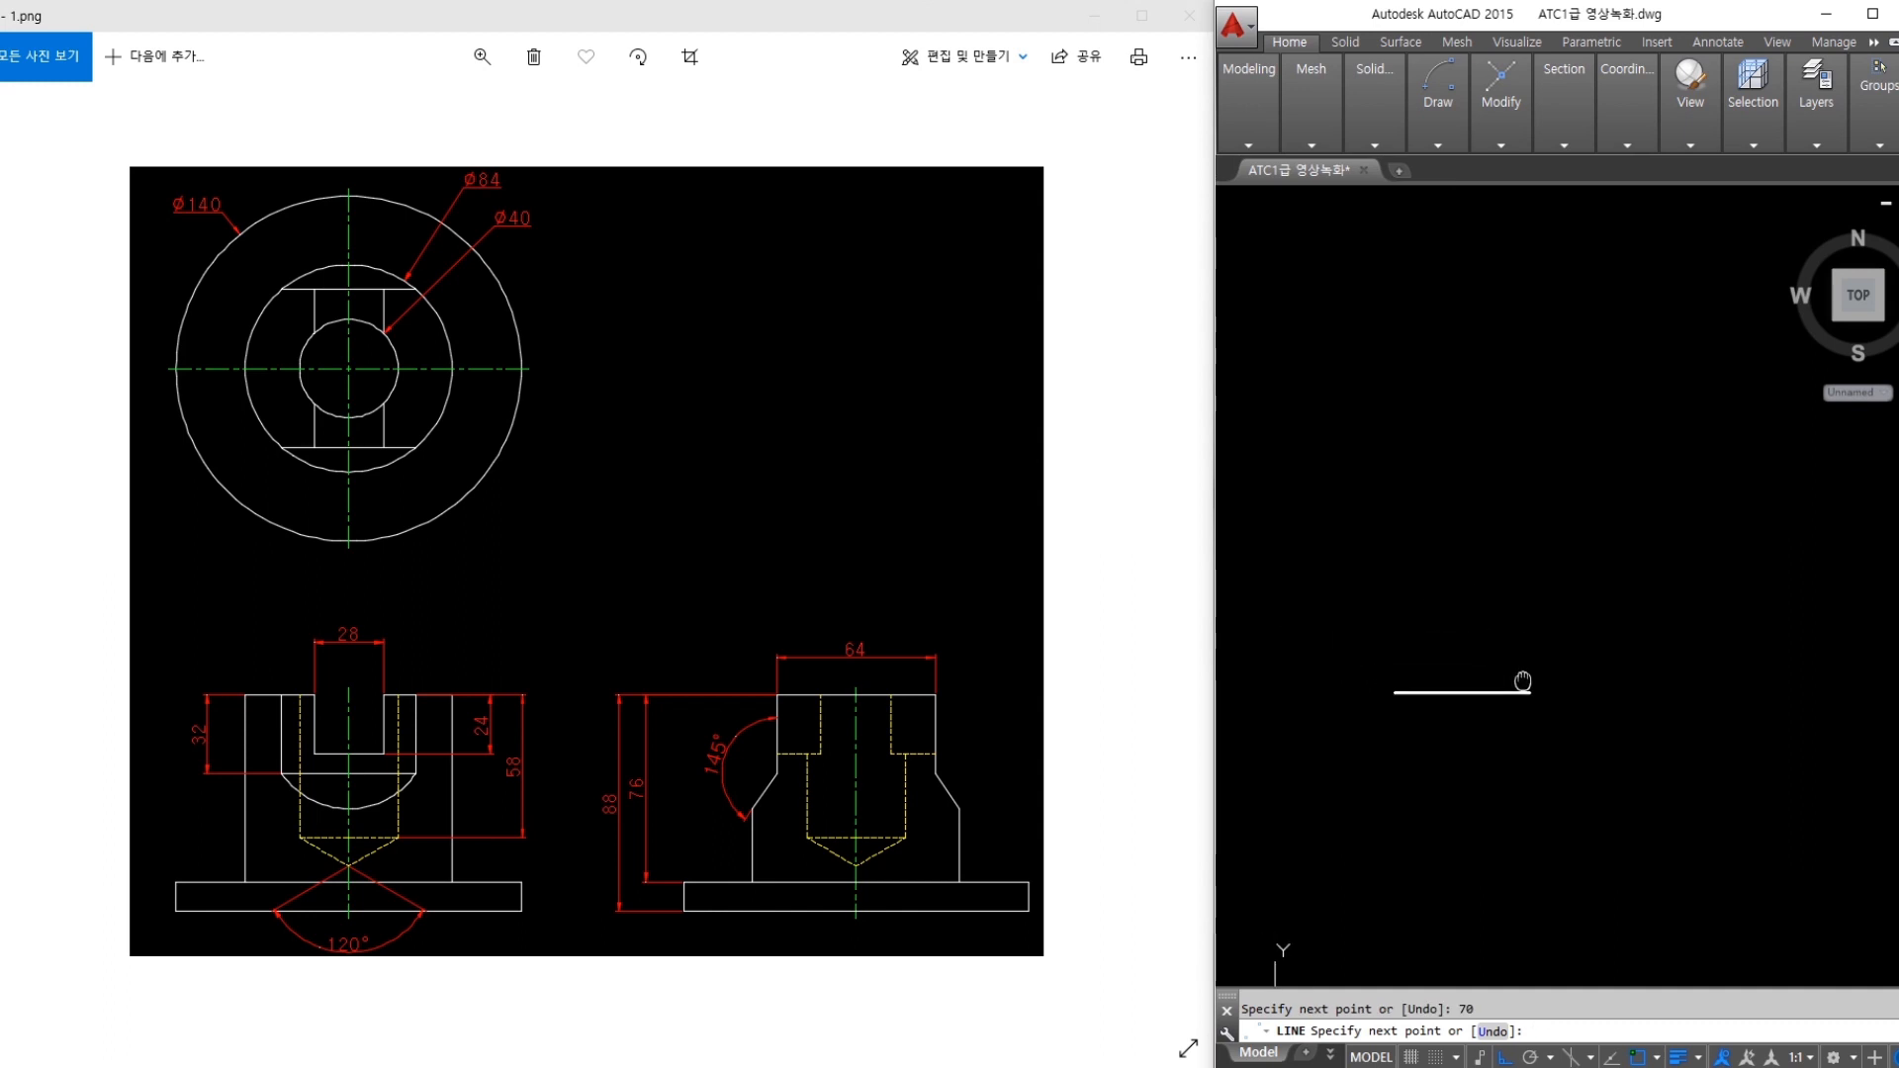
key("Escape")
Draw the base's left, top and right edges as lines, letting the top and right edges overshoot their shared corner
key("Return")
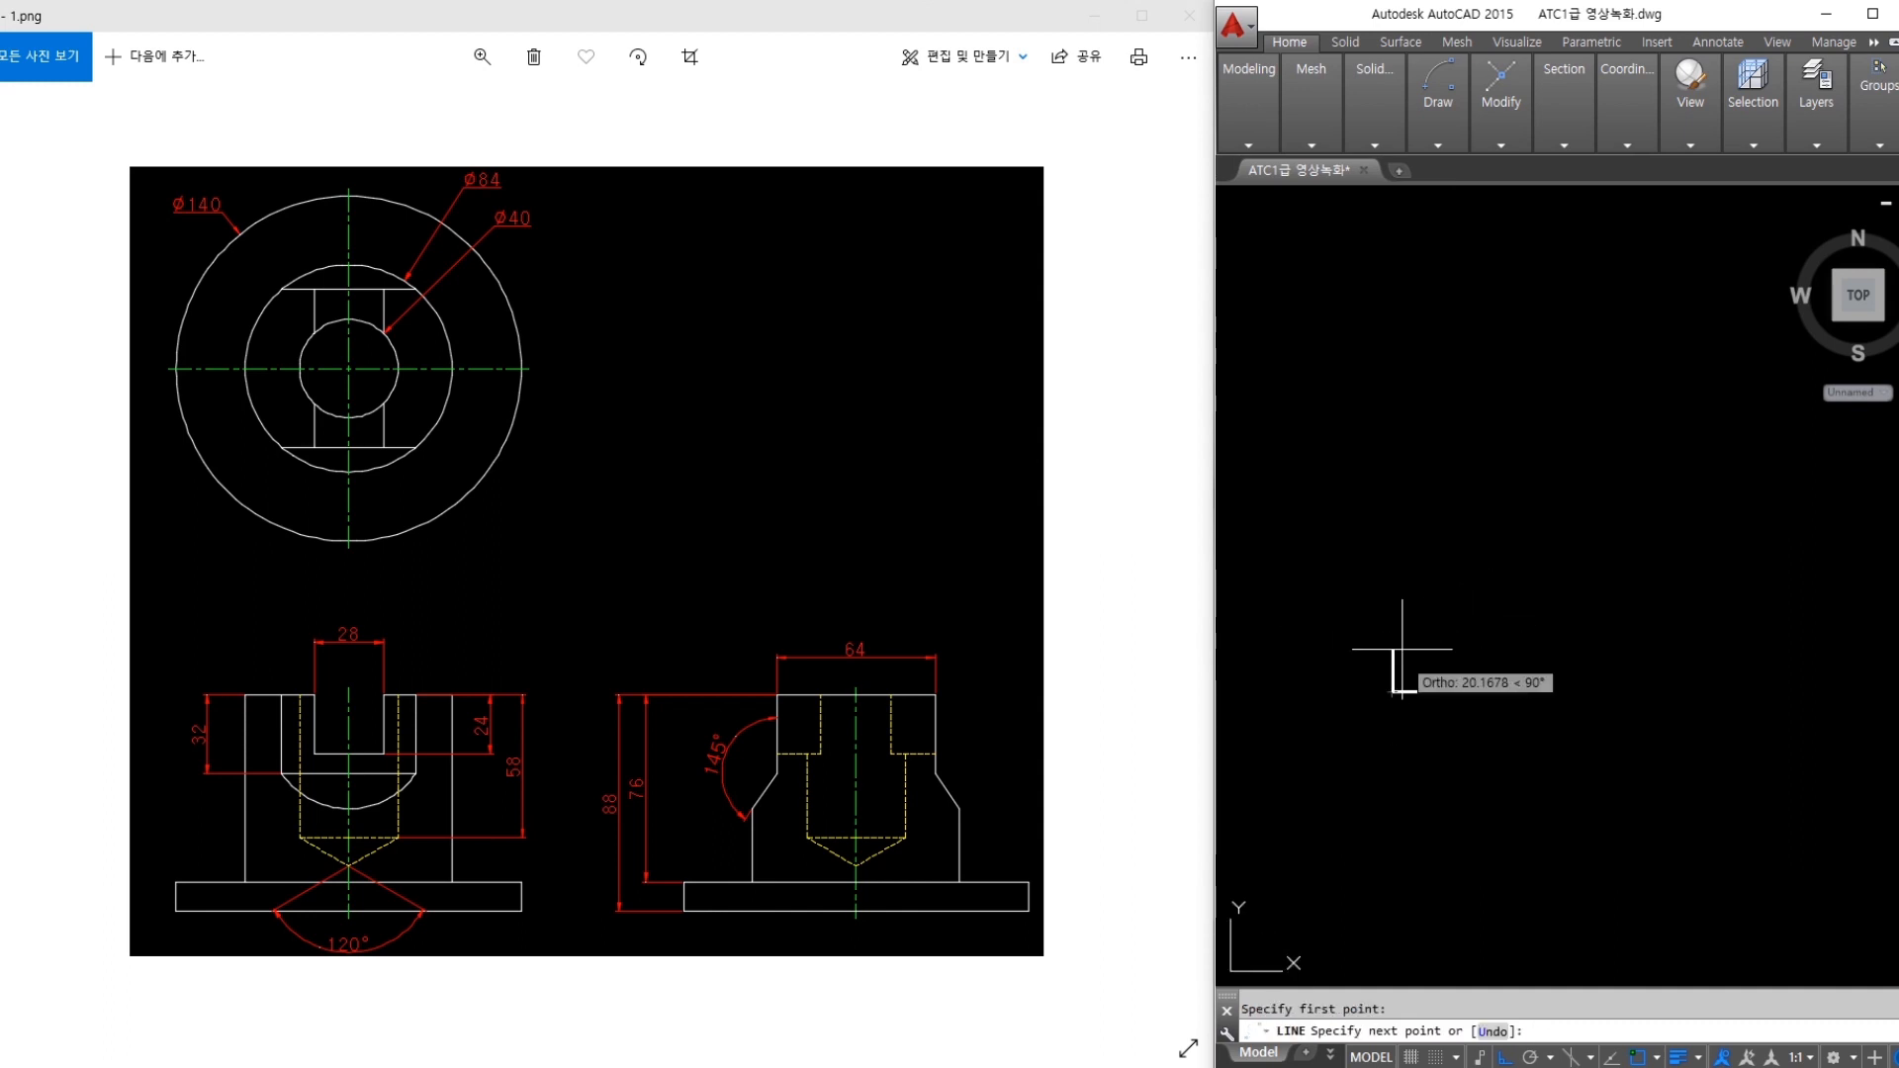
left_click_drag(177, 894, 178, 915)
mouse_move(633, 820)
left_mouse_down()
mouse_move(603, 779)
mouse_move(615, 799)
mouse_move(632, 768)
mouse_move(657, 833)
left_mouse_up()
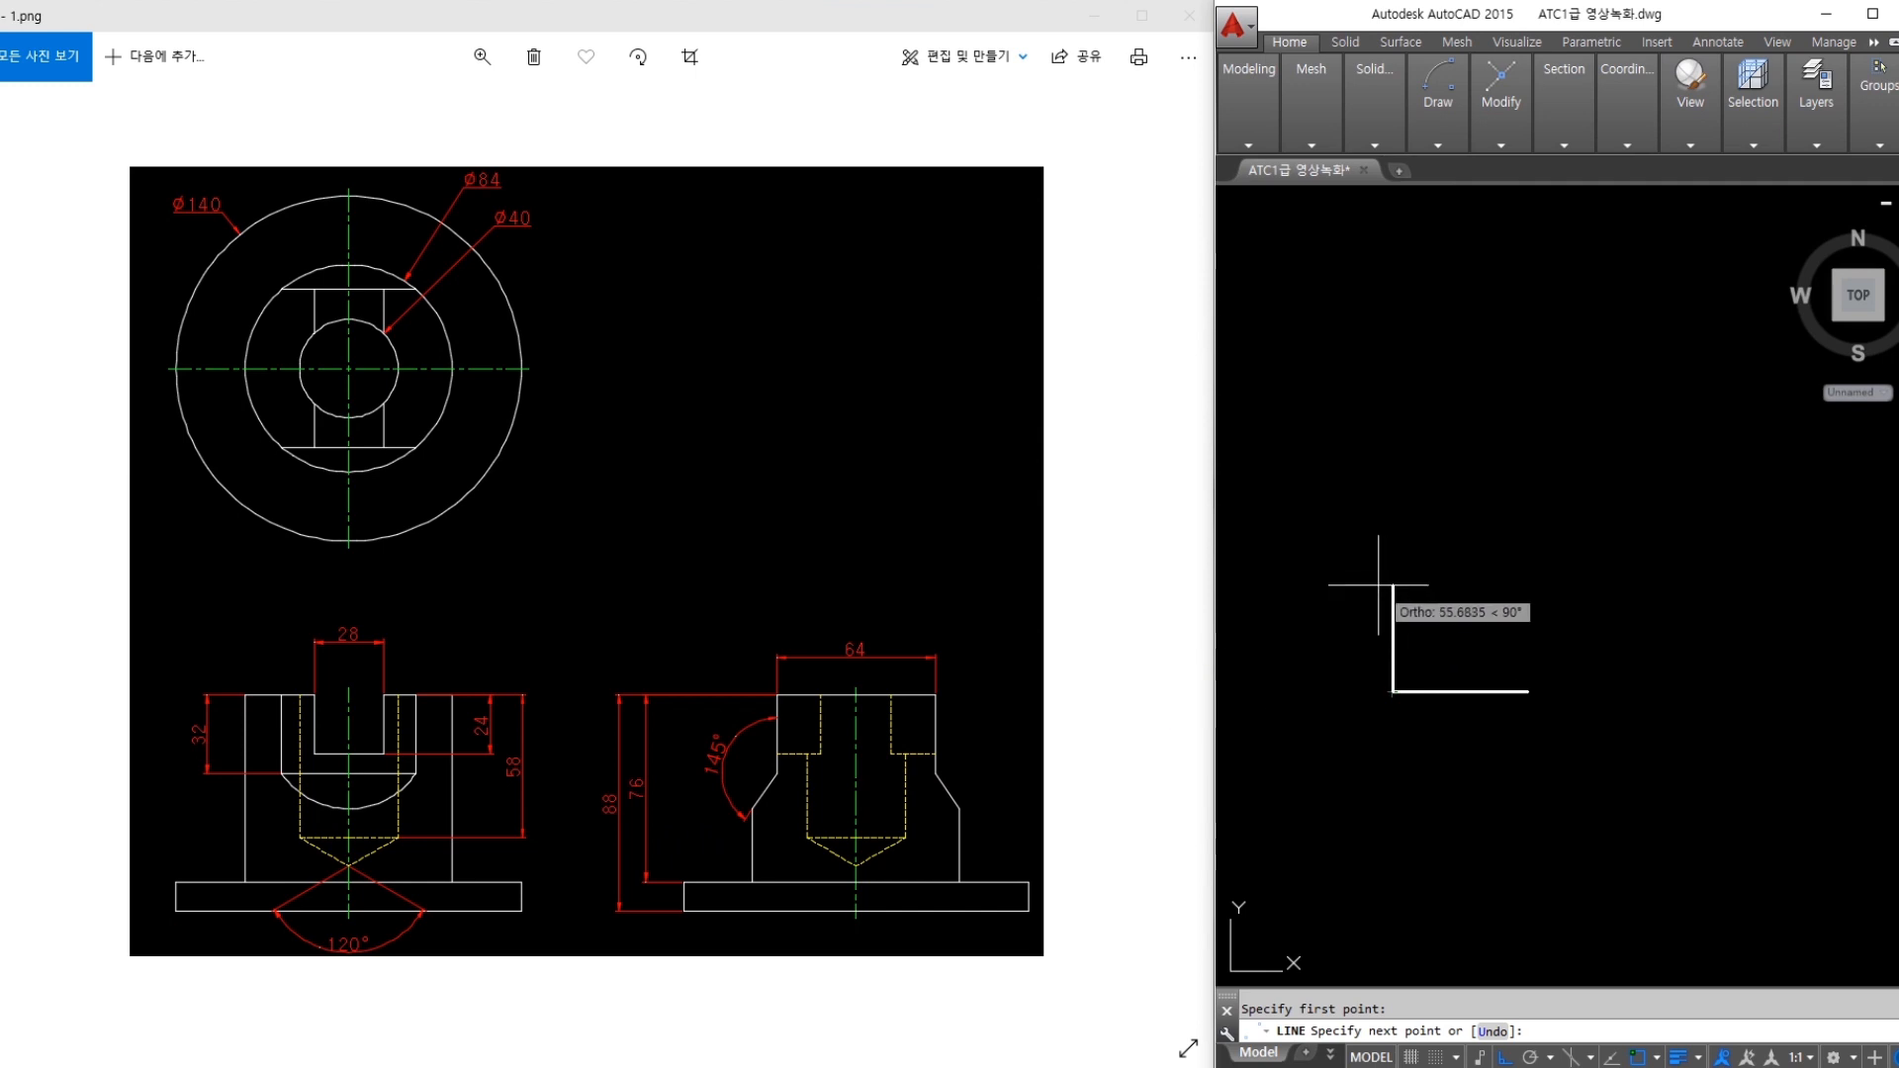
key("Return")
scroll(1418, 649, "up", 4)
left_click(1752, 701)
key("Escape")
key("space")
left_click(1697, 760)
left_click(1701, 639)
key("Escape")
Trim the overshooting ends of the top and right edges to close the base rectangle
type("tr")
key("space")
key("space")
left_click(1719, 699)
key("Escape")
key("space")
key("space")
left_click(1698, 682)
key("Escape")
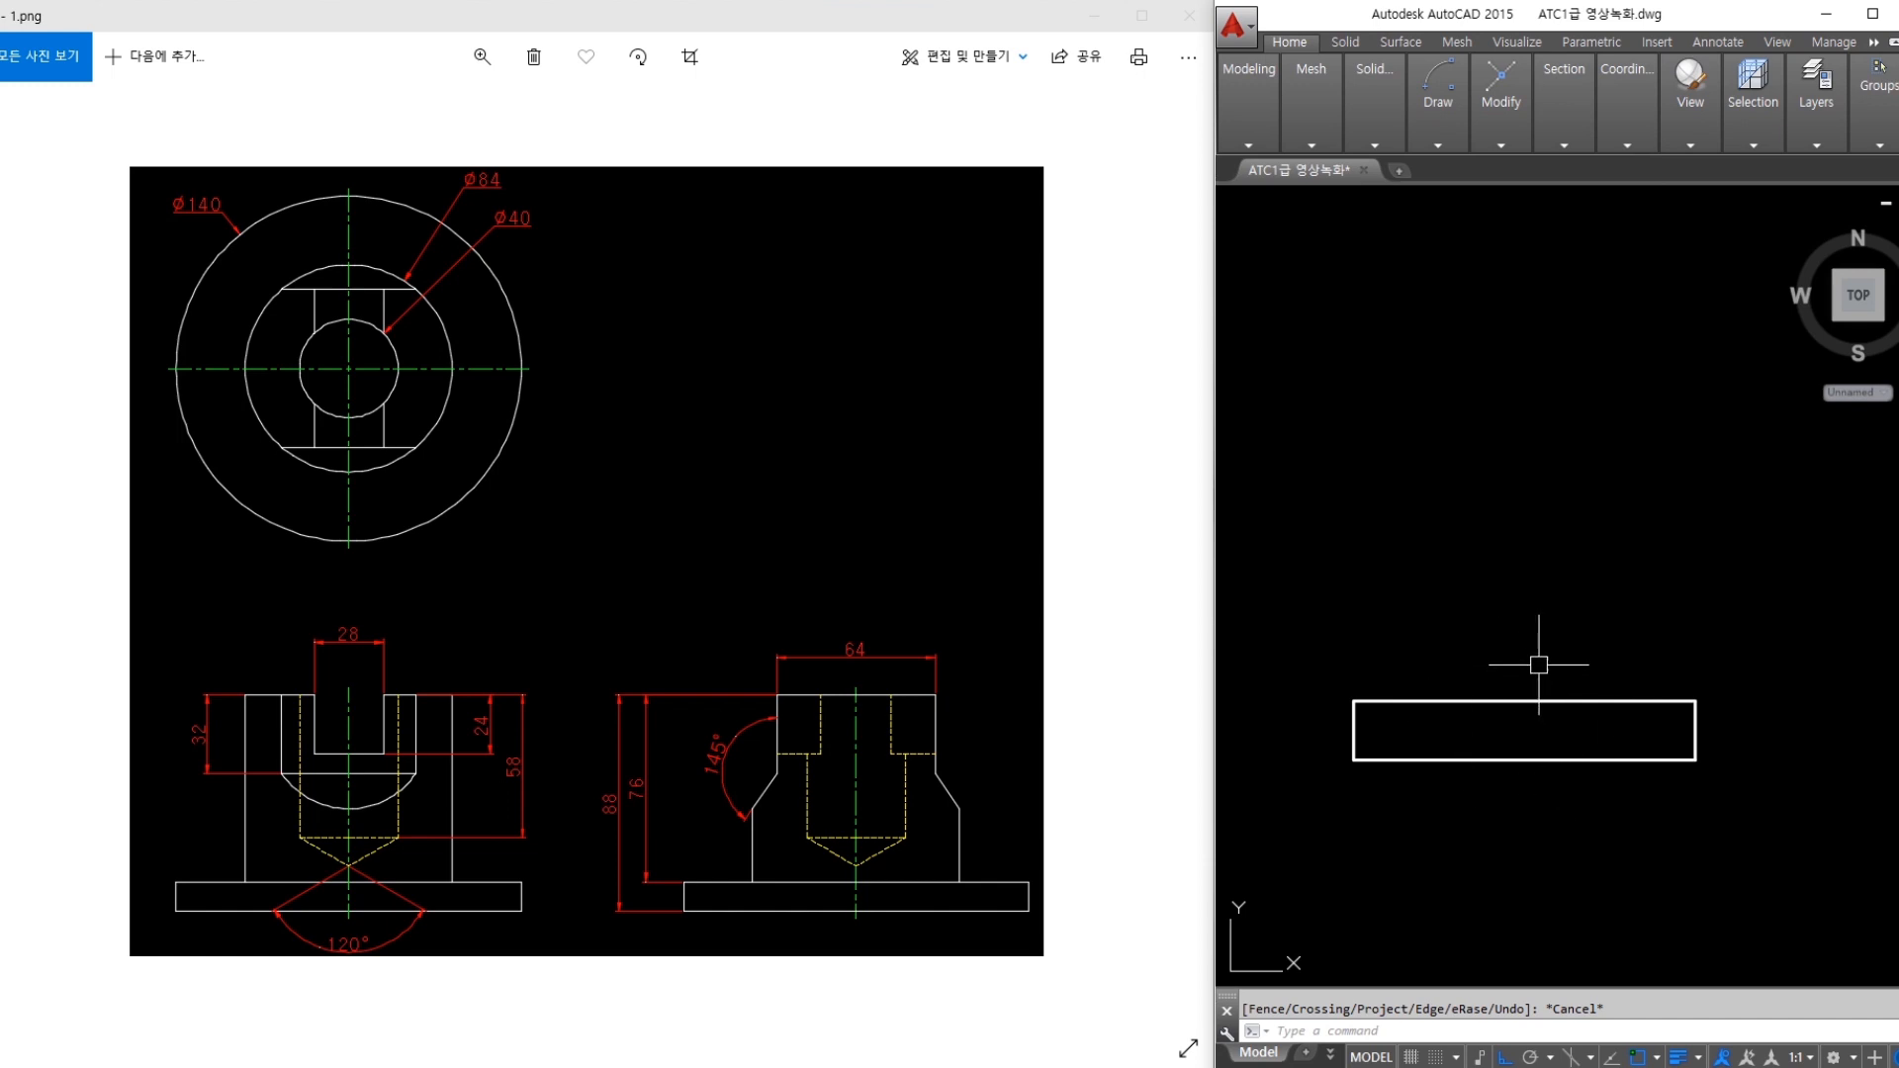
Offset the base's bottom edge upward by 88 units to set the full height of the body
type("o")
key("space")
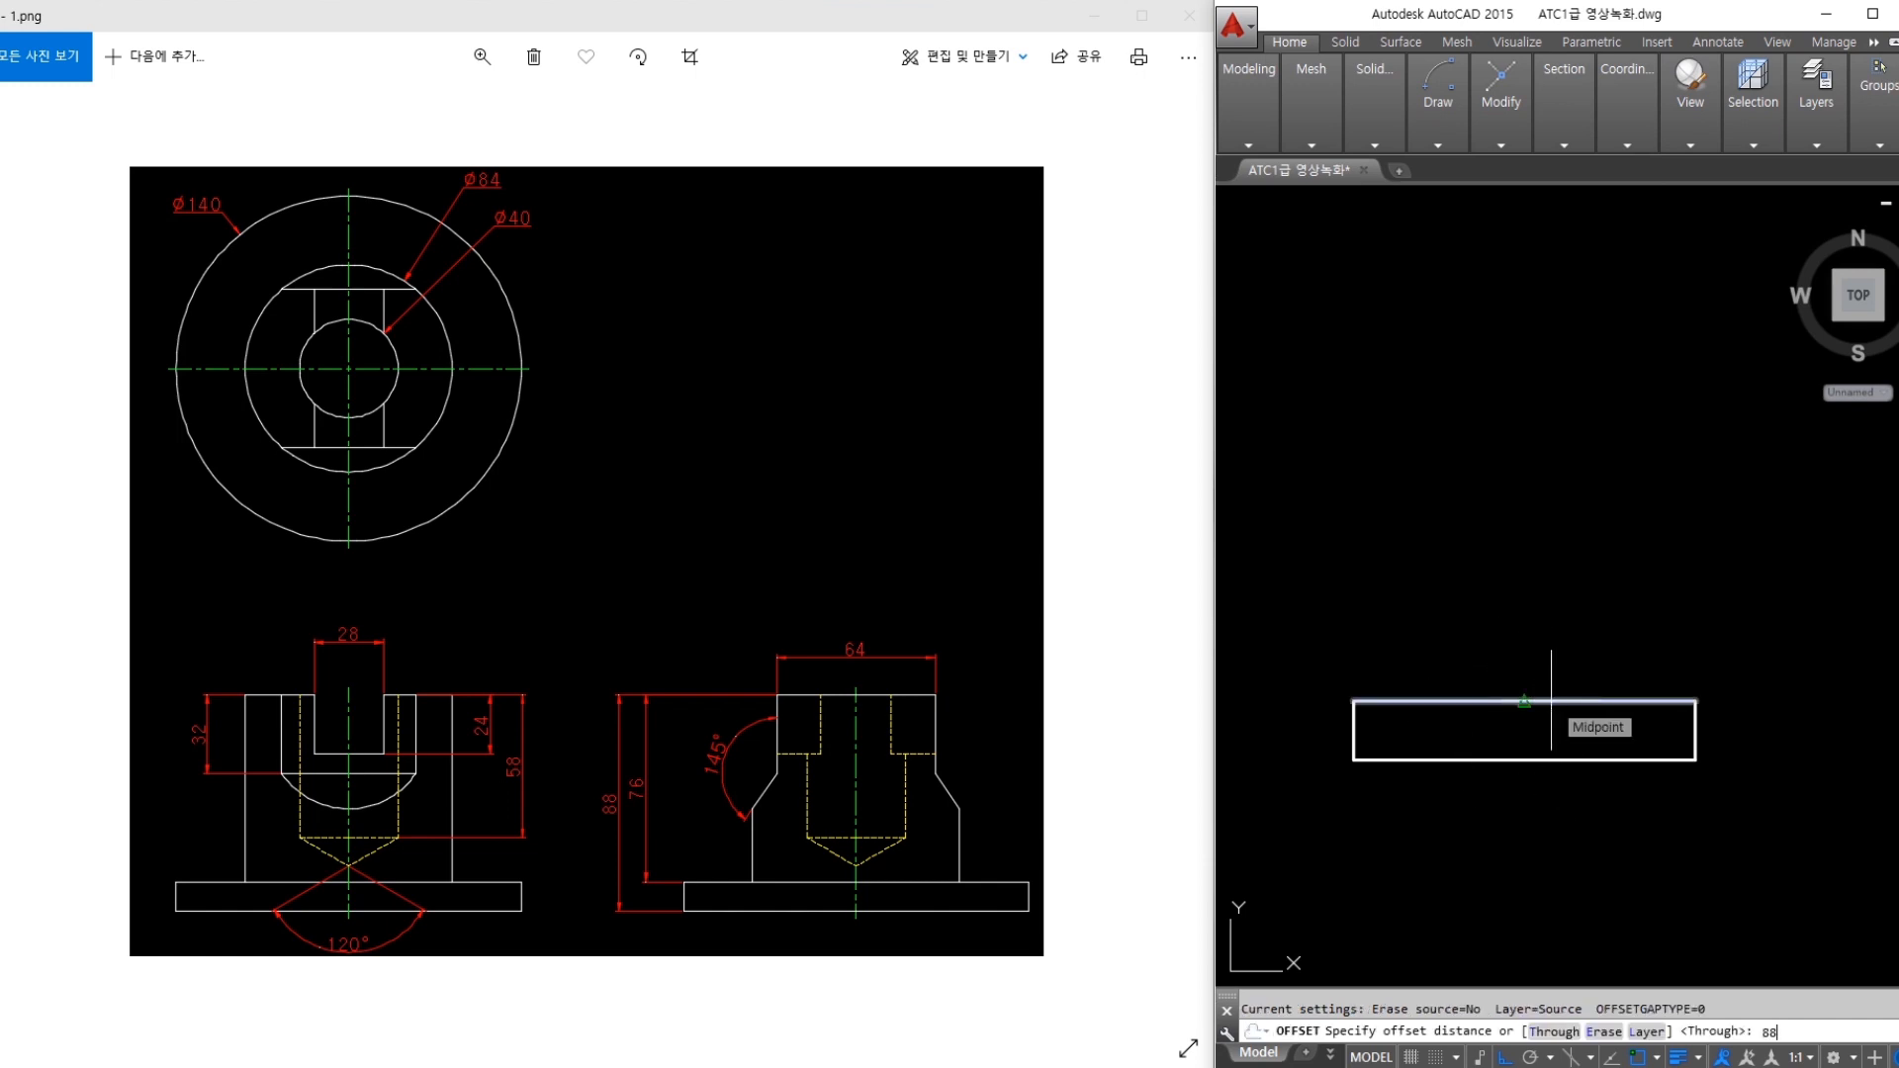
type("88")
key("space")
left_click_drag(1545, 485, 1545, 727)
mouse_move(1637, 581)
left_mouse_down()
mouse_move(1623, 606)
mouse_move(1628, 574)
left_mouse_up()
mouse_move(1665, 574)
left_mouse_down()
mouse_move(1695, 620)
mouse_move(1662, 567)
left_mouse_up()
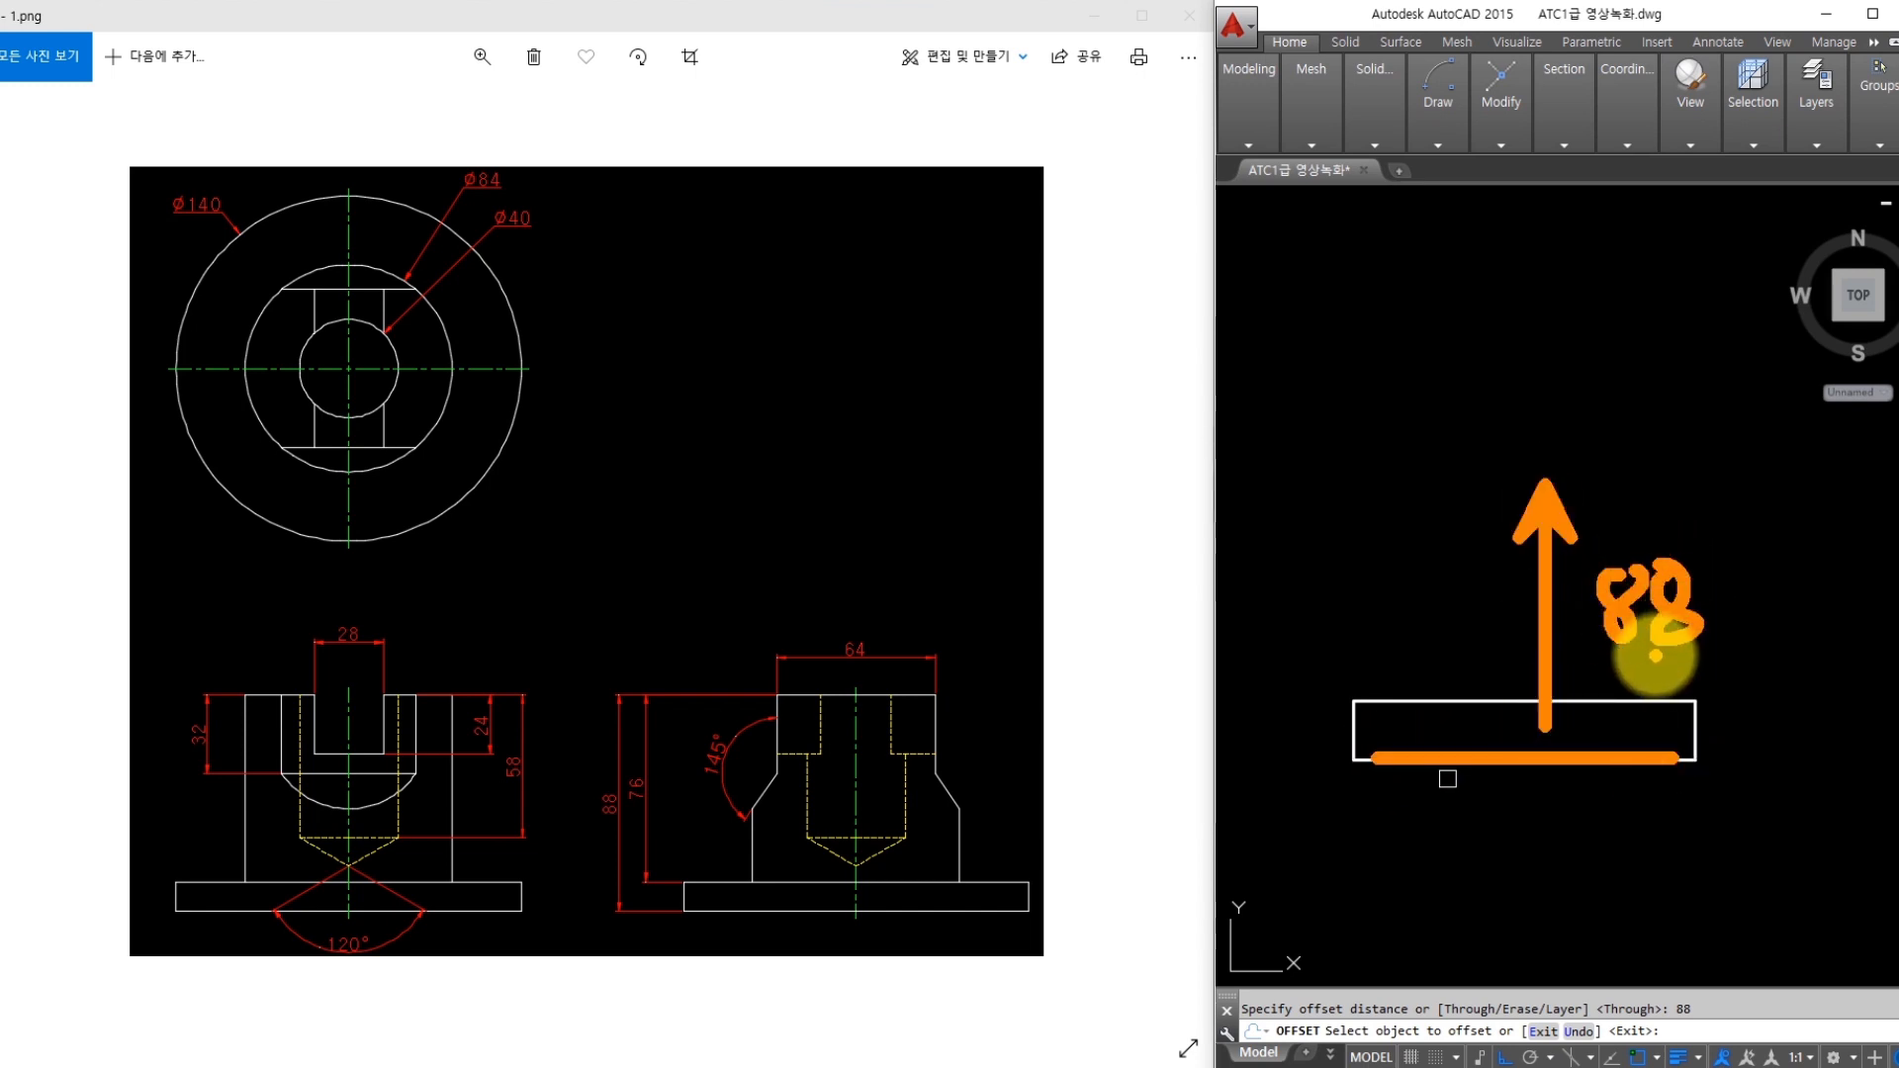
key("Escape")
left_click(1481, 758)
middle_click_drag(1533, 585, 1535, 629)
key("Escape")
Extend the base's right edge up to the offset top line
type("tr")
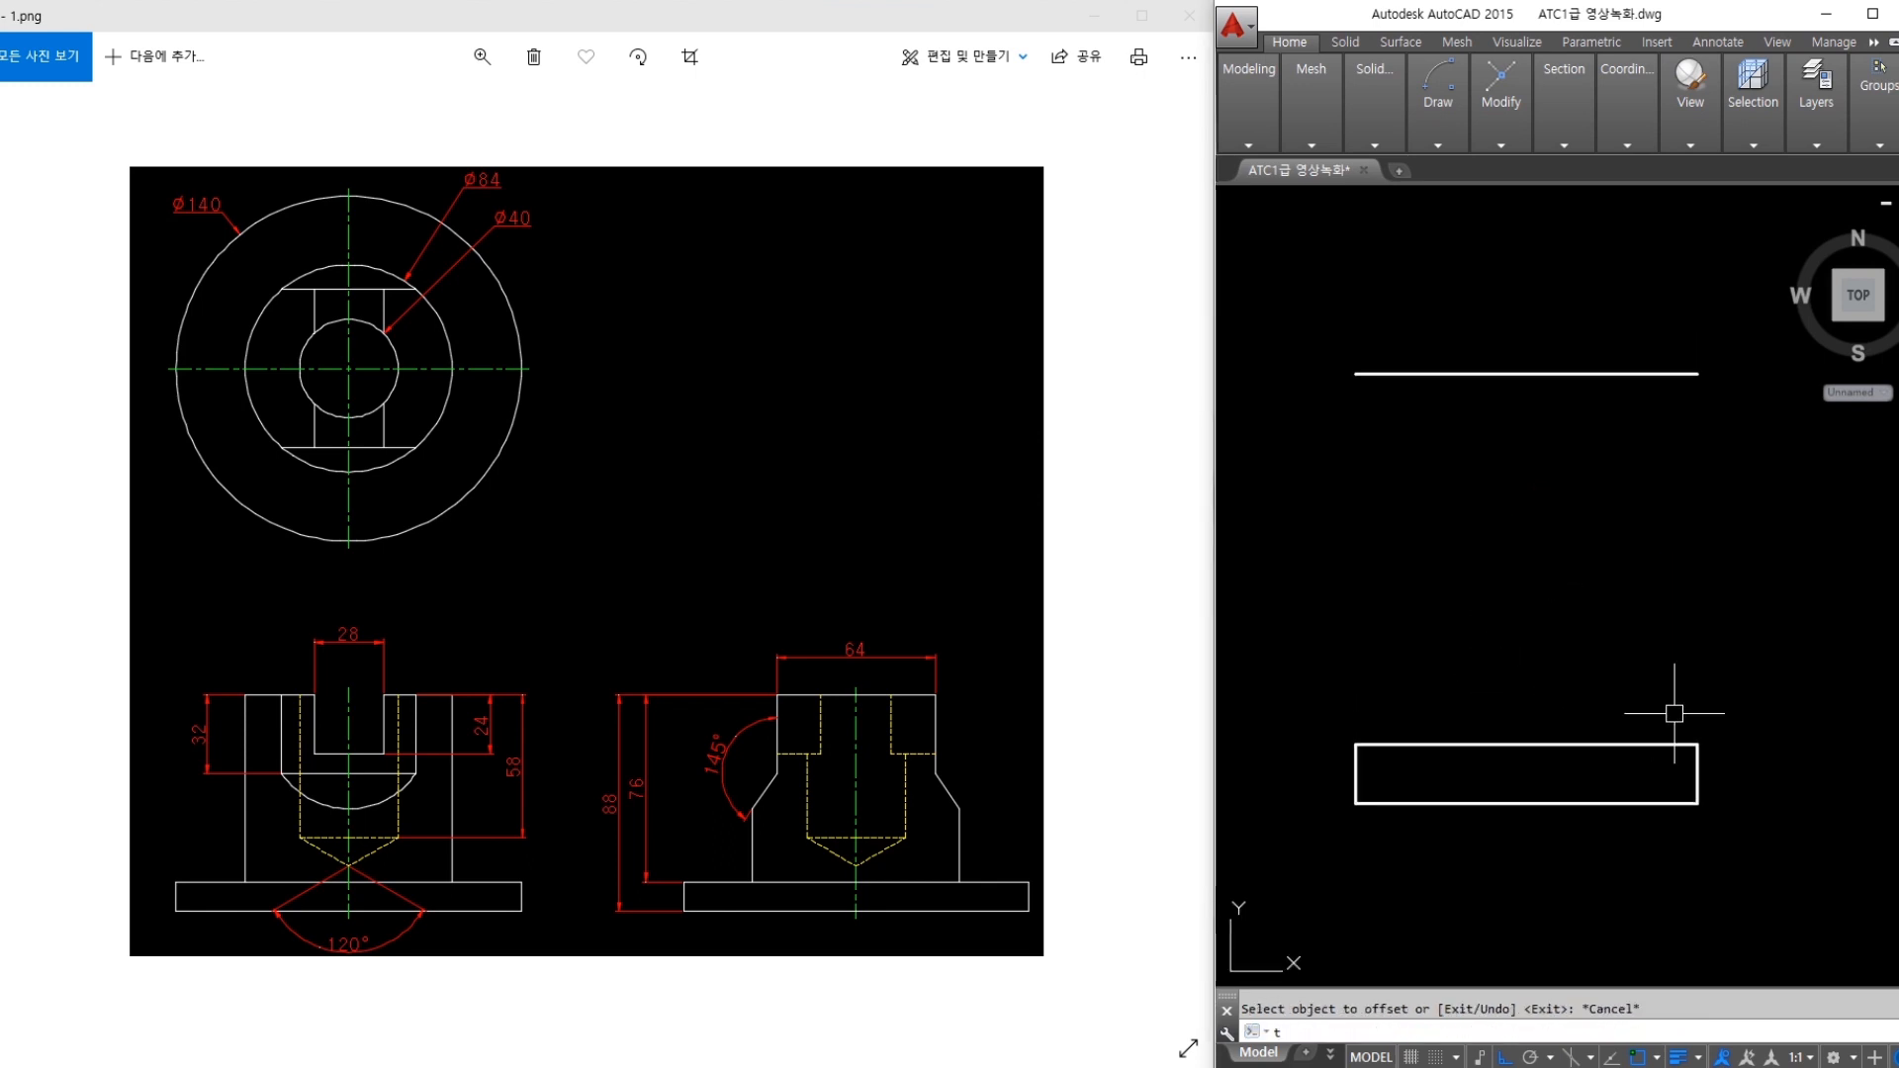
key("space")
key("space")
left_click(1700, 763, "shift")
key("Escape")
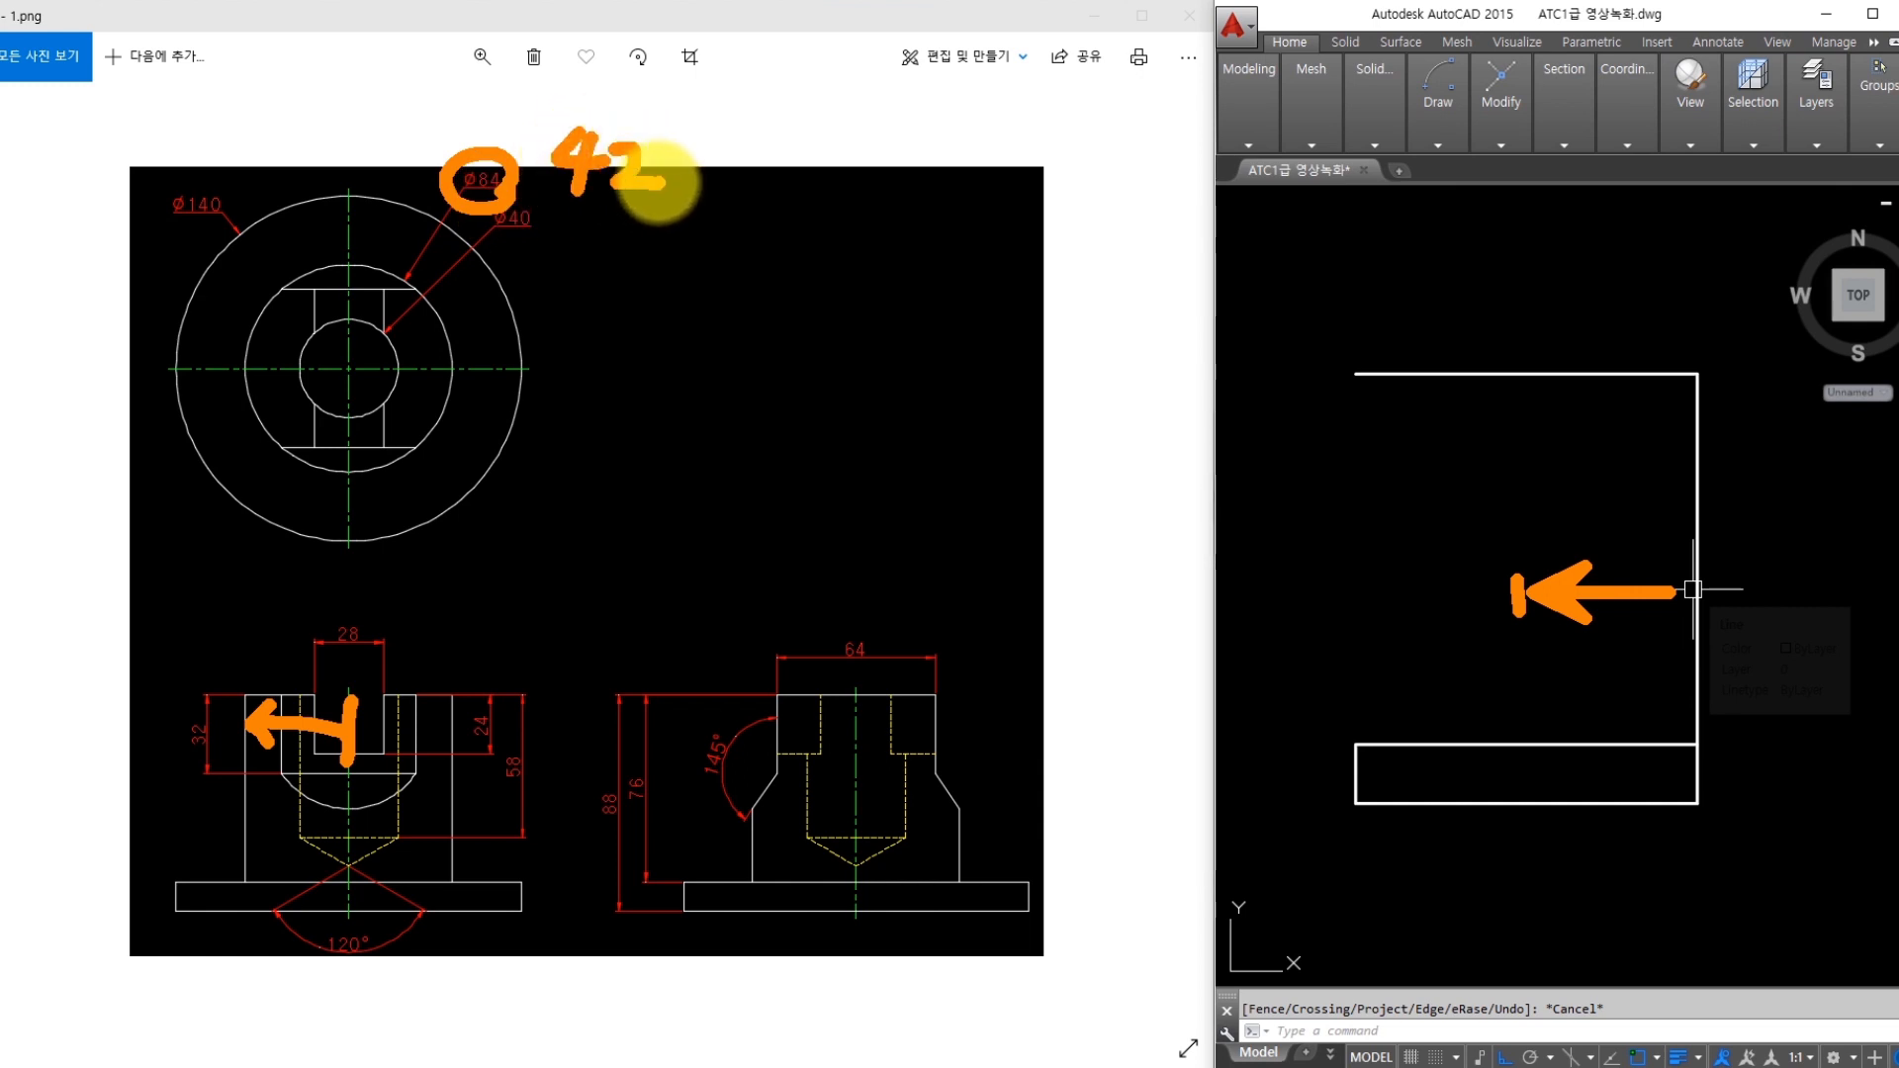
Offset the tall right axis line 42 units to the left for the body's outer wall
type("o")
key("Return")
type("42")
key("Return")
left_click(1698, 638)
left_click(1569, 619)
key("Return")
Trim the excess top line and the base segments around the outer wall to leave a stepped L-shaped outline
type("tr")
key("Return")
key("Return")
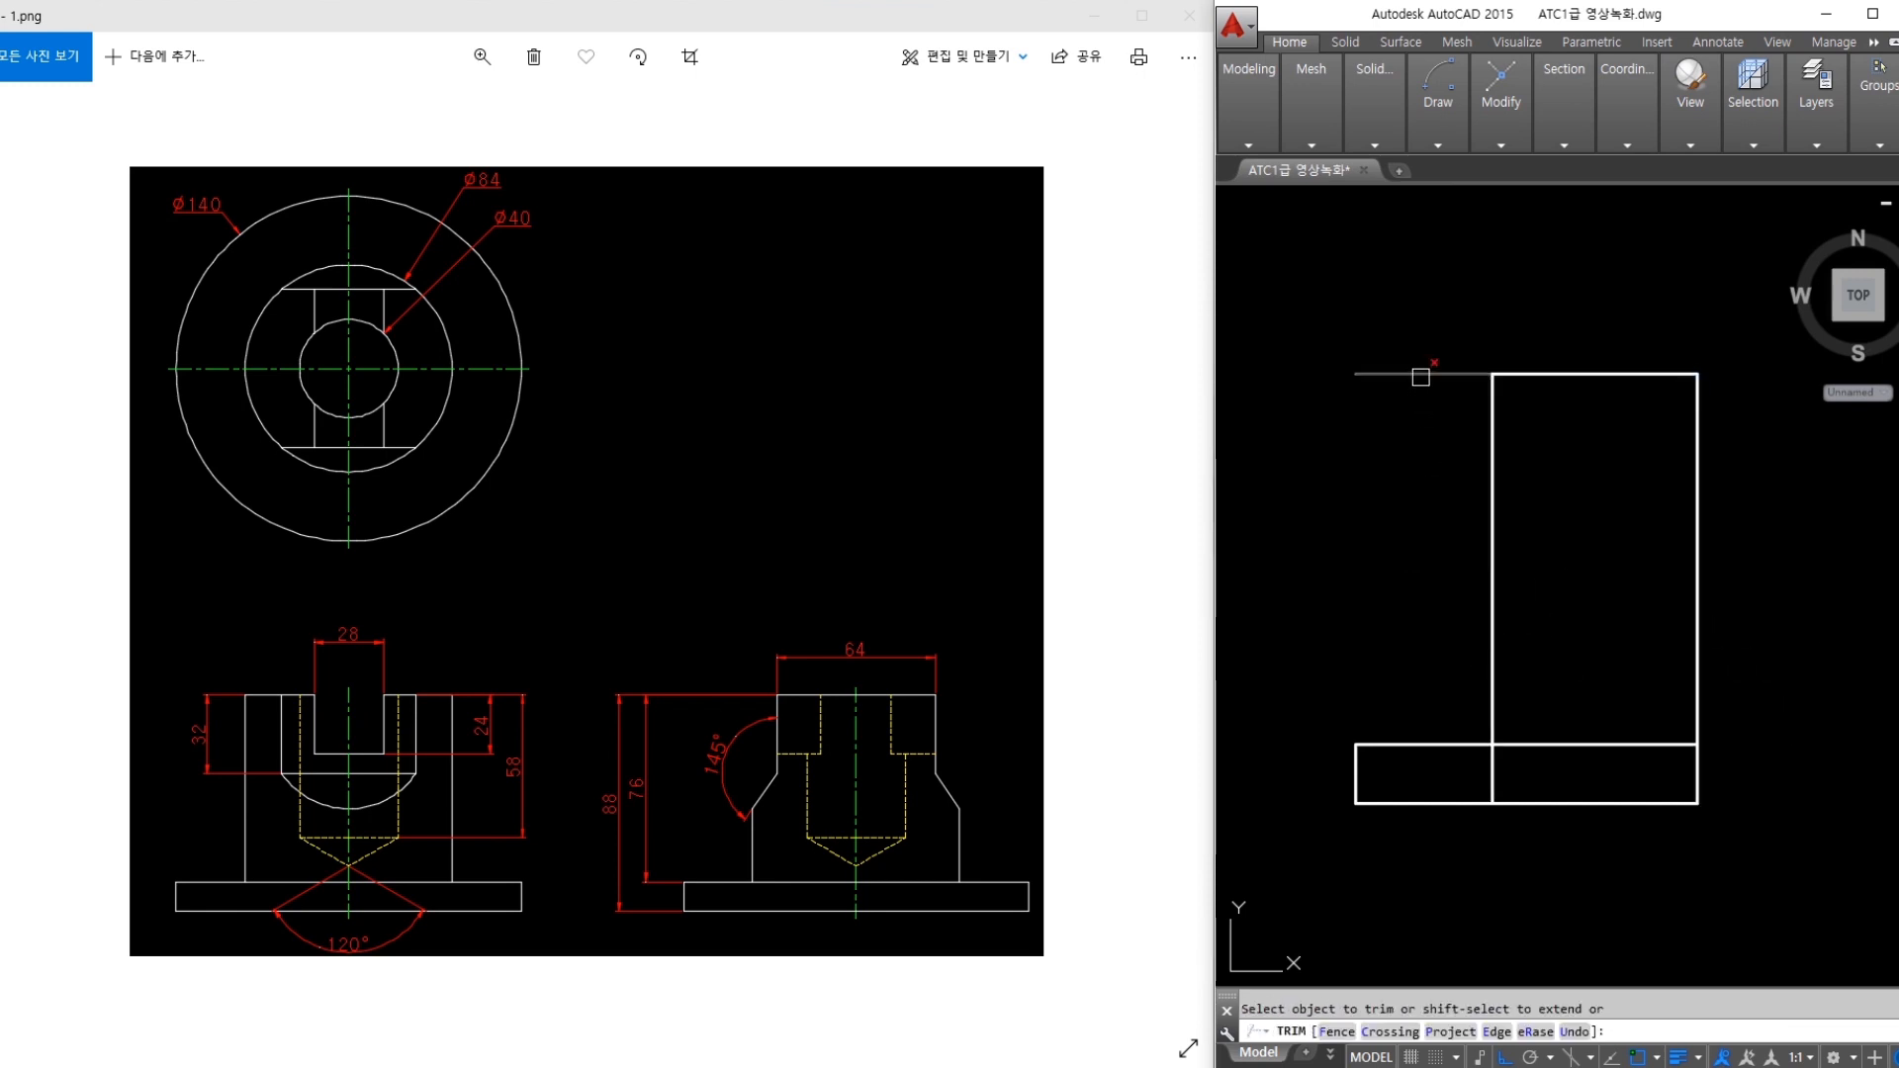
left_click(1489, 775)
key("Escape")
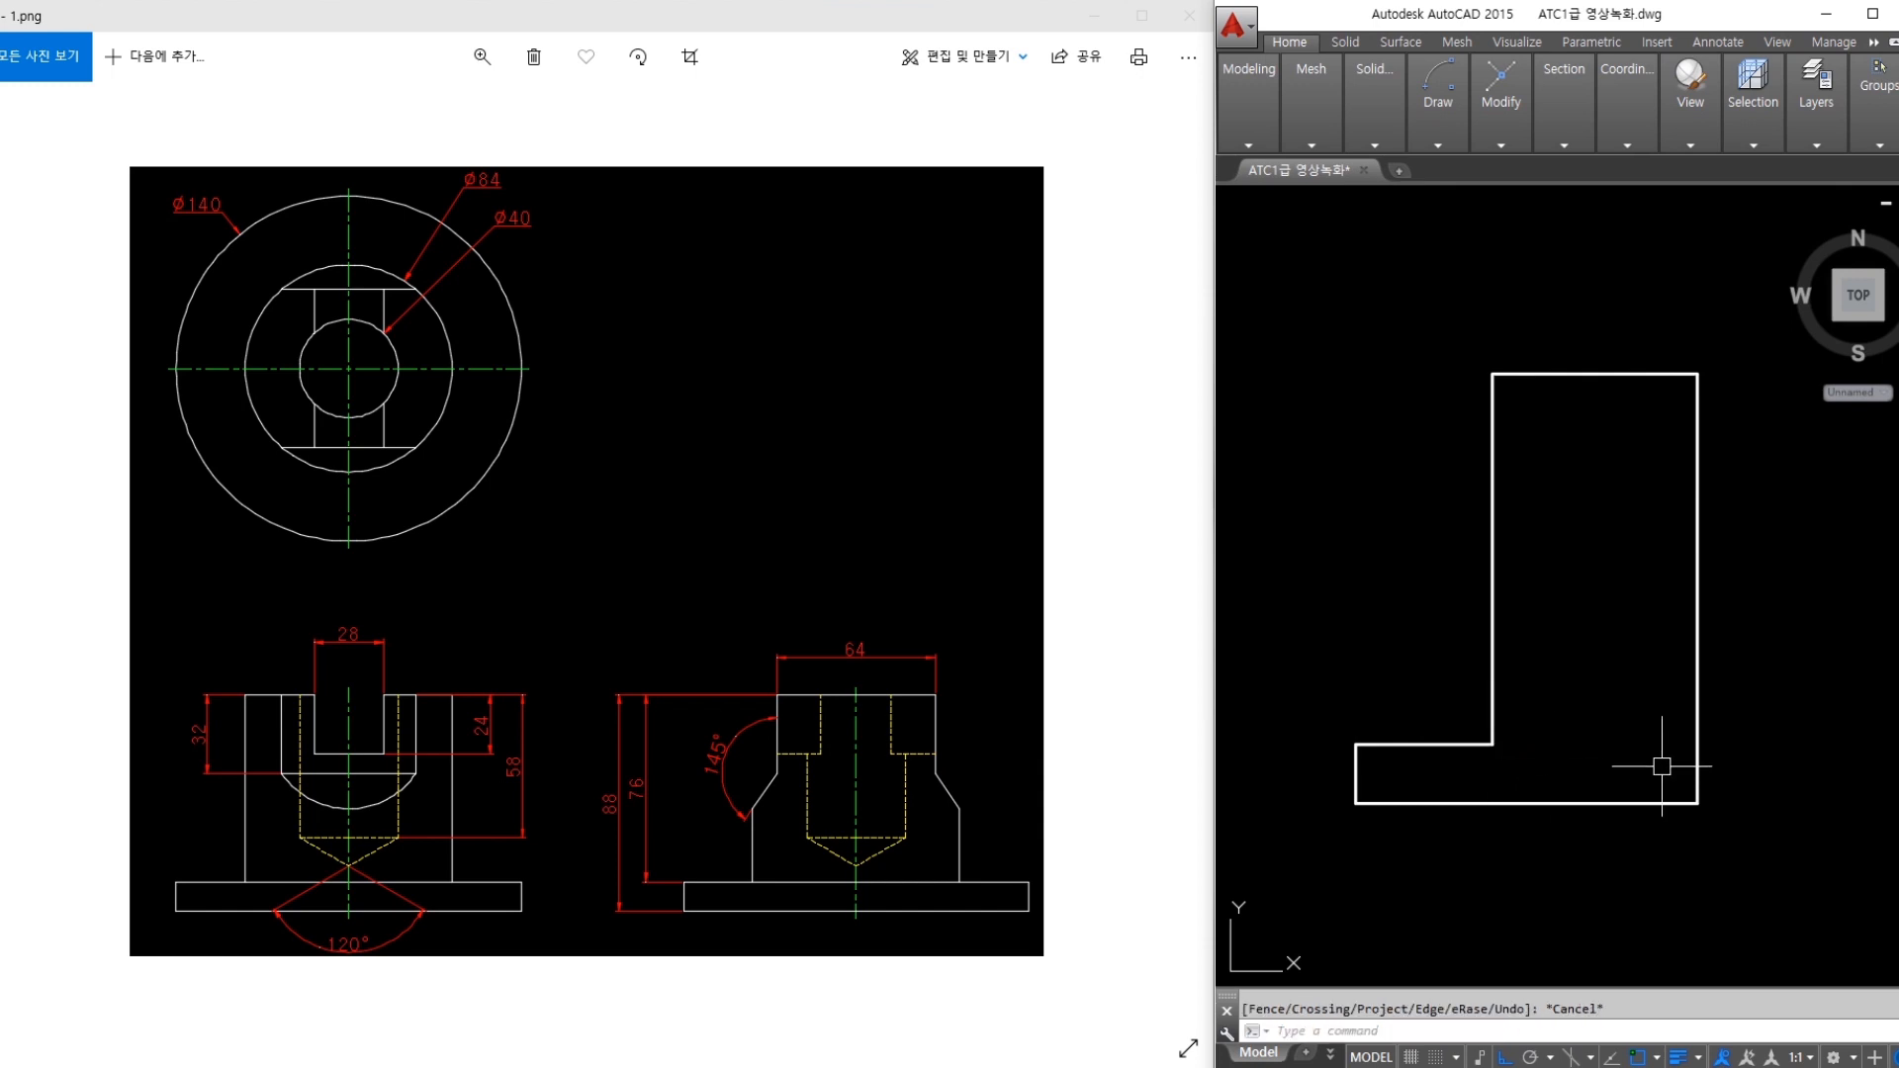
Offset the tall right axis line 20 units to the left for the wall of the 40-diameter hole
mouse_move(352, 754)
left_mouse_down()
mouse_move(352, 809)
mouse_move(295, 776)
mouse_move(295, 802)
mouse_move(335, 788)
left_mouse_up()
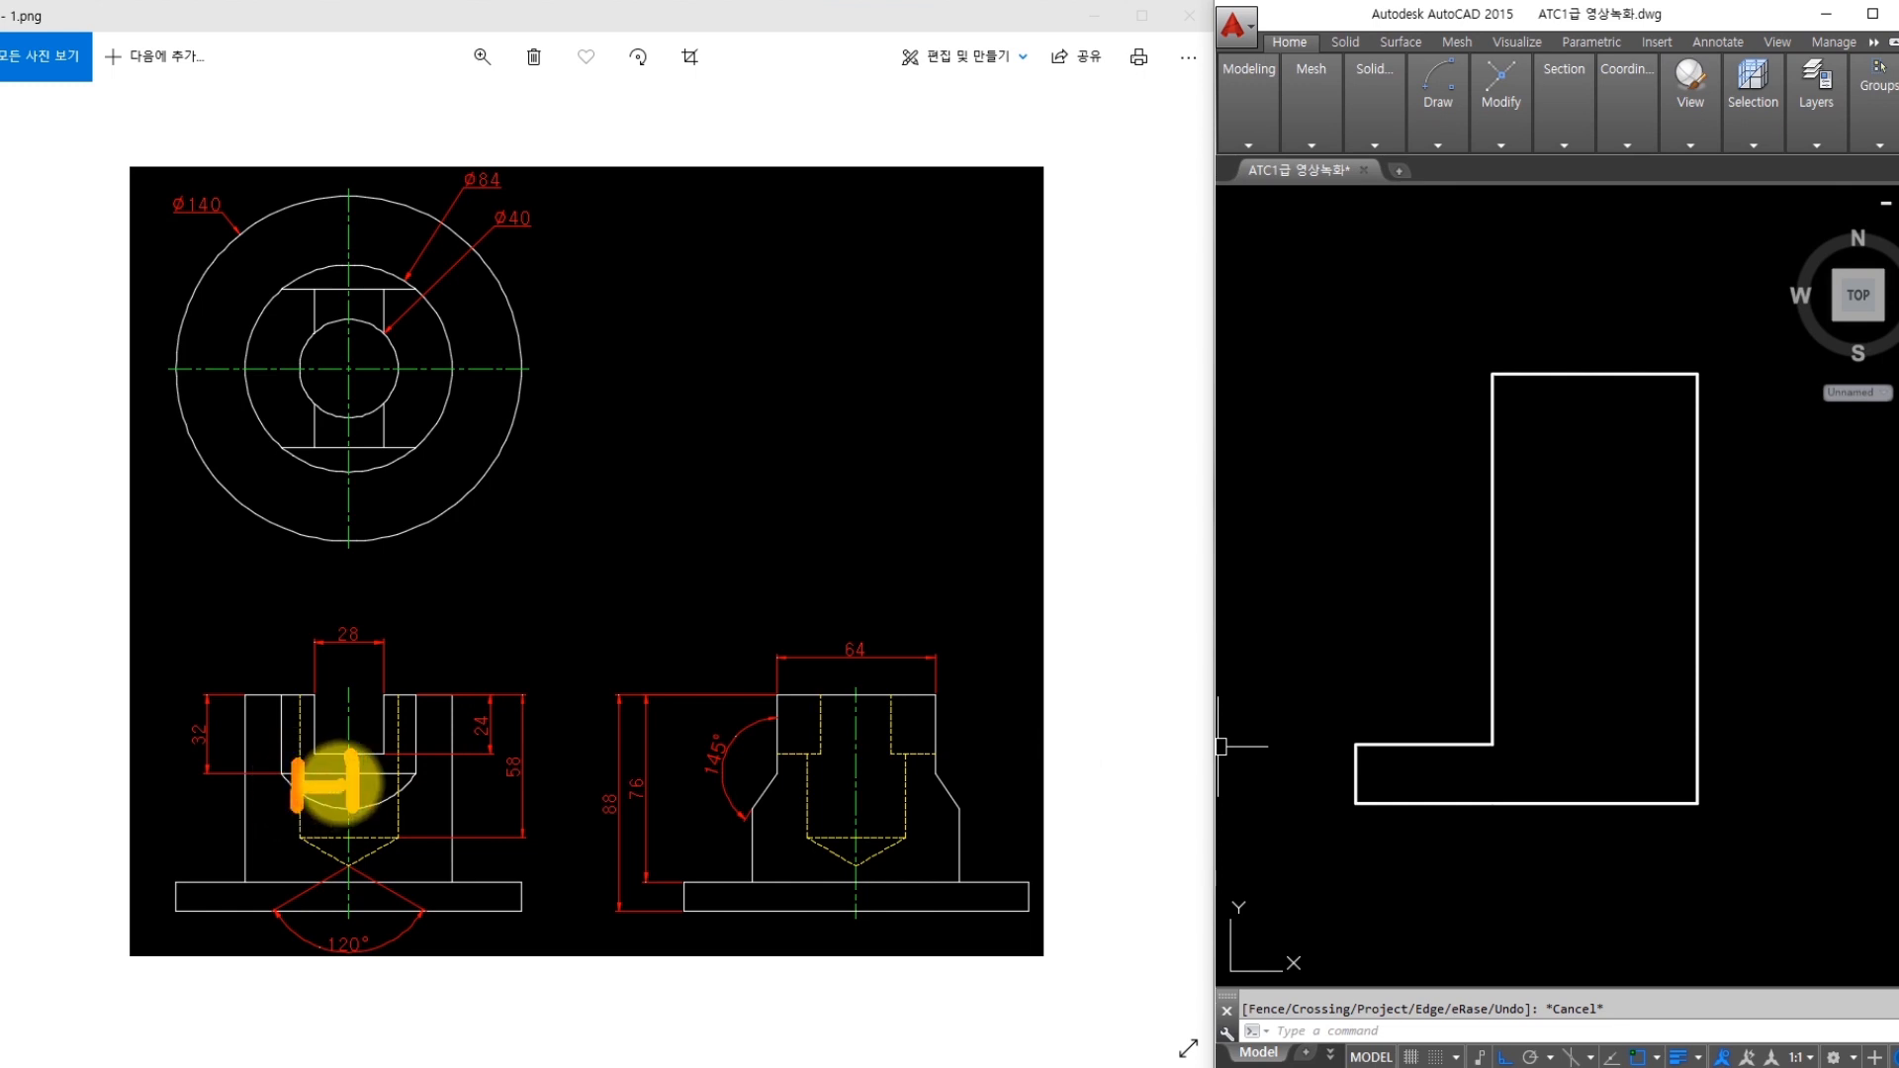
left_click_drag(547, 240, 493, 237)
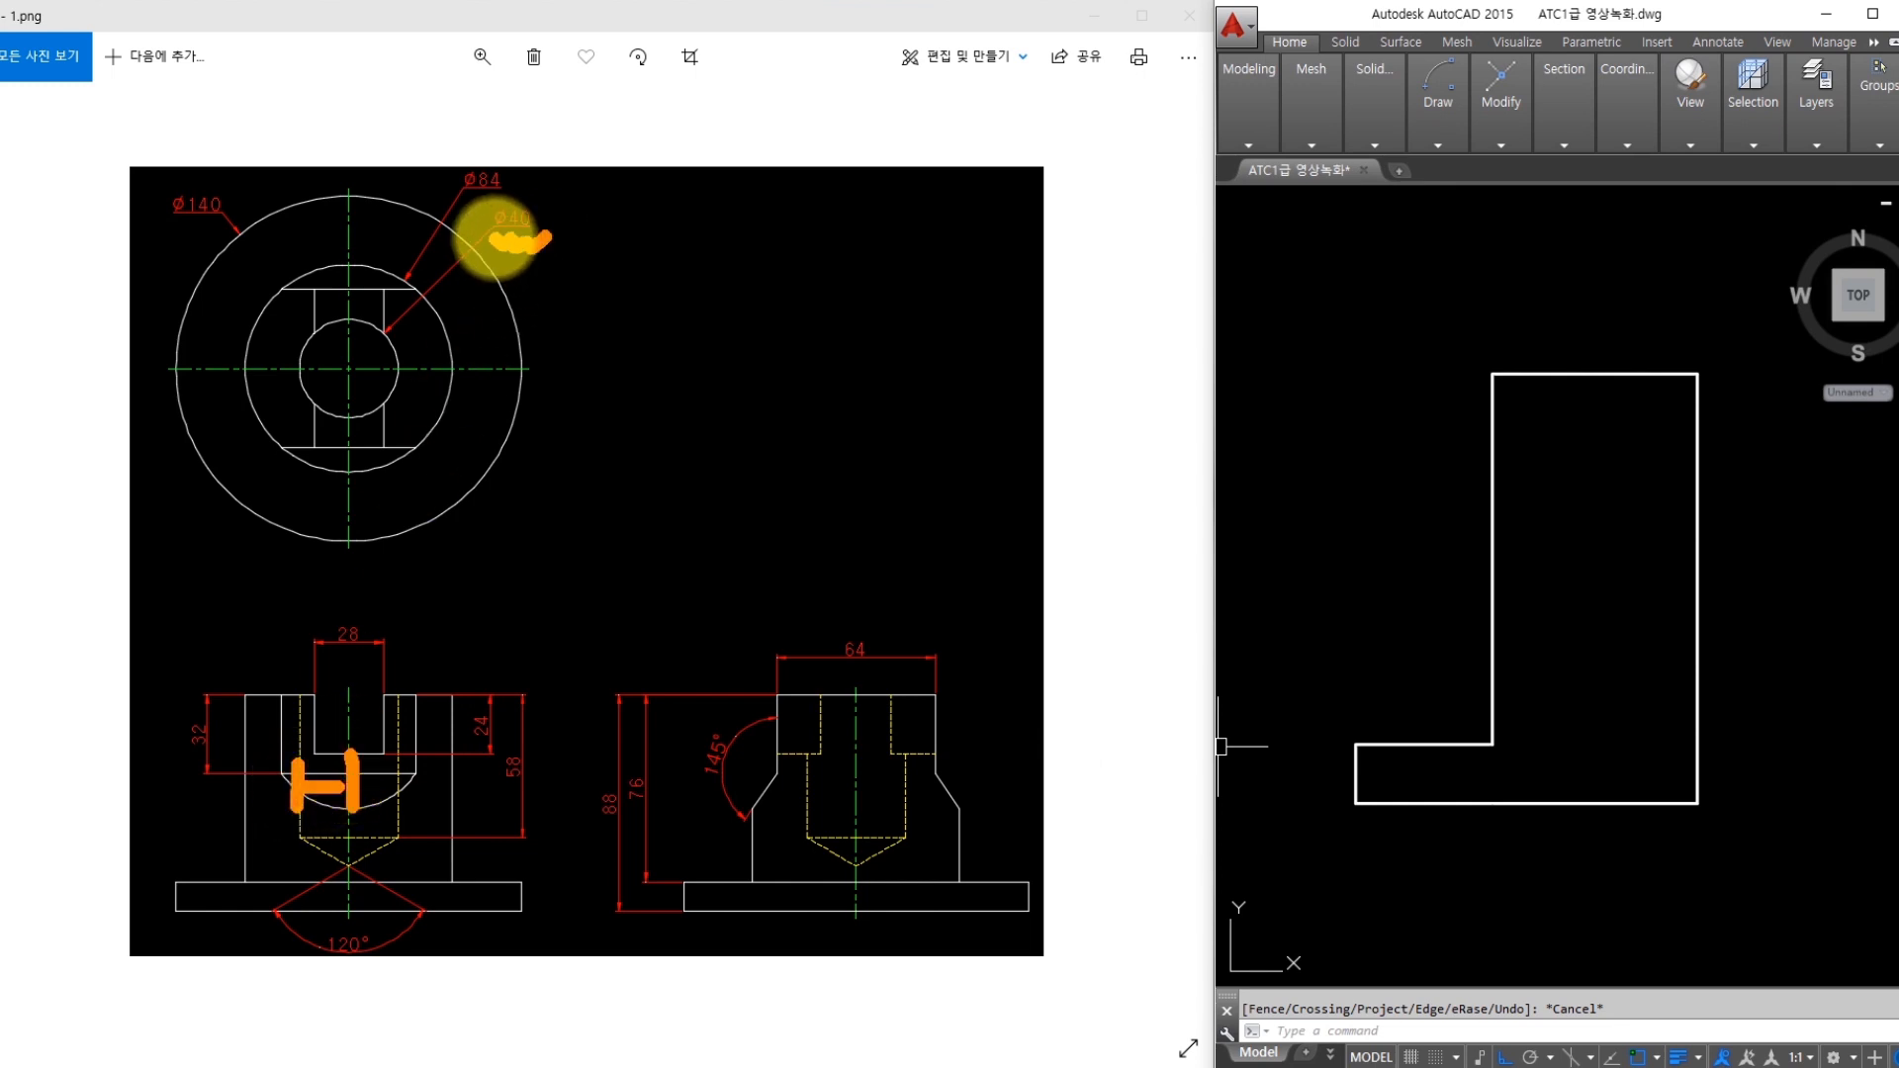
left_click(518, 299)
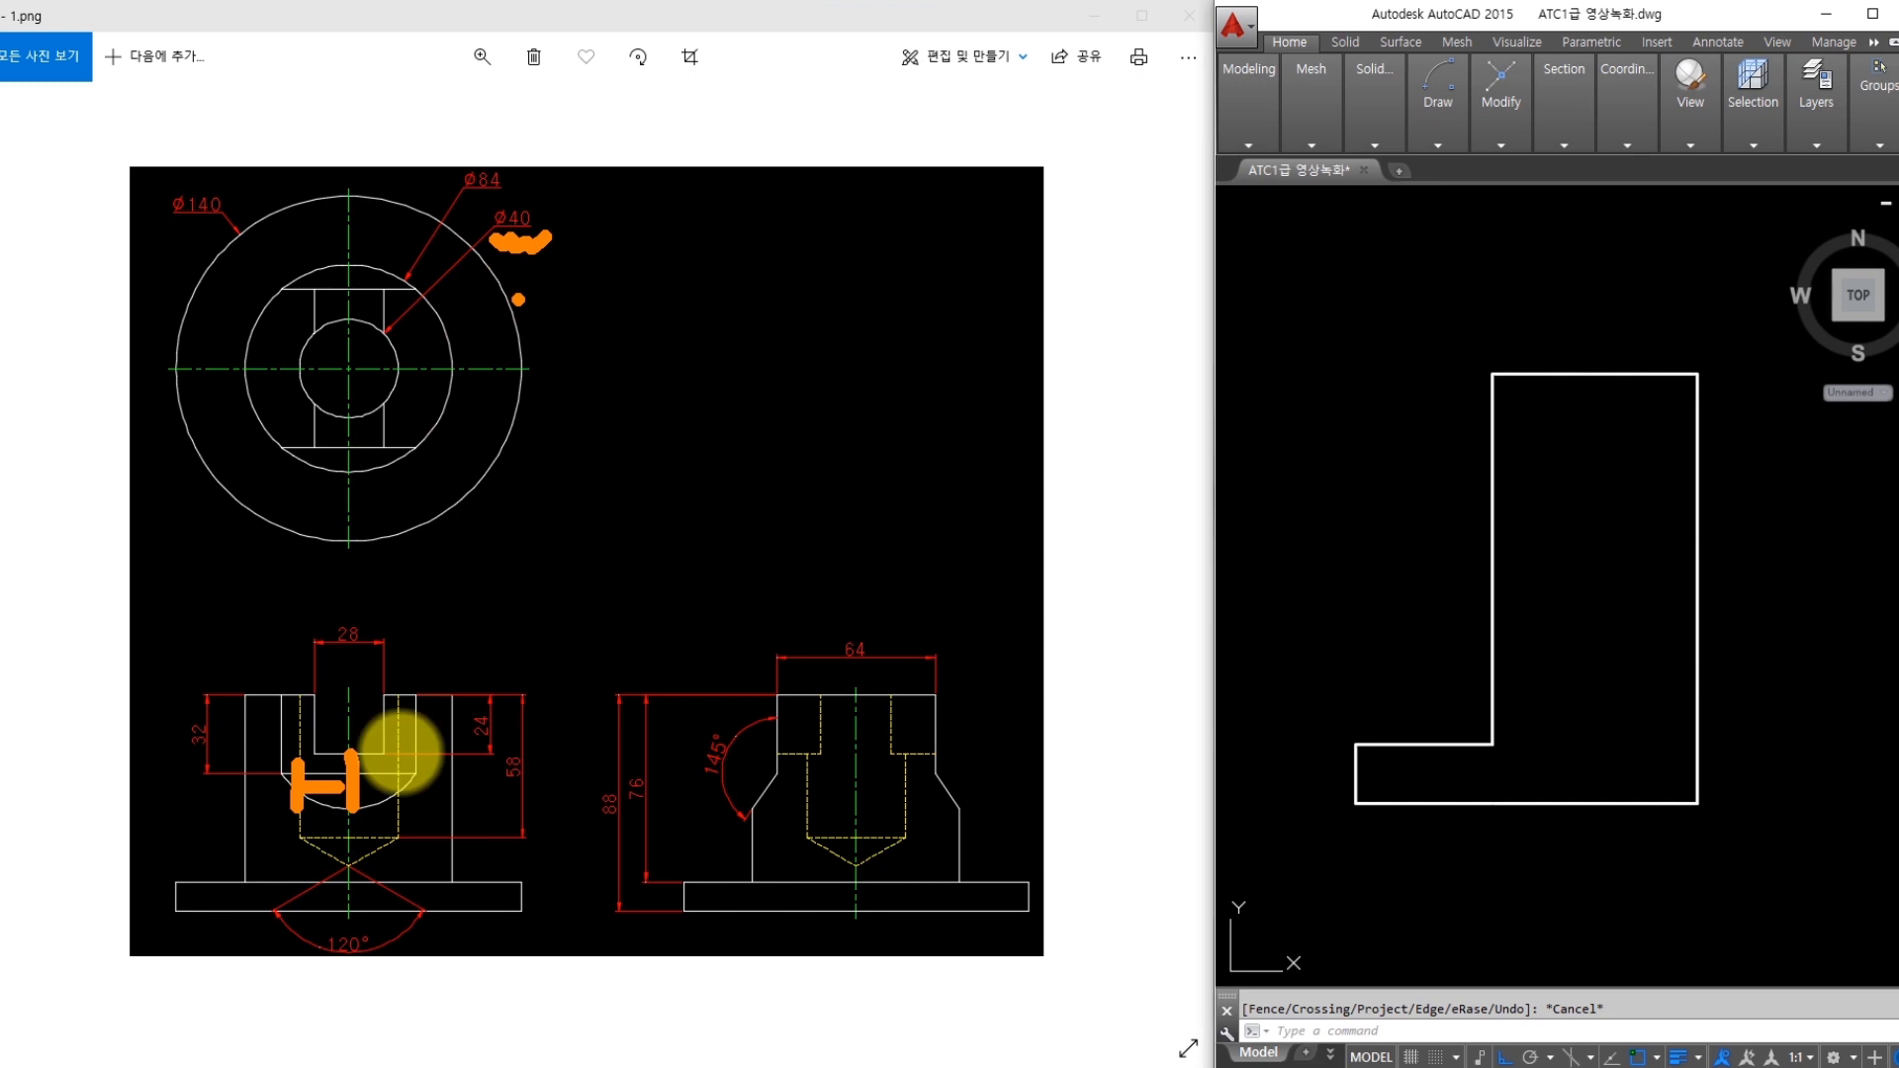
key("Escape")
type("o")
key("Return")
type("20")
key("Return")
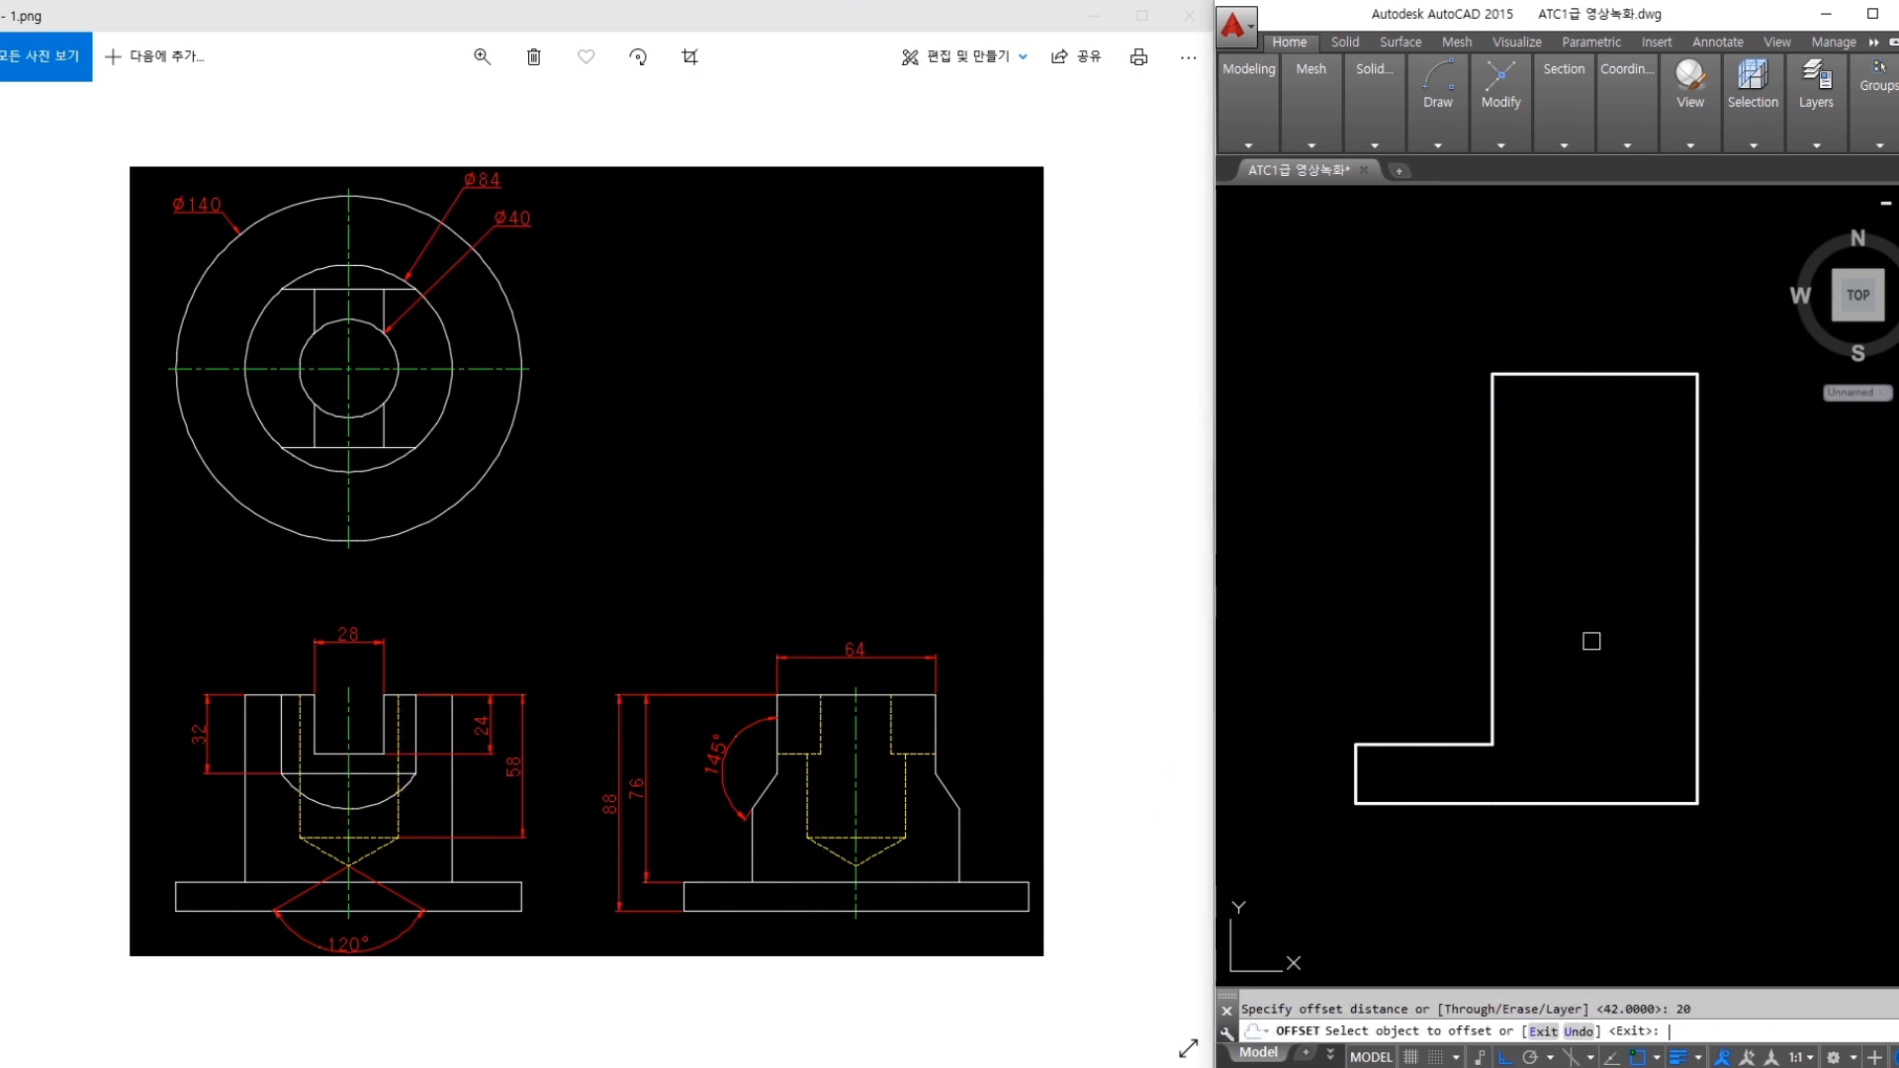
left_click(1698, 621)
left_click(1631, 616)
key("Escape")
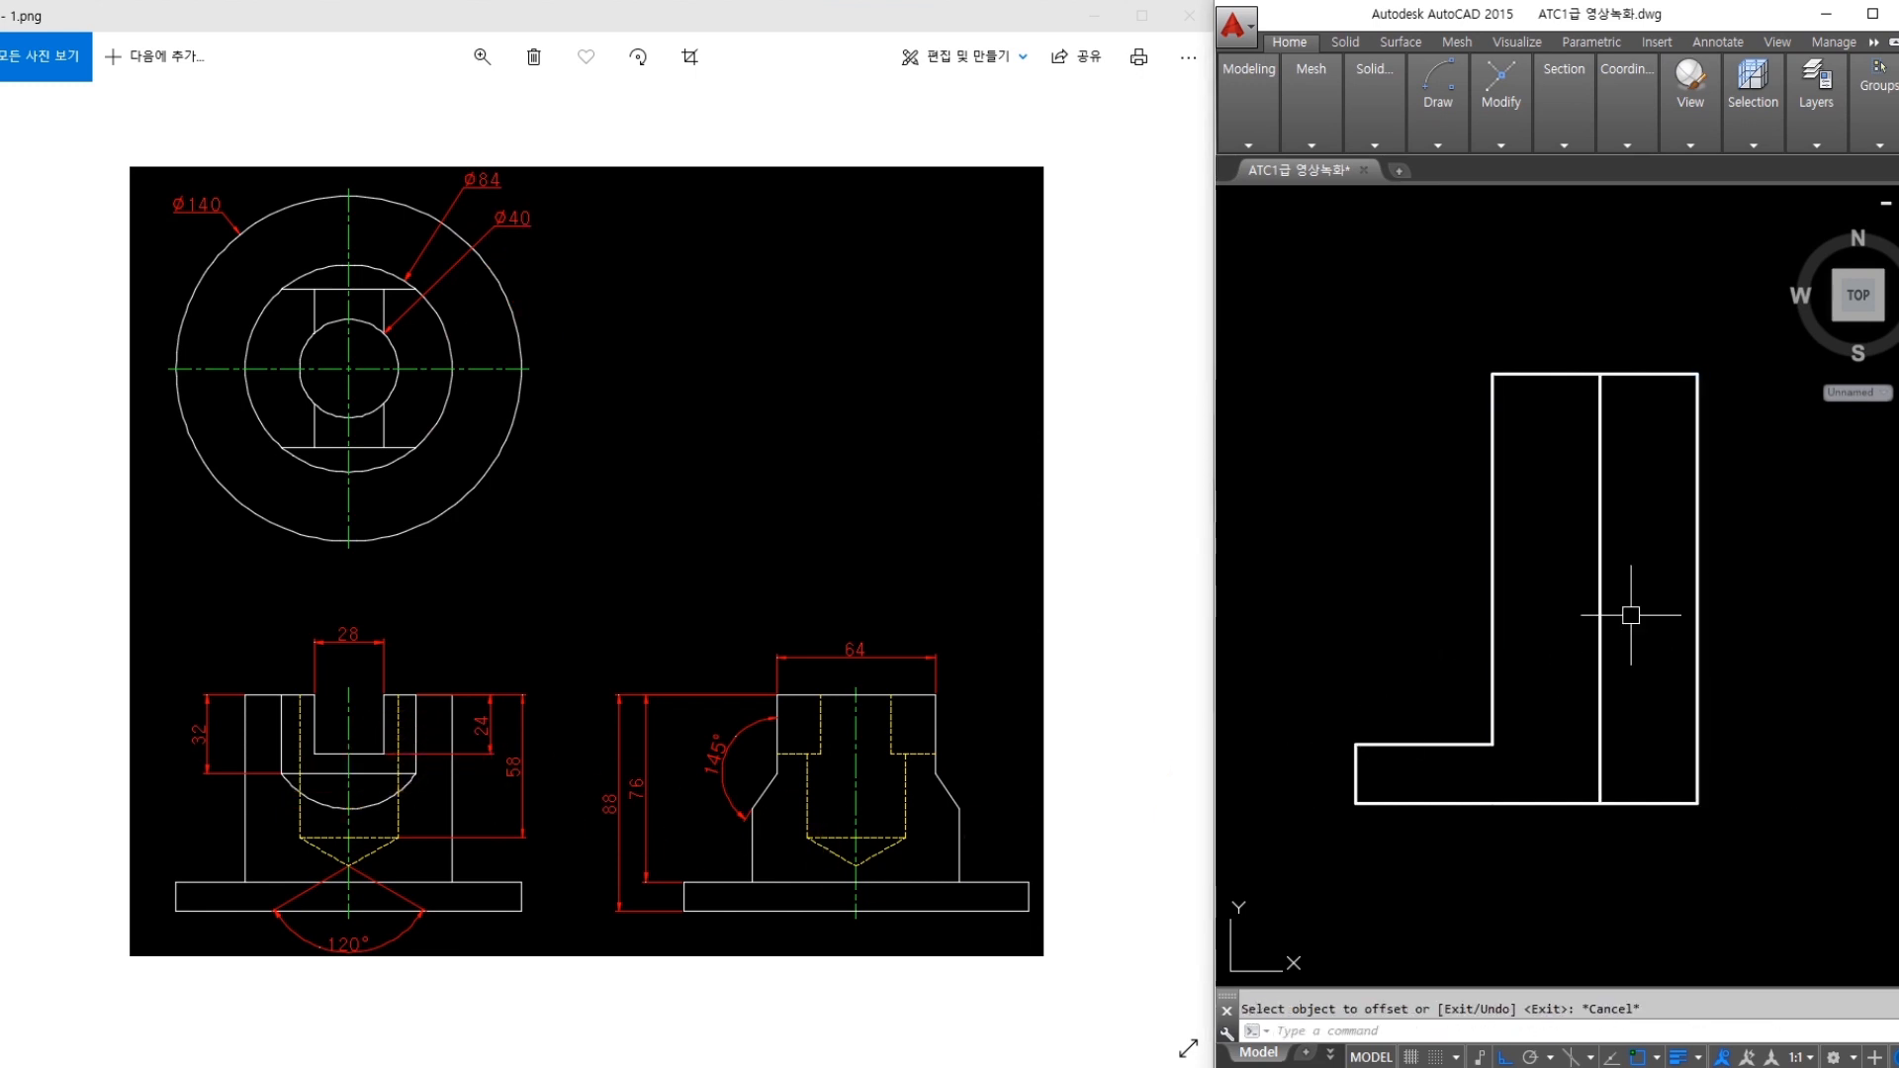
Offset the top edge downward by 58 units to mark the hole's depth
mouse_move(518, 786)
left_mouse_down()
mouse_move(513, 747)
mouse_move(520, 777)
left_mouse_up()
mouse_move(296, 695)
left_mouse_down()
mouse_move(300, 826)
mouse_move(354, 872)
left_mouse_up()
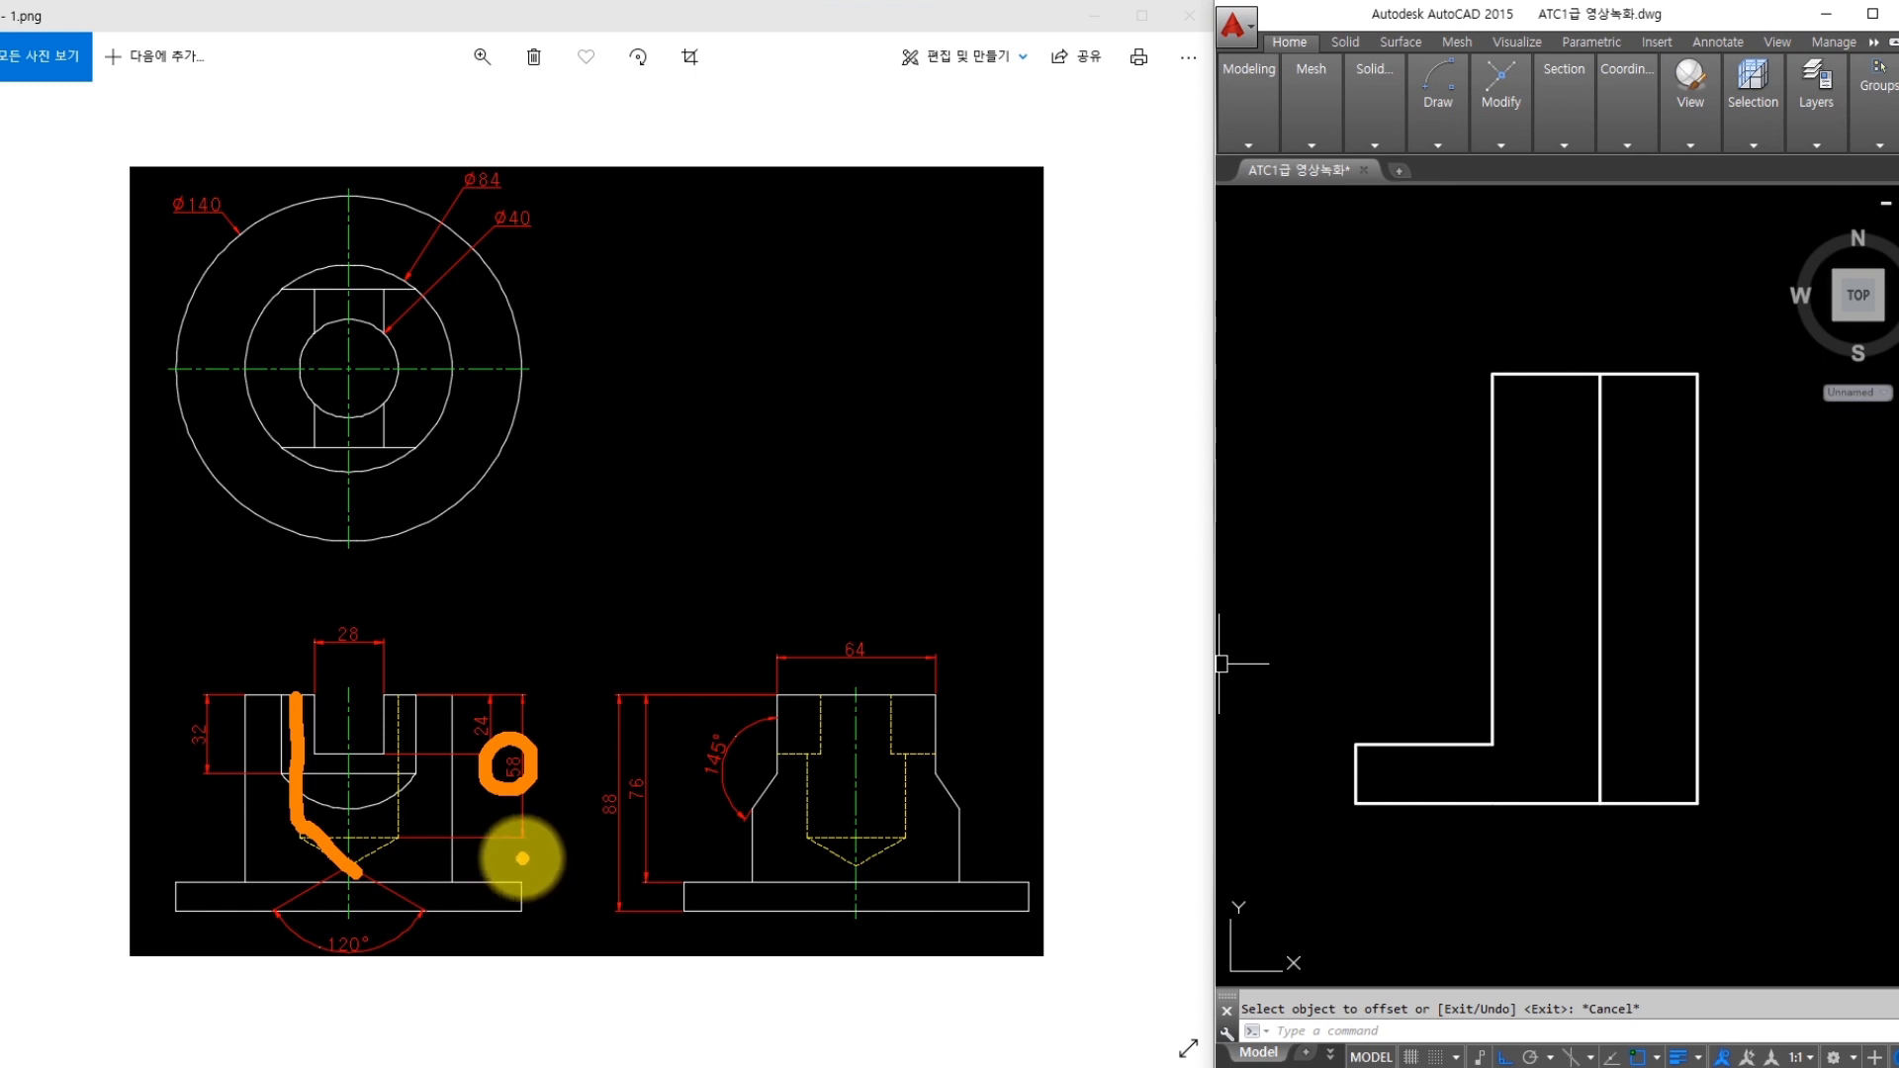
type("o")
key("Return")
type("58")
key("Return")
left_click(1562, 375)
left_click(1594, 623)
key("Escape")
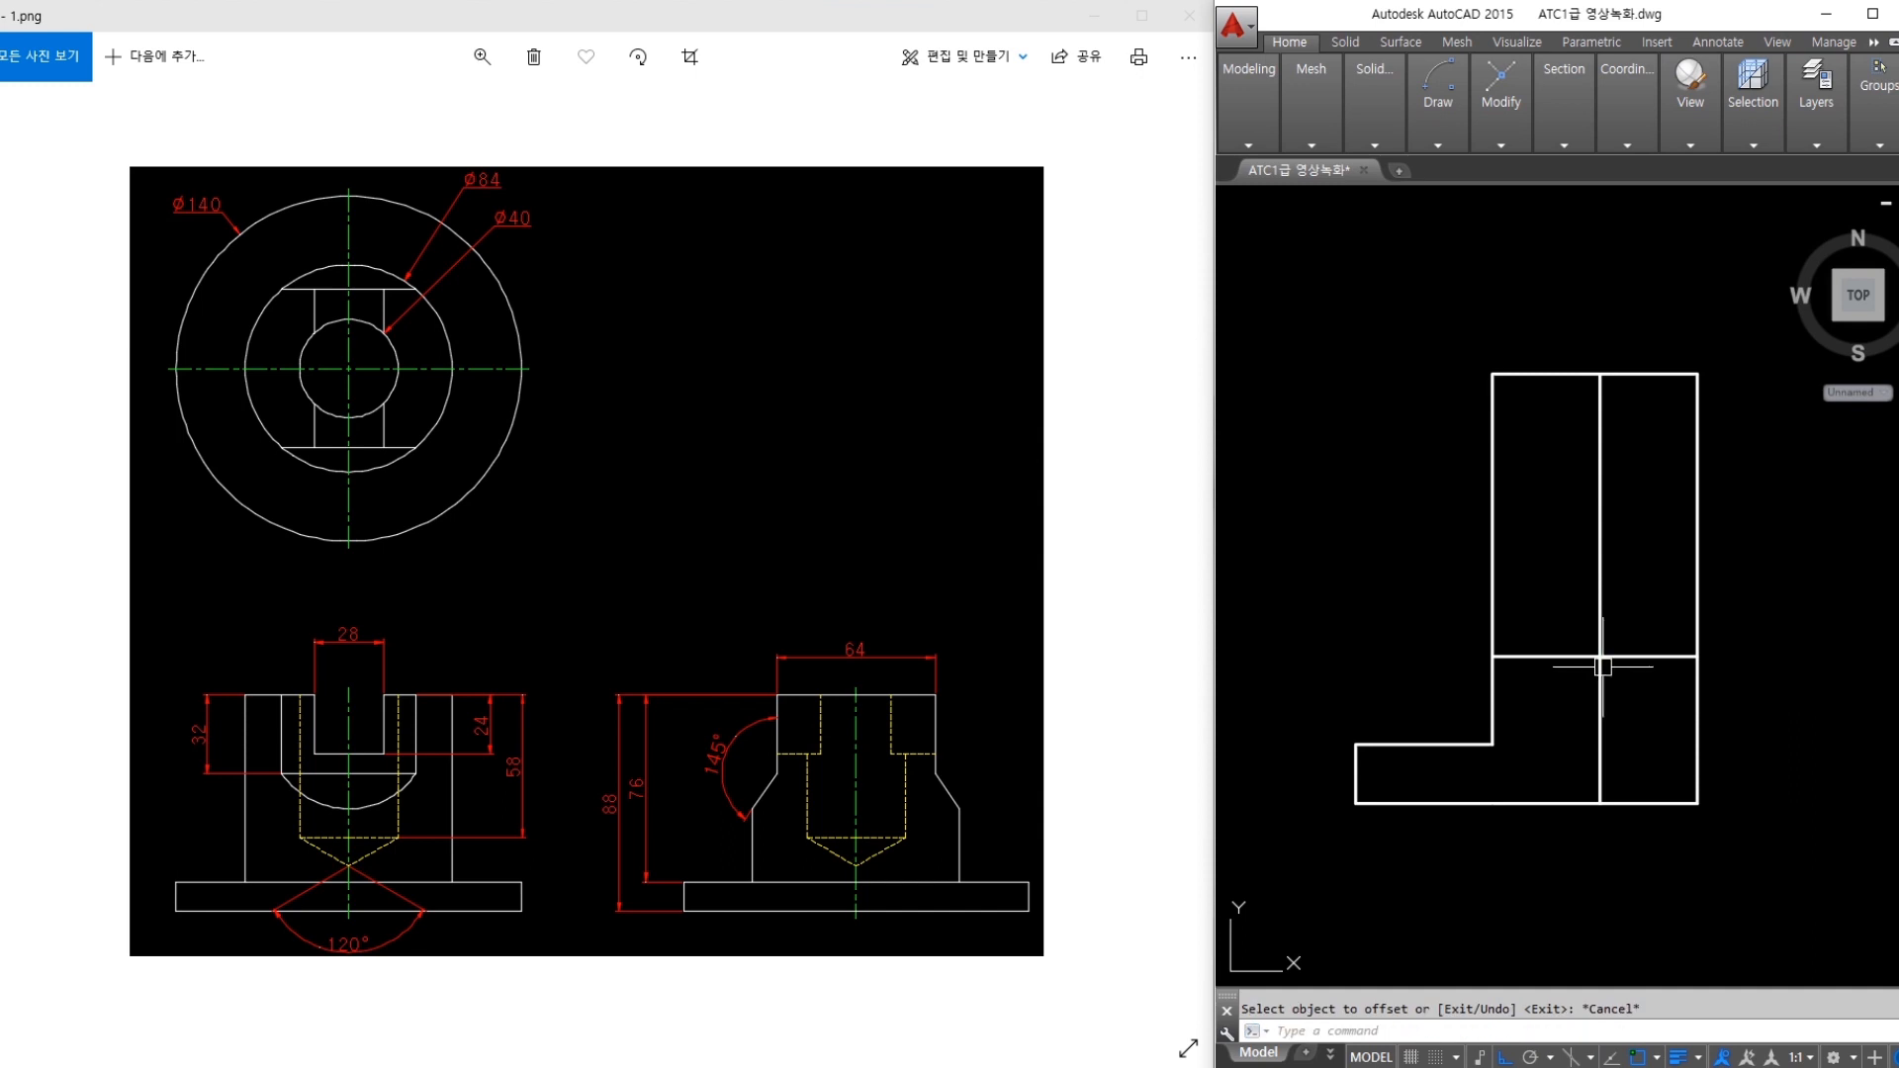
Draw a line at -30 degrees from the intersection of the hole wall and depth line, past the axis
type("l")
key("Return")
left_click(1602, 658)
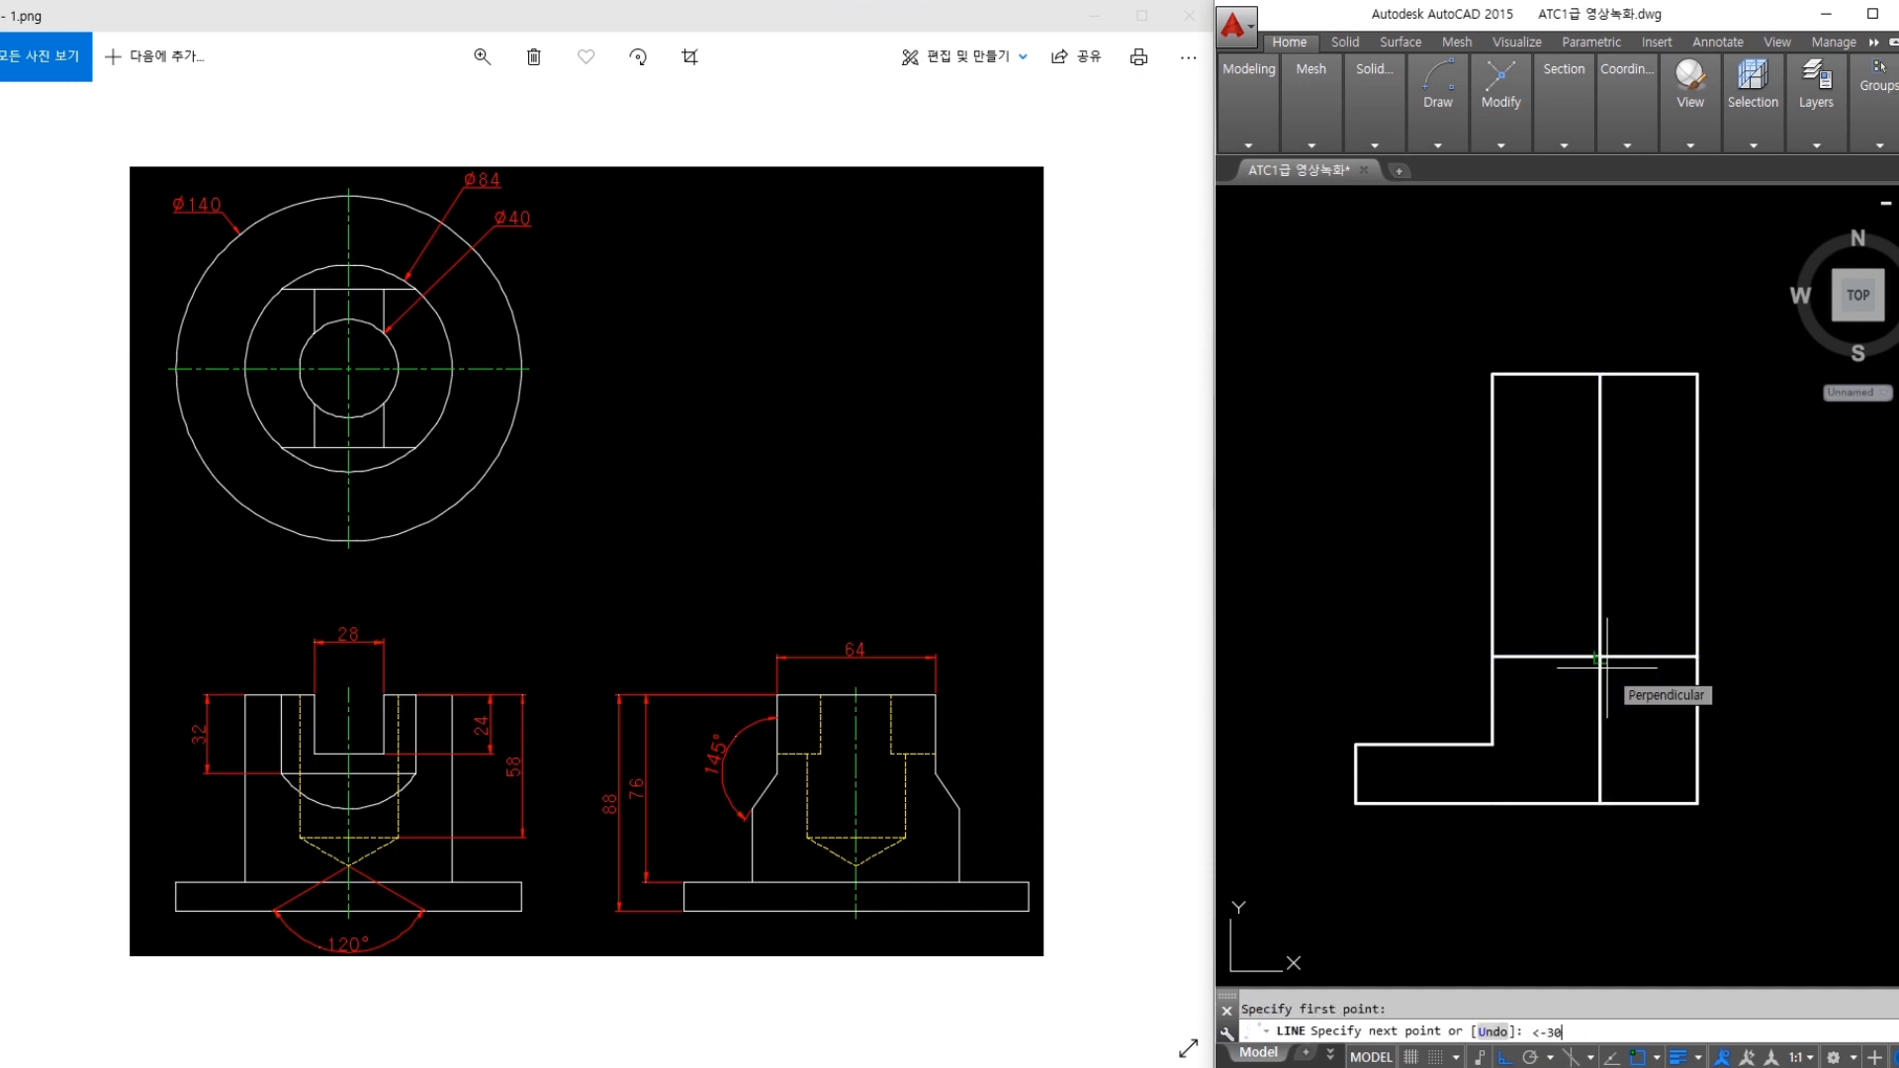
left_click(1756, 777)
key("Escape")
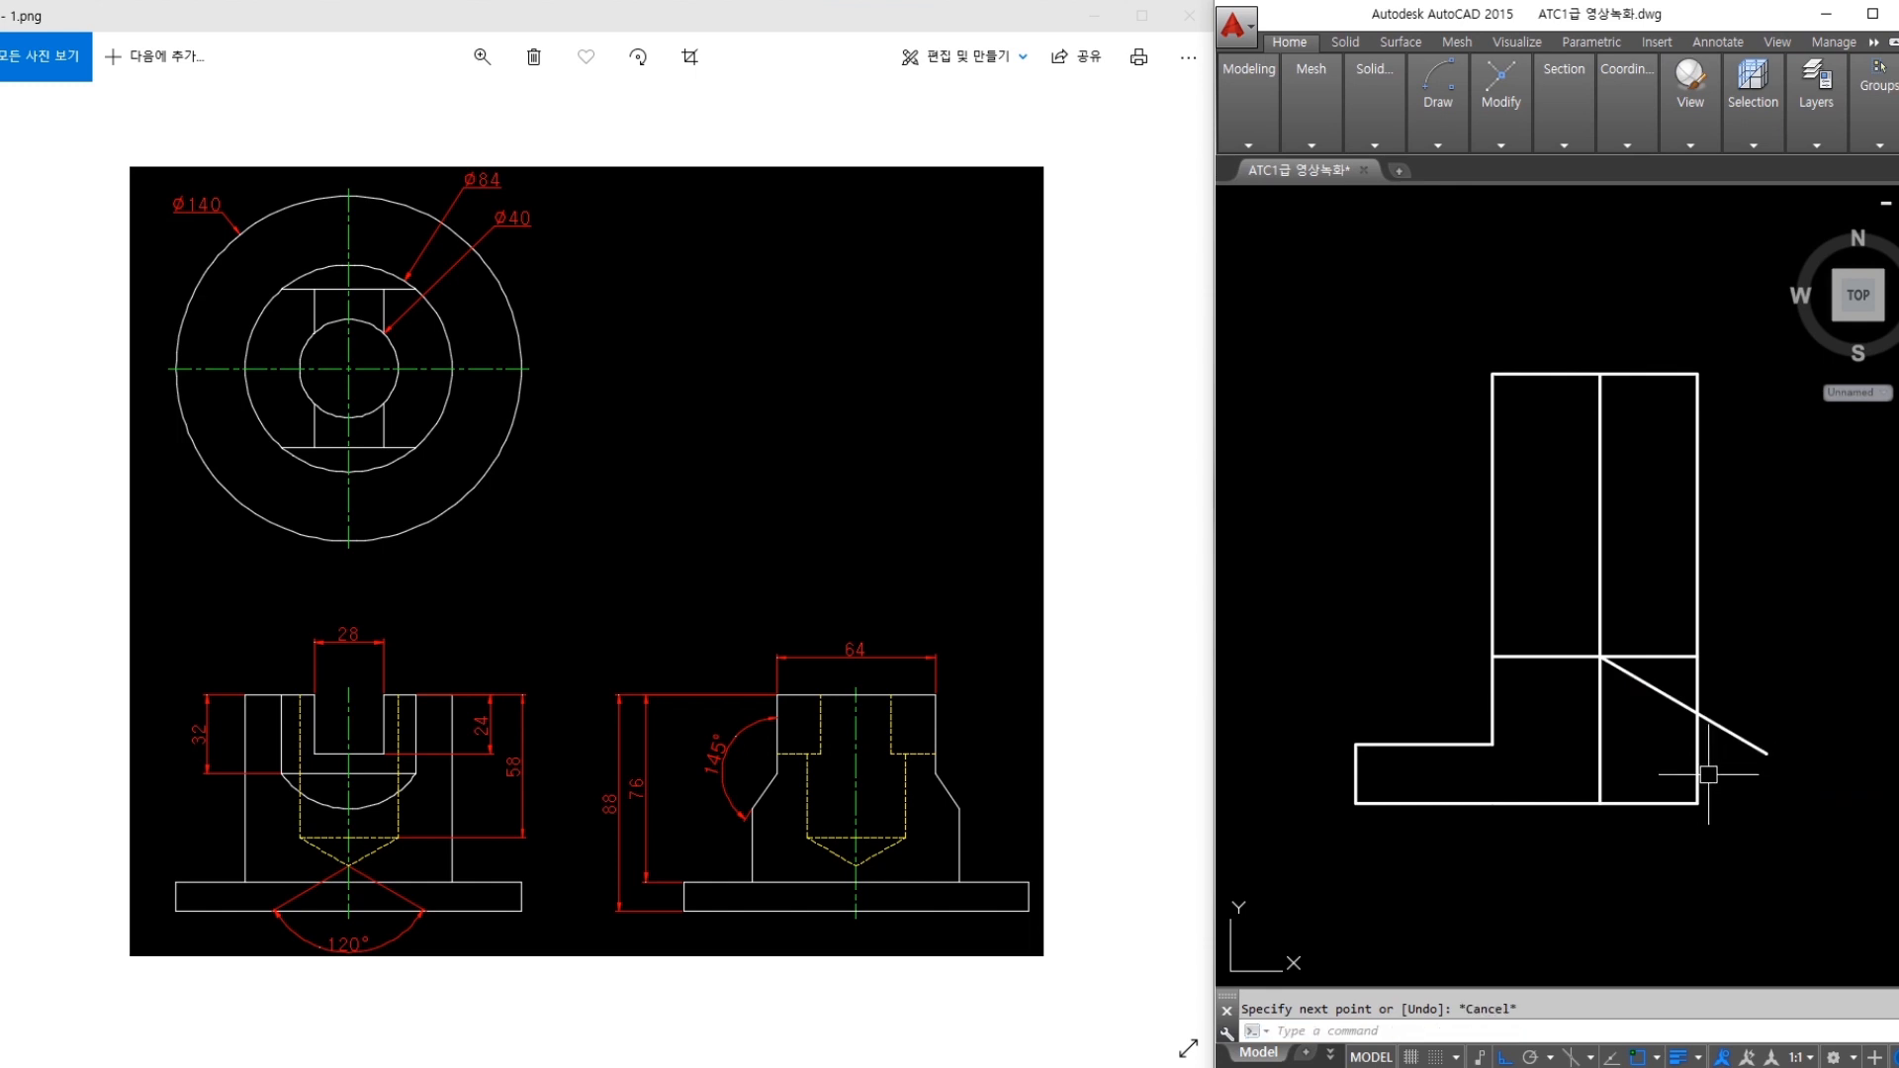
Trim and erase the lines inside and beyond the hole boundary, leaving one closed half profile with the conical hole bottom
key("Return")
key("Return")
left_click(1739, 738)
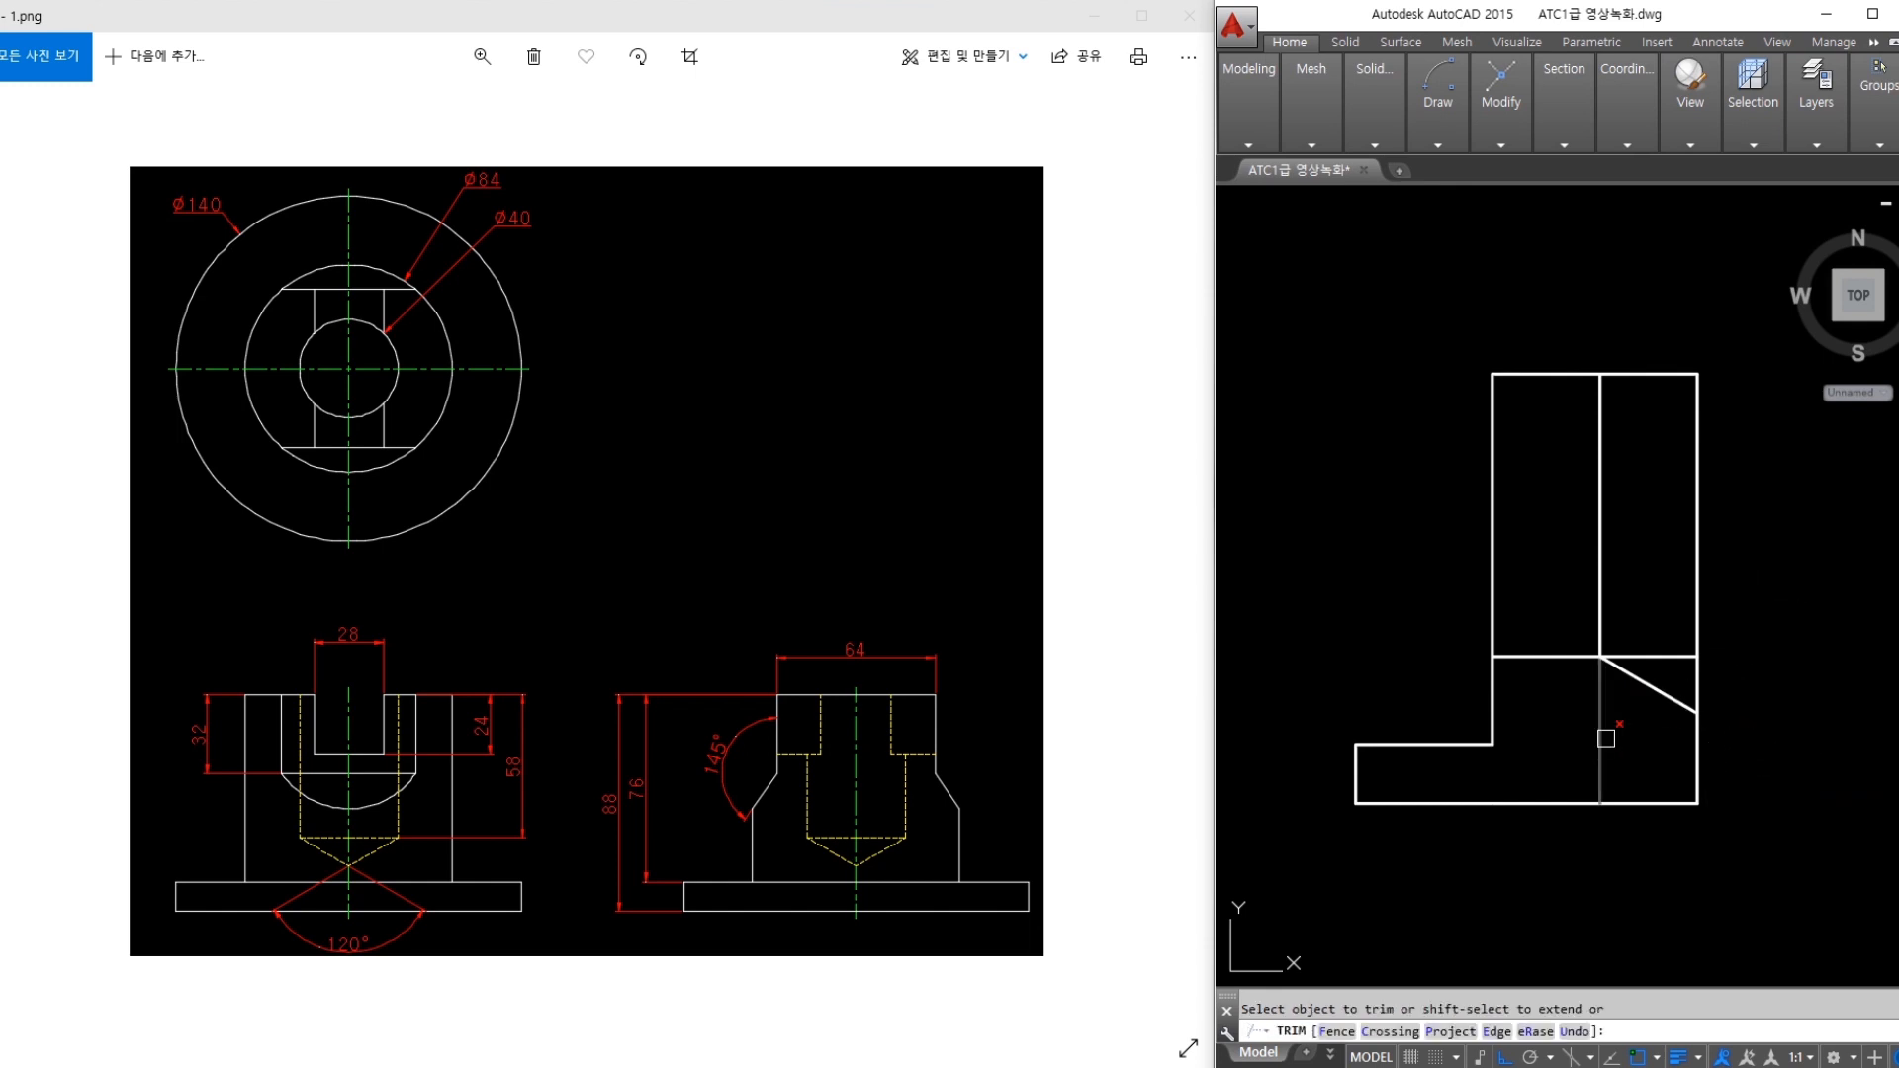
left_click(1747, 360)
left_click(1686, 680)
key("Return")
type("e")
key("Return")
left_click(1697, 643)
key("Return")
left_click(1560, 655)
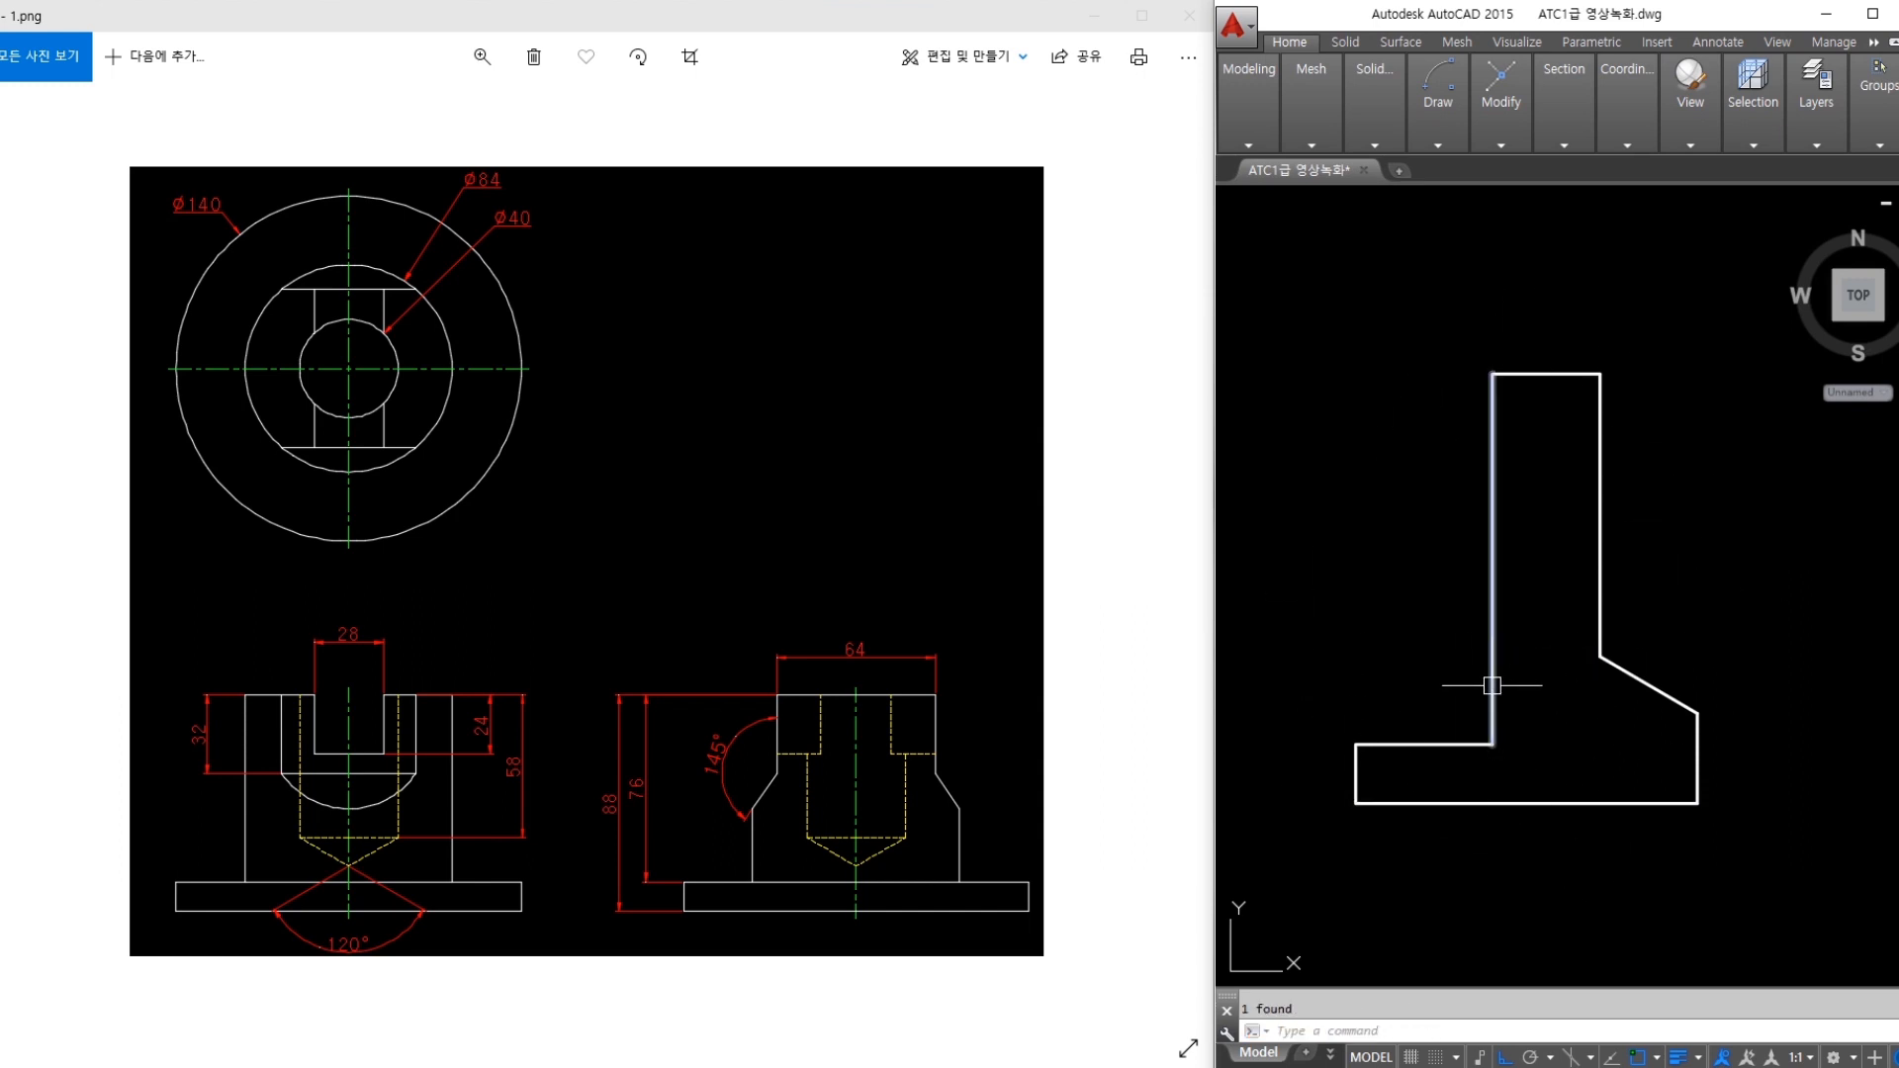
Examine the side view's two angled side cuts and the 64-wide top edge between them
scroll(1590, 713, "down", 4)
mouse_move(1636, 712)
middle_mouse_down()
mouse_move(1515, 641)
mouse_move(1432, 621)
middle_mouse_up()
left_click_drag(766, 697, 740, 813)
mouse_move(933, 695)
left_mouse_down()
mouse_move(934, 770)
mouse_move(975, 827)
left_mouse_up()
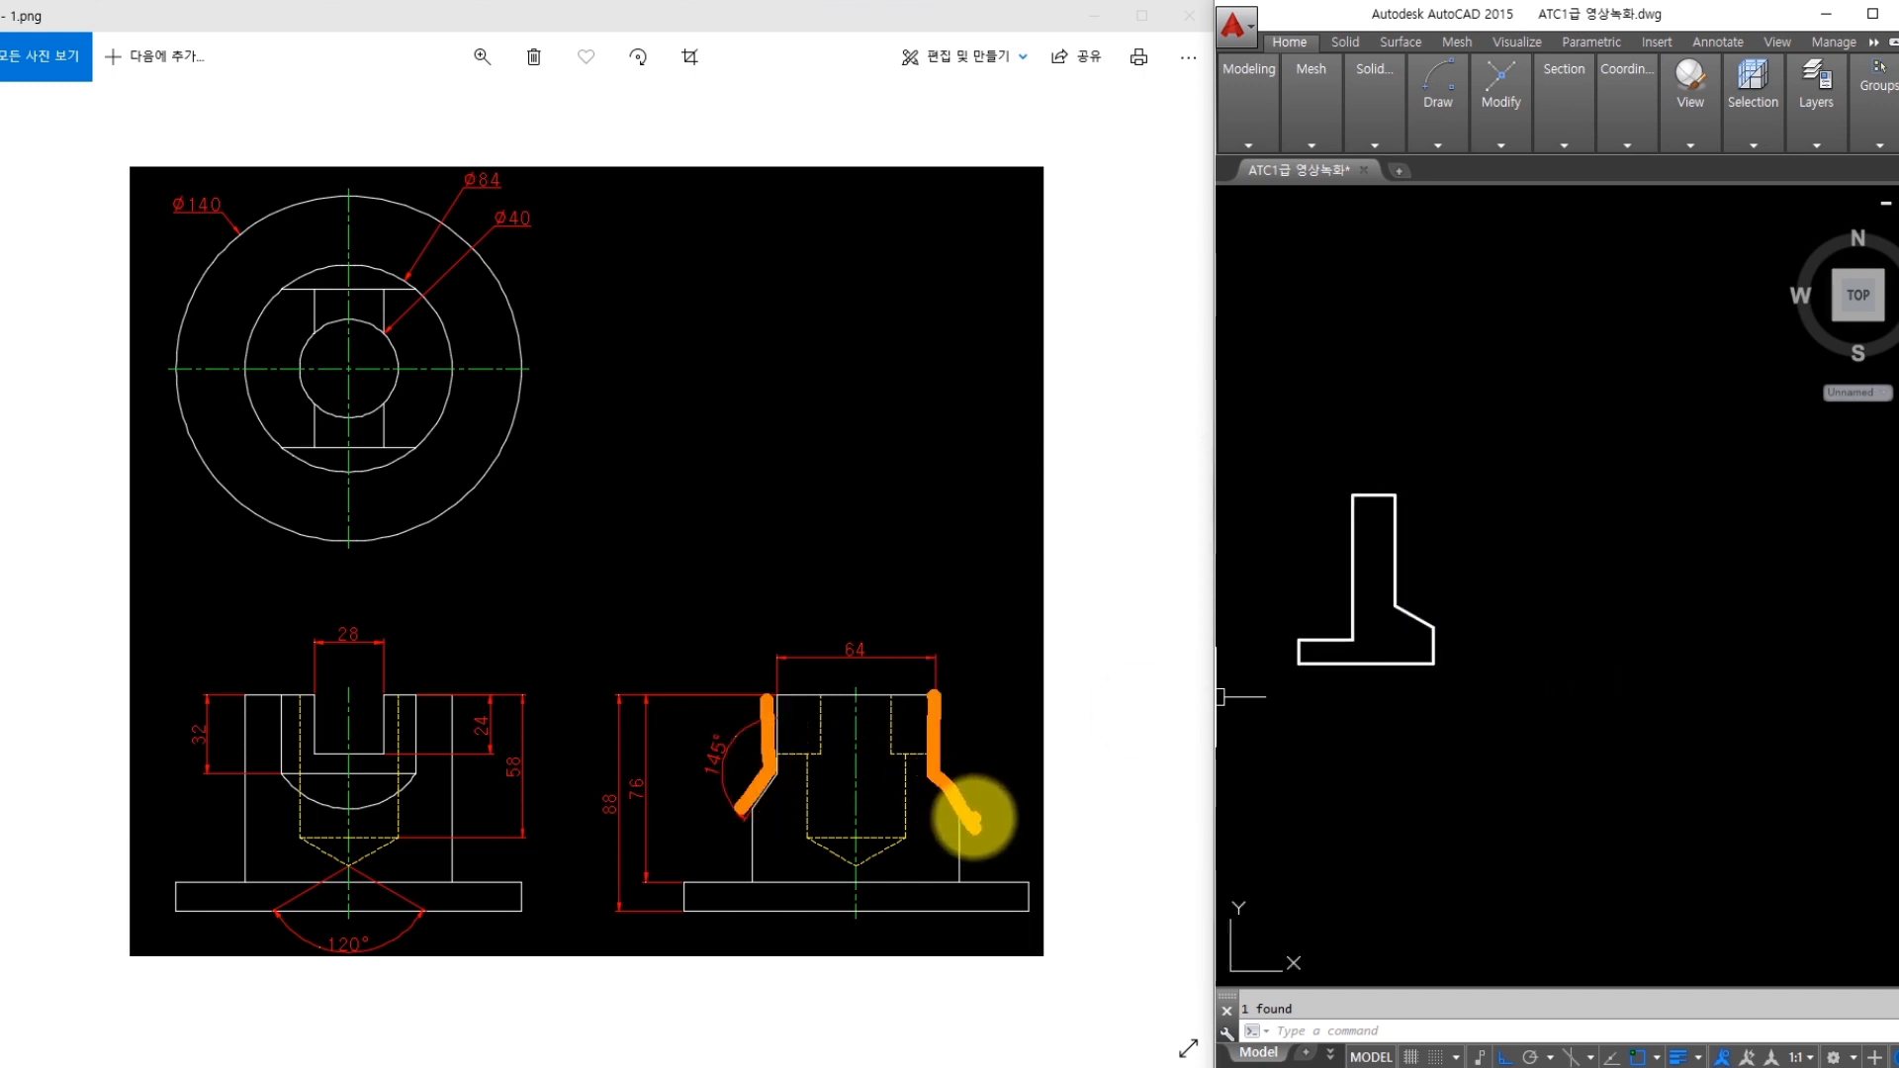
key("Escape")
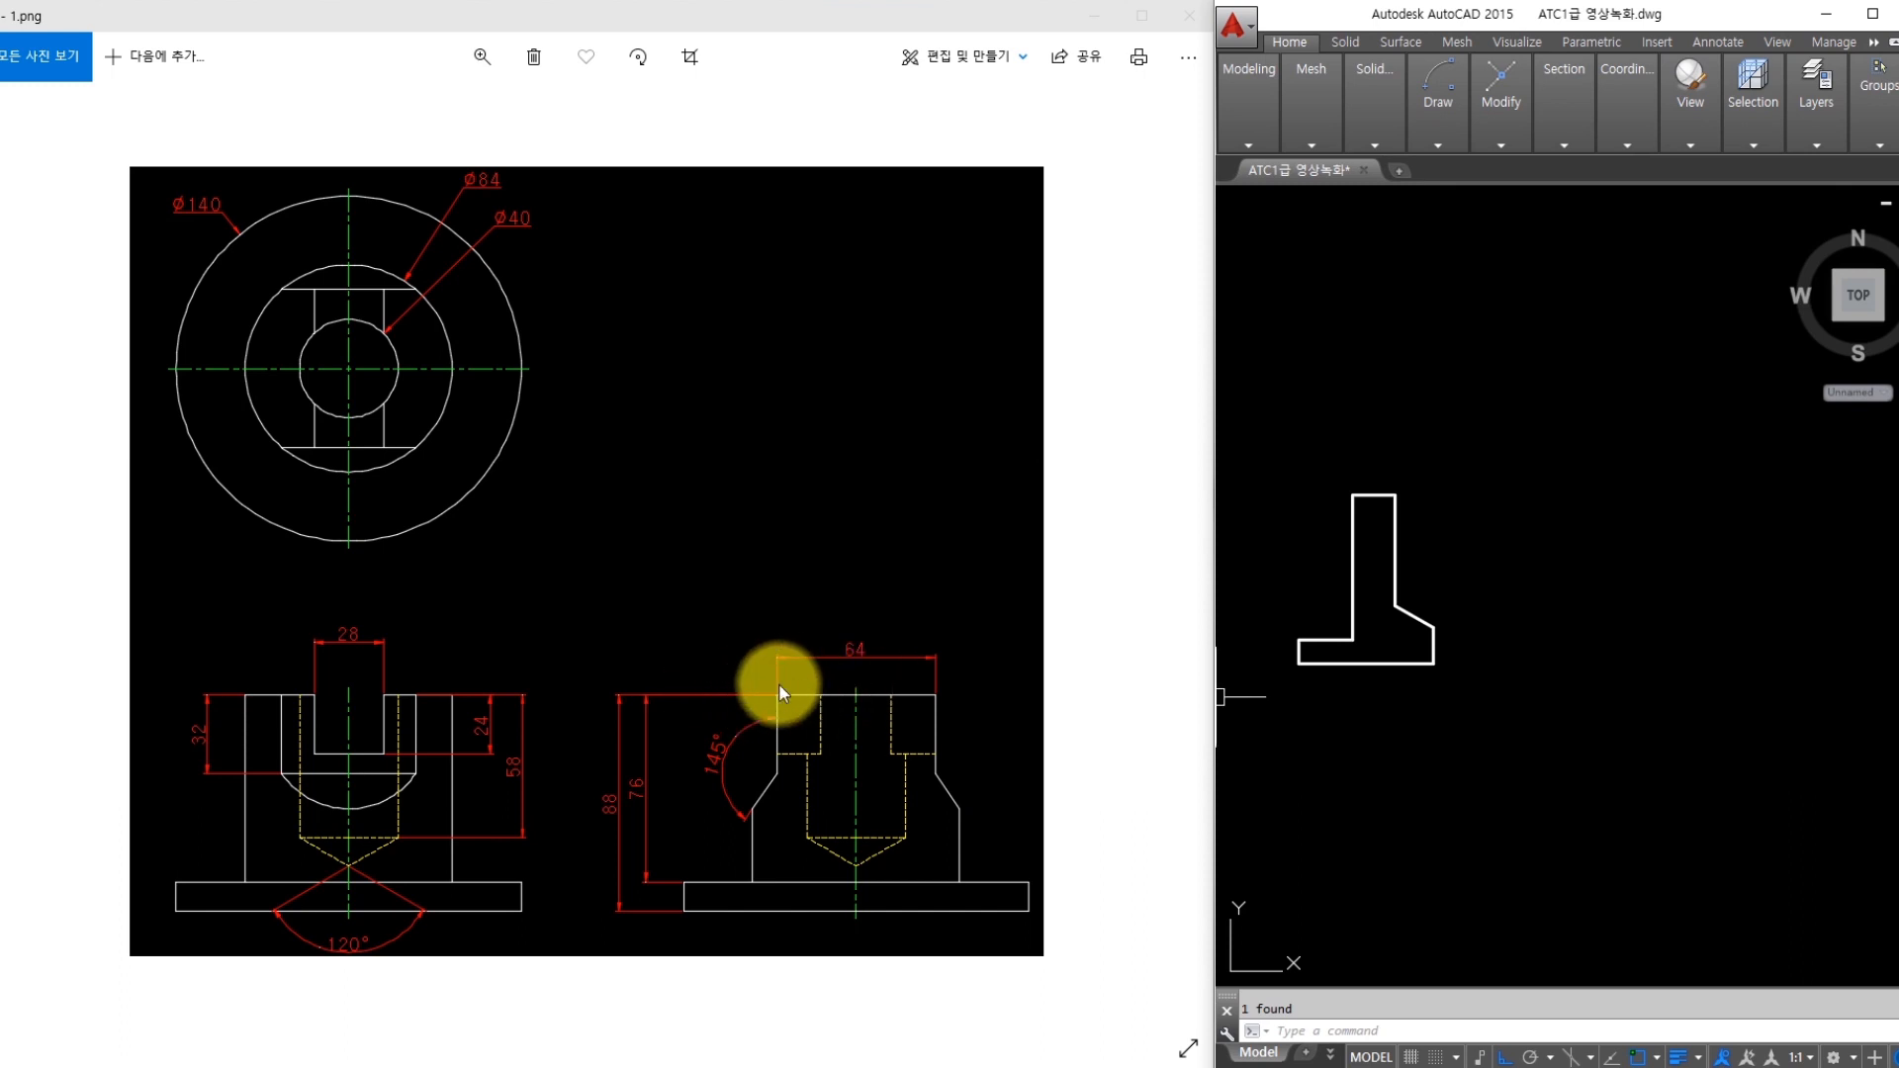
left_click_drag(778, 694, 934, 695)
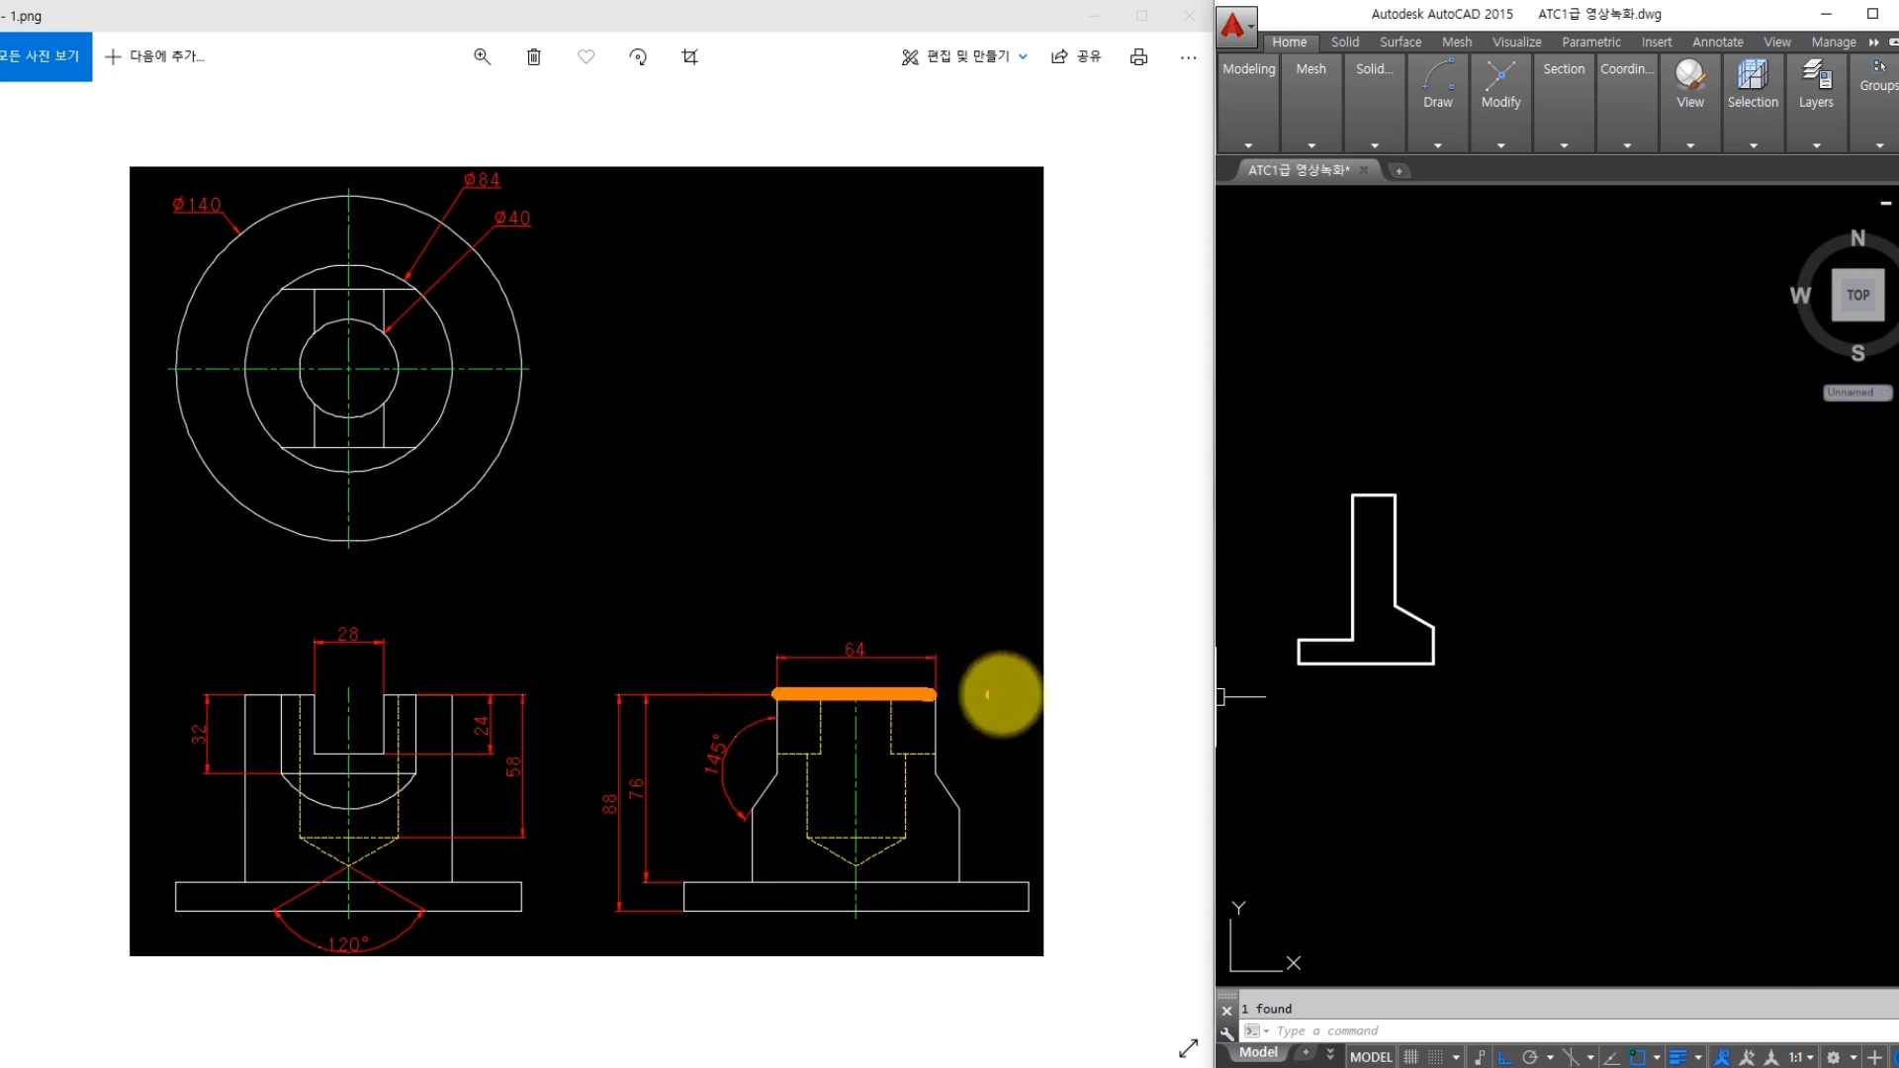
middle_click_drag(1733, 545, 1637, 551)
type("l")
key("space")
left_click(1624, 557)
key("Escape")
Draw a horizontal line 64 units long in the empty space beside the half profile
type("l")
key("space")
left_click(1563, 542)
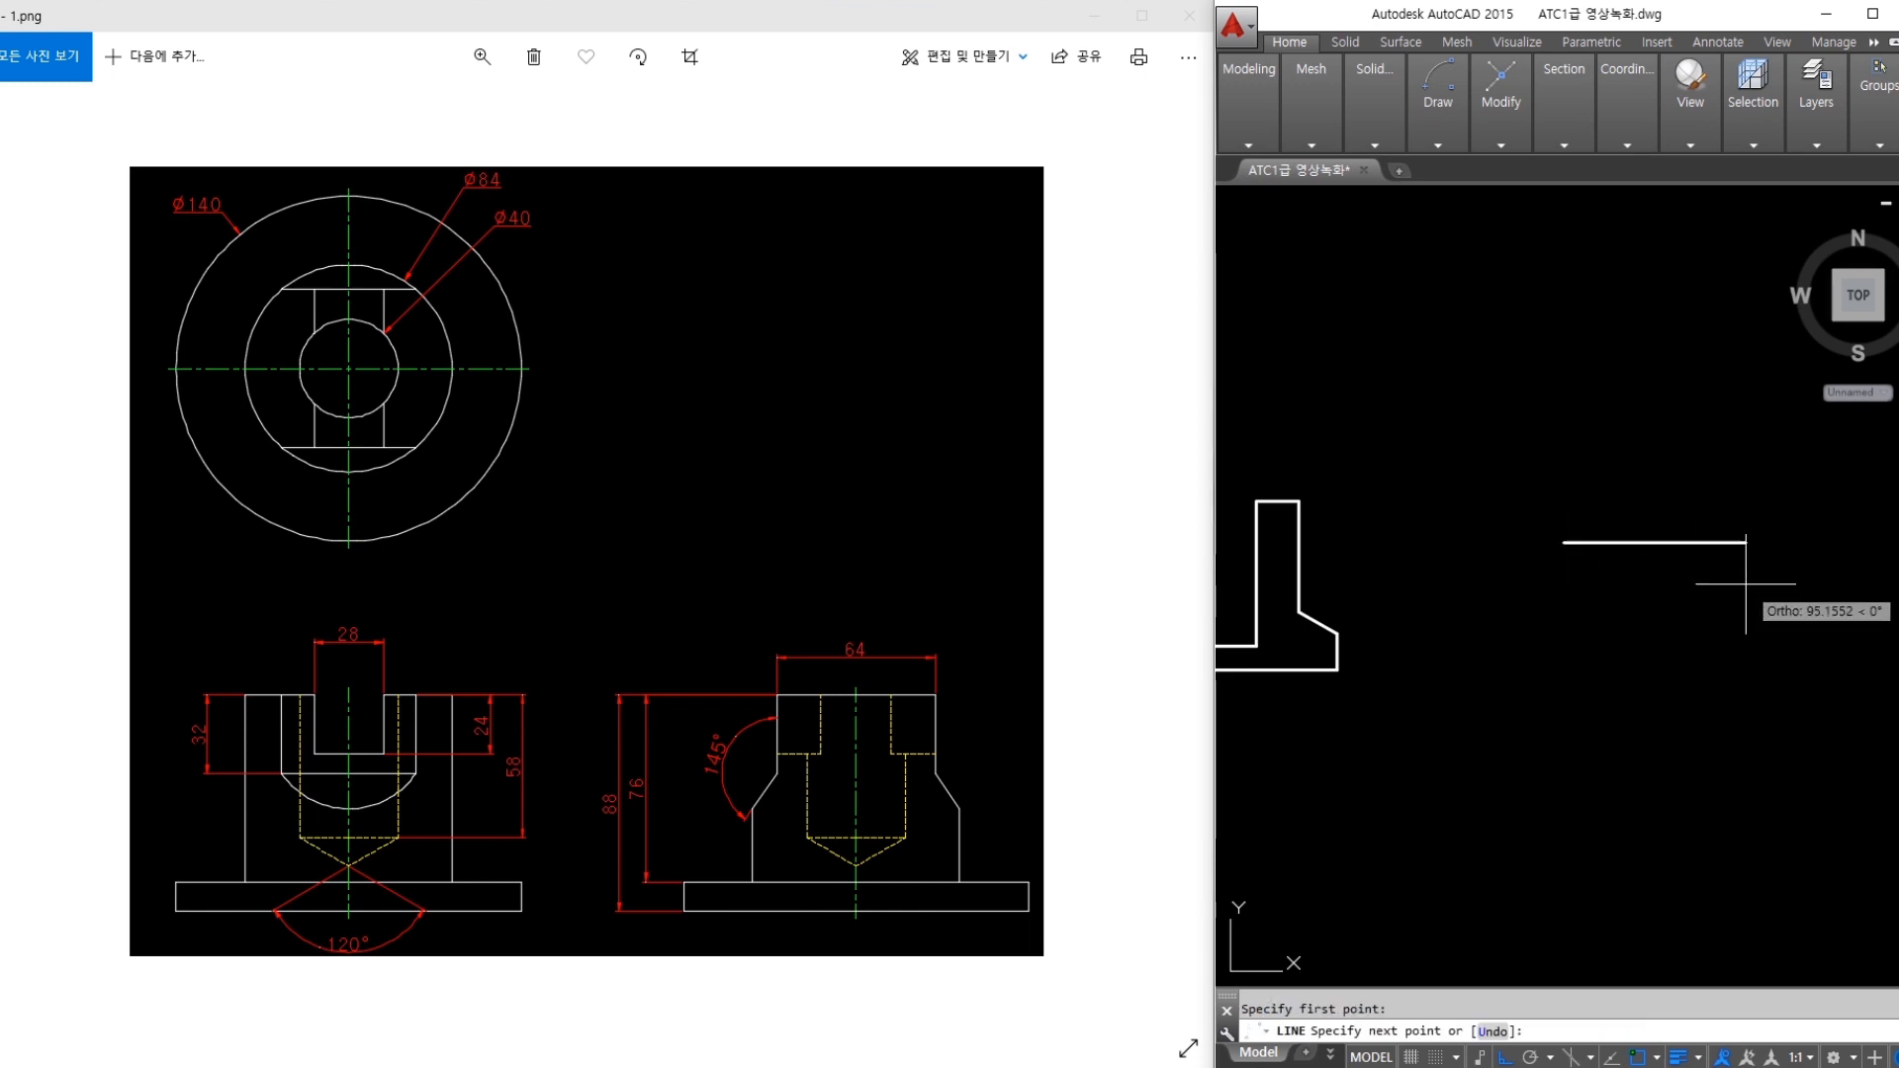
key("space")
key("Escape")
Check the side cut's depth in the drawing and draw a vertical line down from the 64-unit line's left end
key("space")
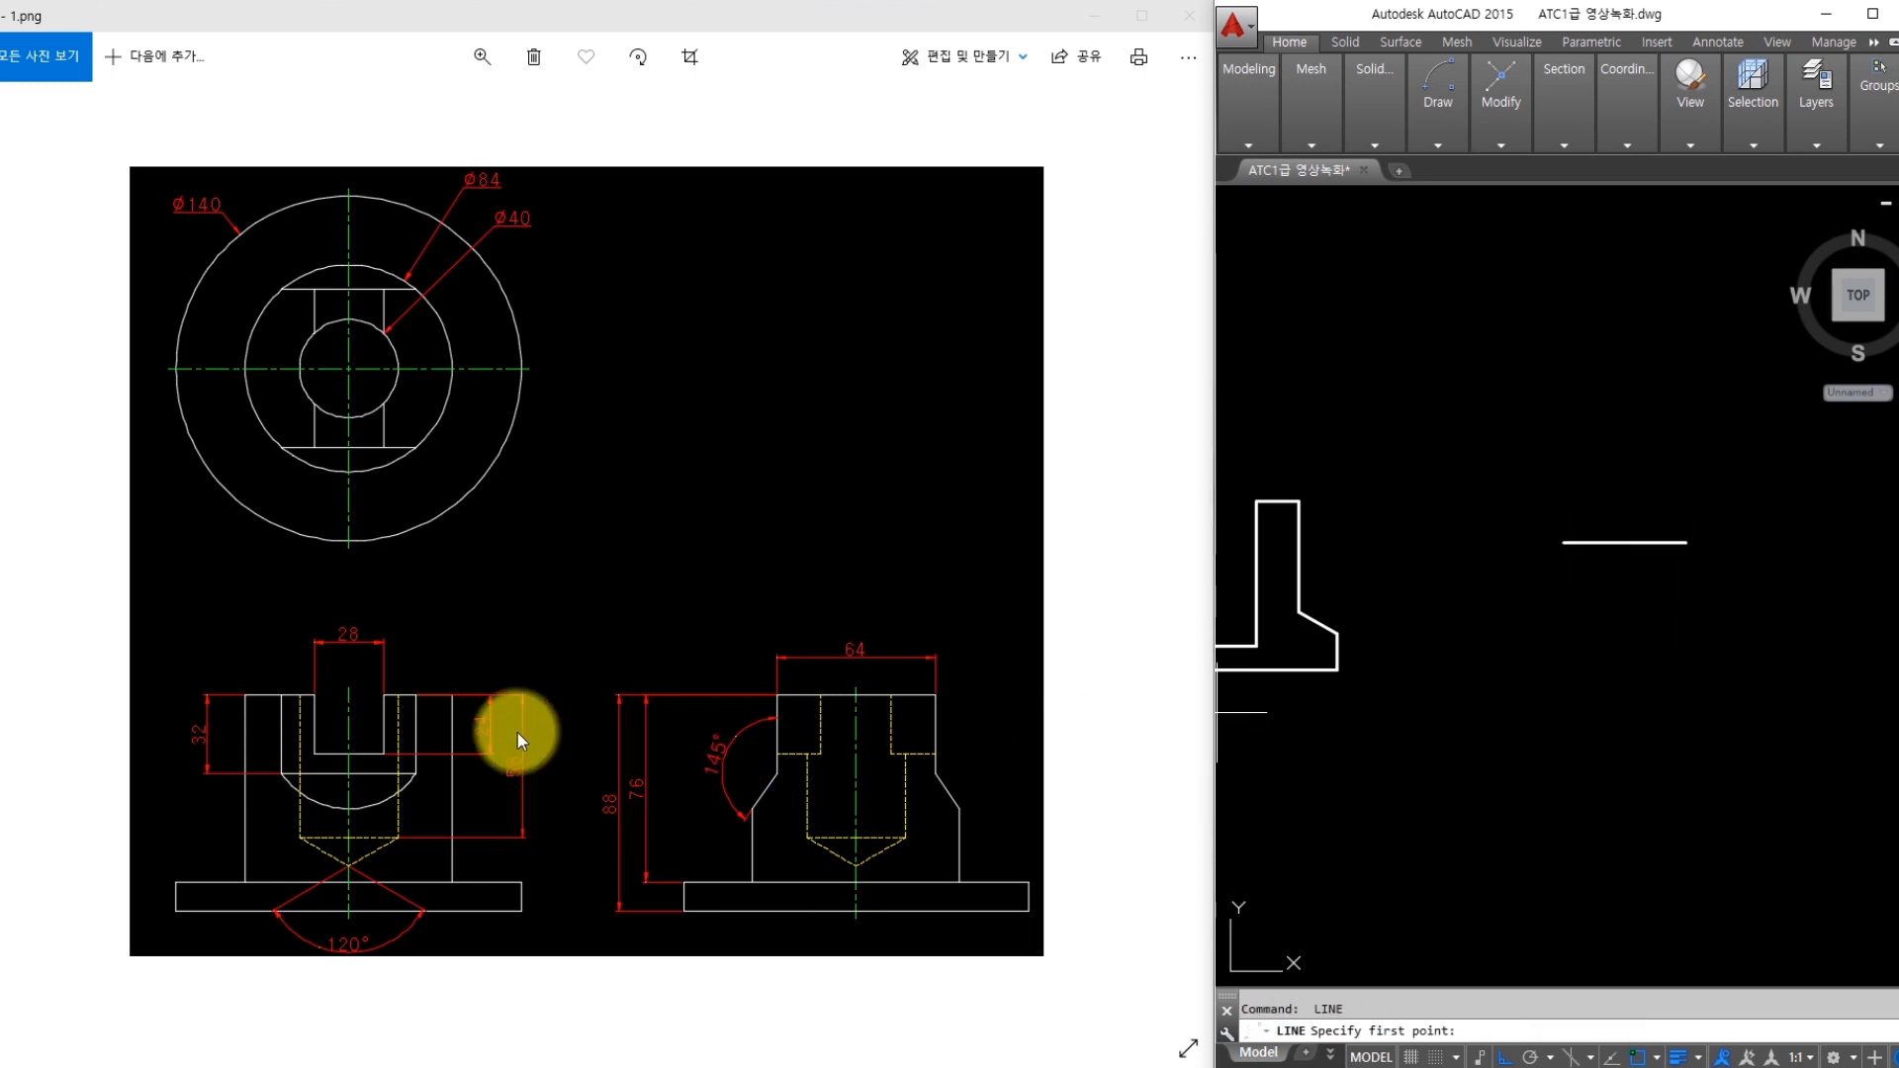
mouse_move(779, 700)
left_mouse_down()
mouse_move(777, 777)
mouse_move(791, 765)
left_mouse_up()
mouse_move(221, 754)
left_mouse_down()
mouse_move(191, 763)
mouse_move(224, 717)
mouse_move(221, 760)
left_mouse_up()
key("Escape")
left_click(1563, 543)
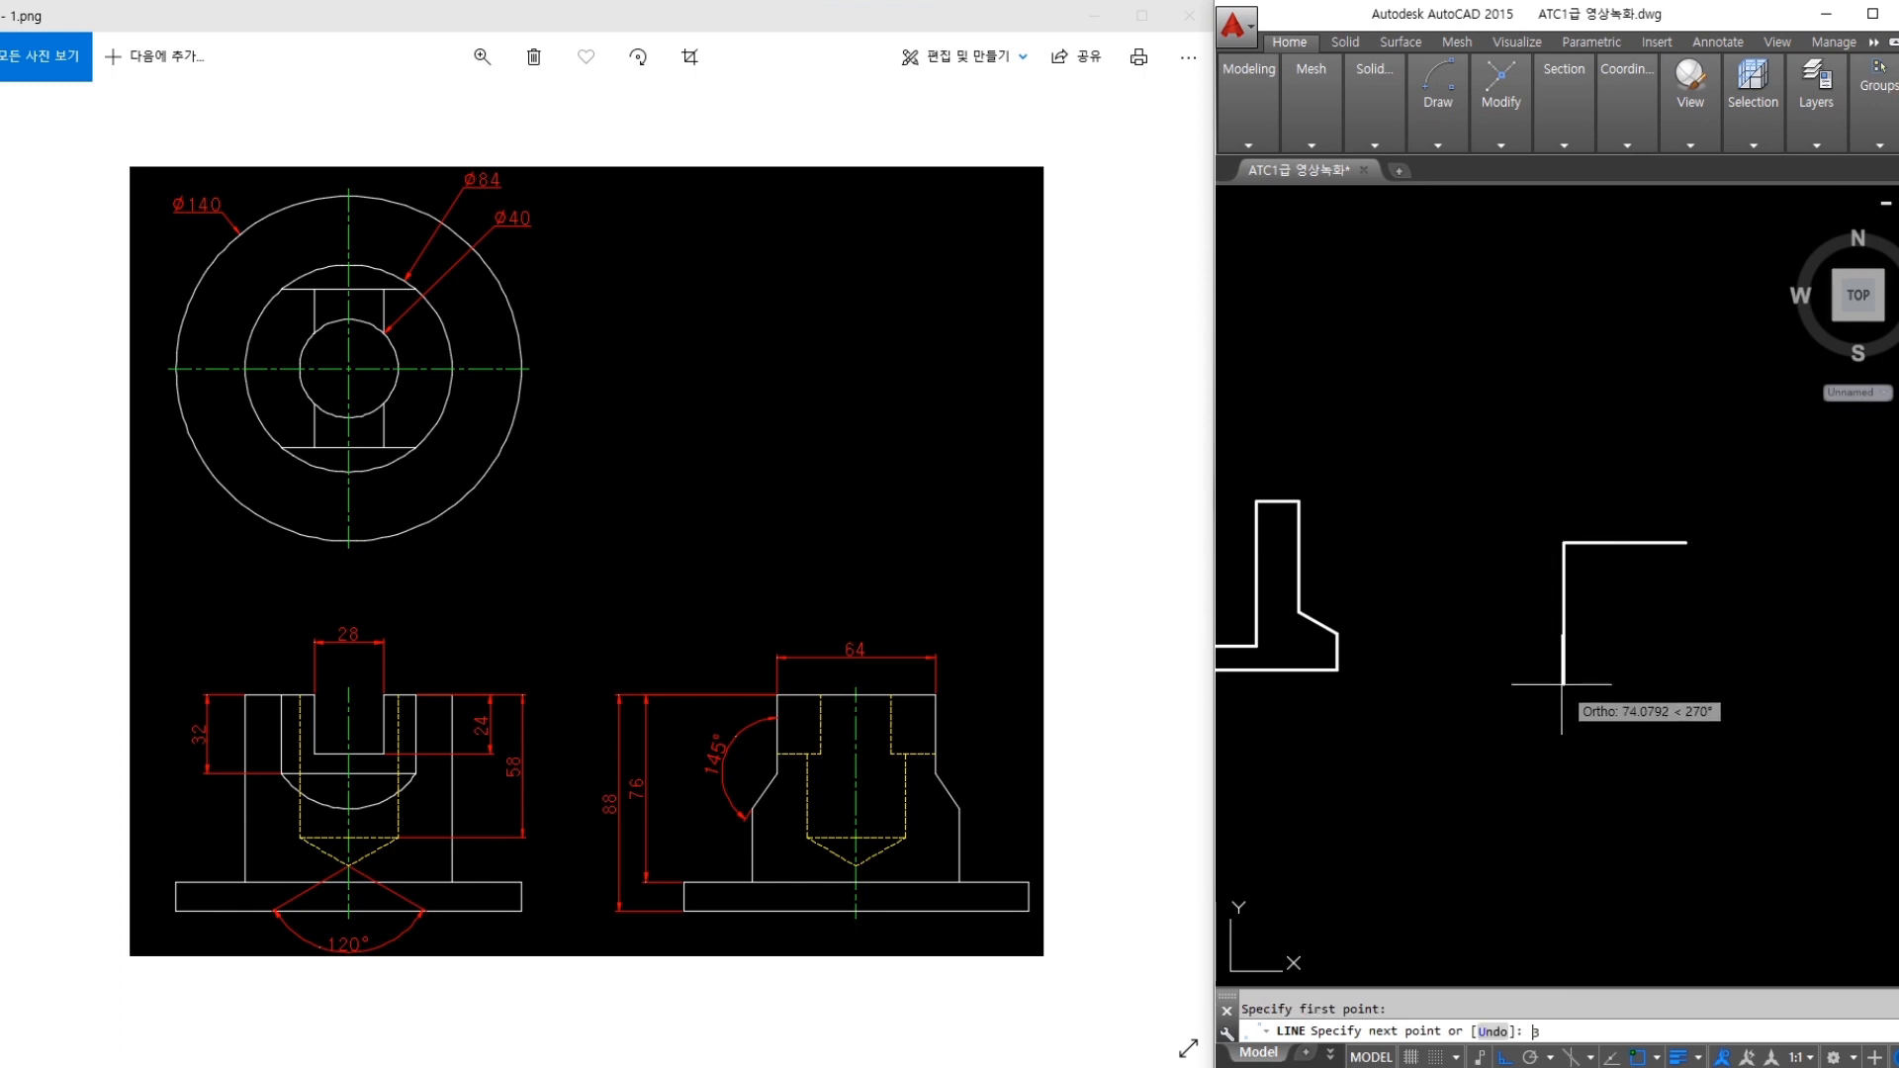
key("Return")
key("Escape")
Erase the vertical line just drawn below the 64-unit line's left end
left_click(1508, 579)
type("e")
key("space")
left_click(1577, 548)
key("Escape")
Draw a vertical line 32 units down from the left end of the 64-unit line
type("l")
key("space")
left_click(1564, 543)
key("Escape")
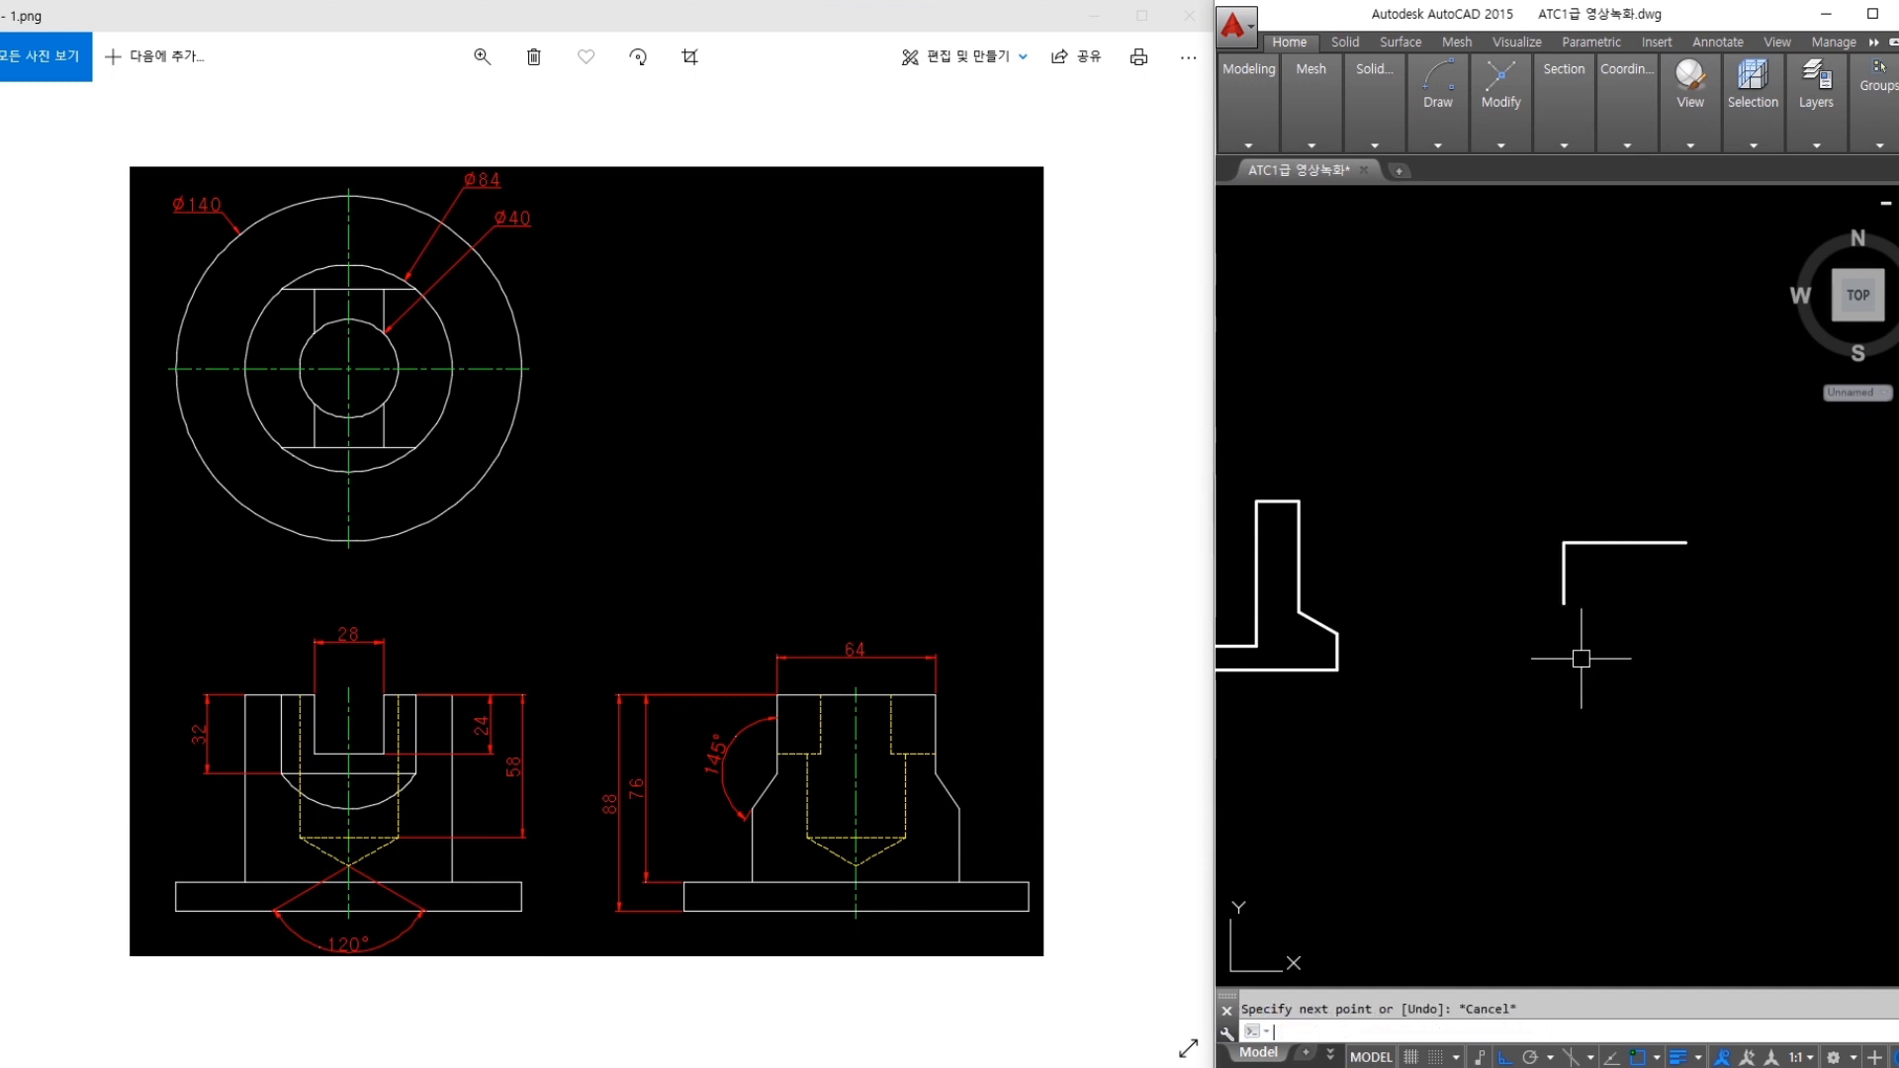
Rotate a copy of the 32-unit vertical line by 145 degrees about its lower endpoint
scroll(1573, 613, "up", 2)
key("Escape")
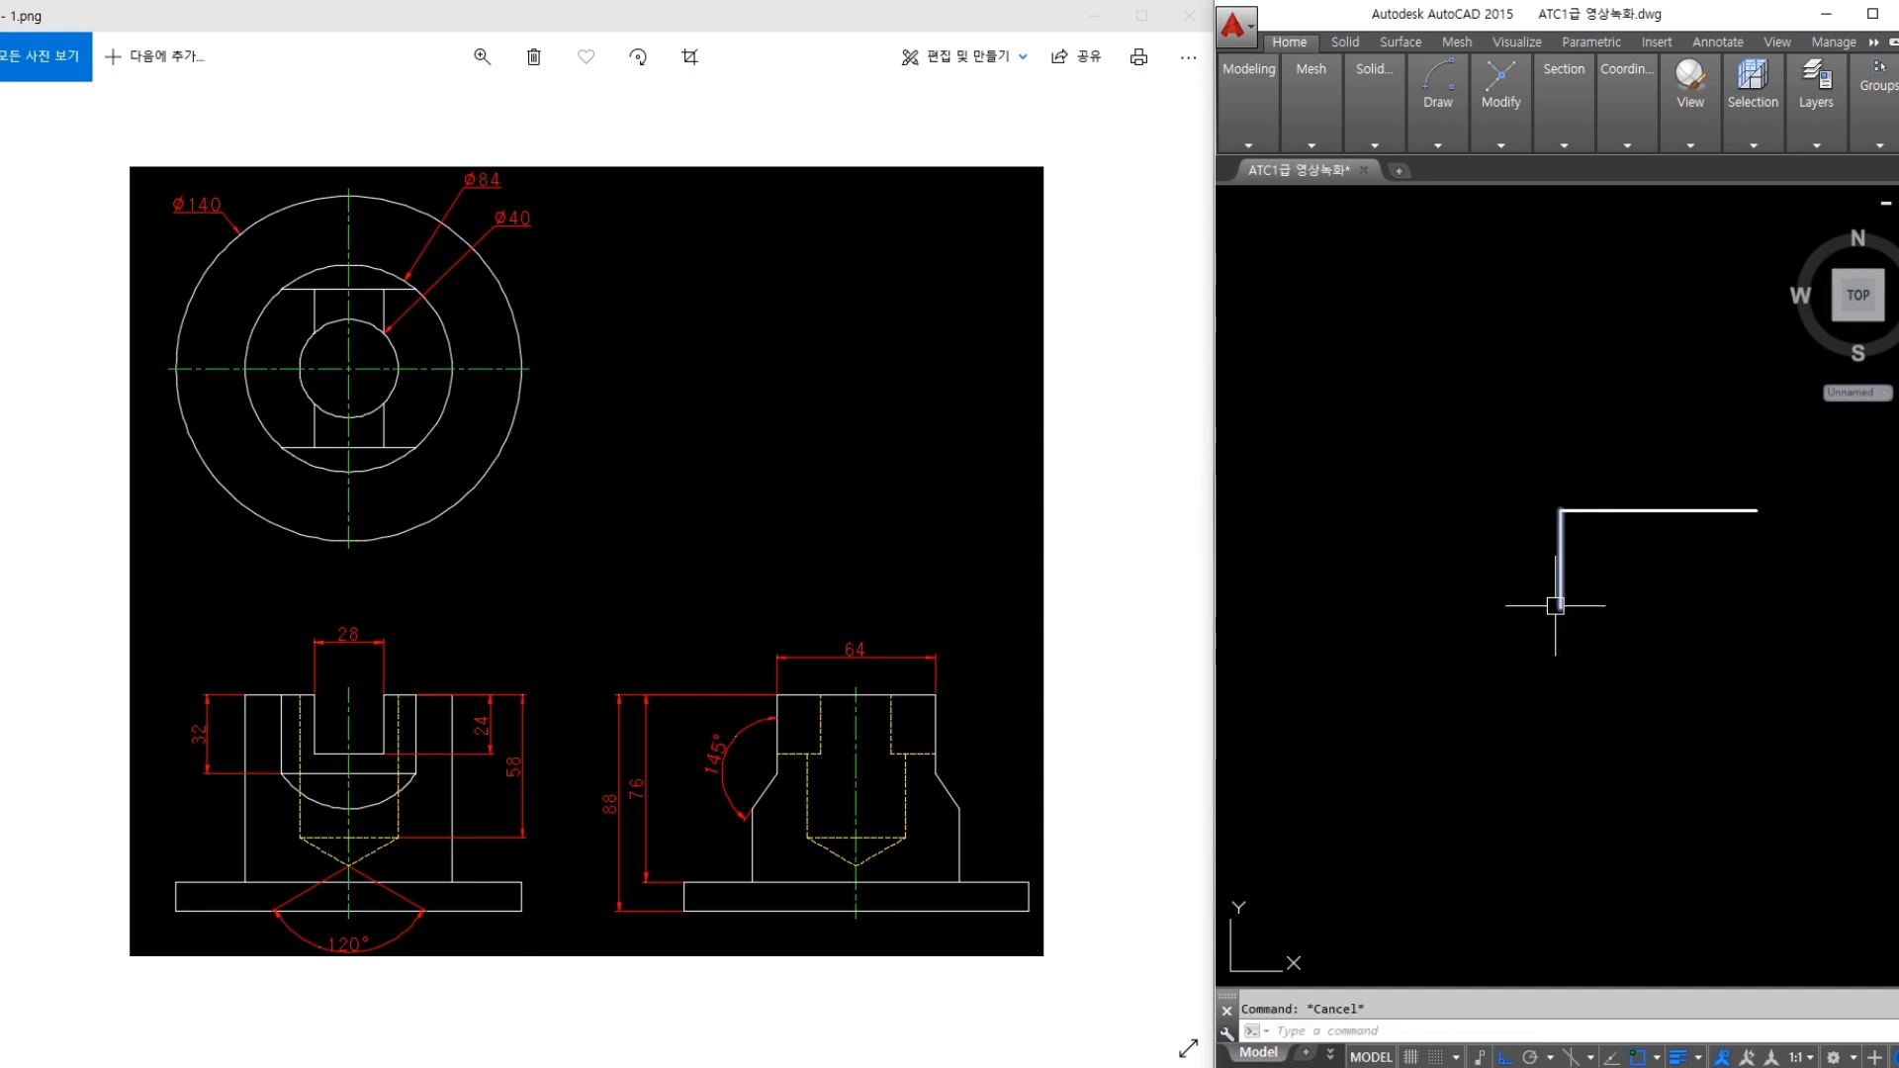
type("r")
key("Return")
left_click(1560, 606)
key("Return")
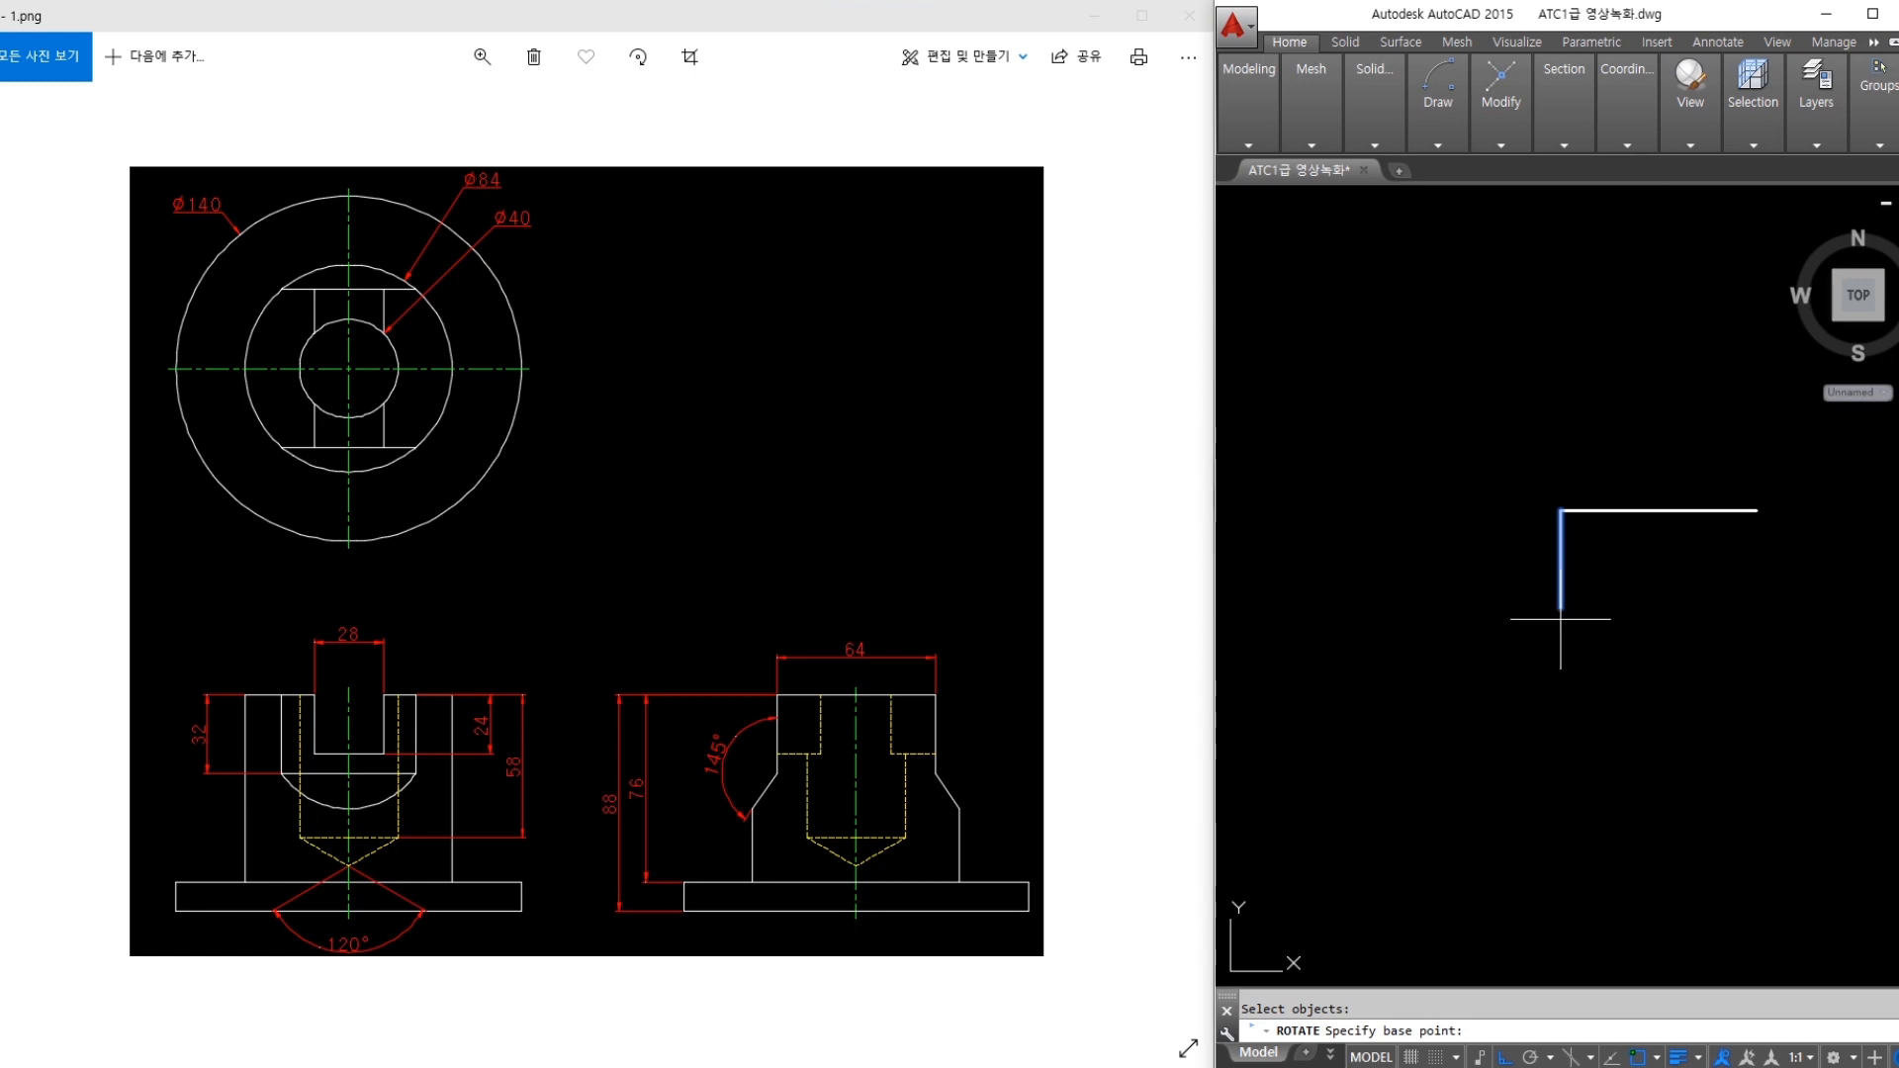
left_click(1559, 607)
type("c")
key("Return")
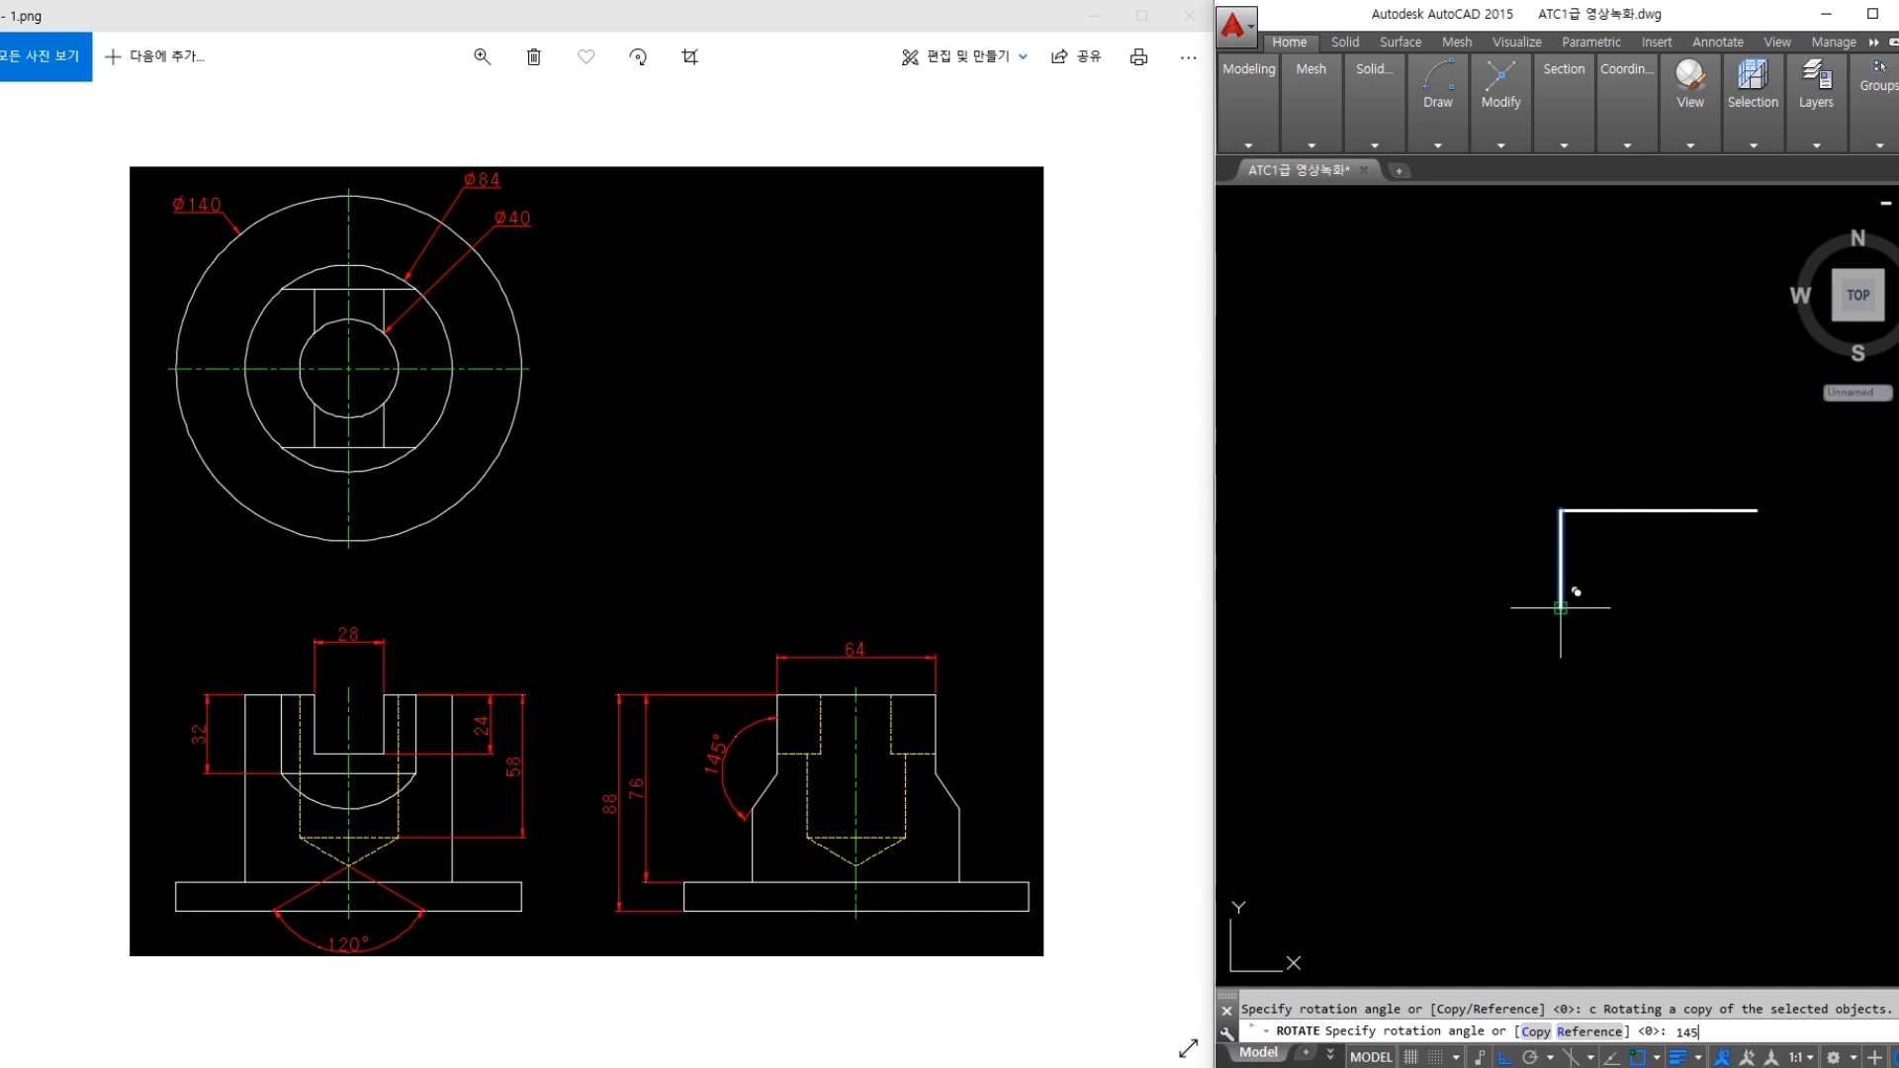
key("Return")
key("Escape")
Lengthen the angled line at its lower end using a delta of 3
middle_click_drag(1583, 758, 1568, 664)
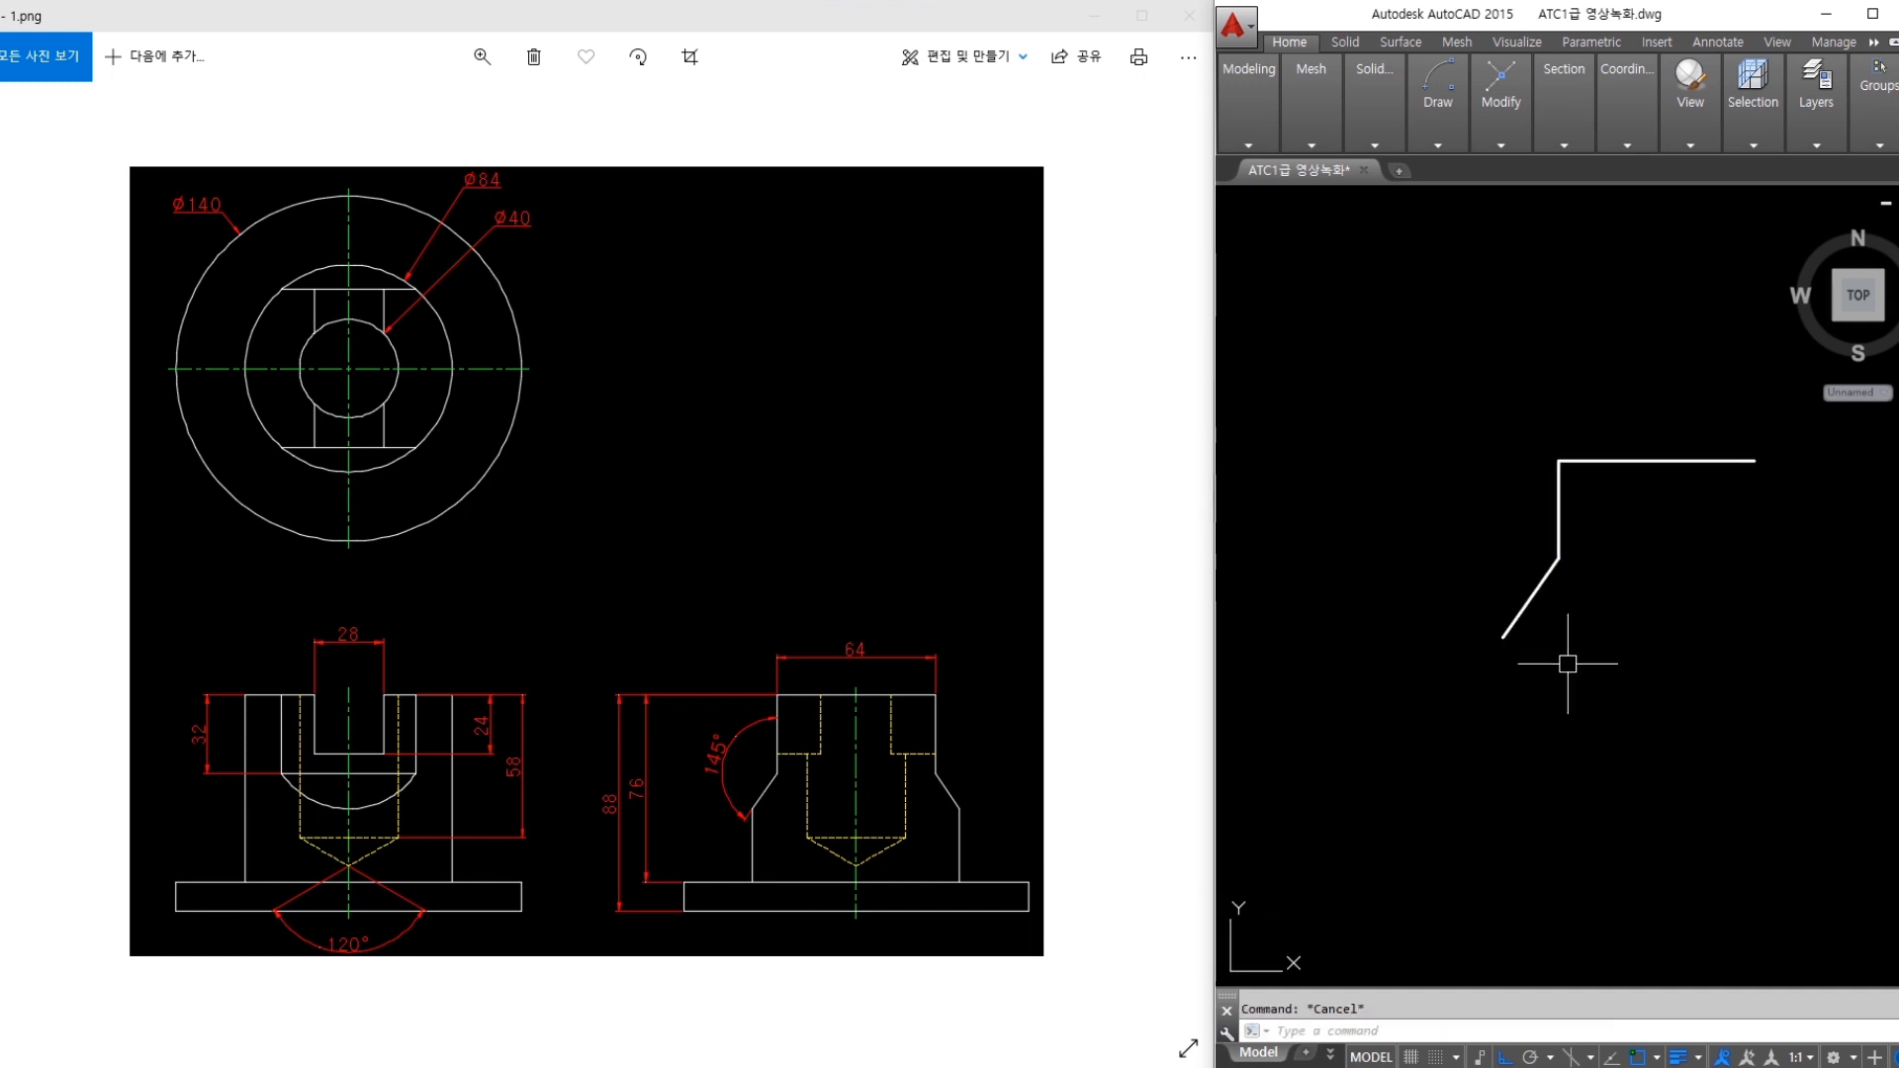
type("len")
key("Return")
type("de")
key("Return")
type("3")
key("Return")
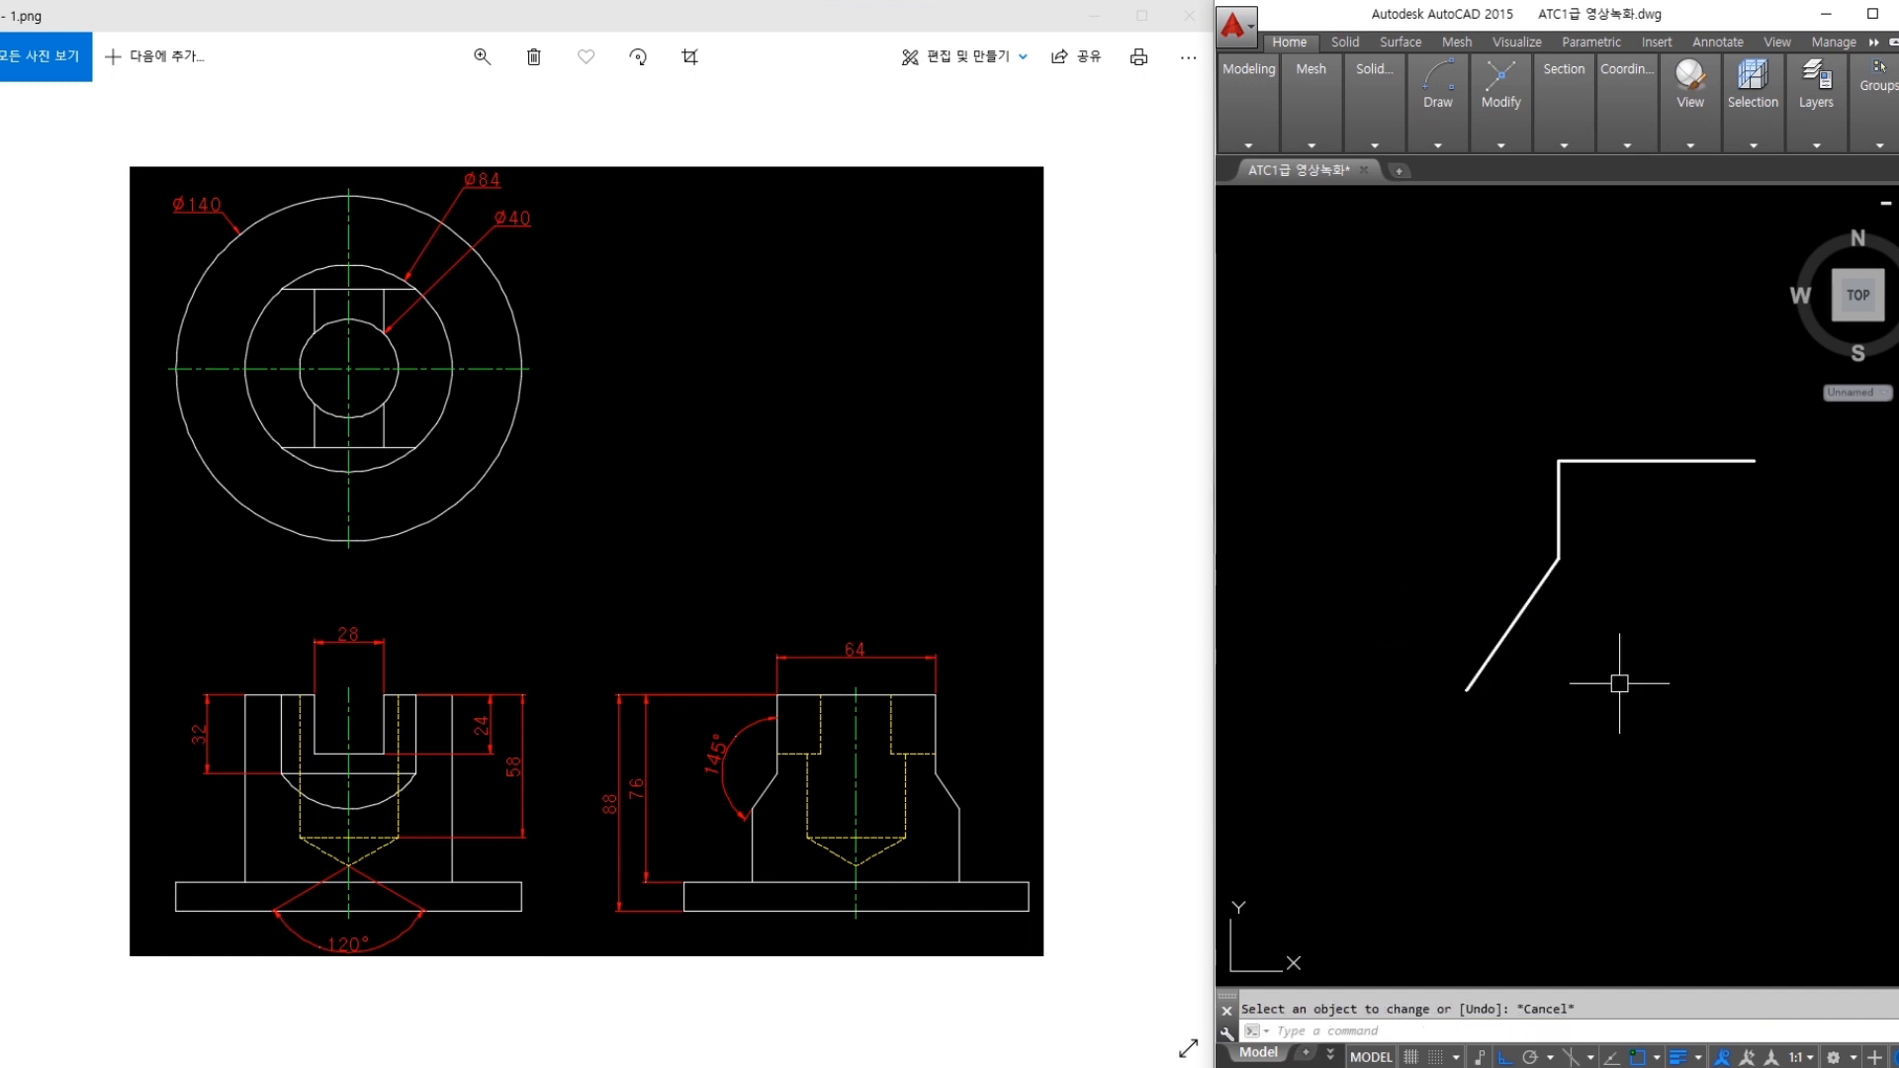
Mirror the vertical and angled lines about the midpoint of the 64-unit line, keeping the originals
left_click(1505, 606)
left_click(1656, 462)
left_click(1738, 673)
scroll(1655, 554, "down", 4)
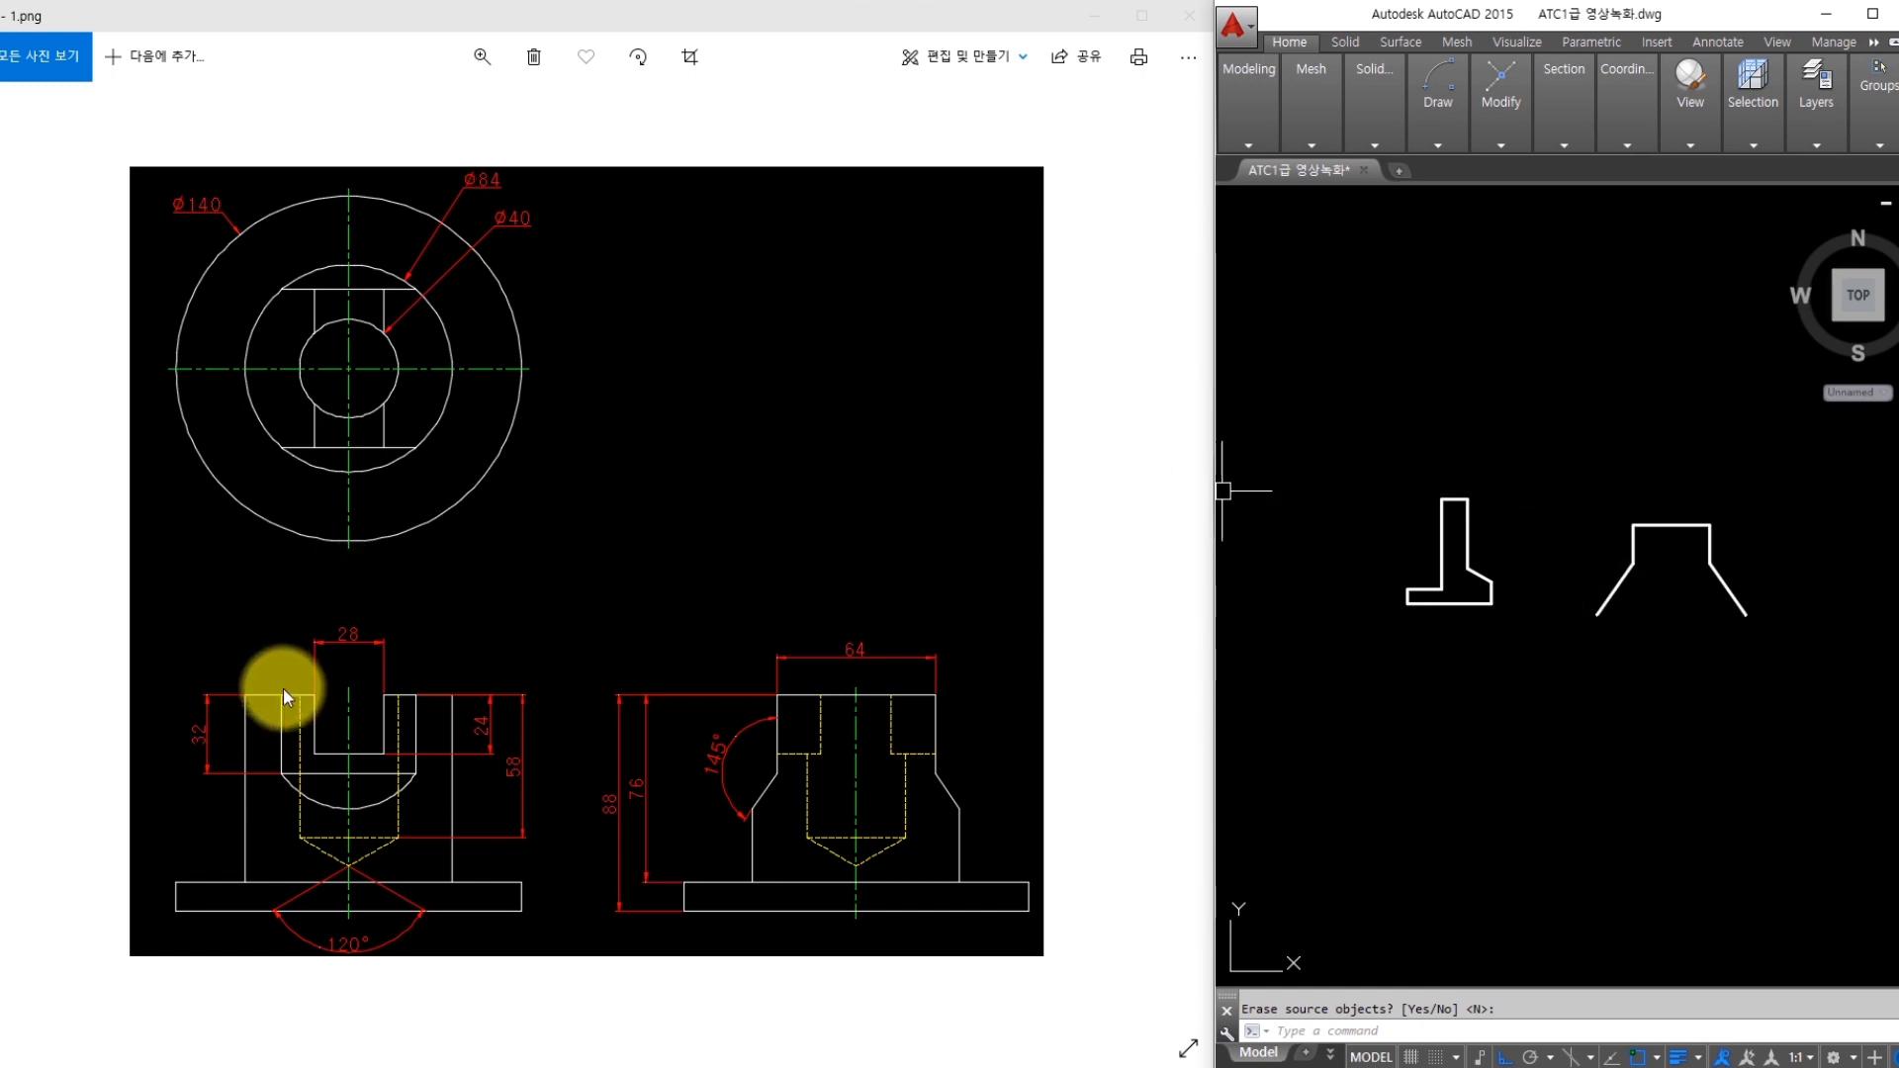
Tilt the model into a 3D view and set the visual style to Conceptual
left_click_drag(313, 692, 392, 754)
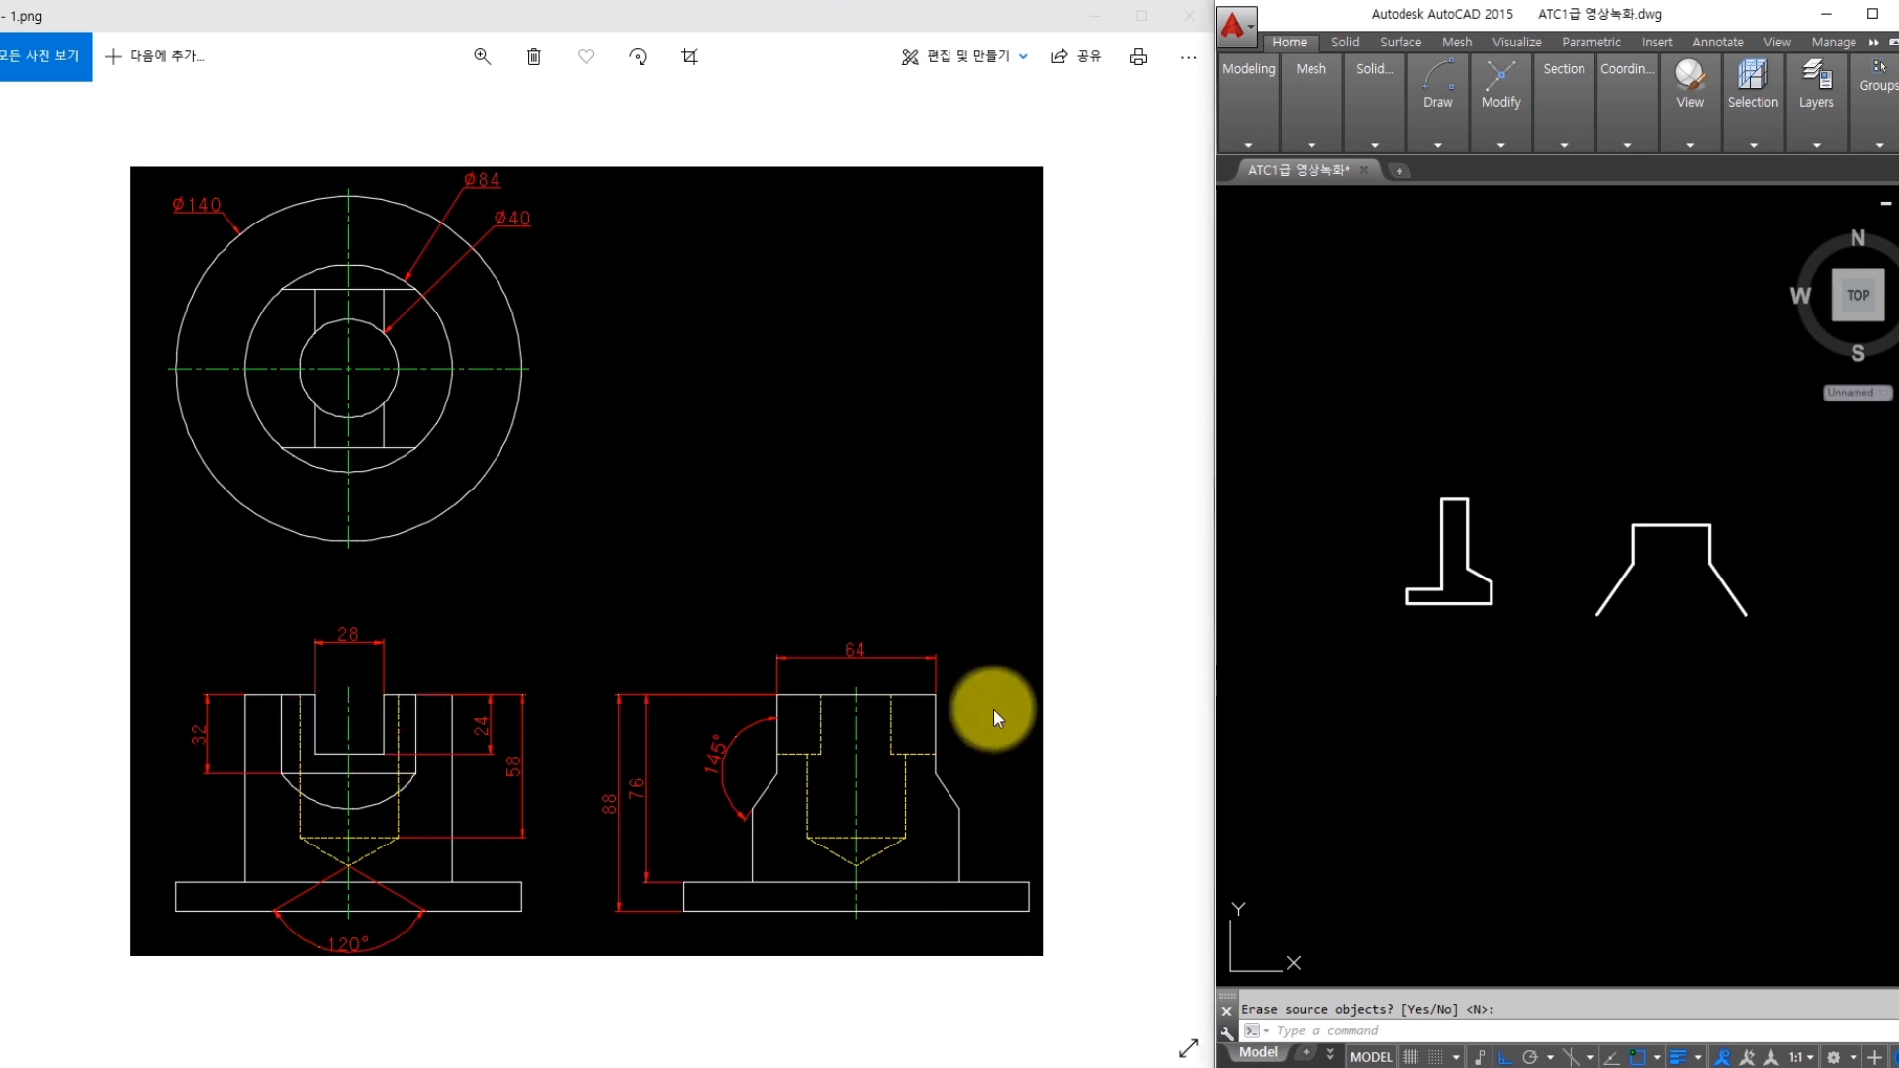
middle_click_drag(1615, 736, 1463, 559, "shift")
left_click(1683, 132)
left_click(1707, 176)
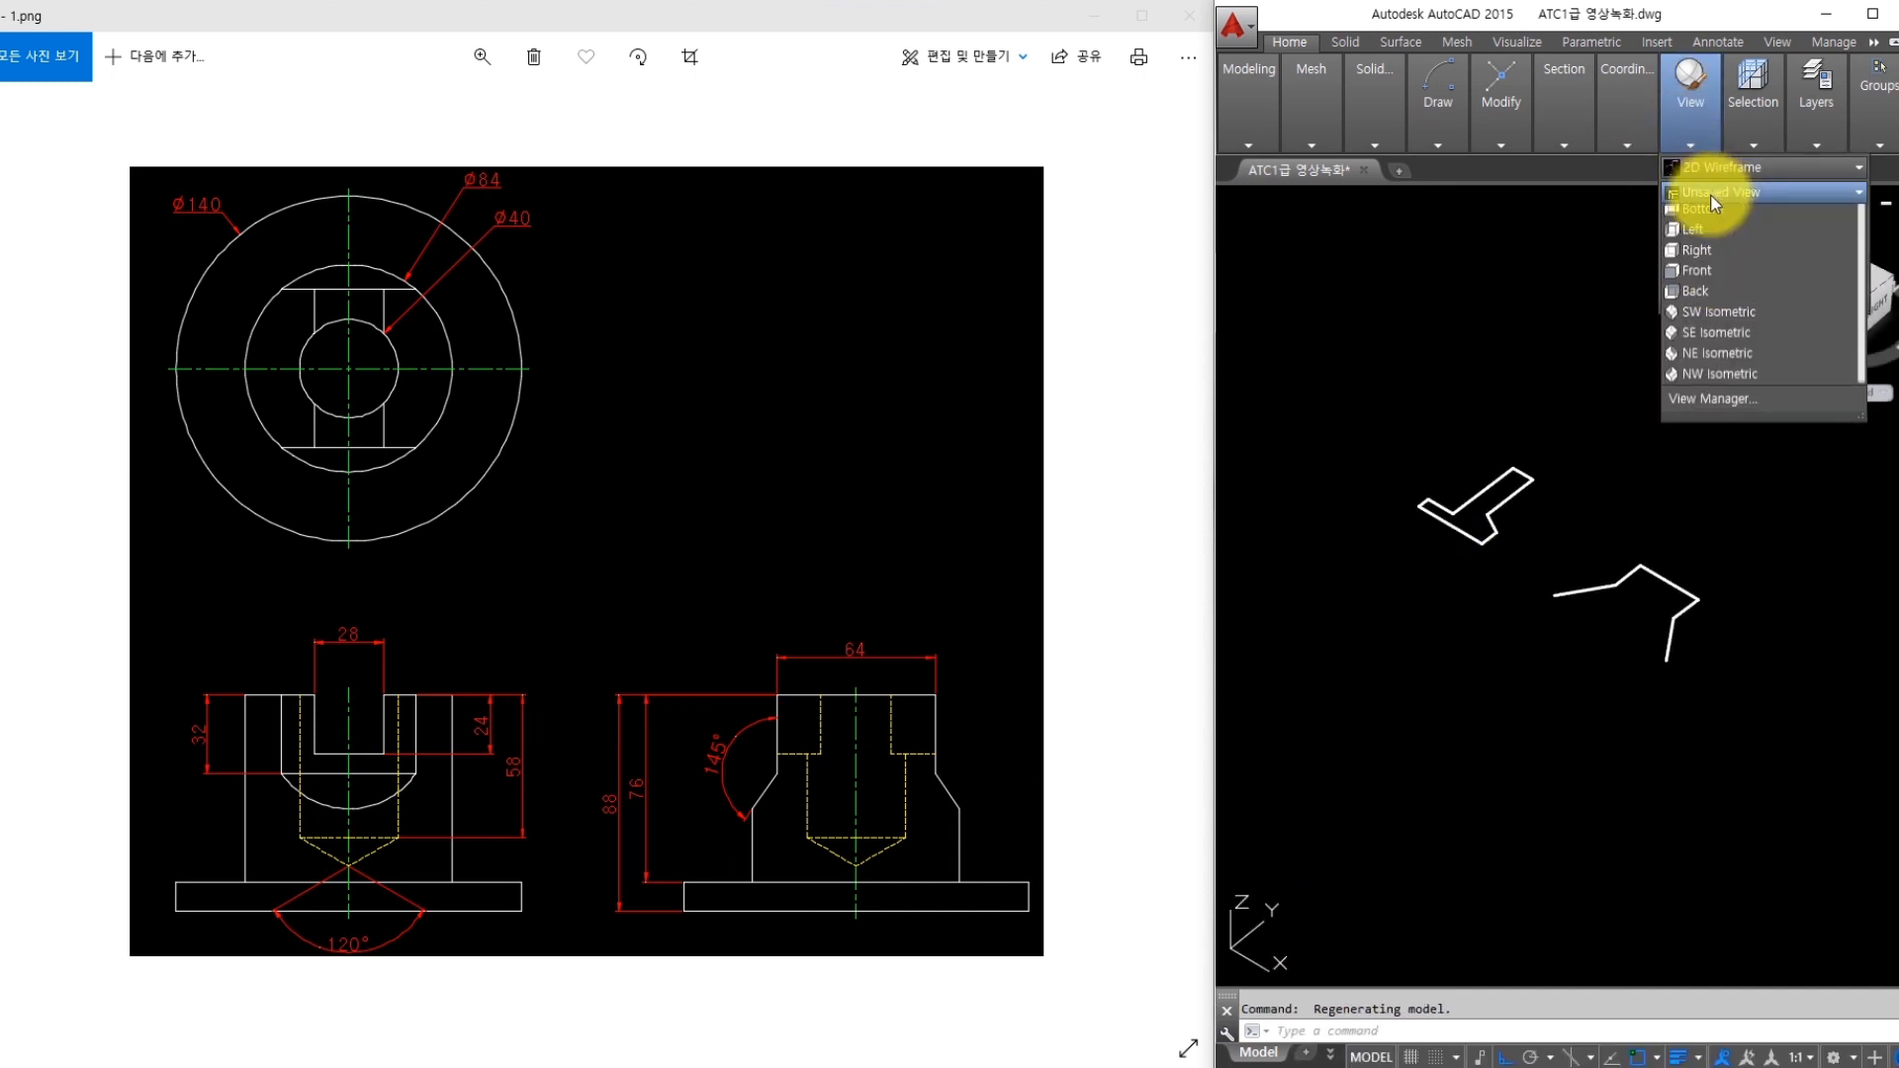
left_click(1702, 174)
left_click(1725, 174)
left_click(1718, 210)
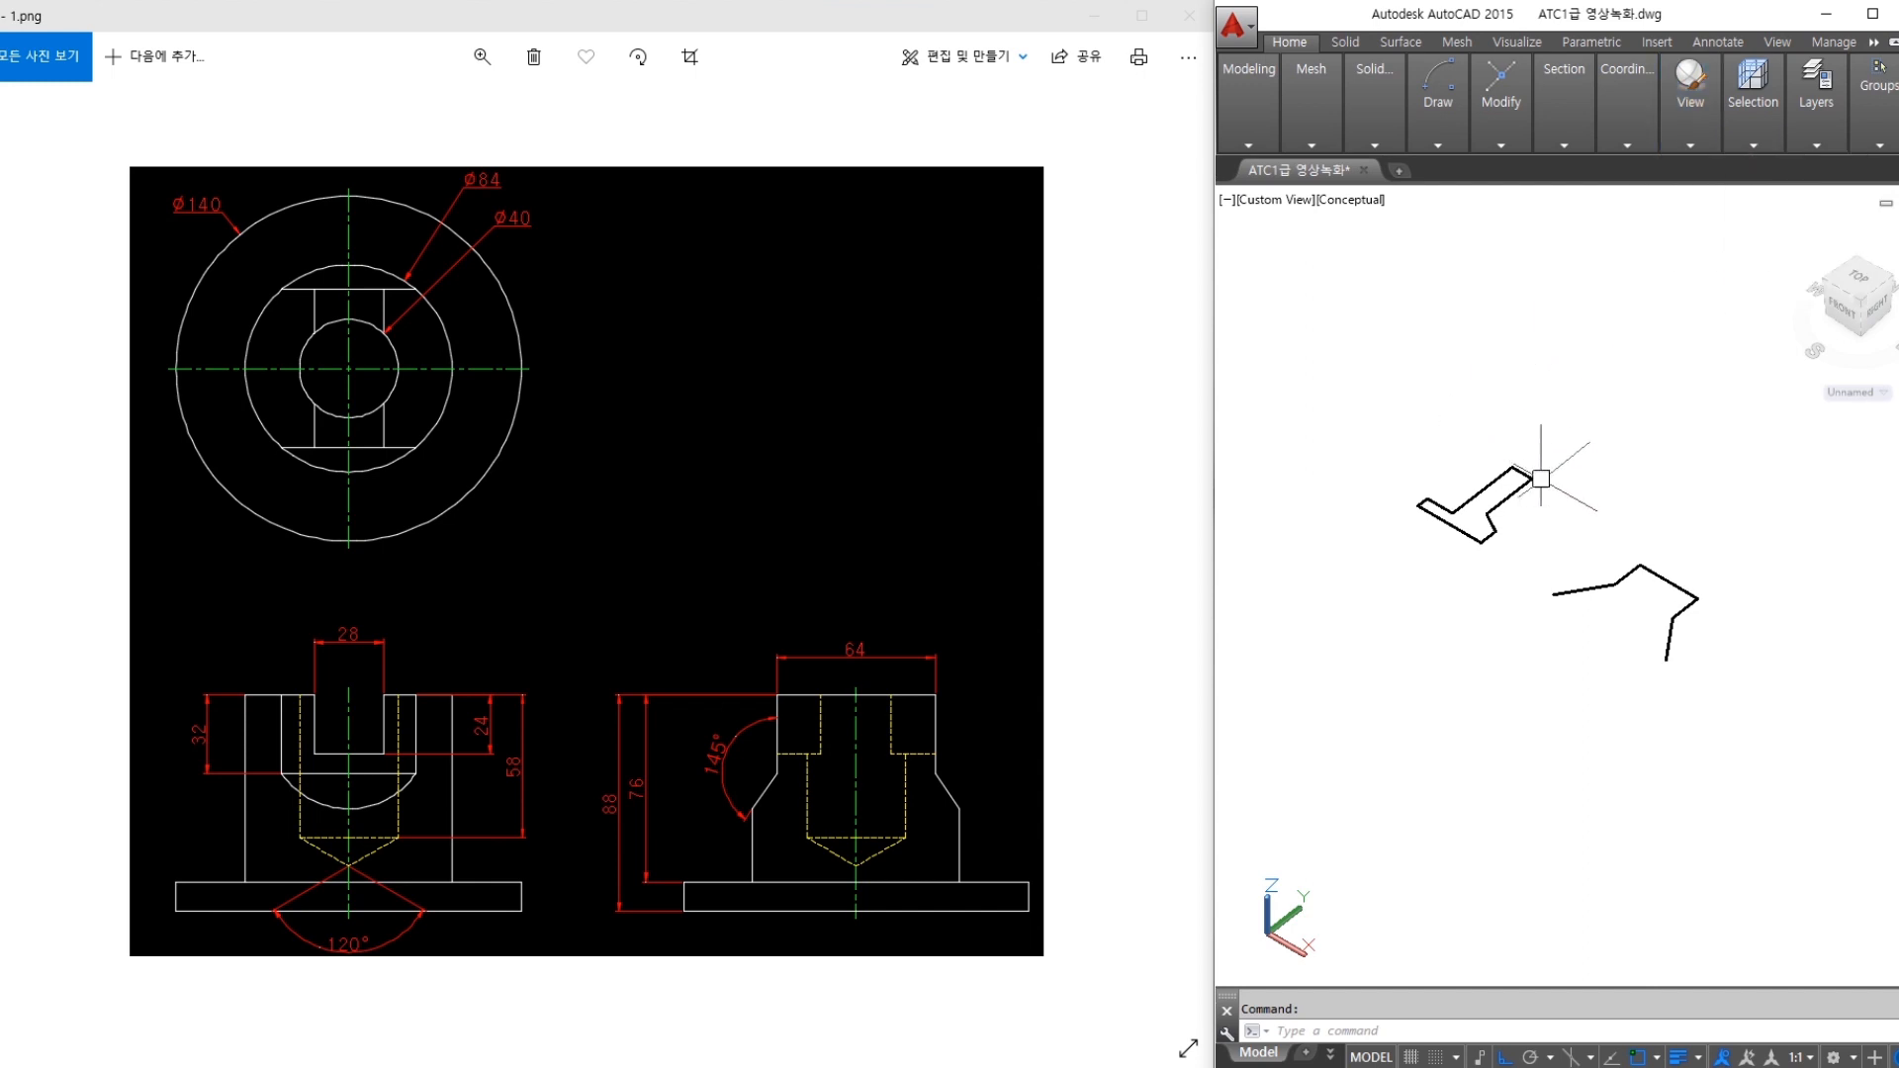
left_click_drag(1611, 432, 1592, 433)
mouse_move(1639, 376)
left_mouse_down()
mouse_move(1636, 420)
mouse_move(1656, 398)
mouse_move(1665, 421)
left_mouse_up()
key("r")
mouse_move(1683, 604)
left_mouse_down()
mouse_move(1698, 559)
mouse_move(1610, 484)
mouse_move(1618, 540)
left_mouse_up()
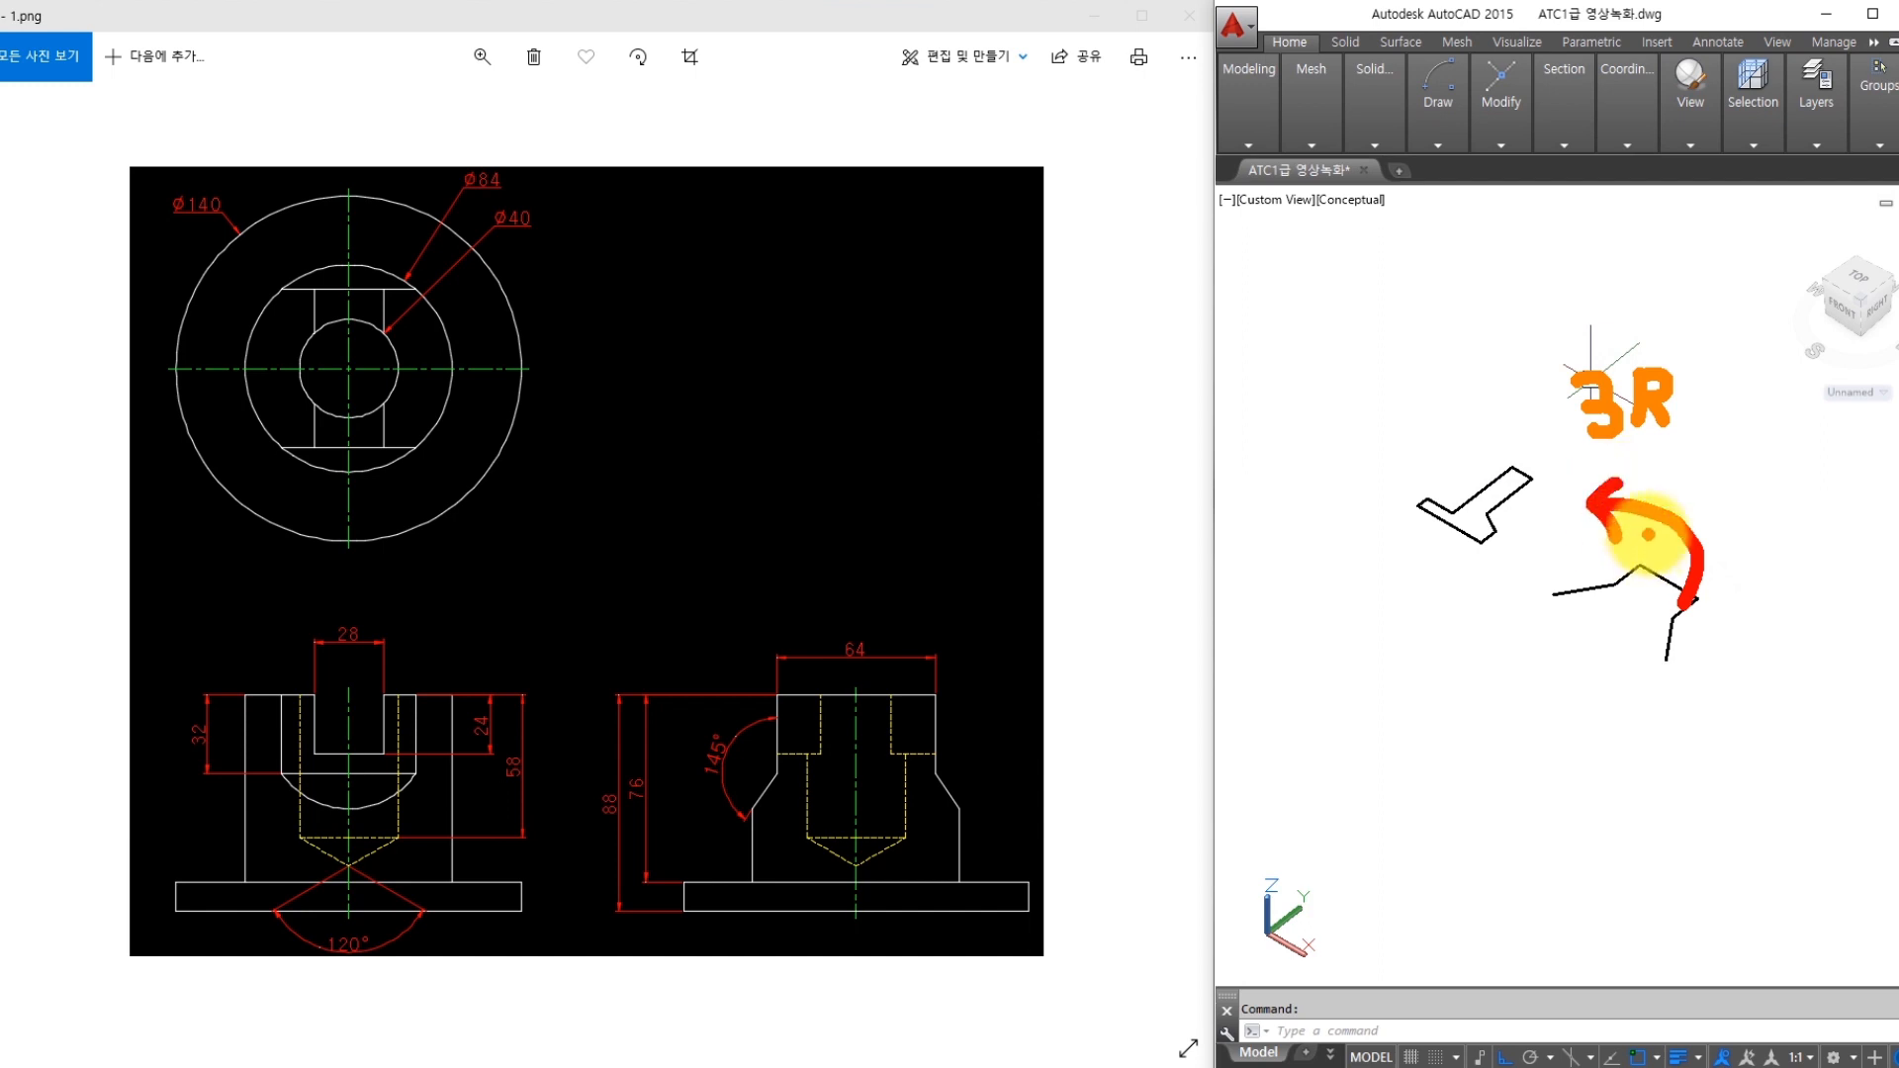
key("Escape")
Rotate the half profile and the side-cut outline upright about the X axis with 3D Rotate
type("3r")
key("Return")
left_click(1379, 389)
left_click(1779, 788)
key("Return")
left_click(1612, 502)
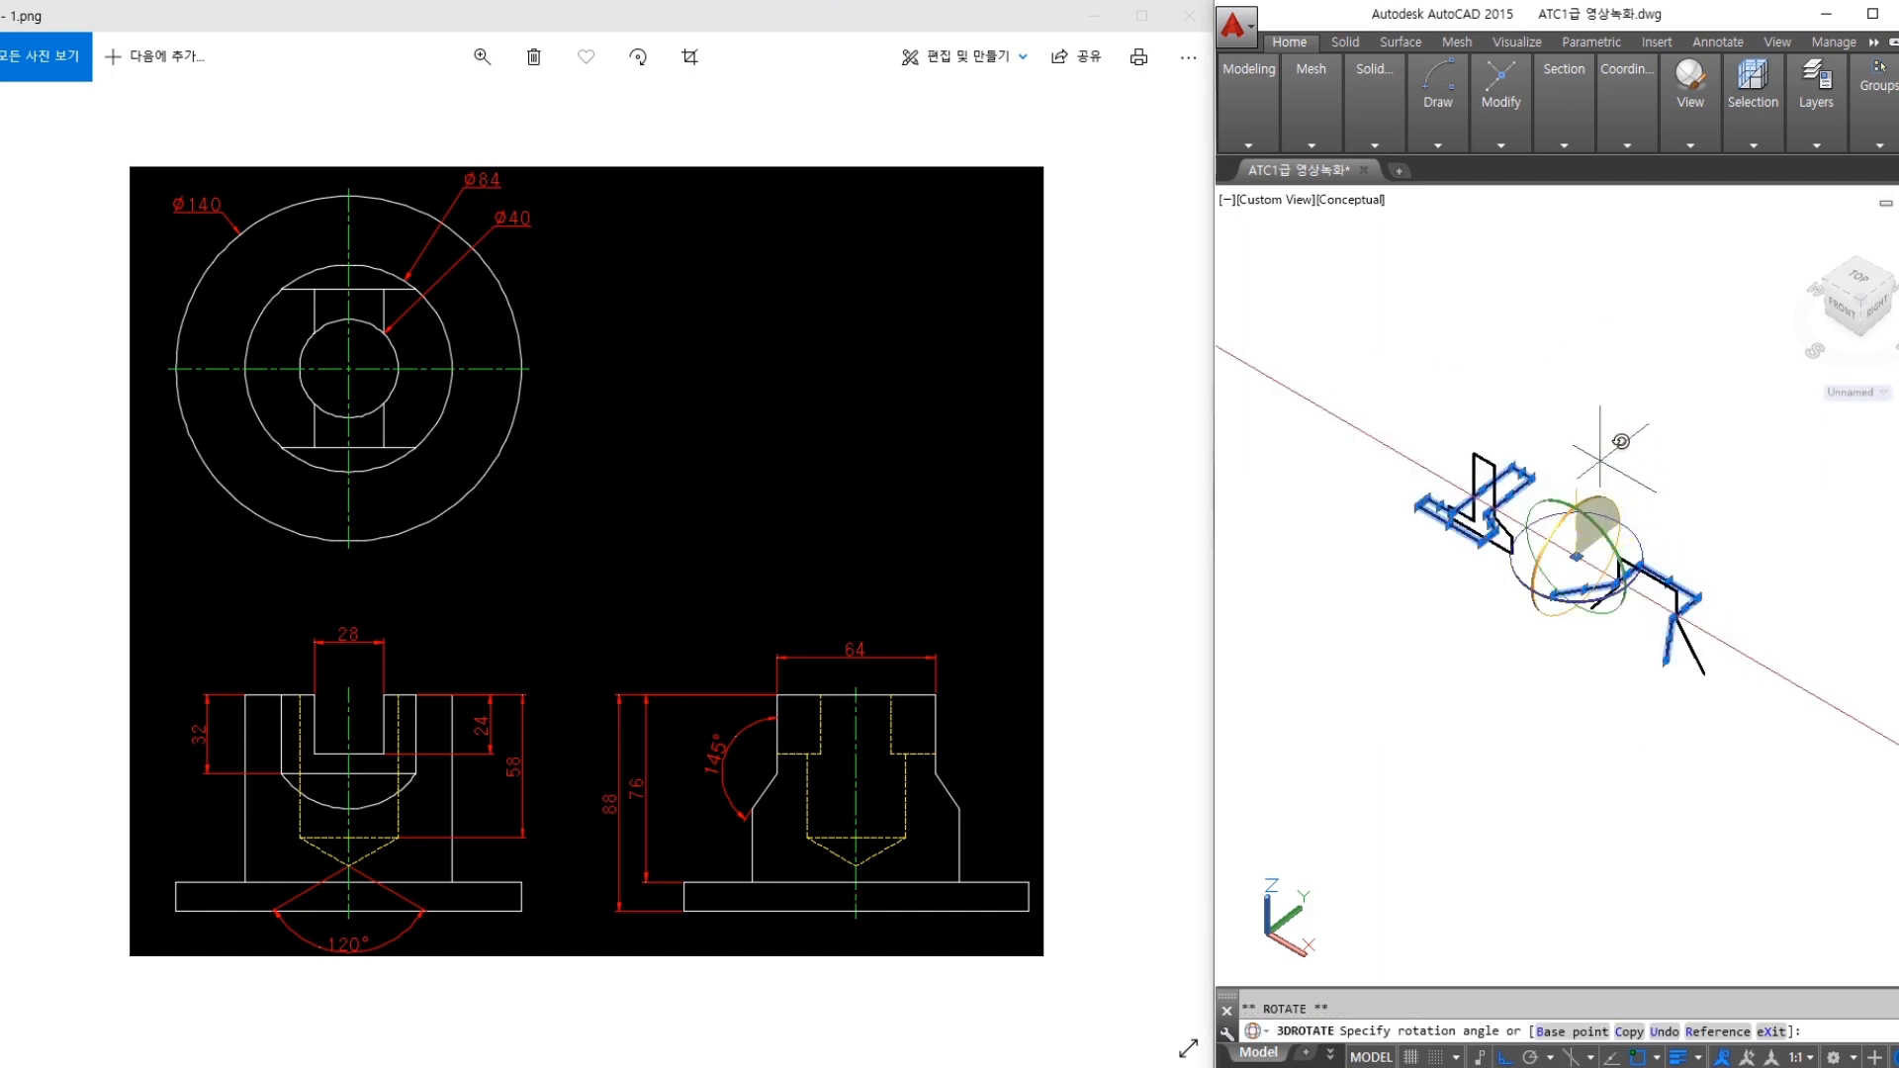
left_click(1593, 333)
Convert the closed half profile into a region
scroll(1523, 535, "up", 2)
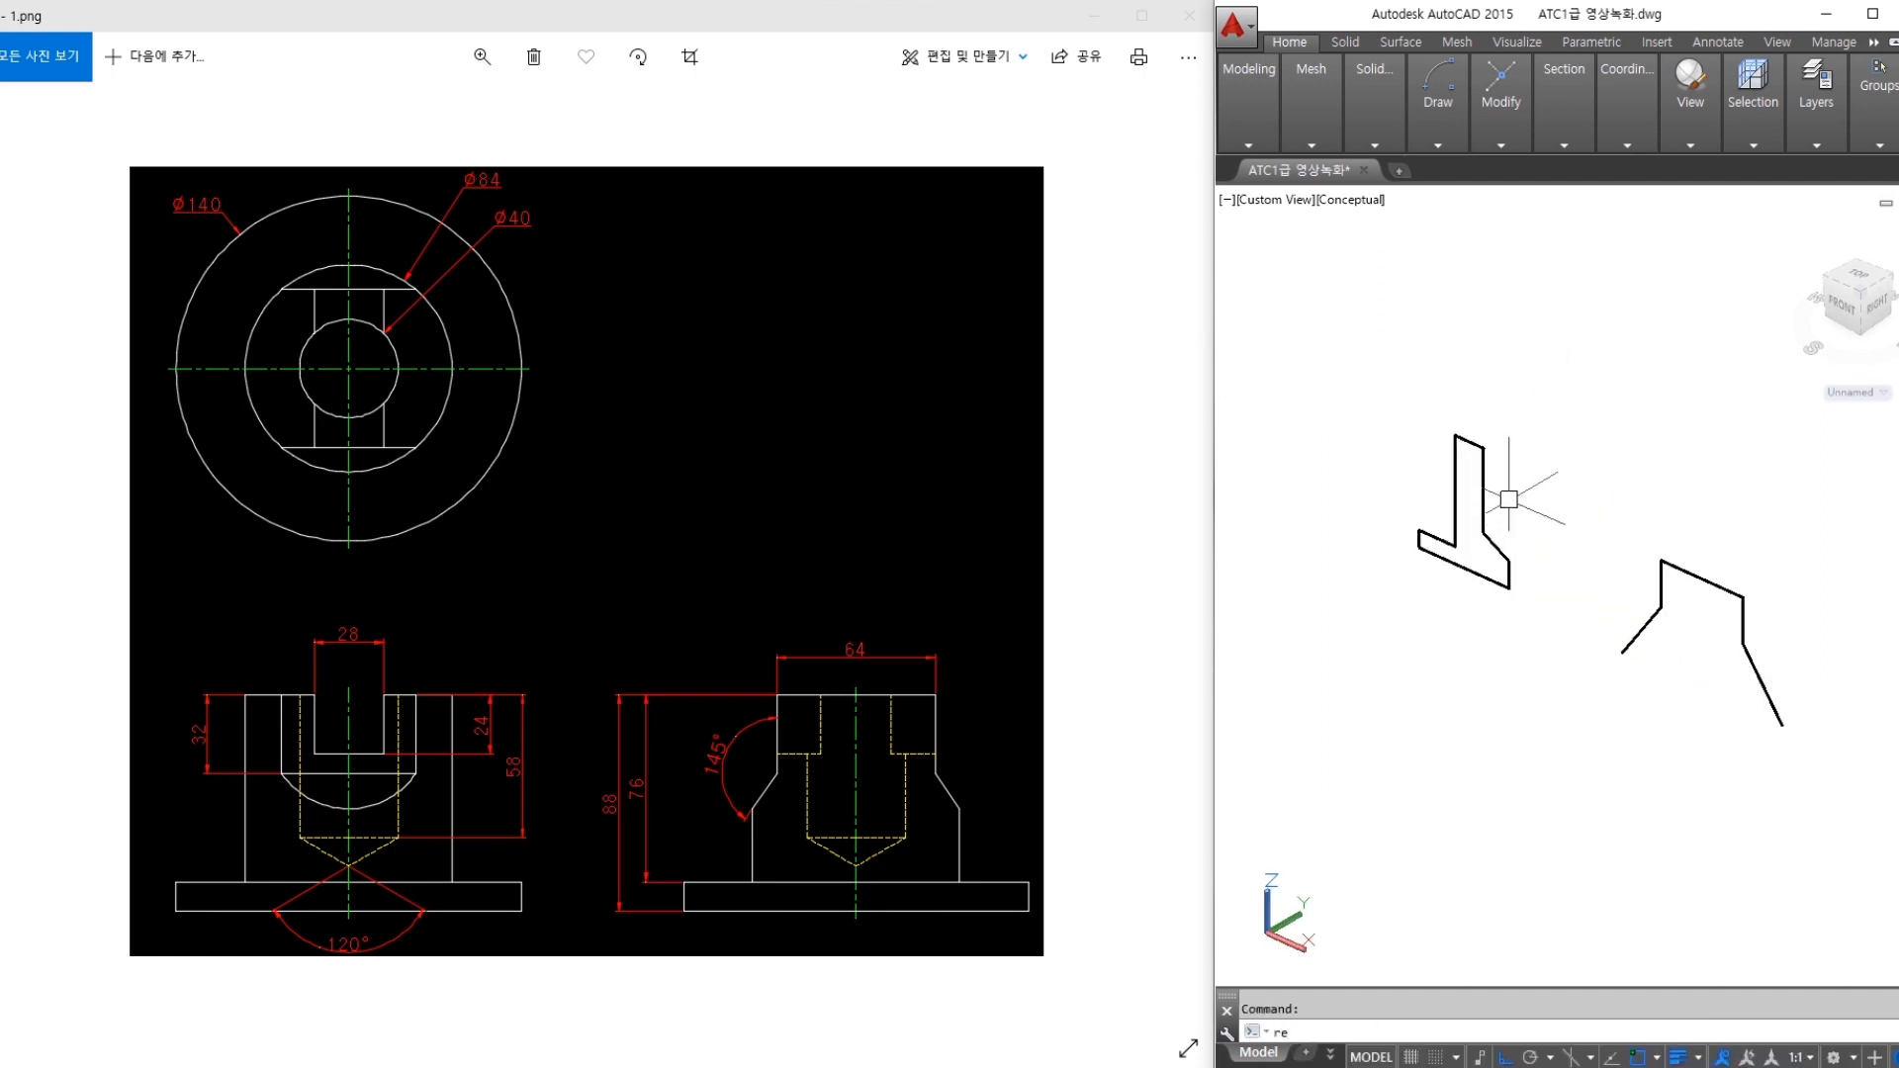
left_click(1385, 597)
key("Return")
scroll(1447, 586, "up", 2)
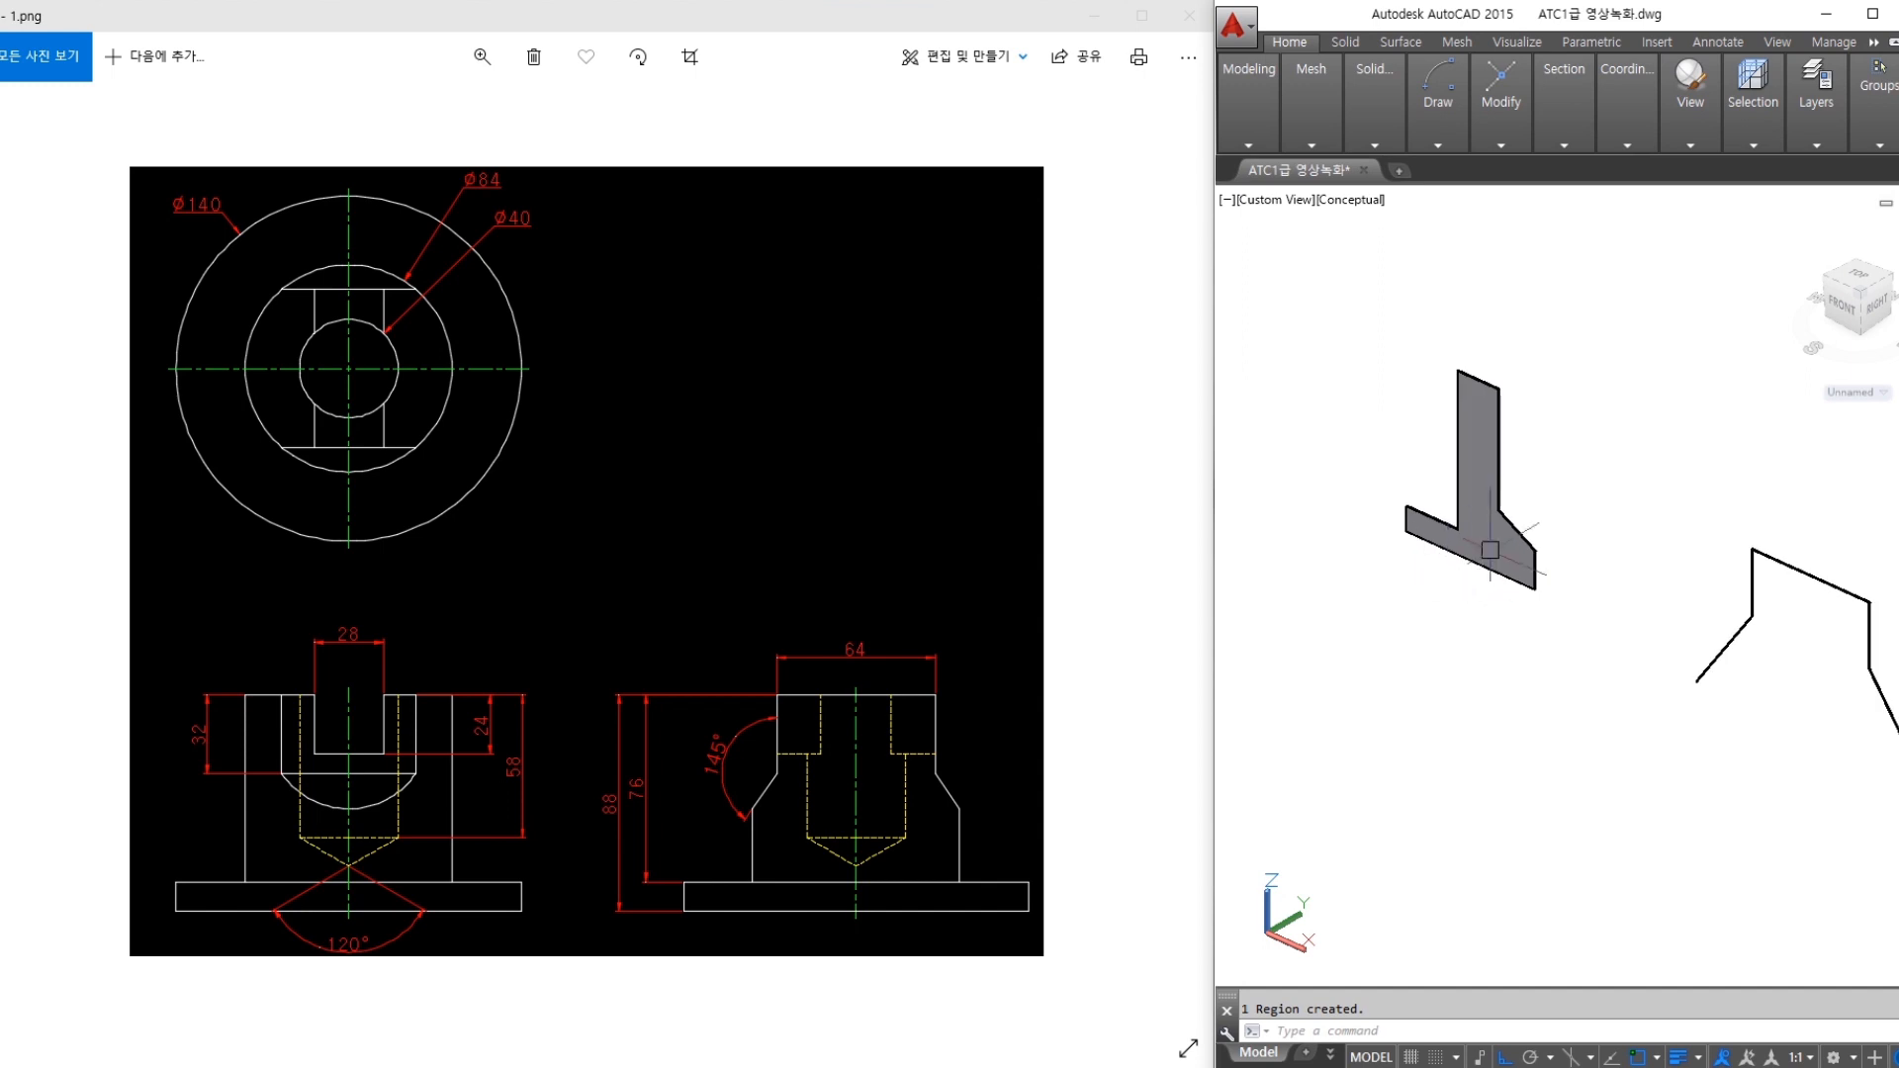
mouse_move(1577, 403)
left_mouse_down()
mouse_move(1611, 458)
mouse_move(1665, 480)
mouse_move(1696, 453)
left_mouse_up()
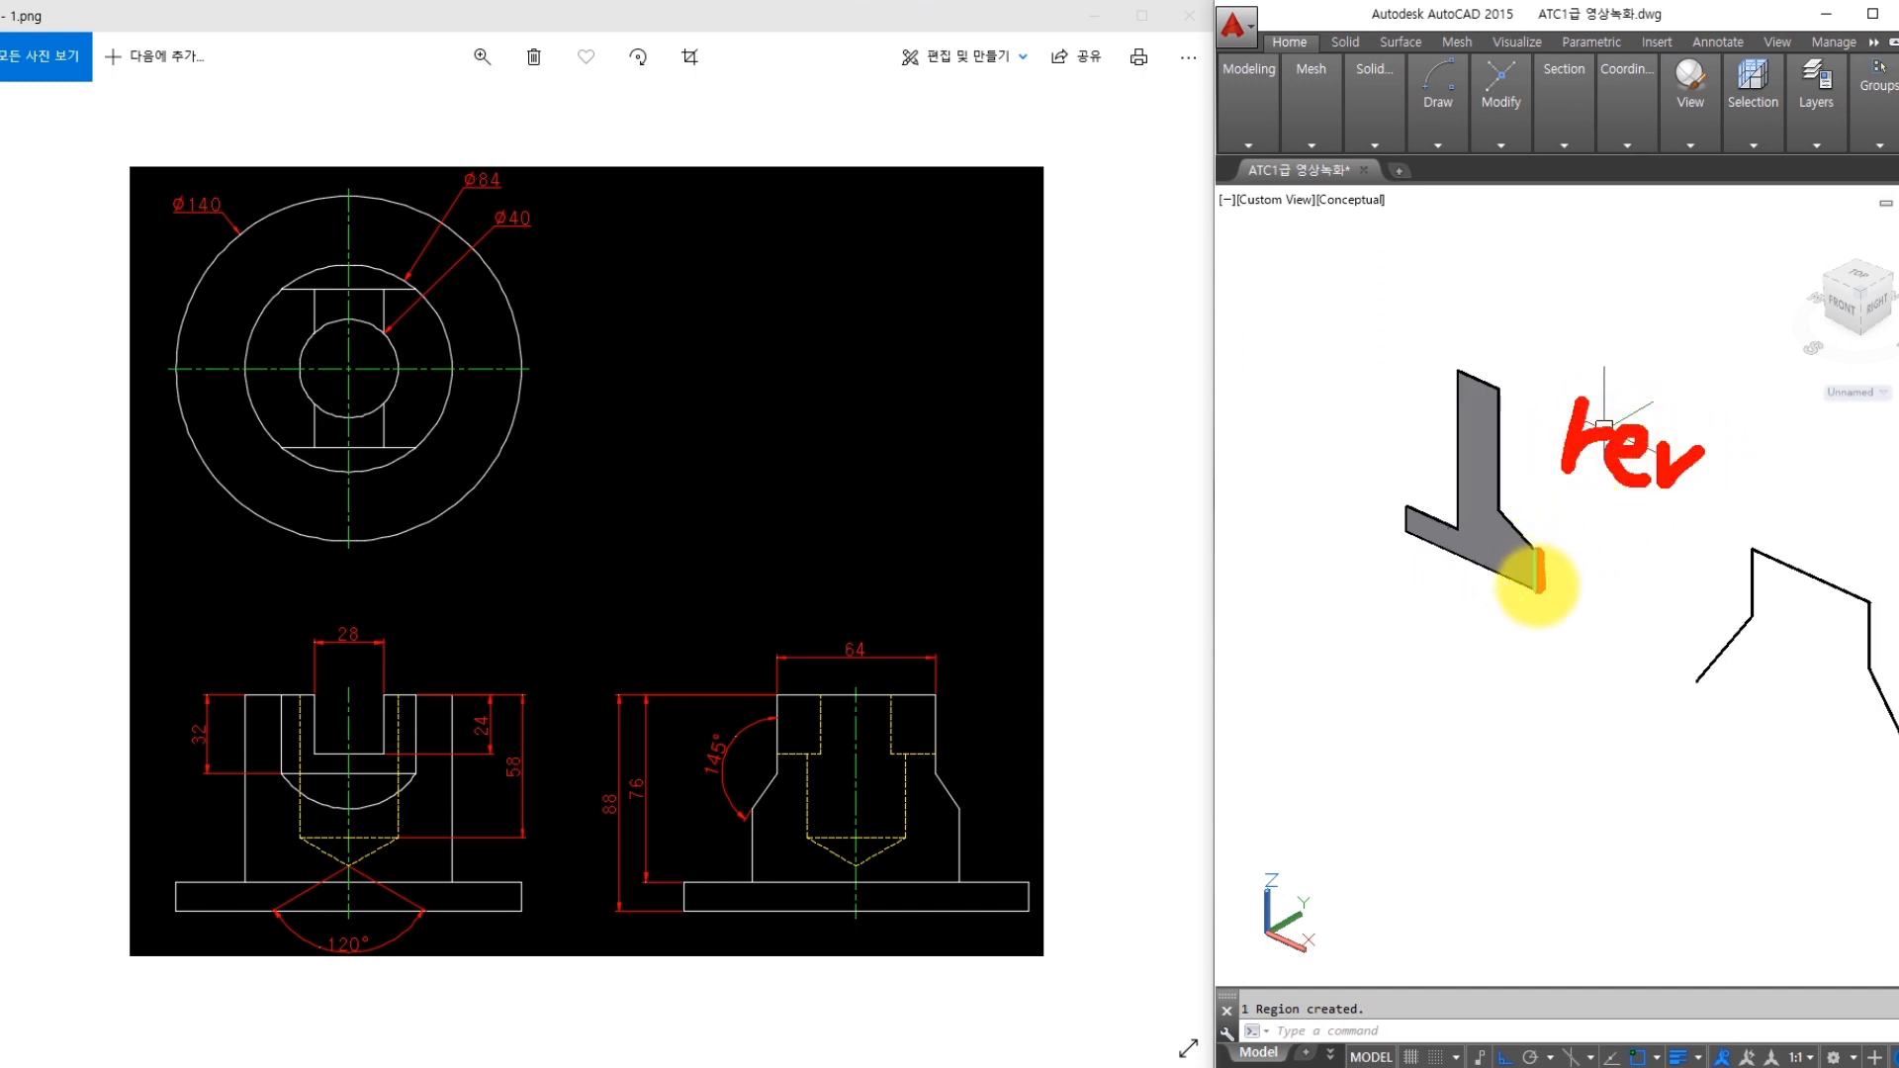
mouse_move(1499, 566)
left_mouse_down()
mouse_move(1552, 628)
mouse_move(1590, 572)
mouse_move(1622, 605)
left_mouse_up()
key("Escape")
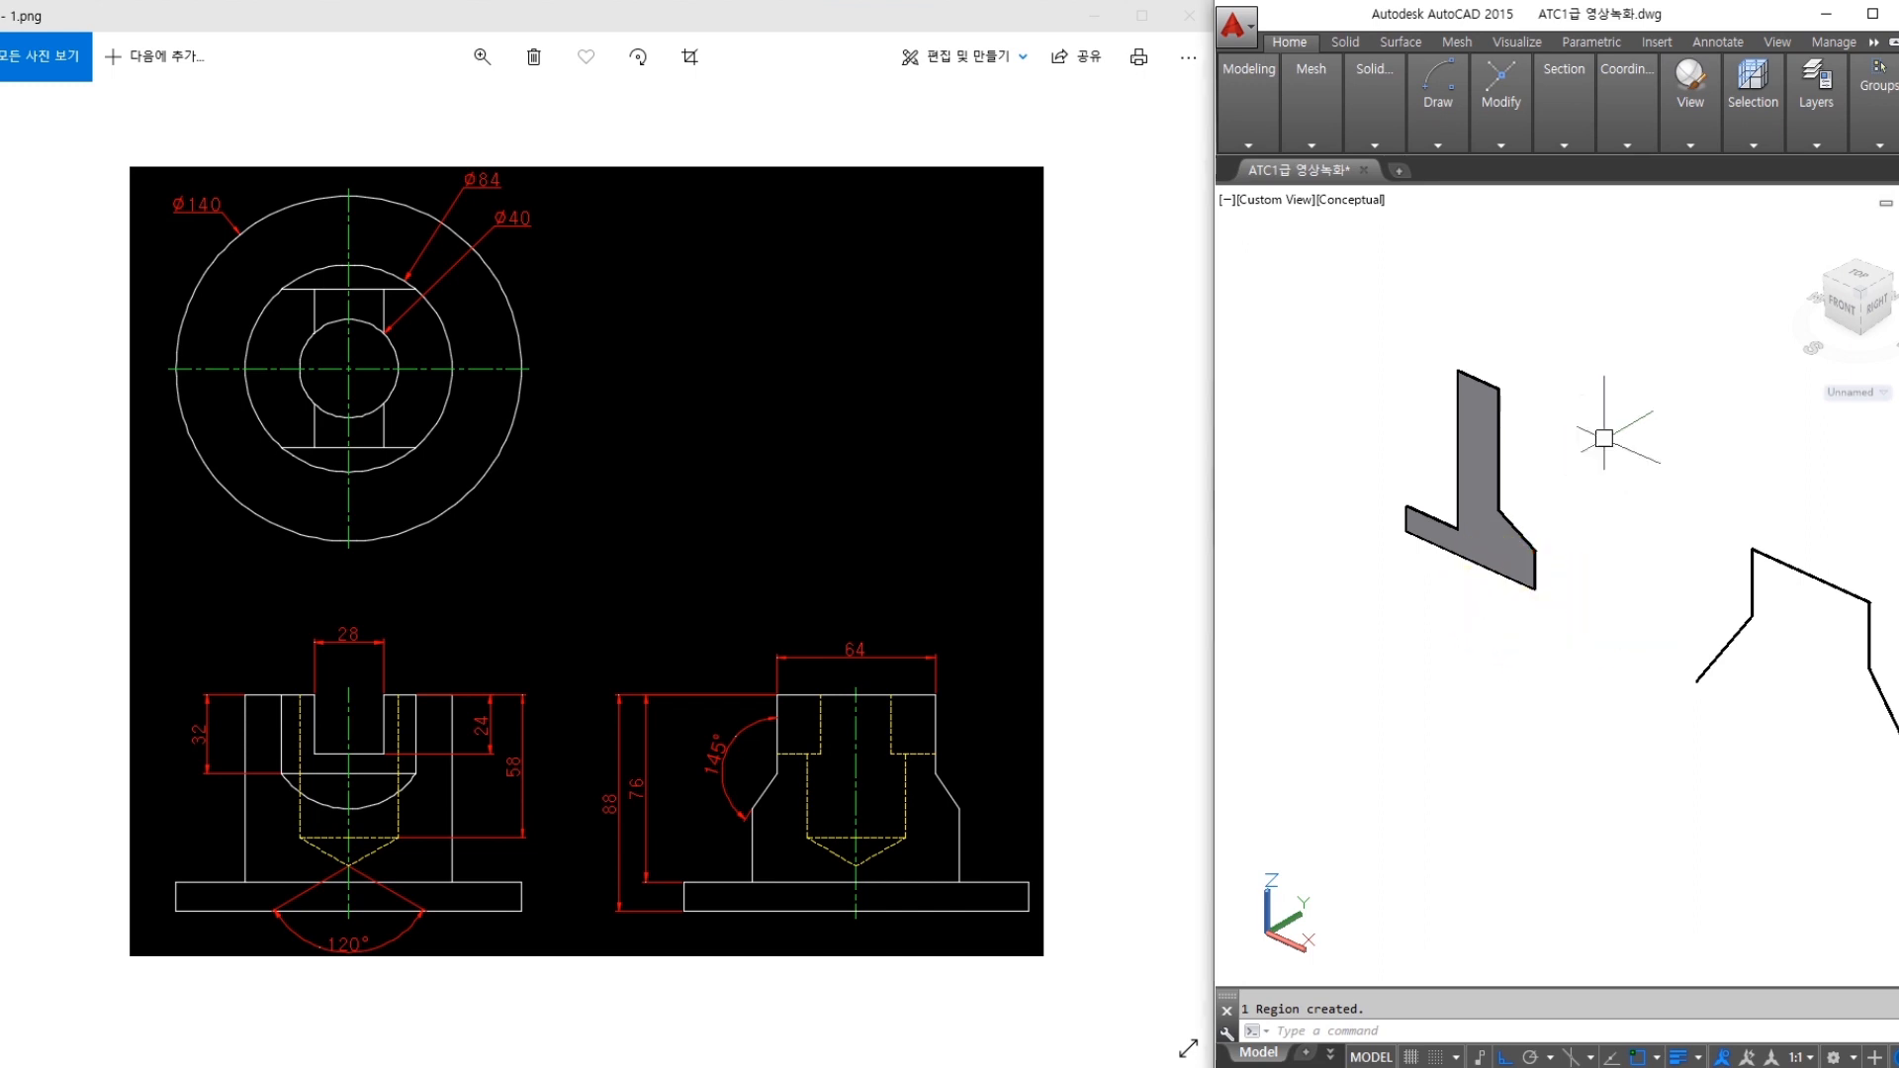
Revolve the half-profile region a full 360 degrees about its short vertical inner edge
key("Return")
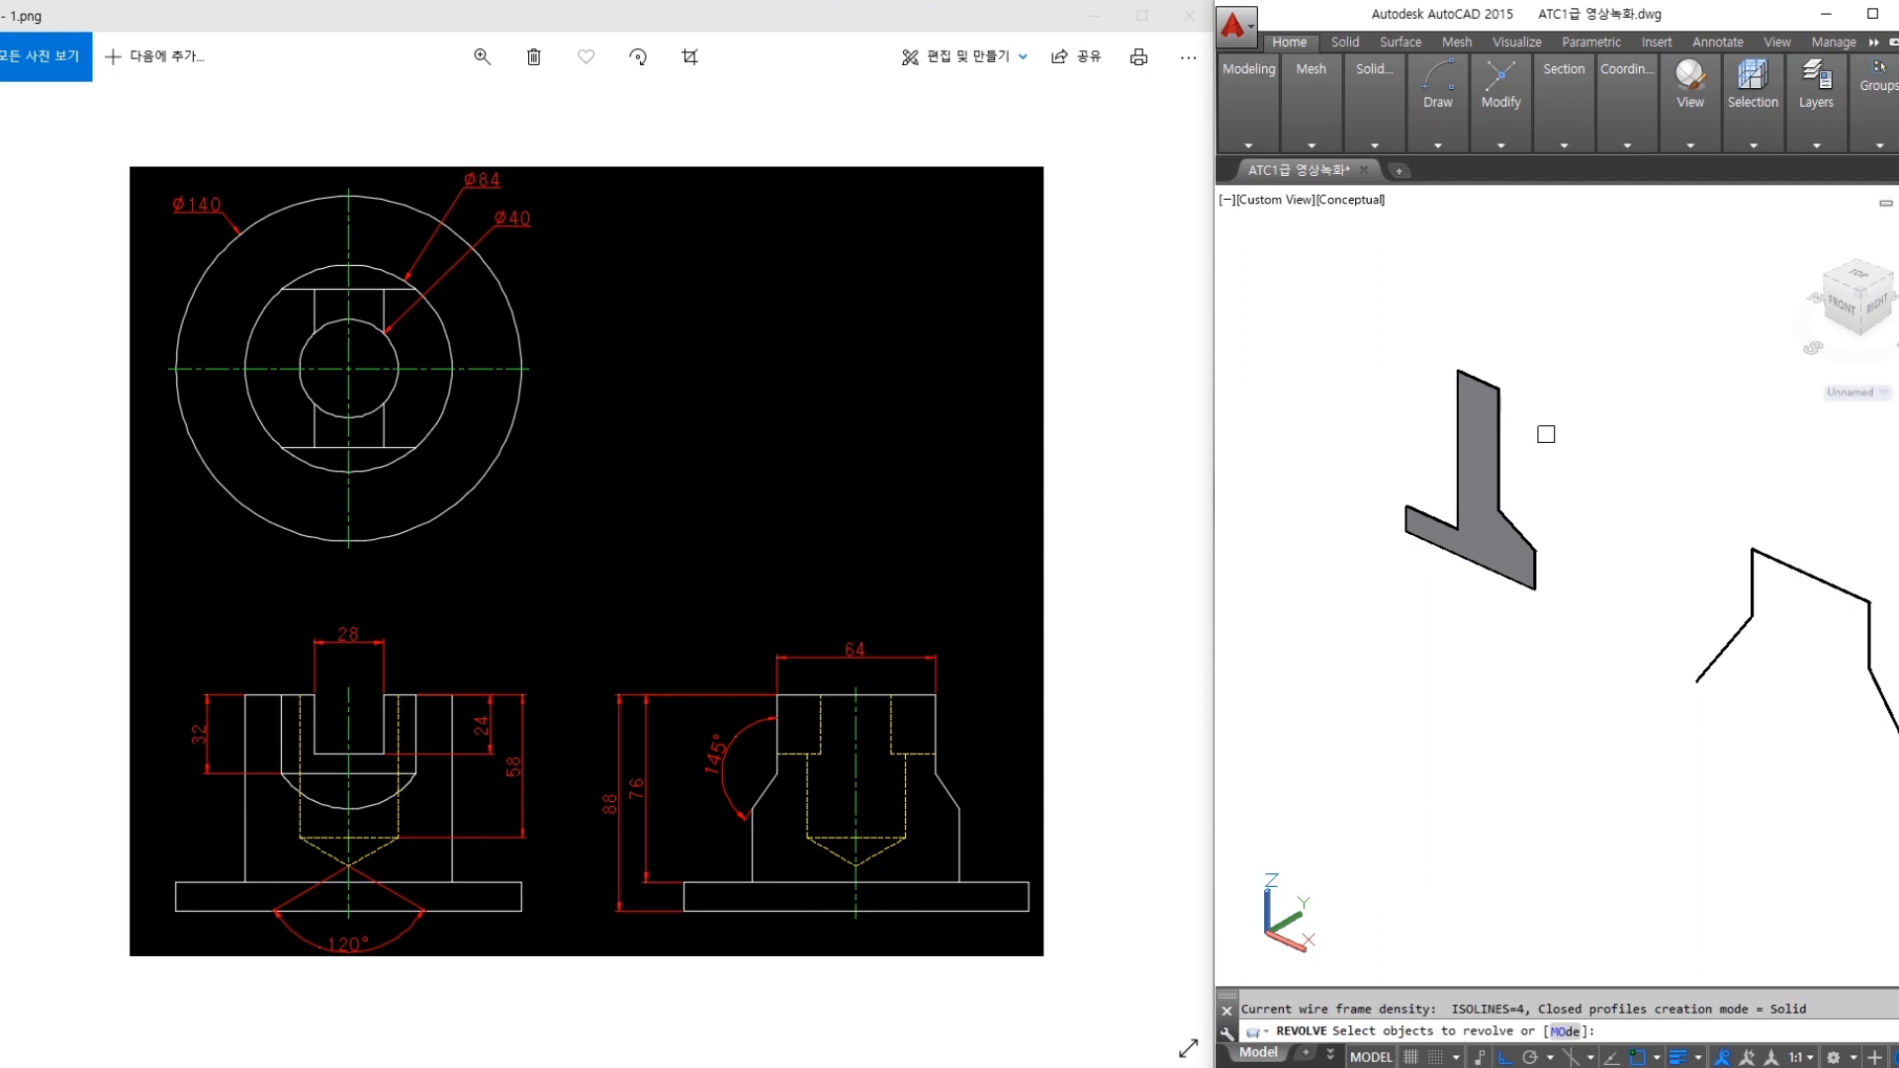
left_click(1488, 485)
key("Return")
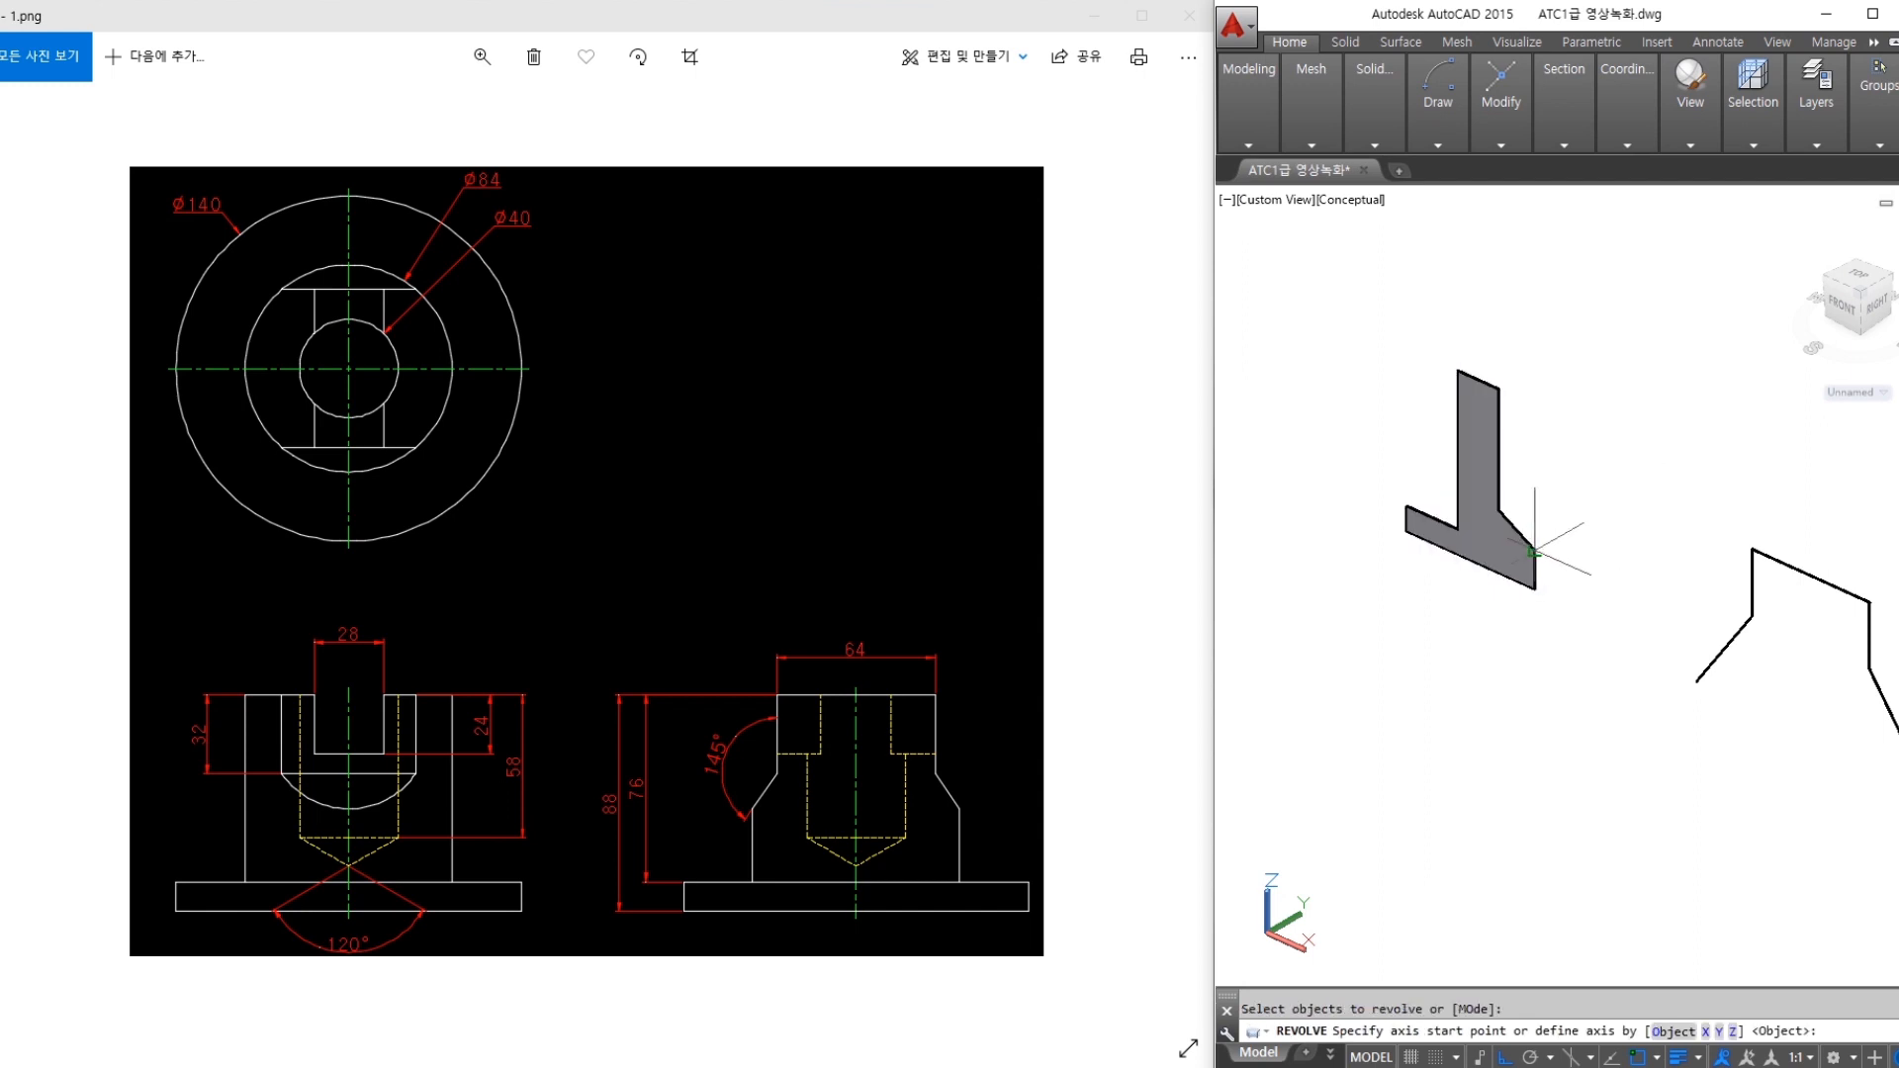
left_click(1533, 552)
left_click(1535, 589)
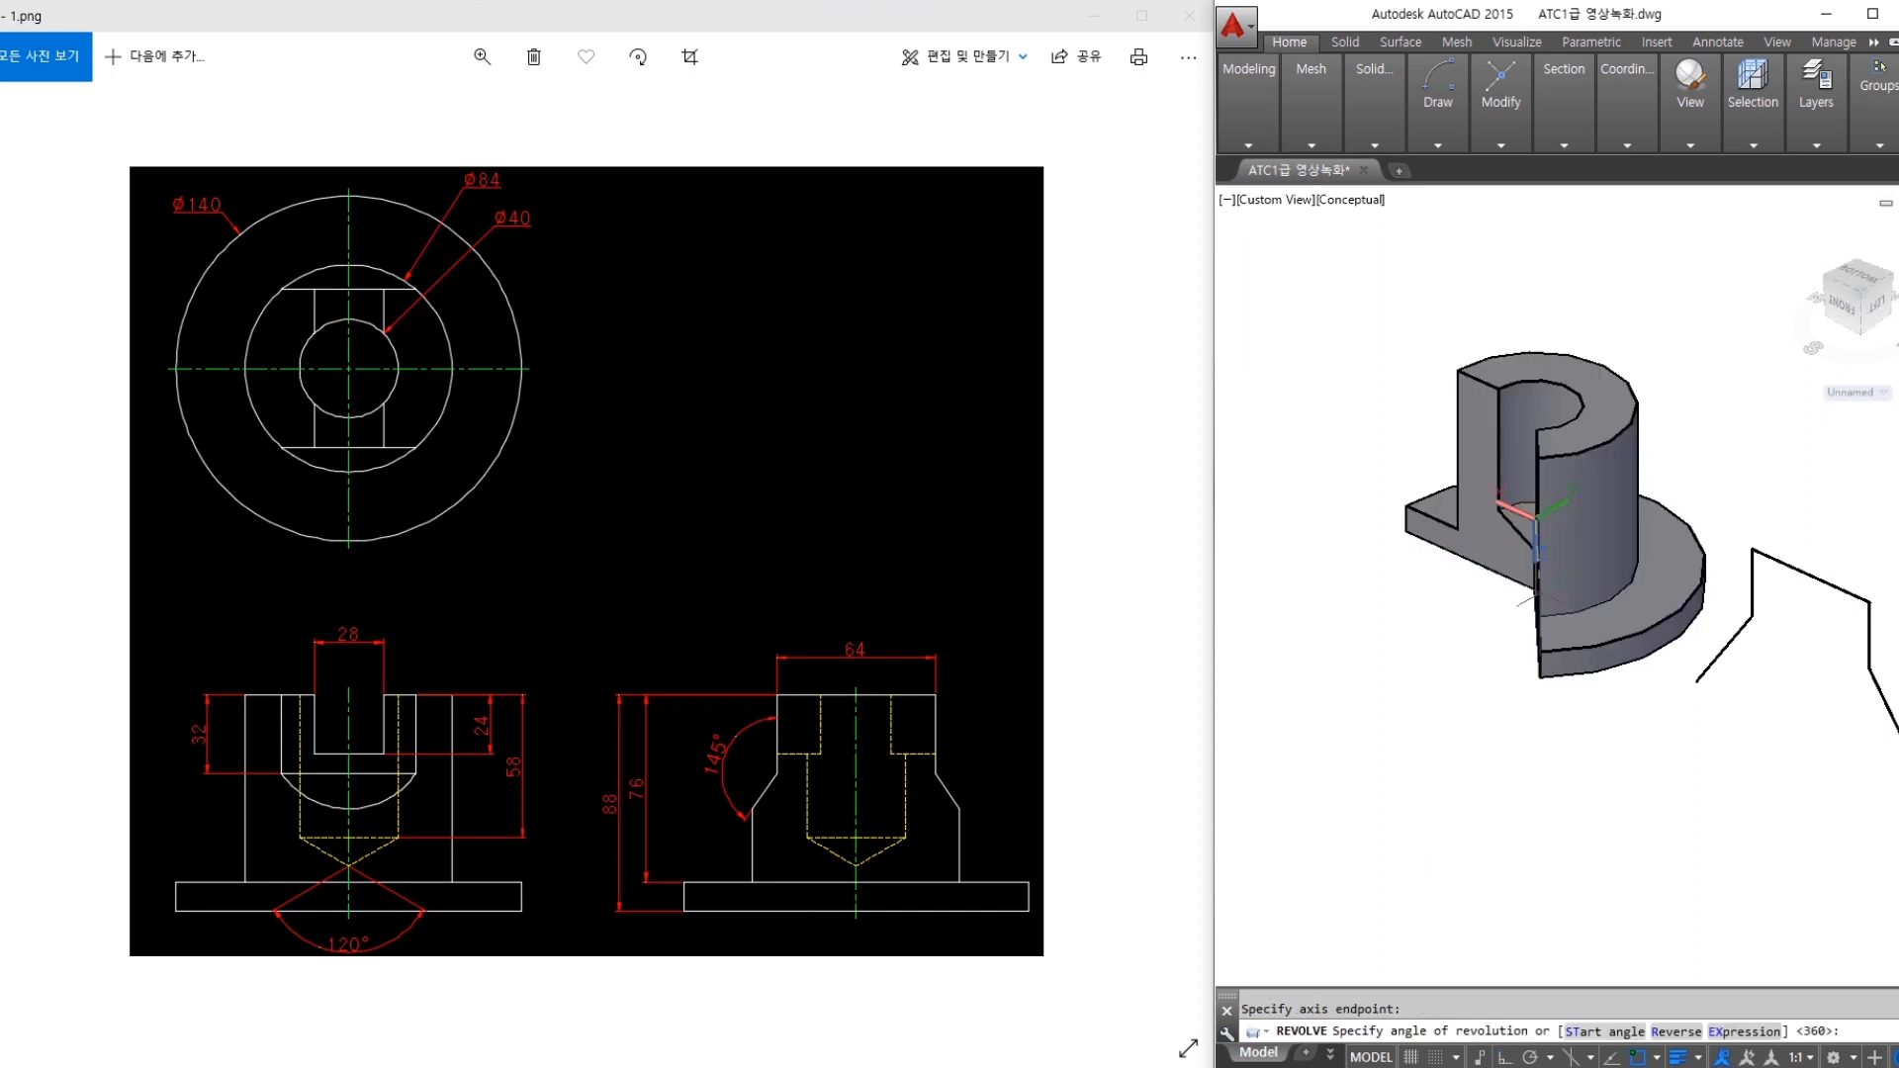
left_click(1681, 792)
middle_click_drag(1704, 784, 1497, 714)
mouse_move(1505, 606)
left_mouse_down()
mouse_move(1547, 522)
mouse_move(1665, 542)
mouse_move(1733, 733)
left_mouse_up()
mouse_move(1583, 676)
left_mouse_down()
mouse_move(1756, 566)
mouse_move(1798, 572)
left_mouse_up()
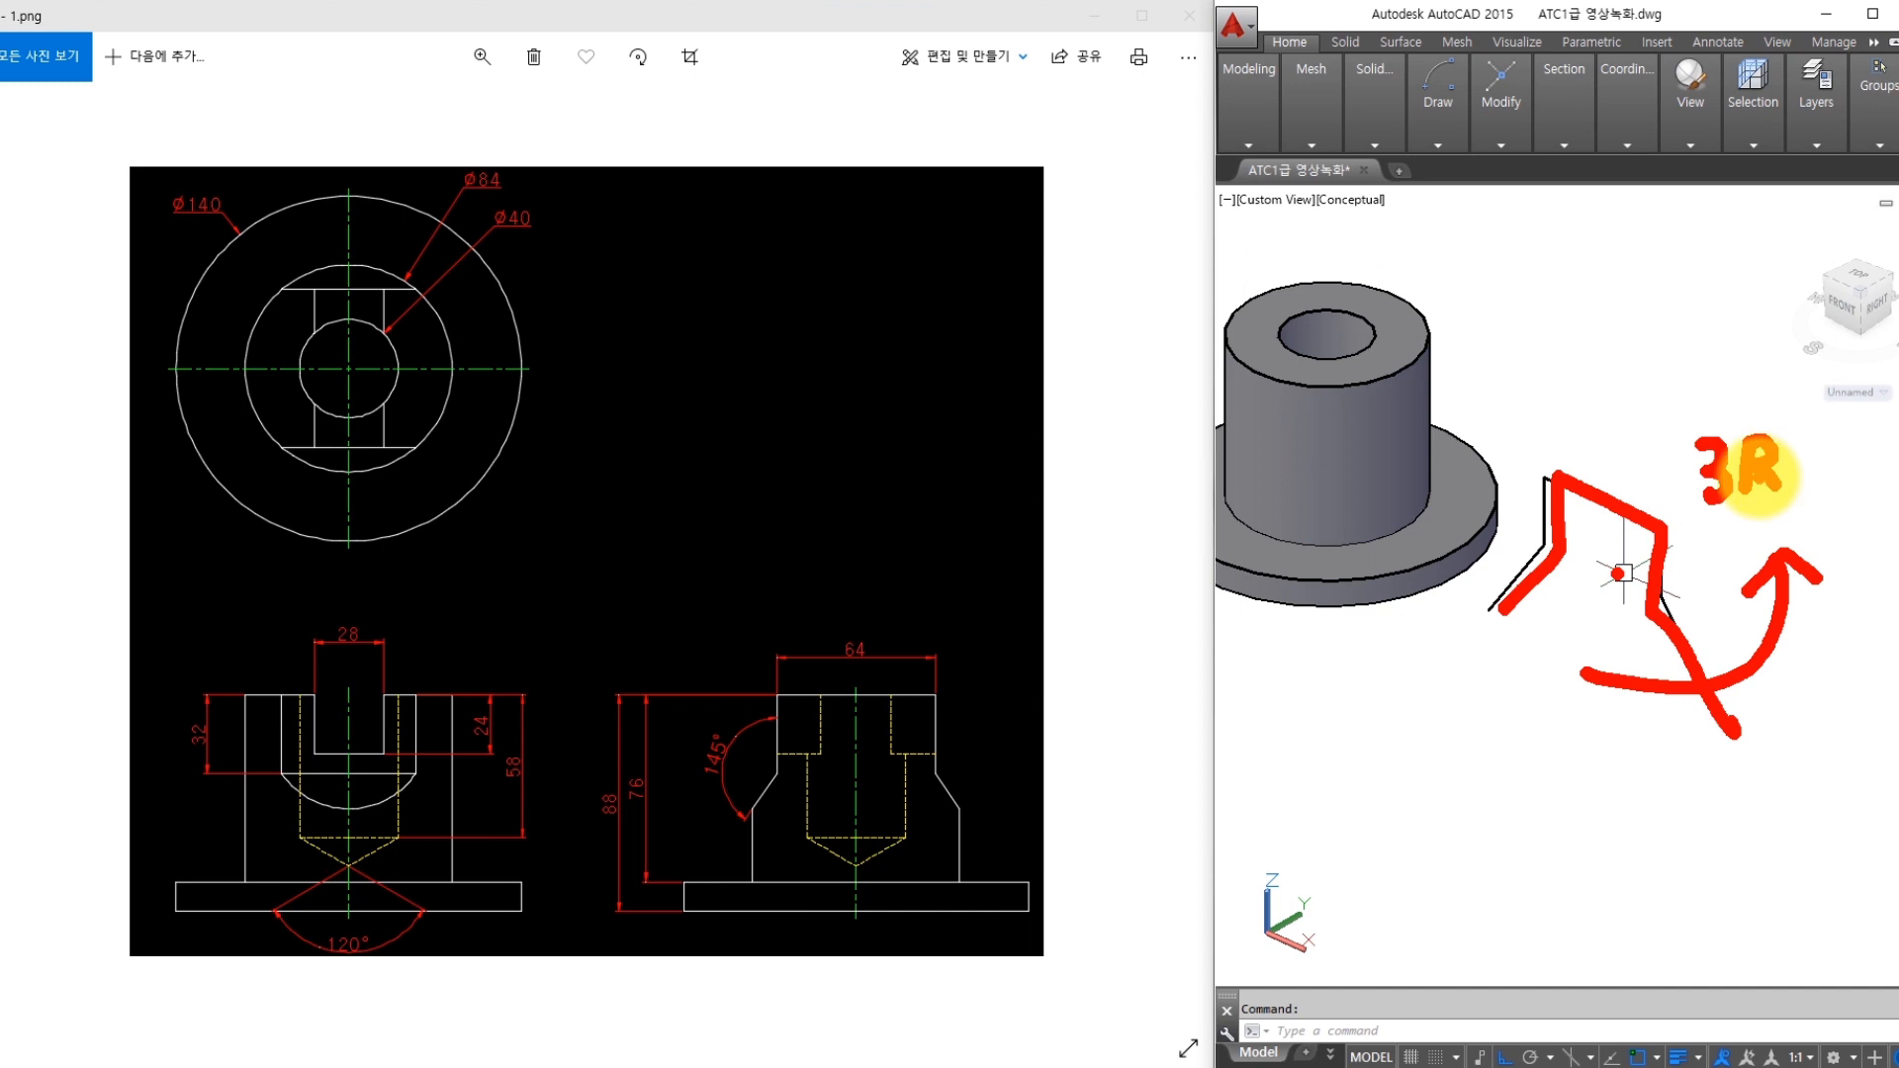
key("Escape")
Rotate the side-cut outline a quarter turn about the Z axis with 3D Rotate
type("3r")
key("space")
left_click(1632, 578)
left_click(1632, 579)
left_click(1700, 504)
left_click(1523, 629)
key("space")
left_click(1663, 595)
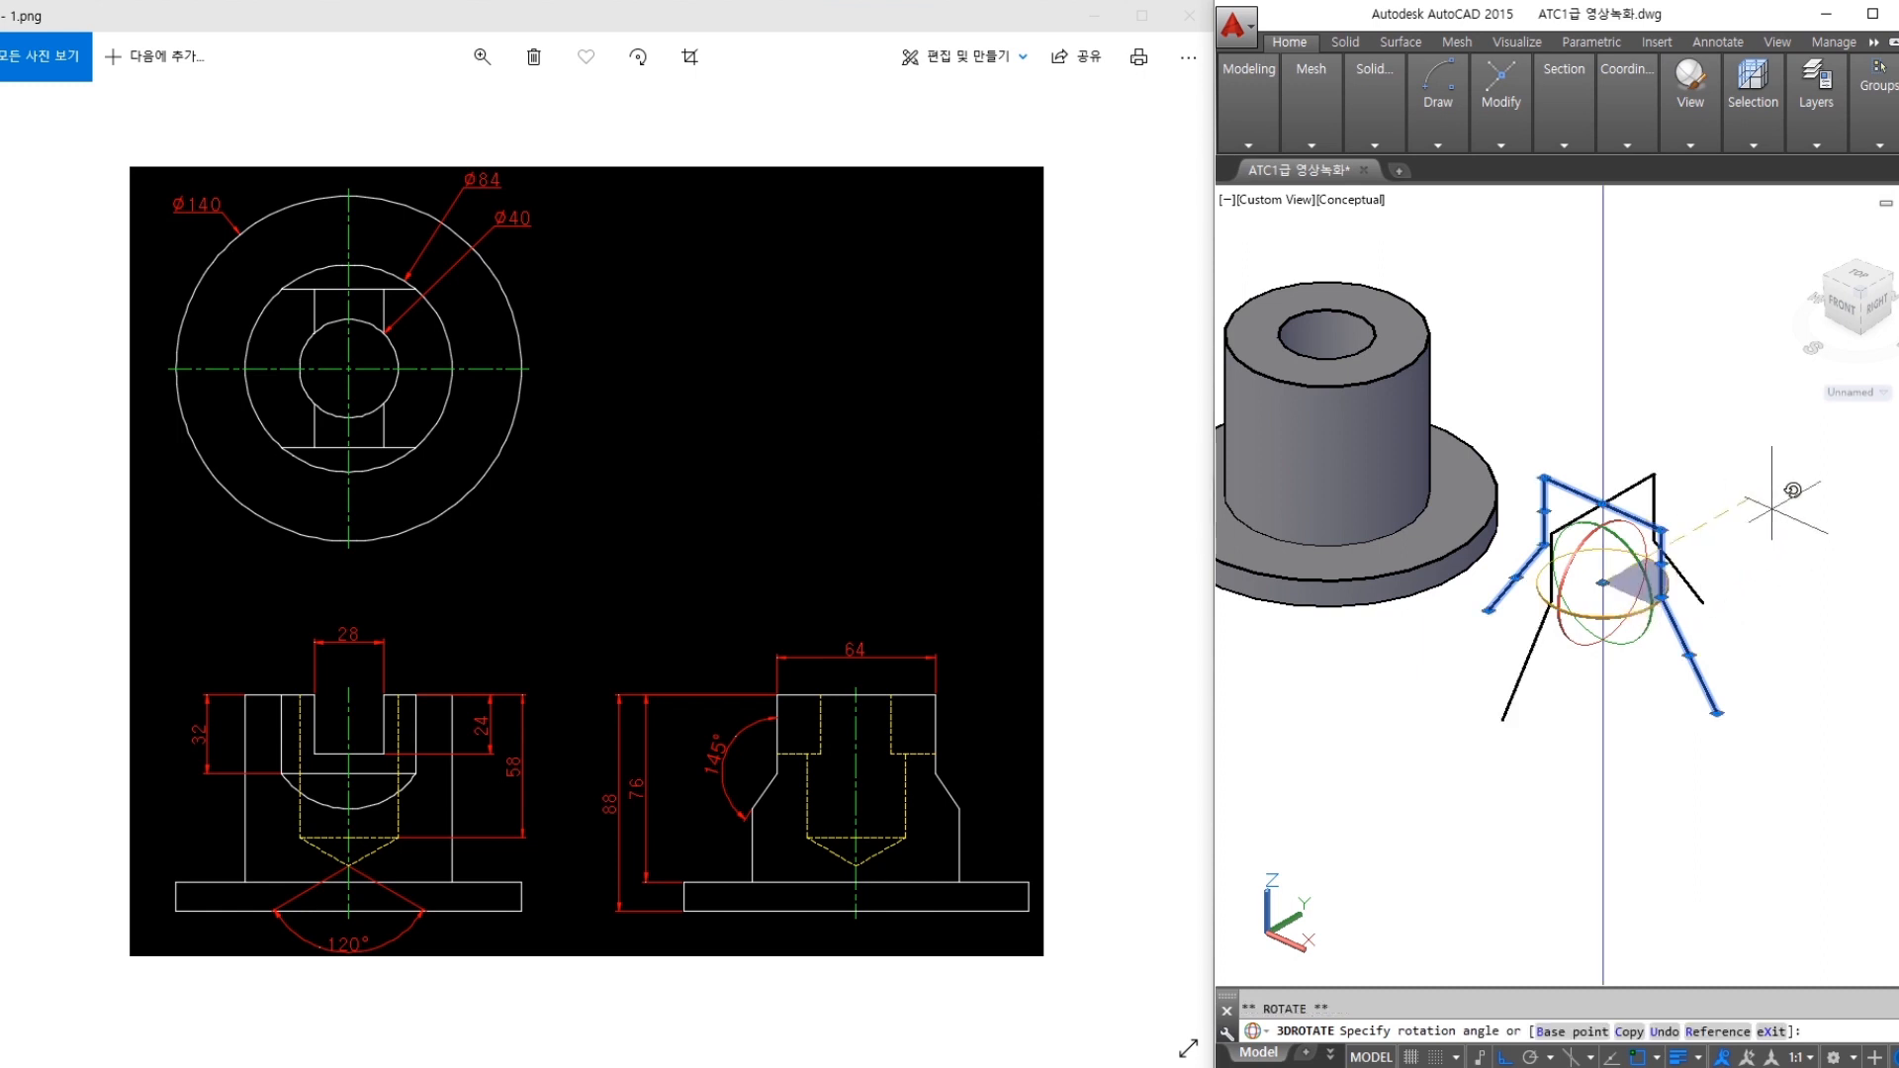
left_click(1797, 487)
key("Escape")
Move the side-cut outline from its top line's midpoint to the centre of the hole on the solid's top face
middle_click_drag(1663, 481, 1729, 522)
left_click(1755, 500)
left_click(1594, 671)
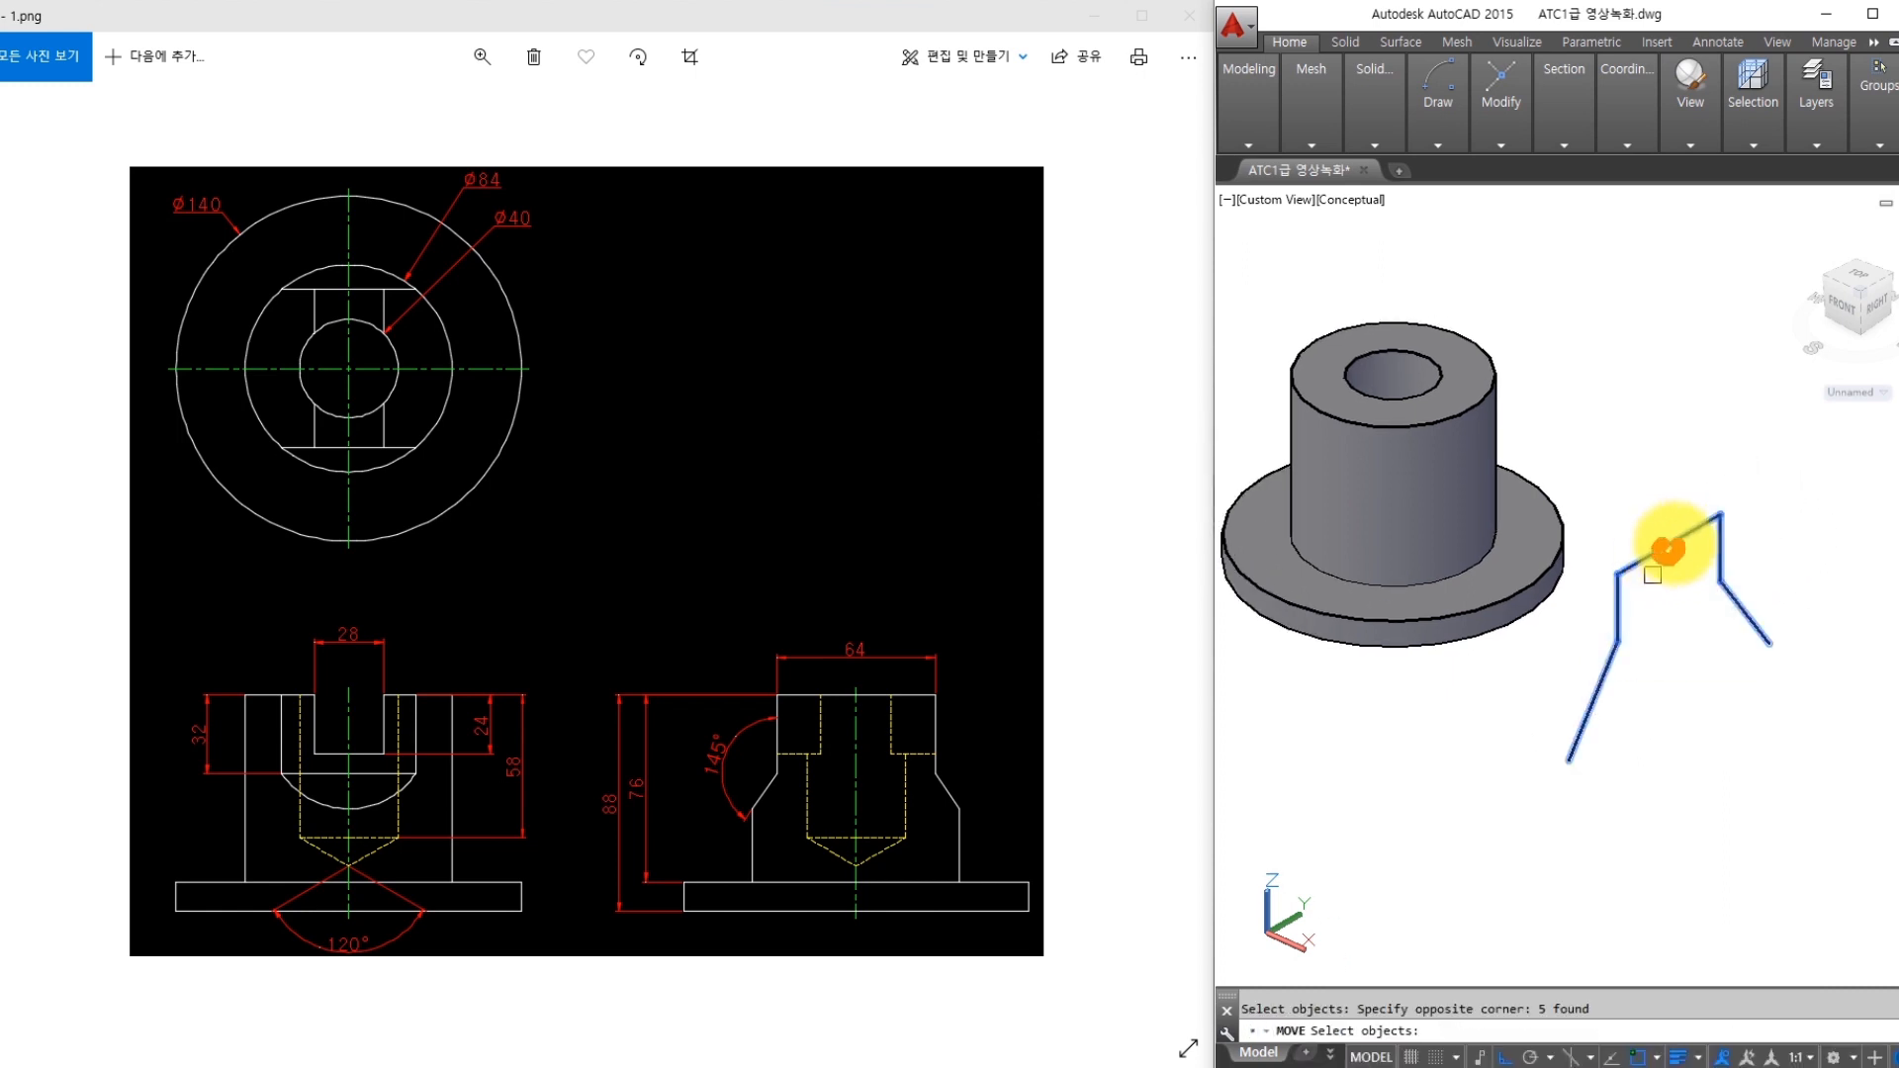
left_click(1398, 379)
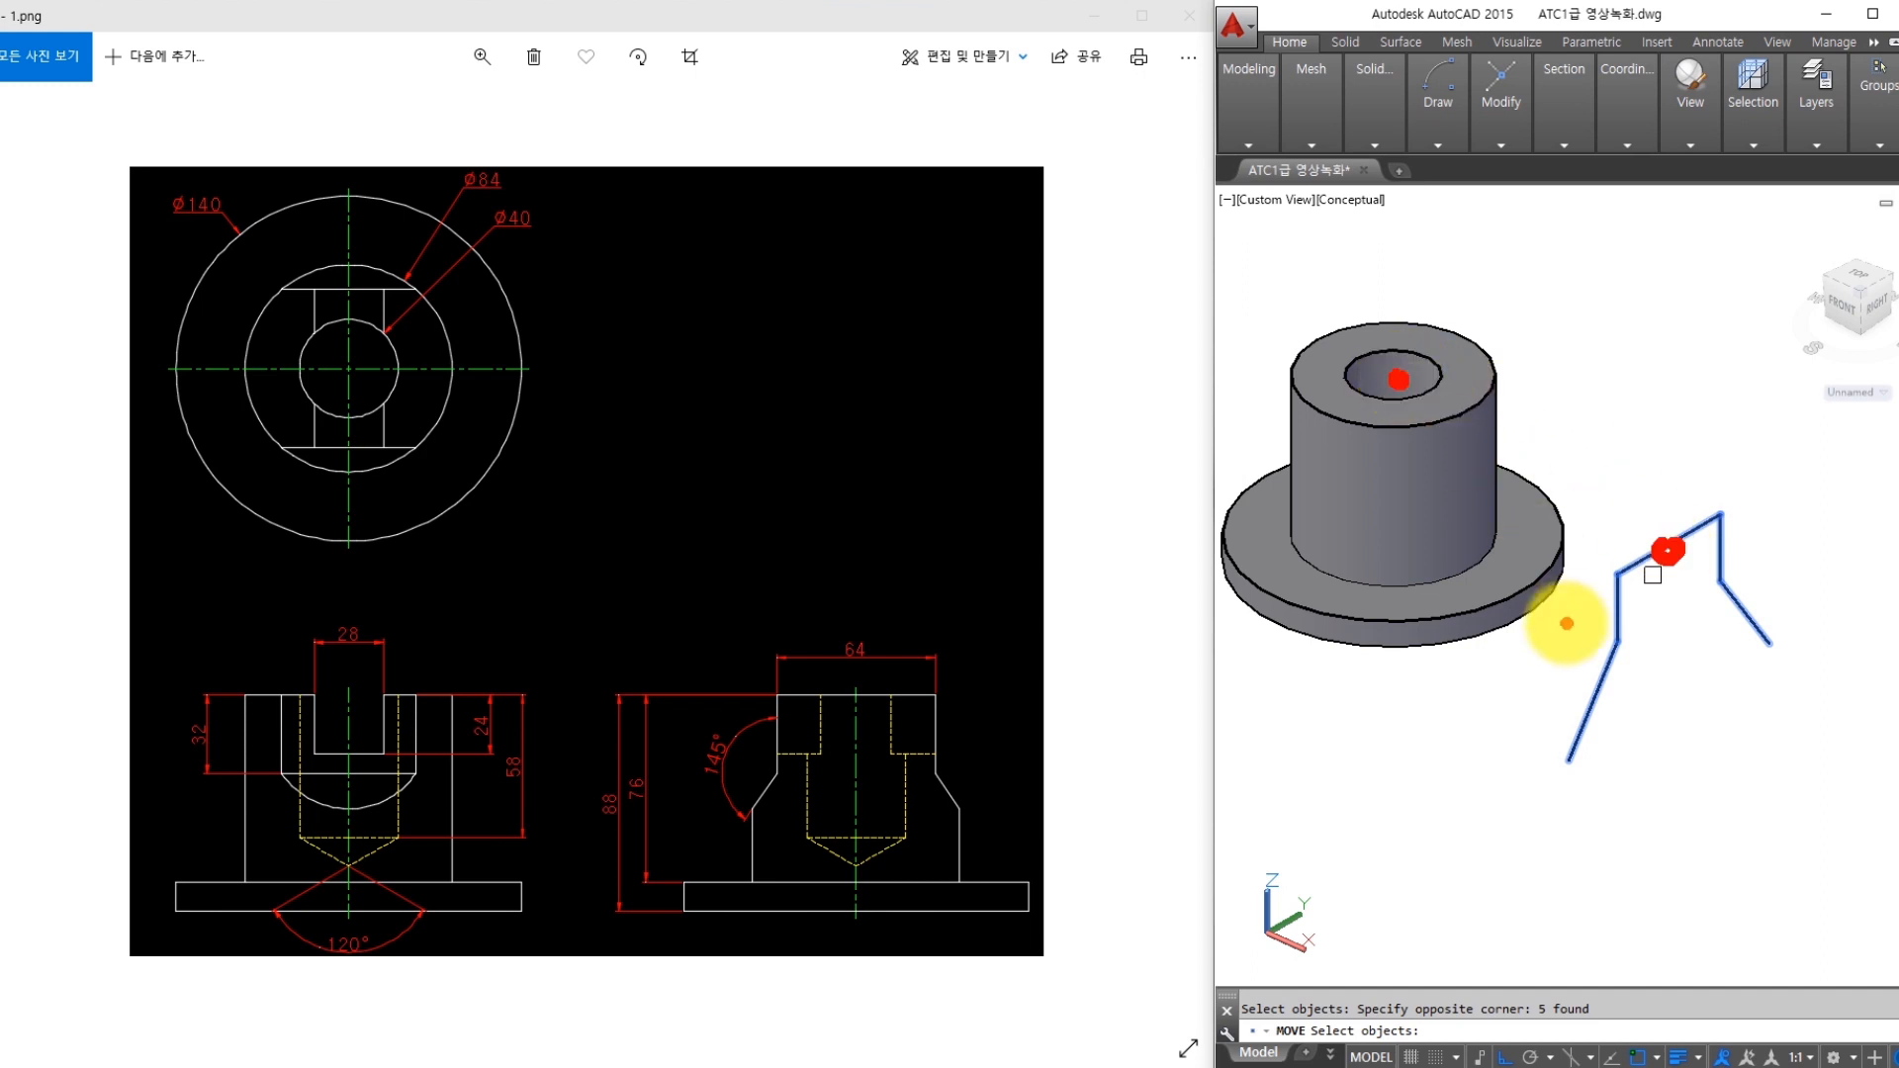
key("Return")
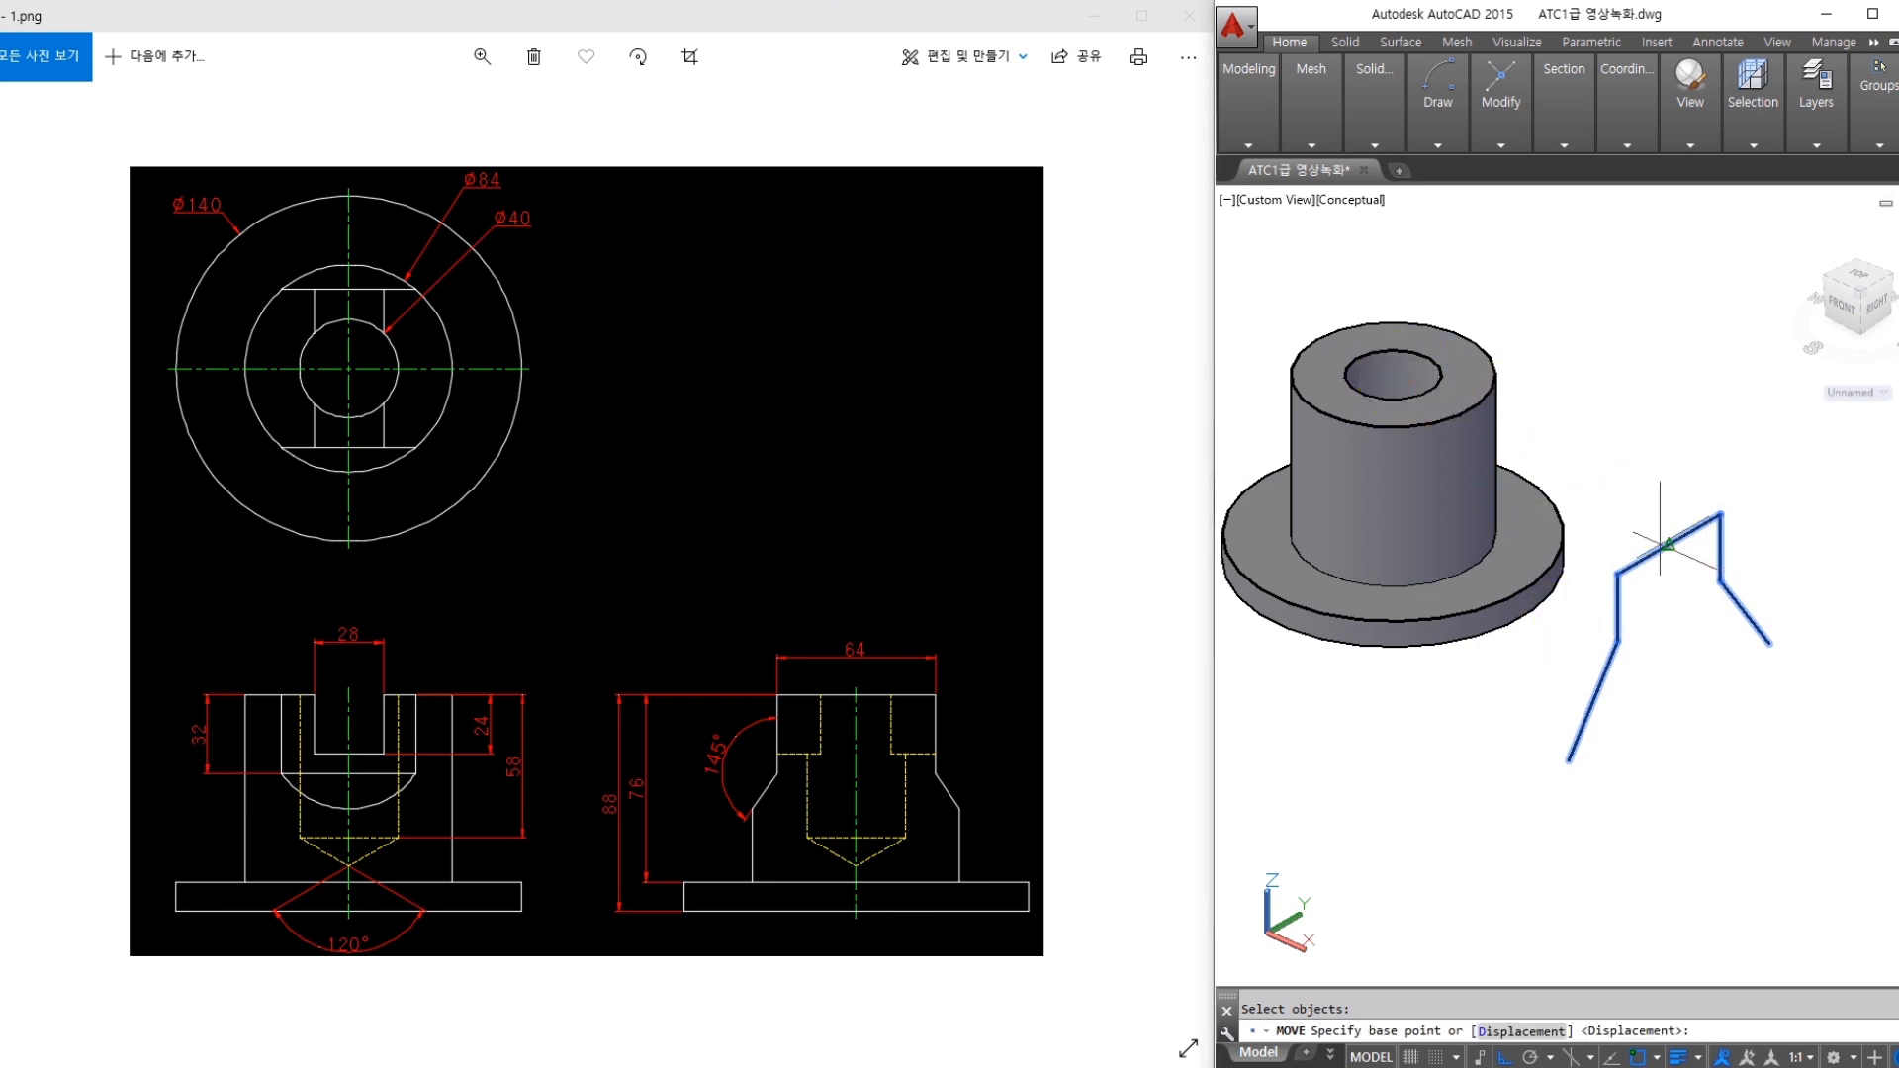
left_click(1667, 543)
left_click(1414, 354)
Set the visual style to 2D Wireframe and orbit to a side view showing the outline against the solid
middle_click_drag(1415, 354, 1538, 415)
middle_click_drag(1333, 405, 1408, 362, "shift")
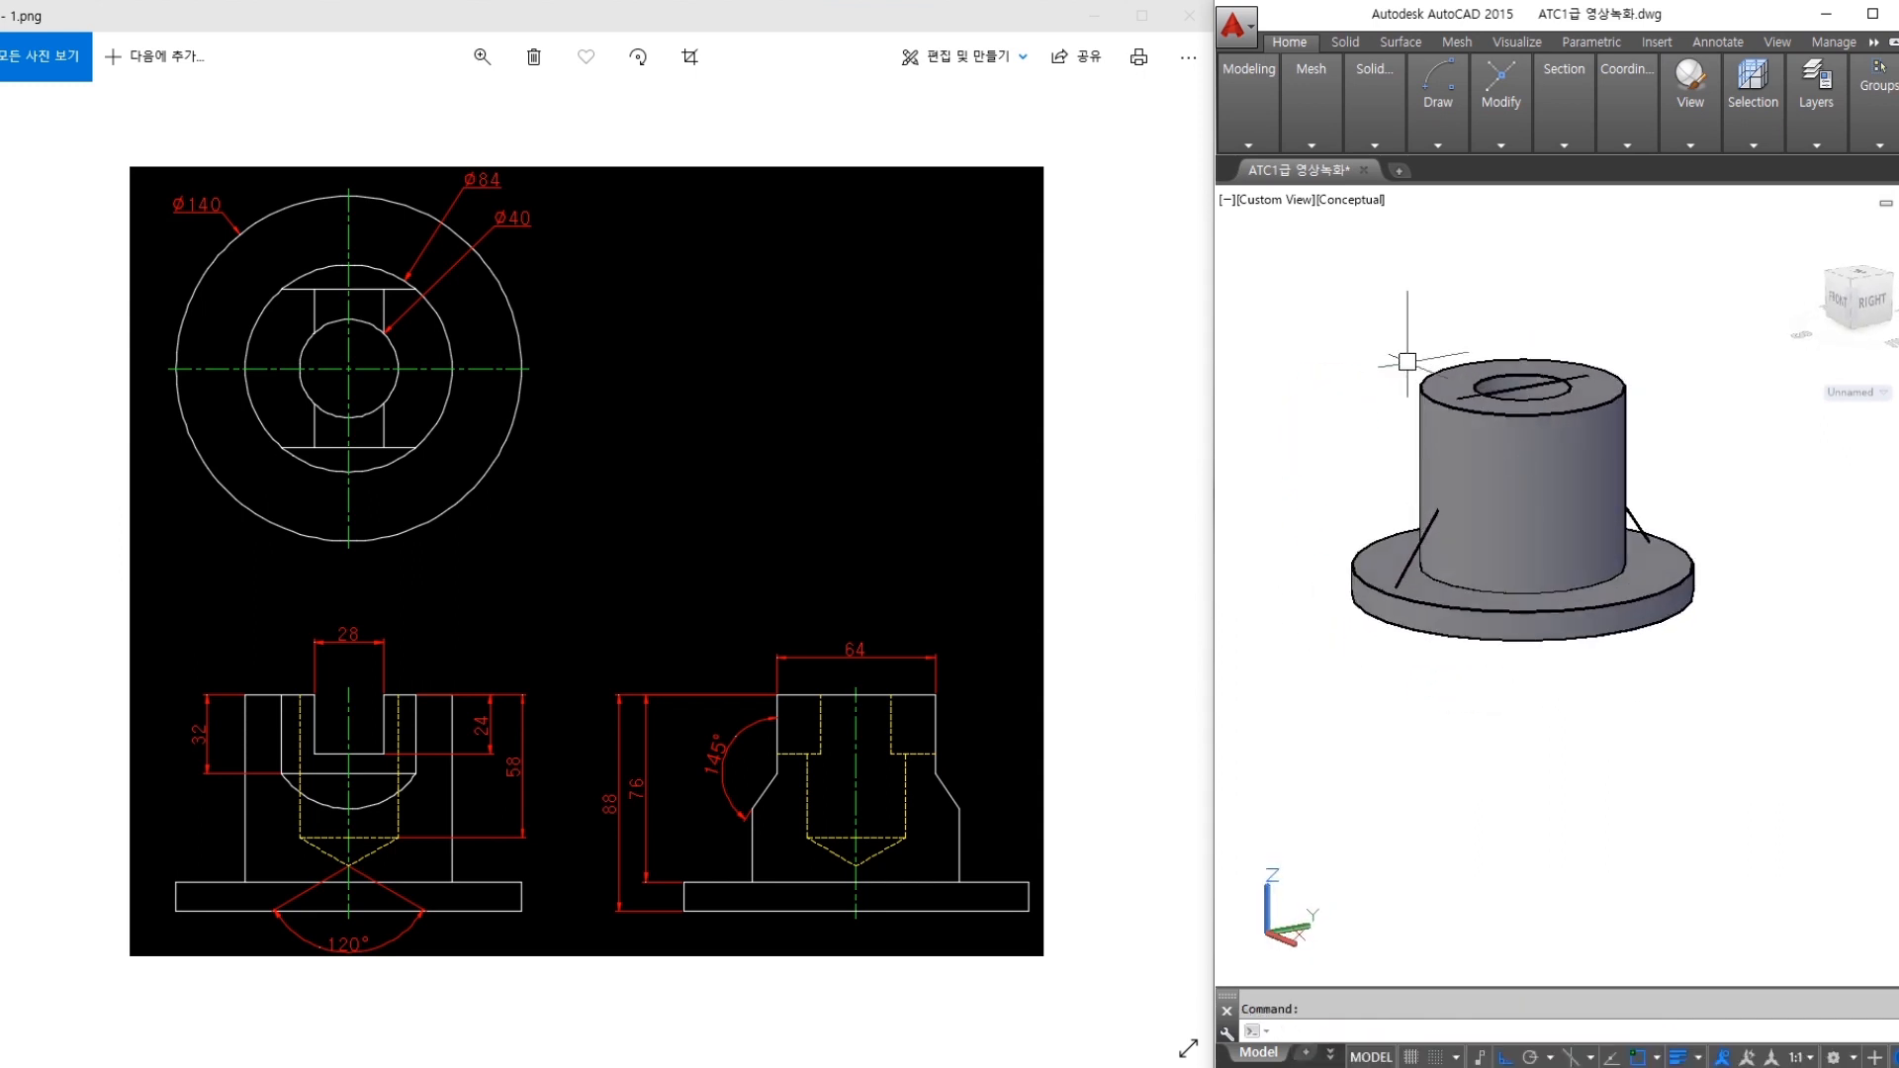
left_click(1709, 135)
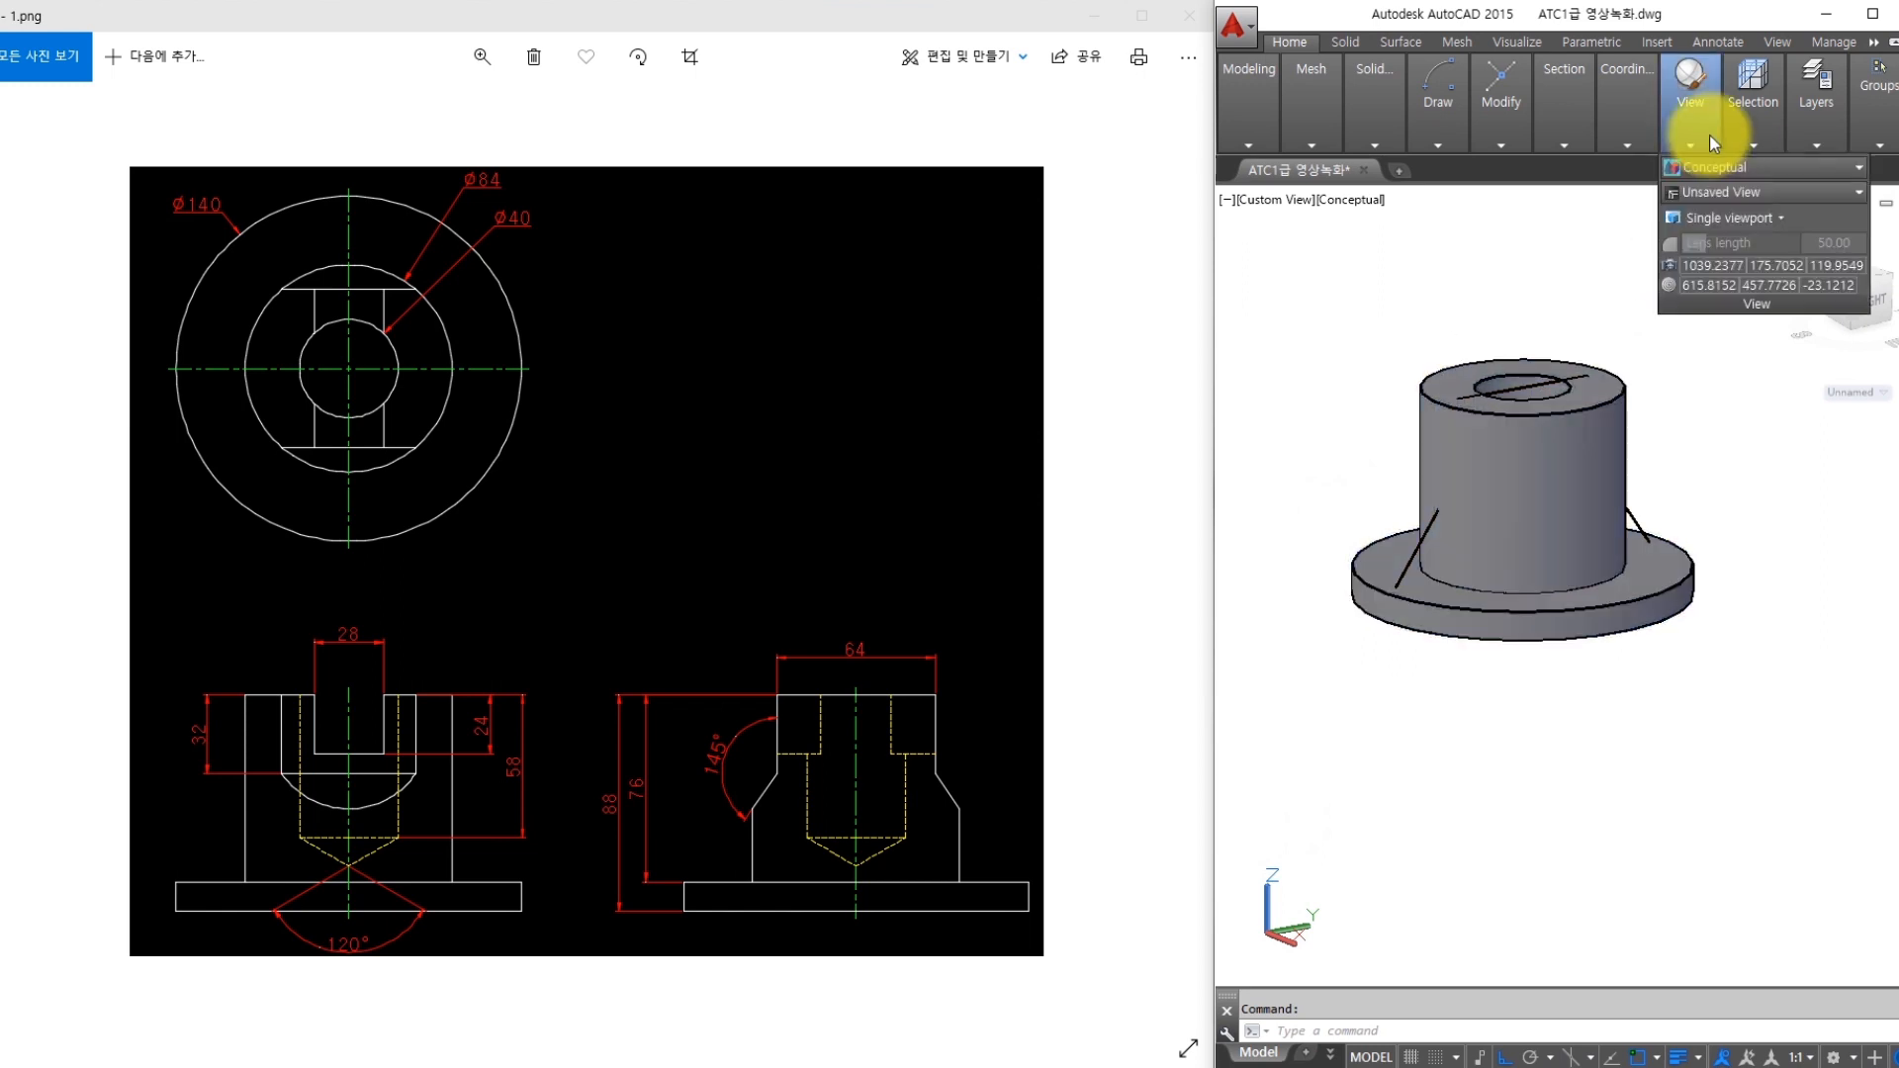
left_click(1702, 167)
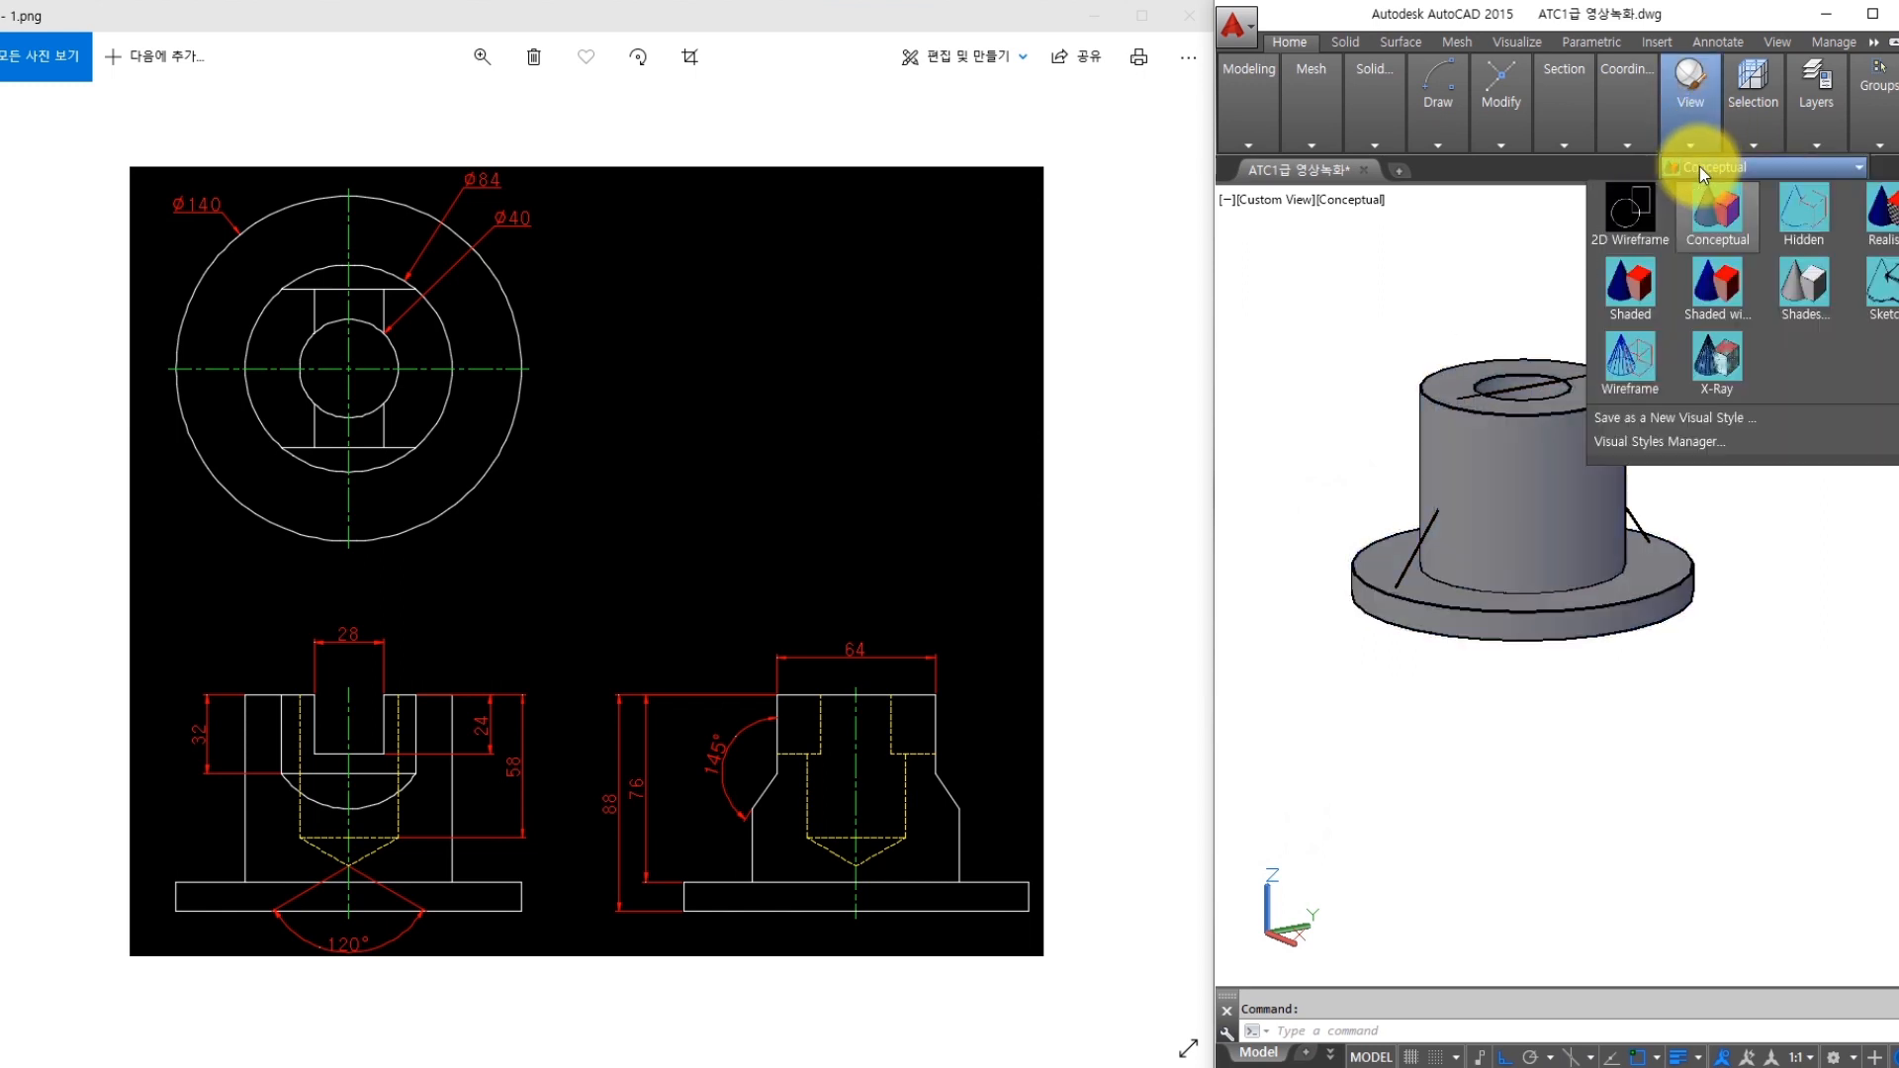
left_click(1635, 210)
scroll(1416, 551, "up", 2)
mouse_move(1417, 551)
middle_mouse_down("shift")
mouse_move(1445, 528)
mouse_move(1387, 534)
middle_mouse_up("shift")
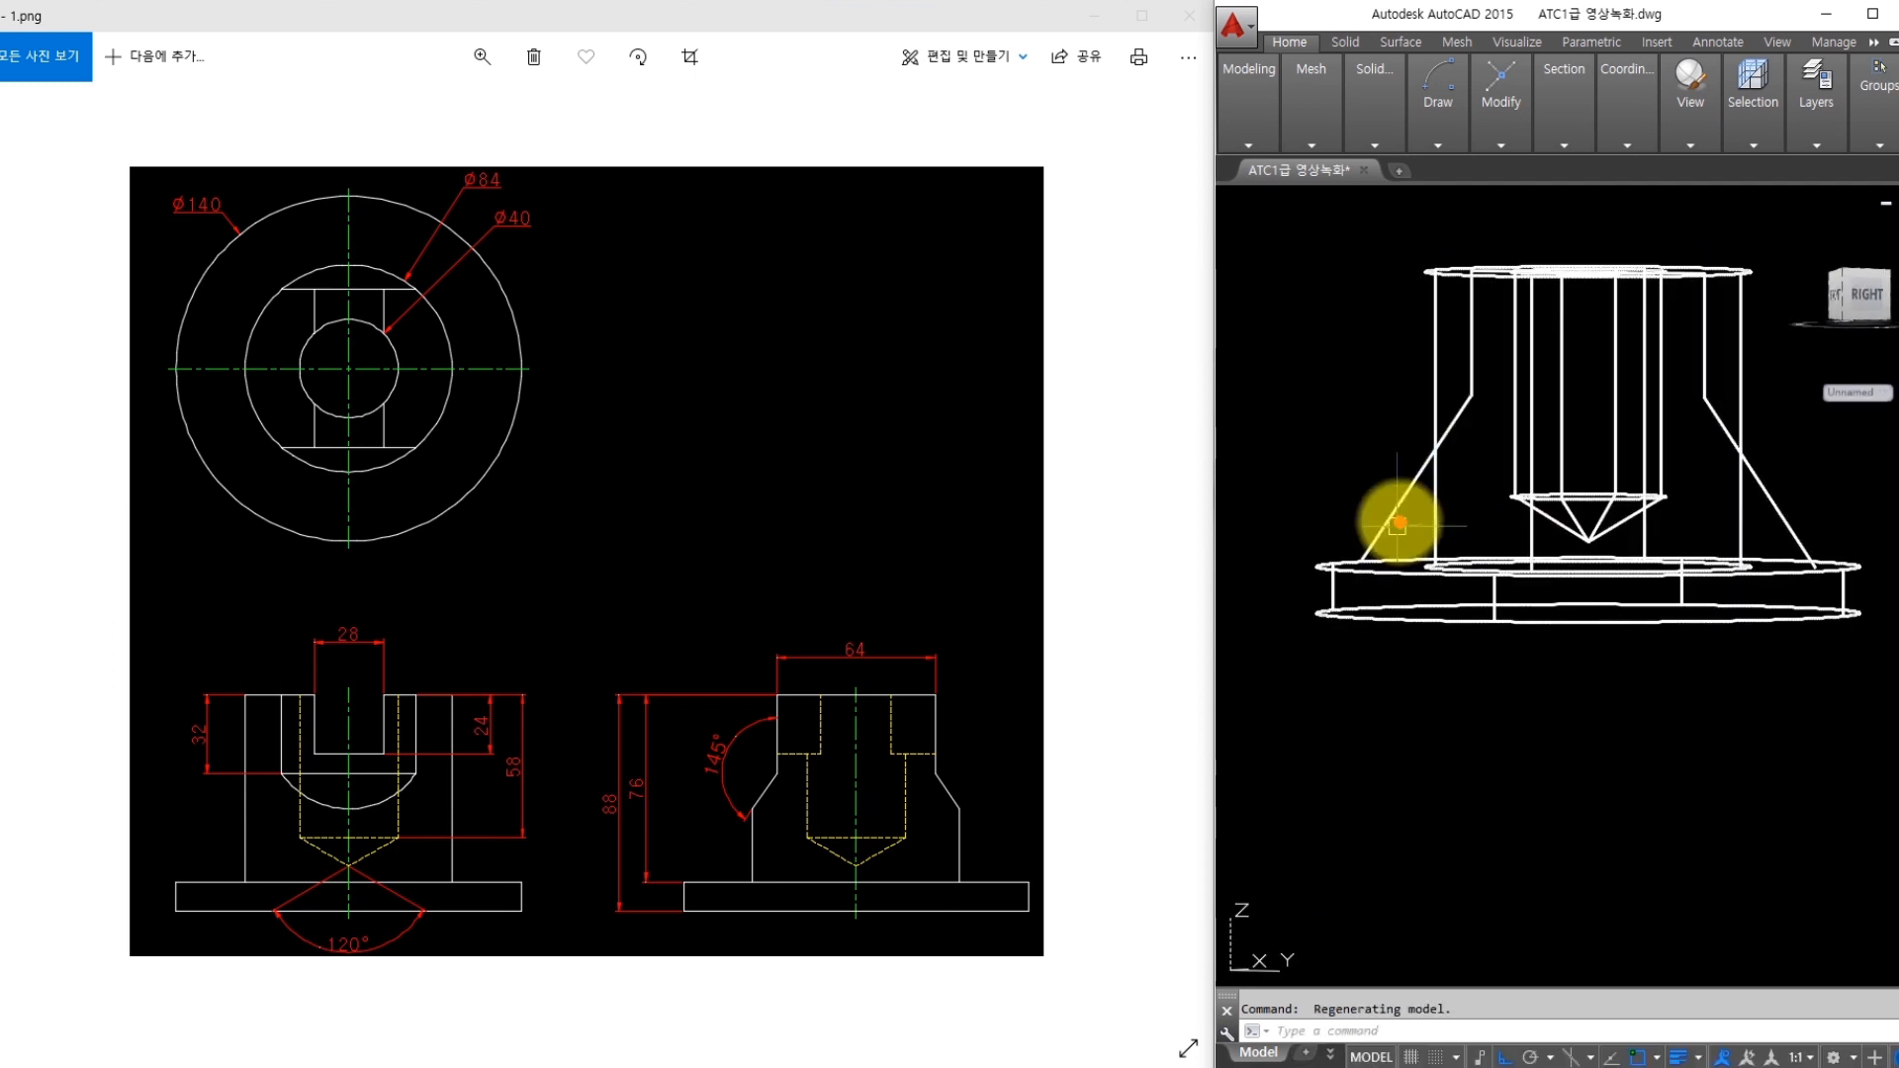
left_click_drag(1342, 563, 1464, 401)
key("Escape")
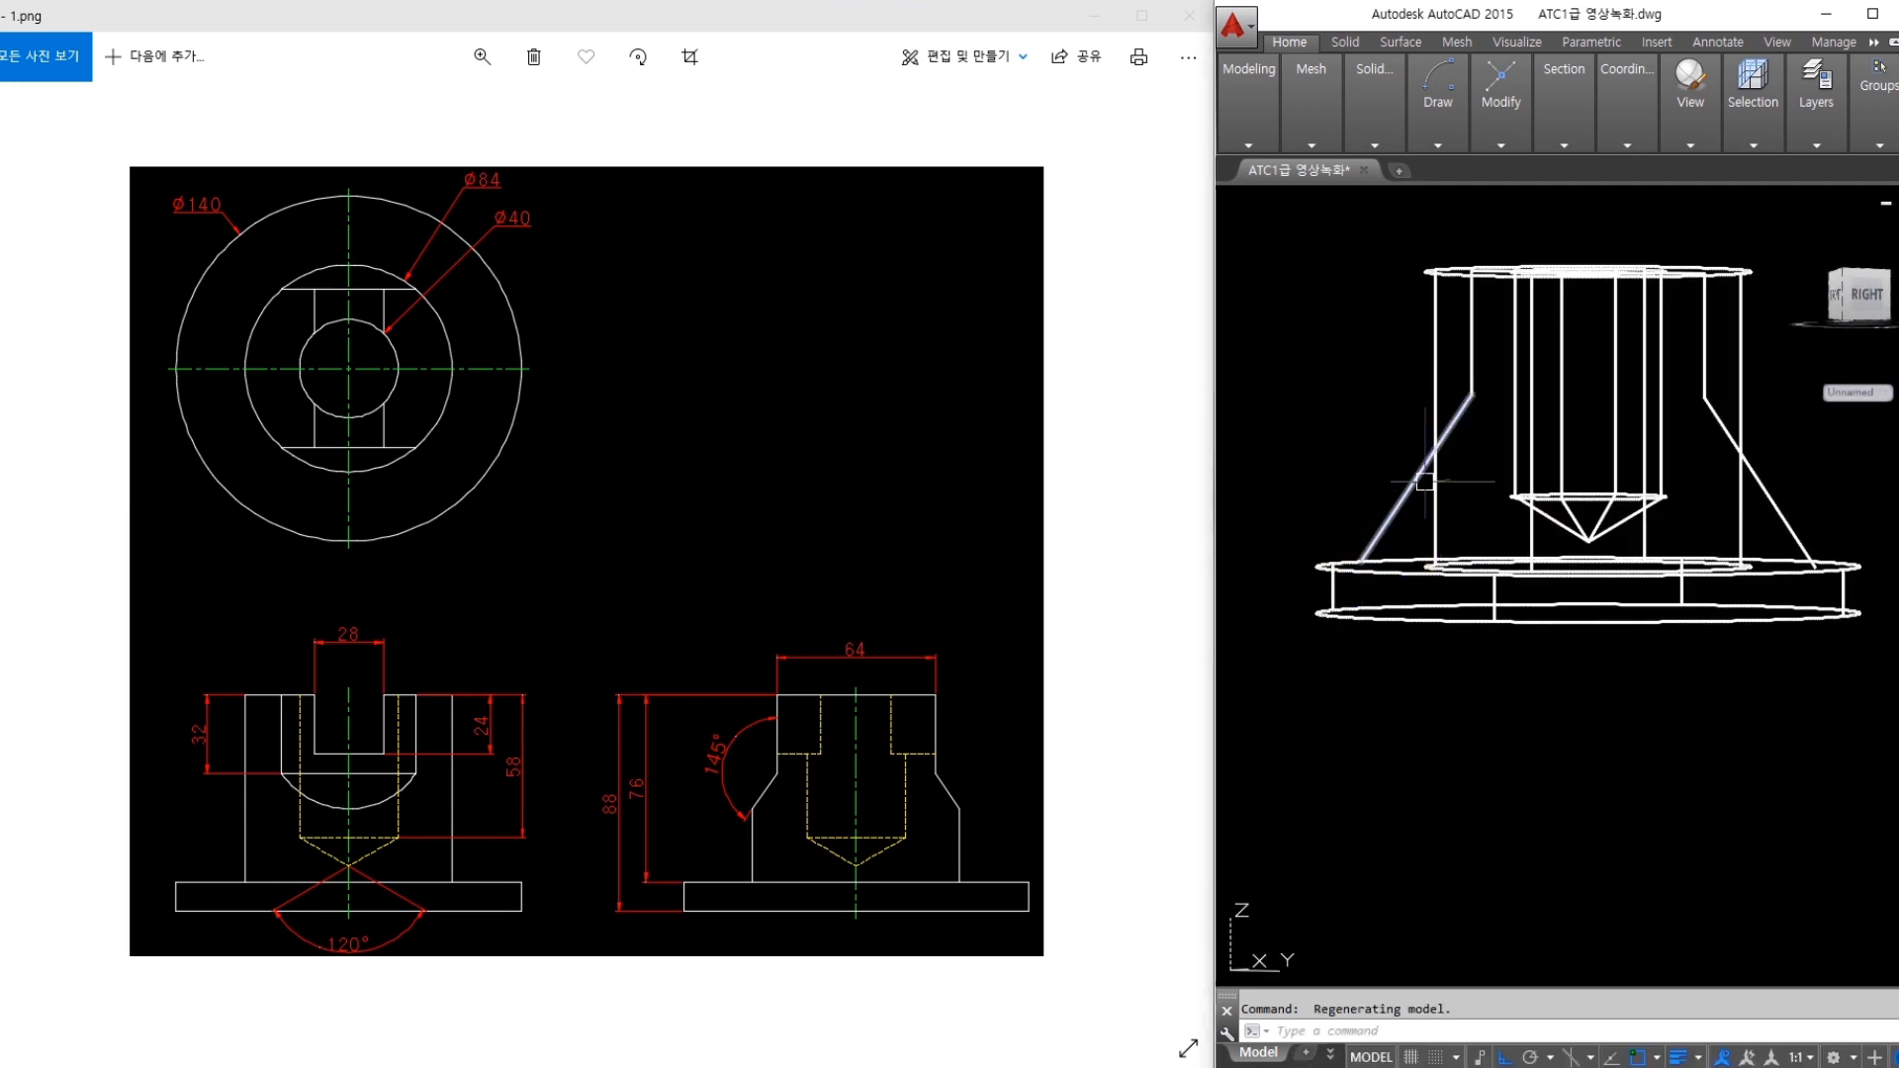
Shorten both angled lines at their lower ends with Lengthen, using a delta of -4
middle_click_drag(1430, 484, 1436, 517)
type("en")
key("Return")
type("de")
key("Return")
type("-3")
key("Return")
left_click(1381, 561)
left_click(1747, 551)
key("Escape")
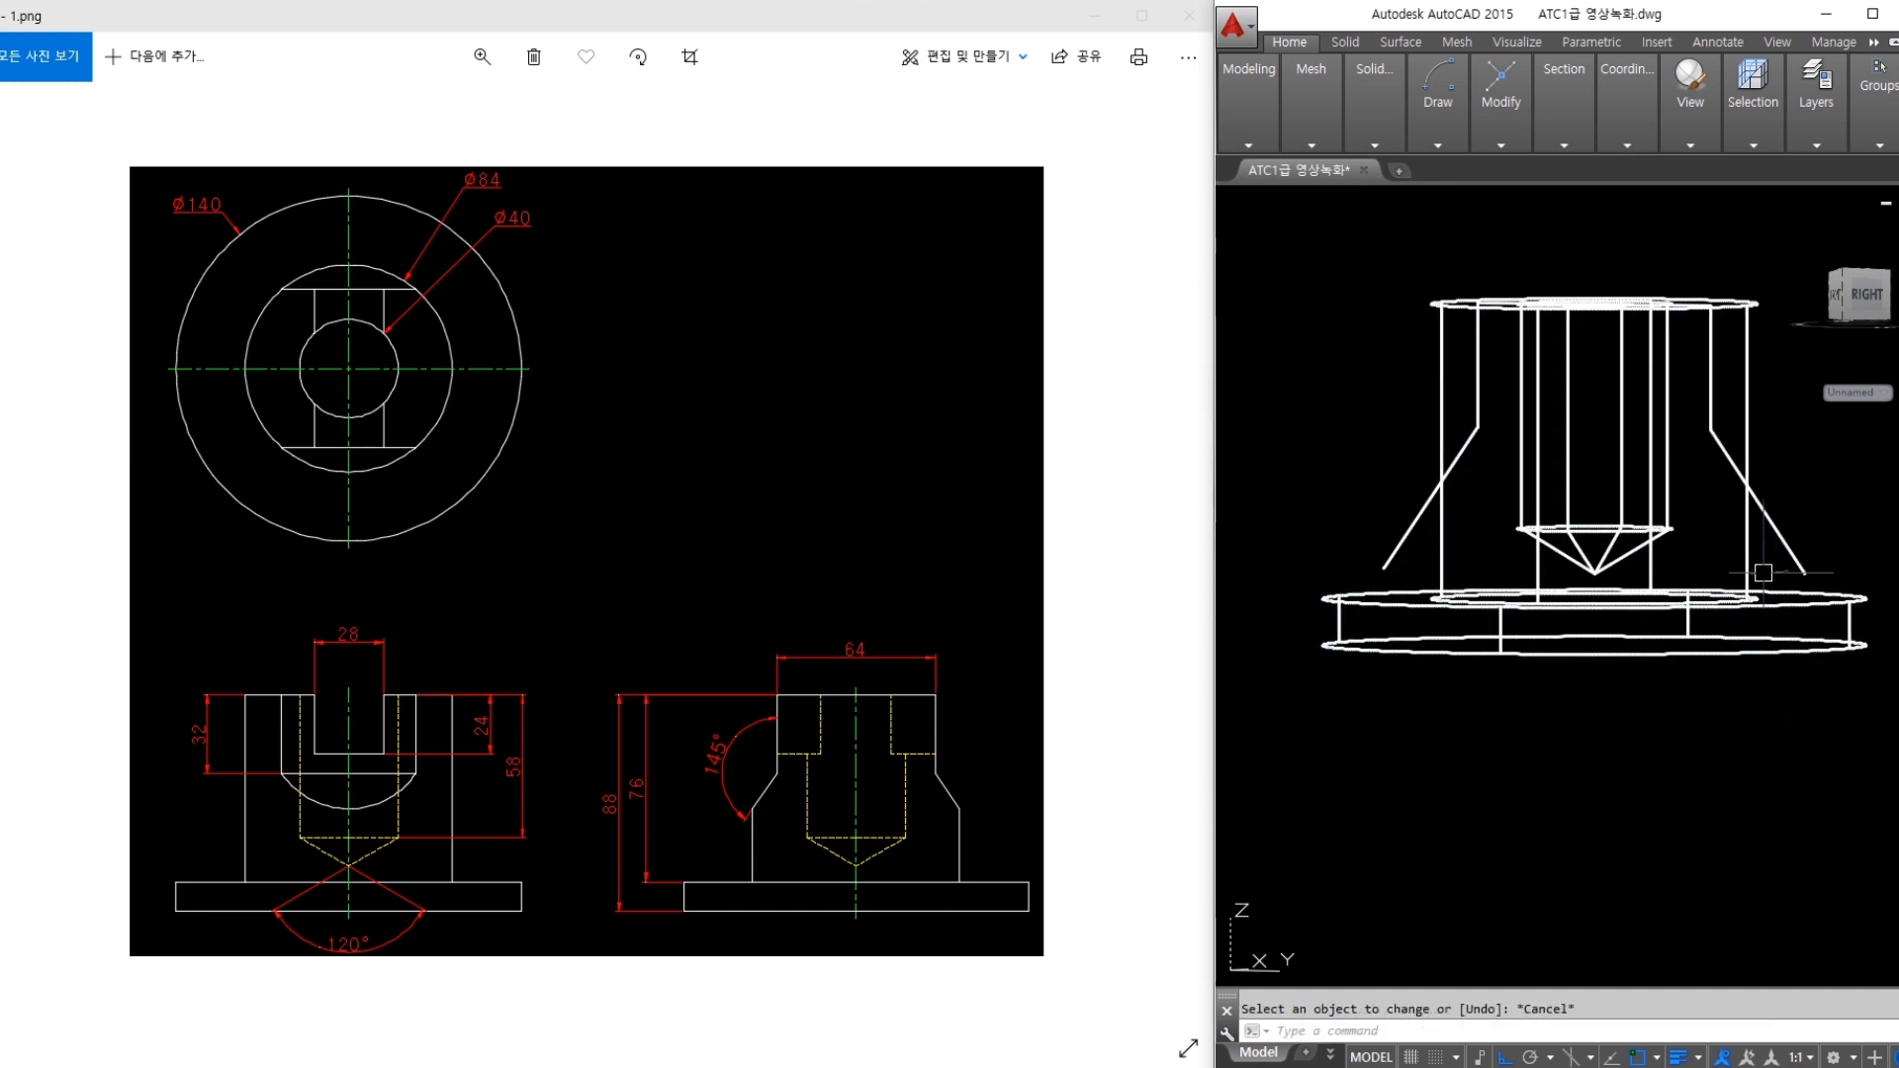
Shorten the outline's right-hand angled line once more, reusing the -4 delta
key("Return")
type("de")
key("Return")
key("Return")
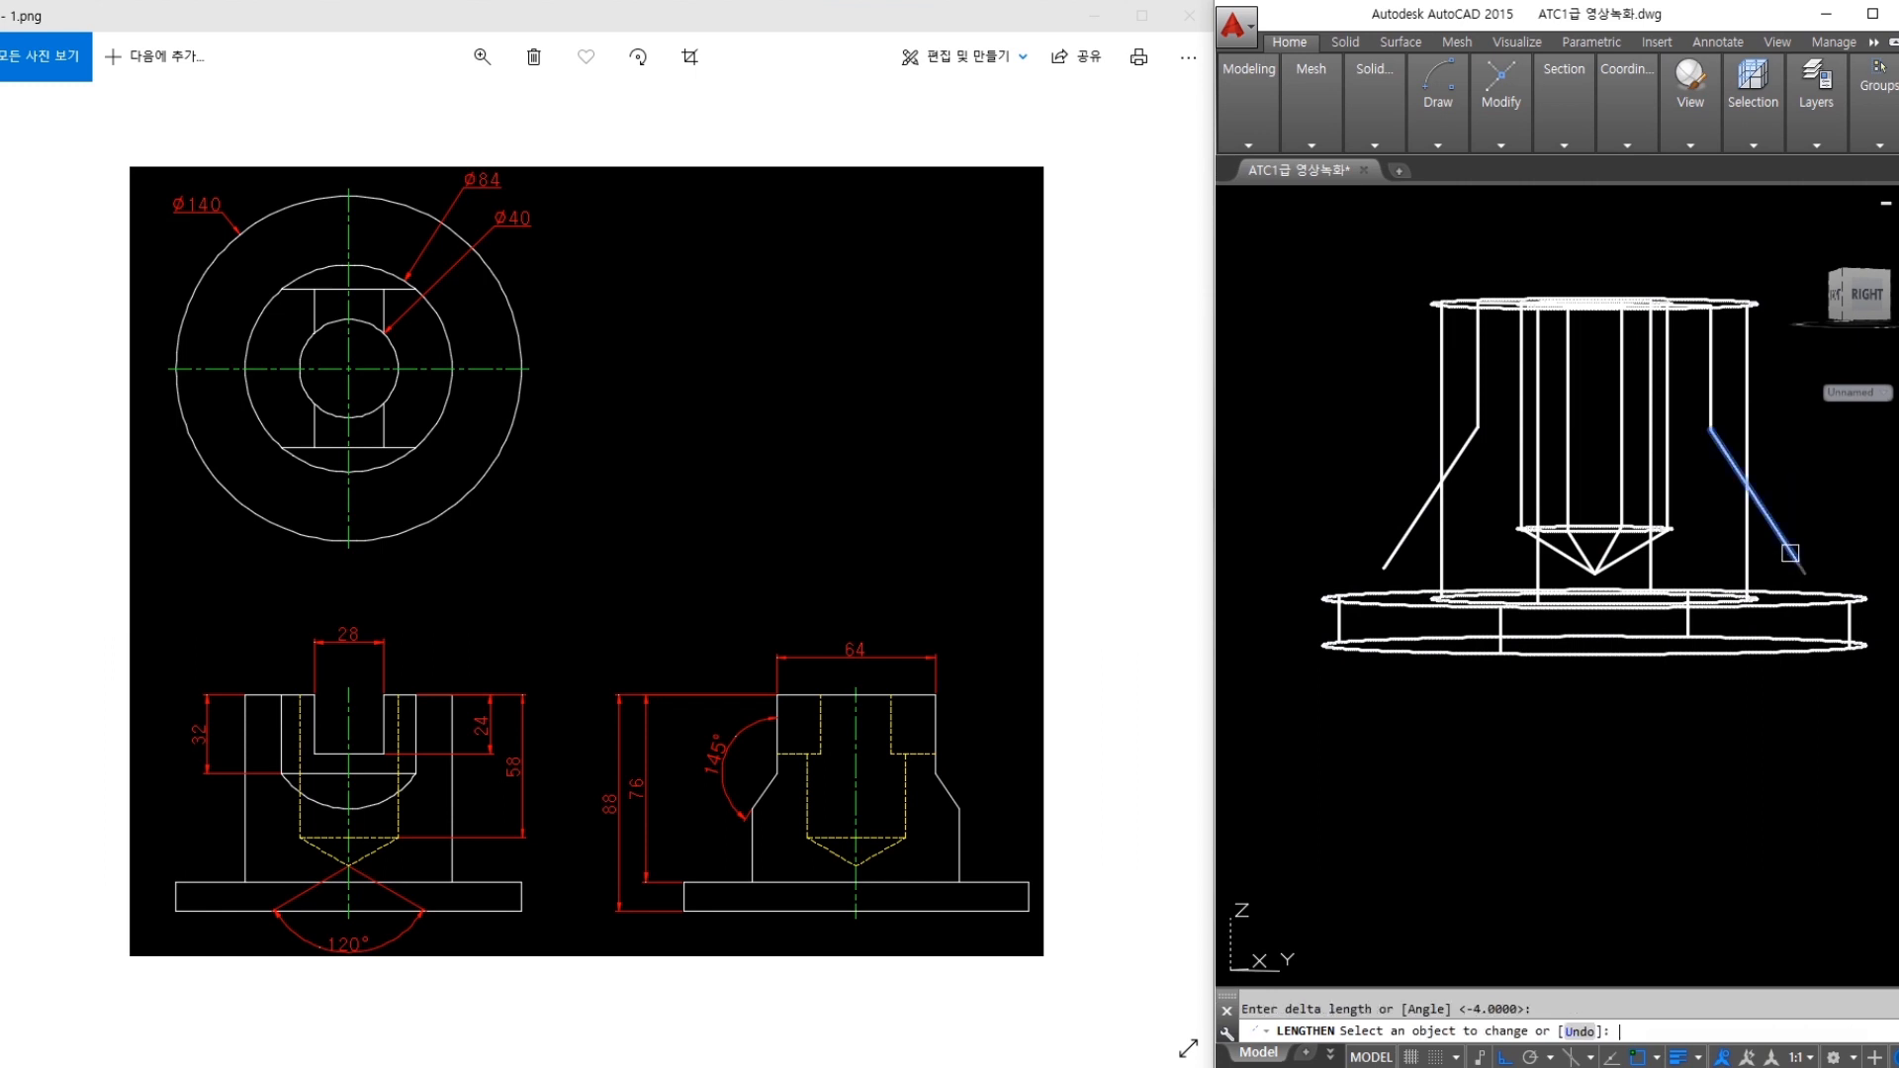
key("Escape")
Orbit to see the solid's top face and set the visual style back to Conceptual
middle_click_drag(1768, 611, 1768, 647, "shift")
left_click(1705, 129)
left_click(1717, 172)
left_click(1711, 194)
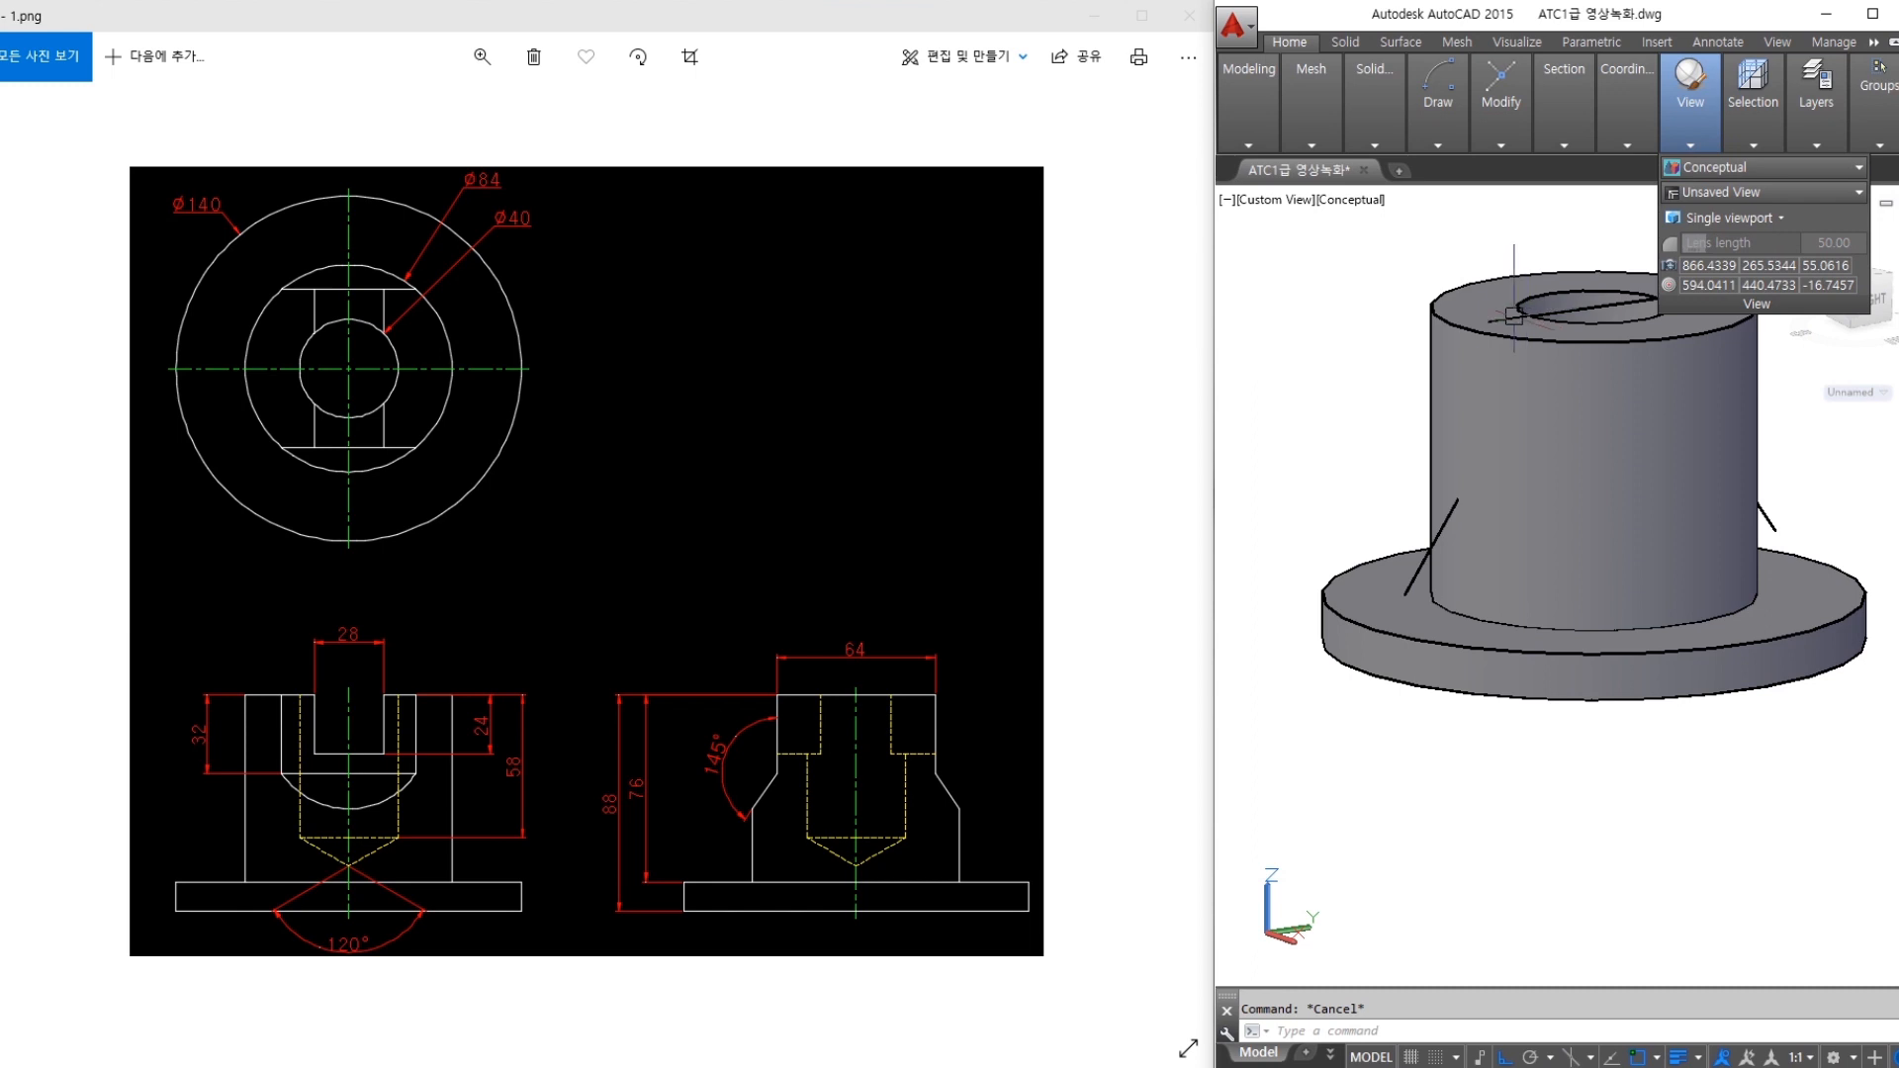
type("e")
mouse_move(1284, 305)
left_mouse_down()
mouse_move(1334, 323)
mouse_move(1386, 263)
mouse_move(1469, 356)
mouse_move(1461, 480)
mouse_move(1416, 591)
left_mouse_up()
mouse_move(1693, 327)
left_mouse_down()
mouse_move(1679, 424)
mouse_move(1750, 560)
left_mouse_up()
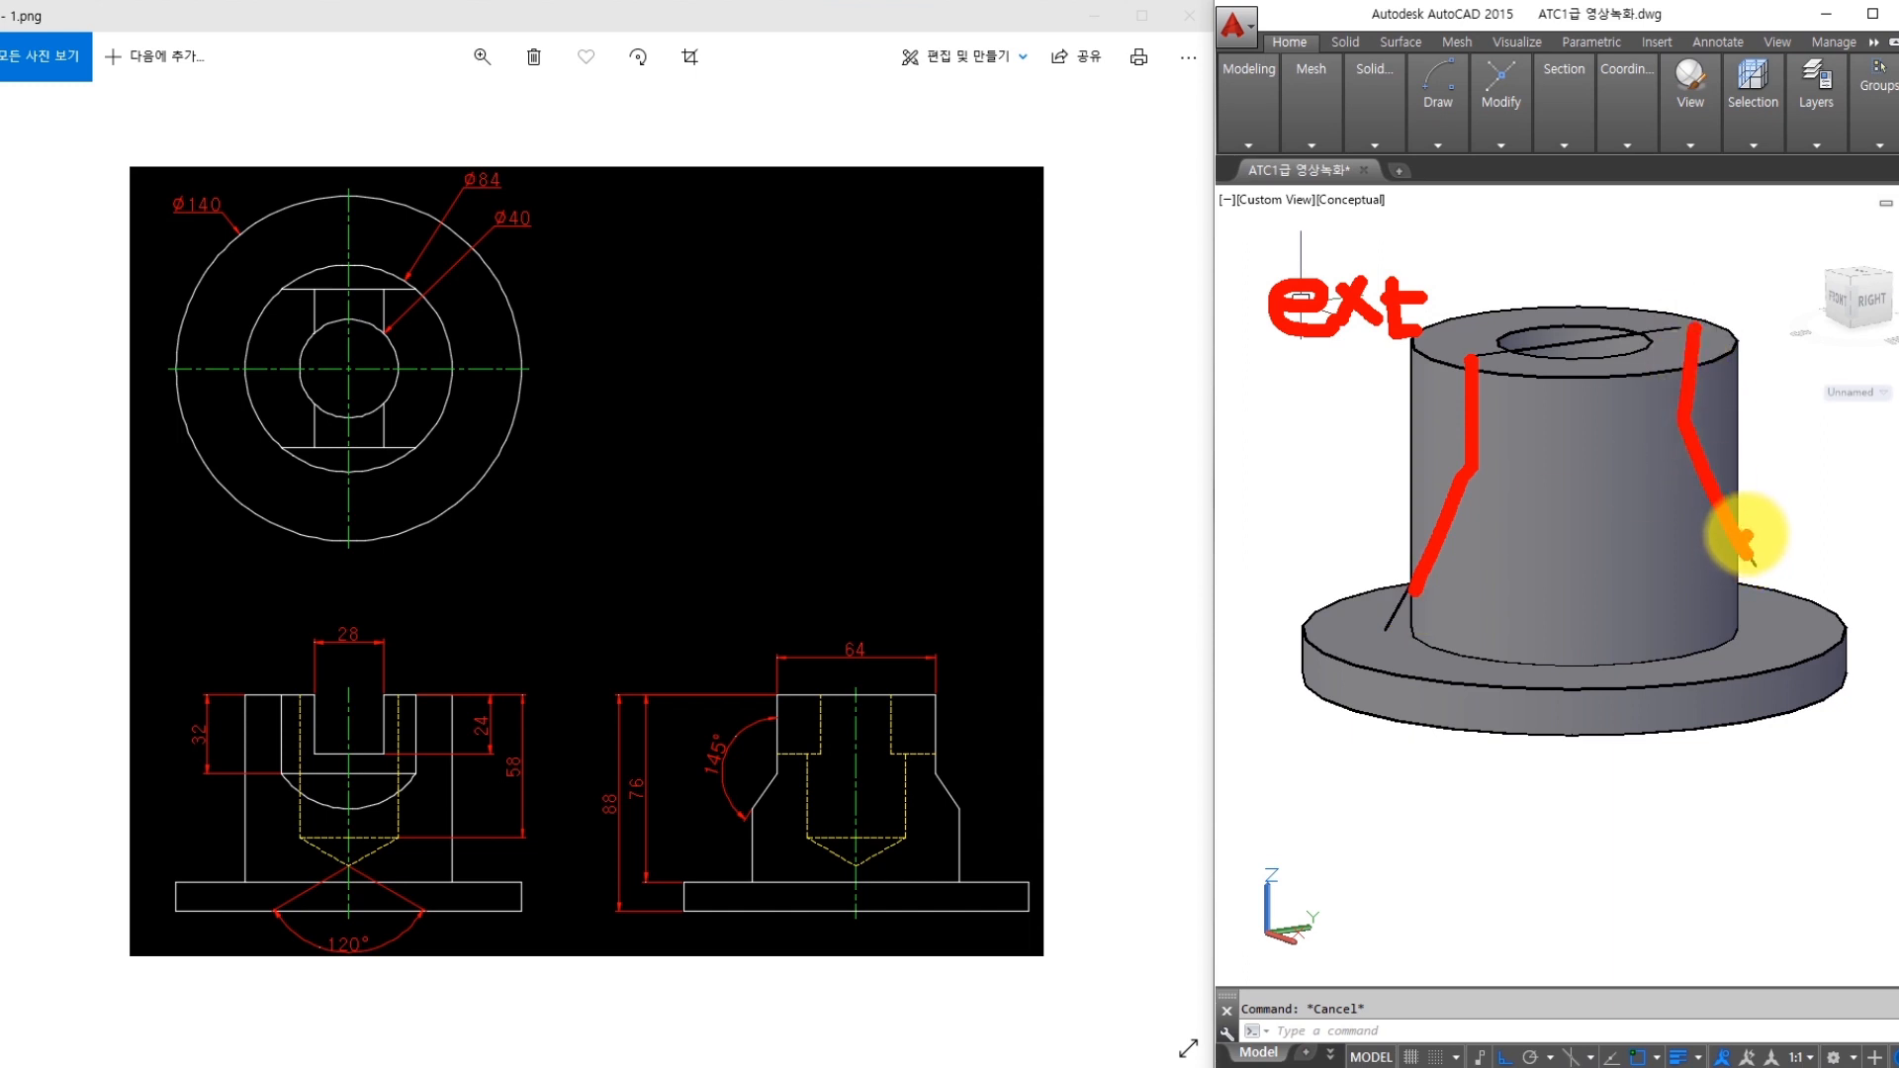
key("Escape")
Extrude the outline's left vertical and angled lines into surfaces reaching out past the cylinder
type("ext")
key("Return")
left_click(1322, 313)
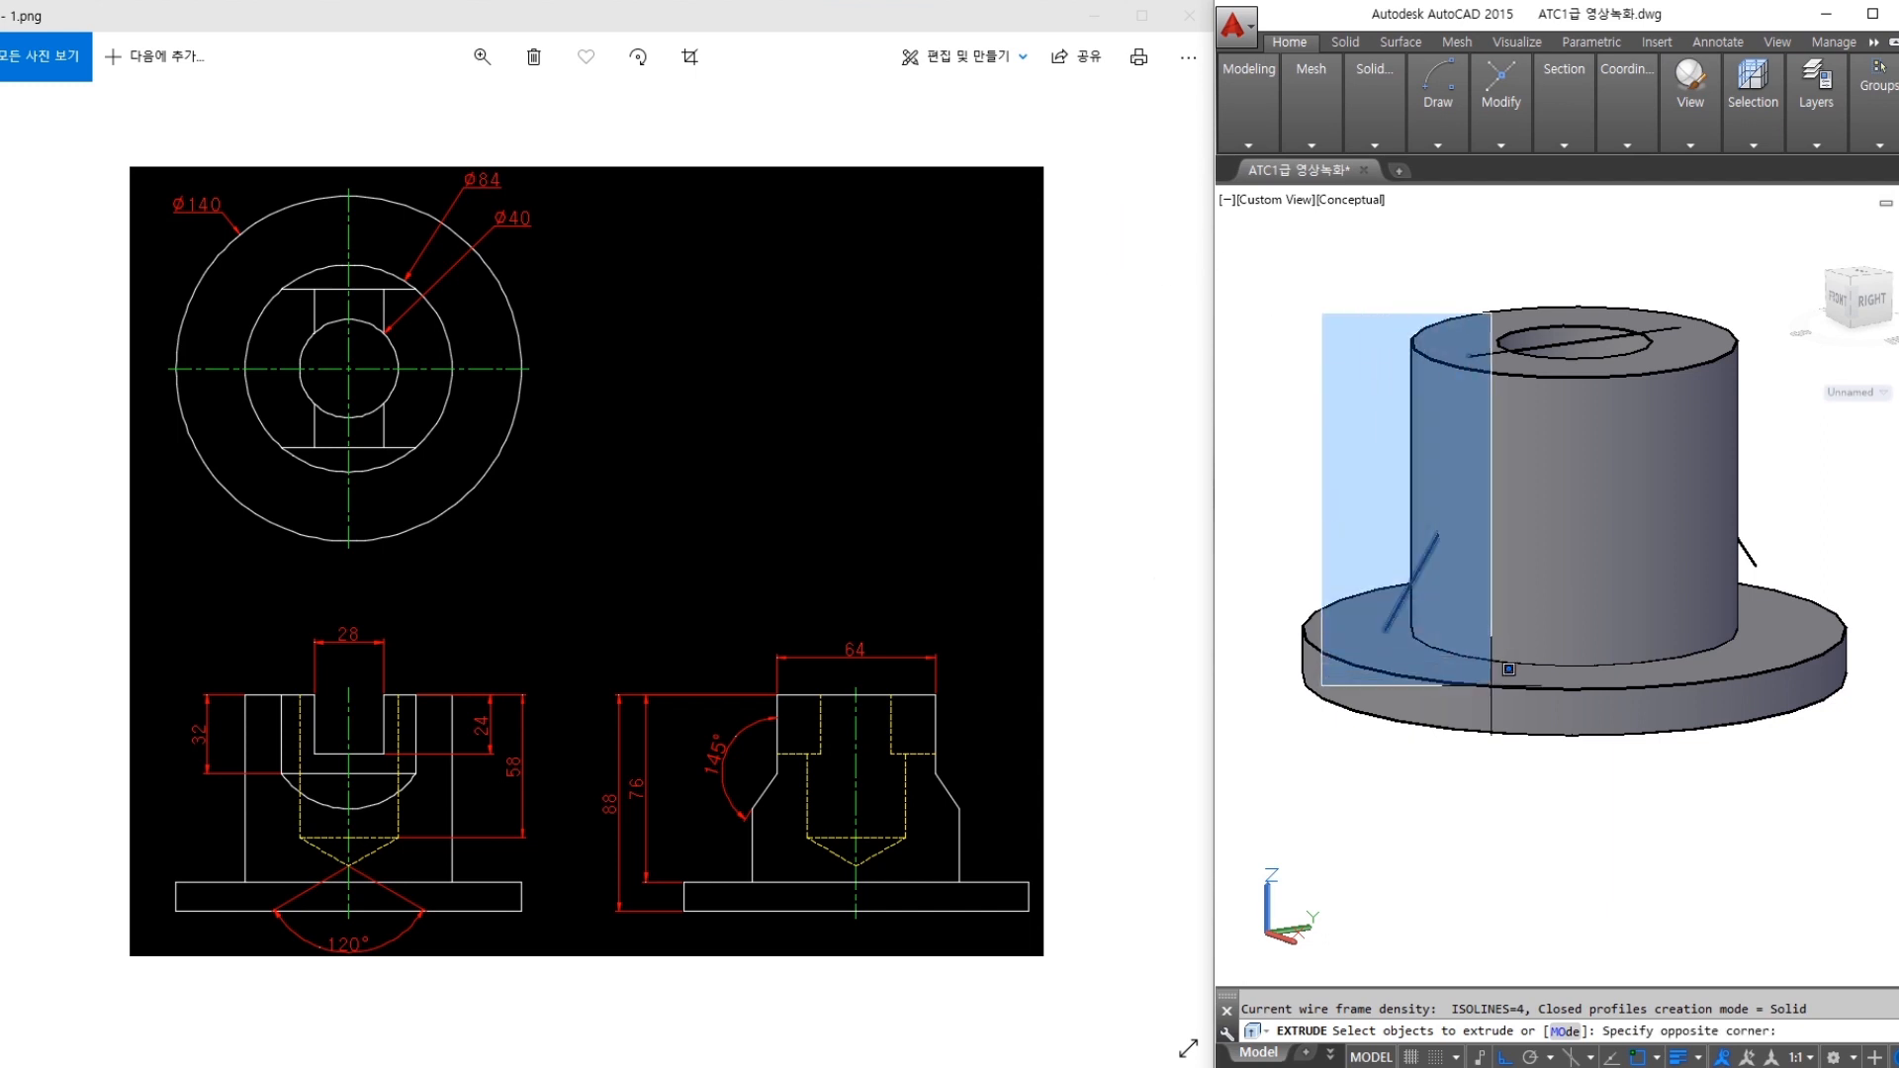
left_click(1495, 689)
key("Return")
scroll(1316, 361, "down", 2)
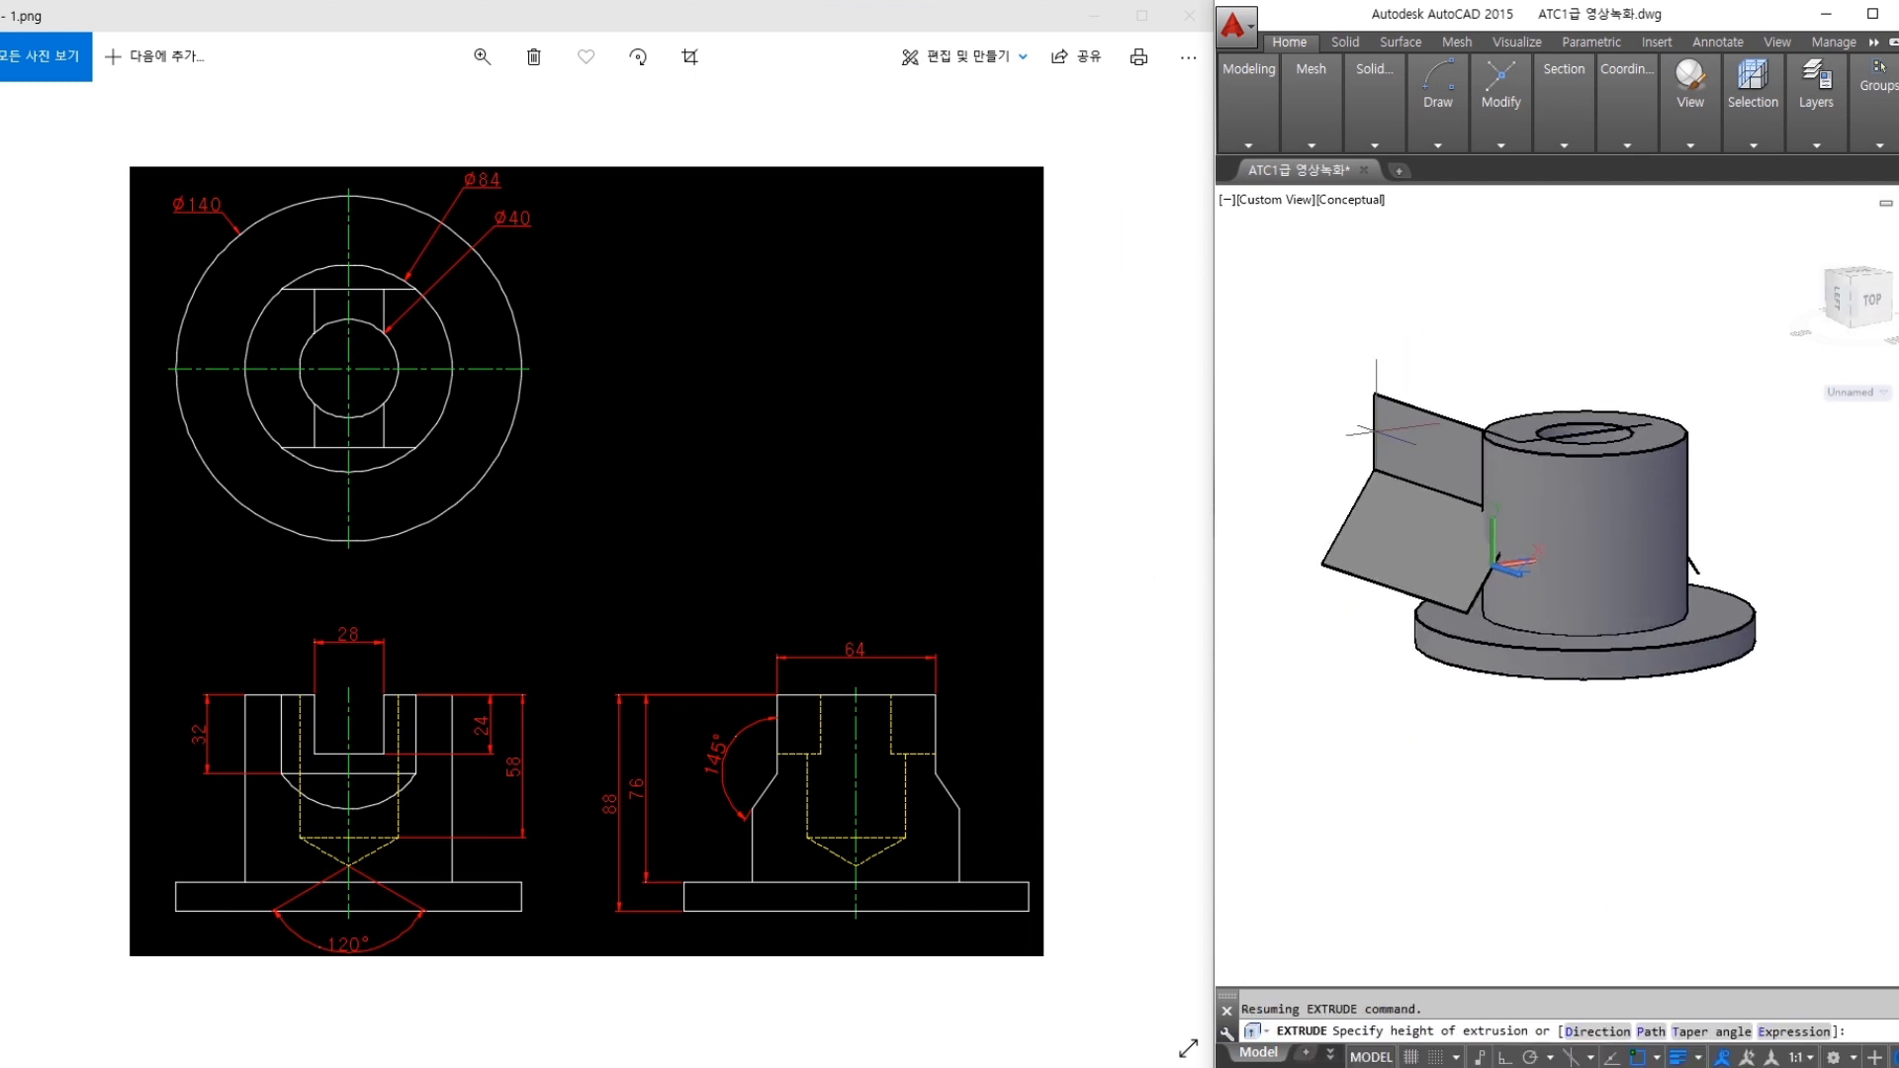
left_click(1293, 393)
Extrude the outline's right-hand vertical and angled lines into surfaces reaching out past the cylinder
key("Return")
left_click(1636, 370)
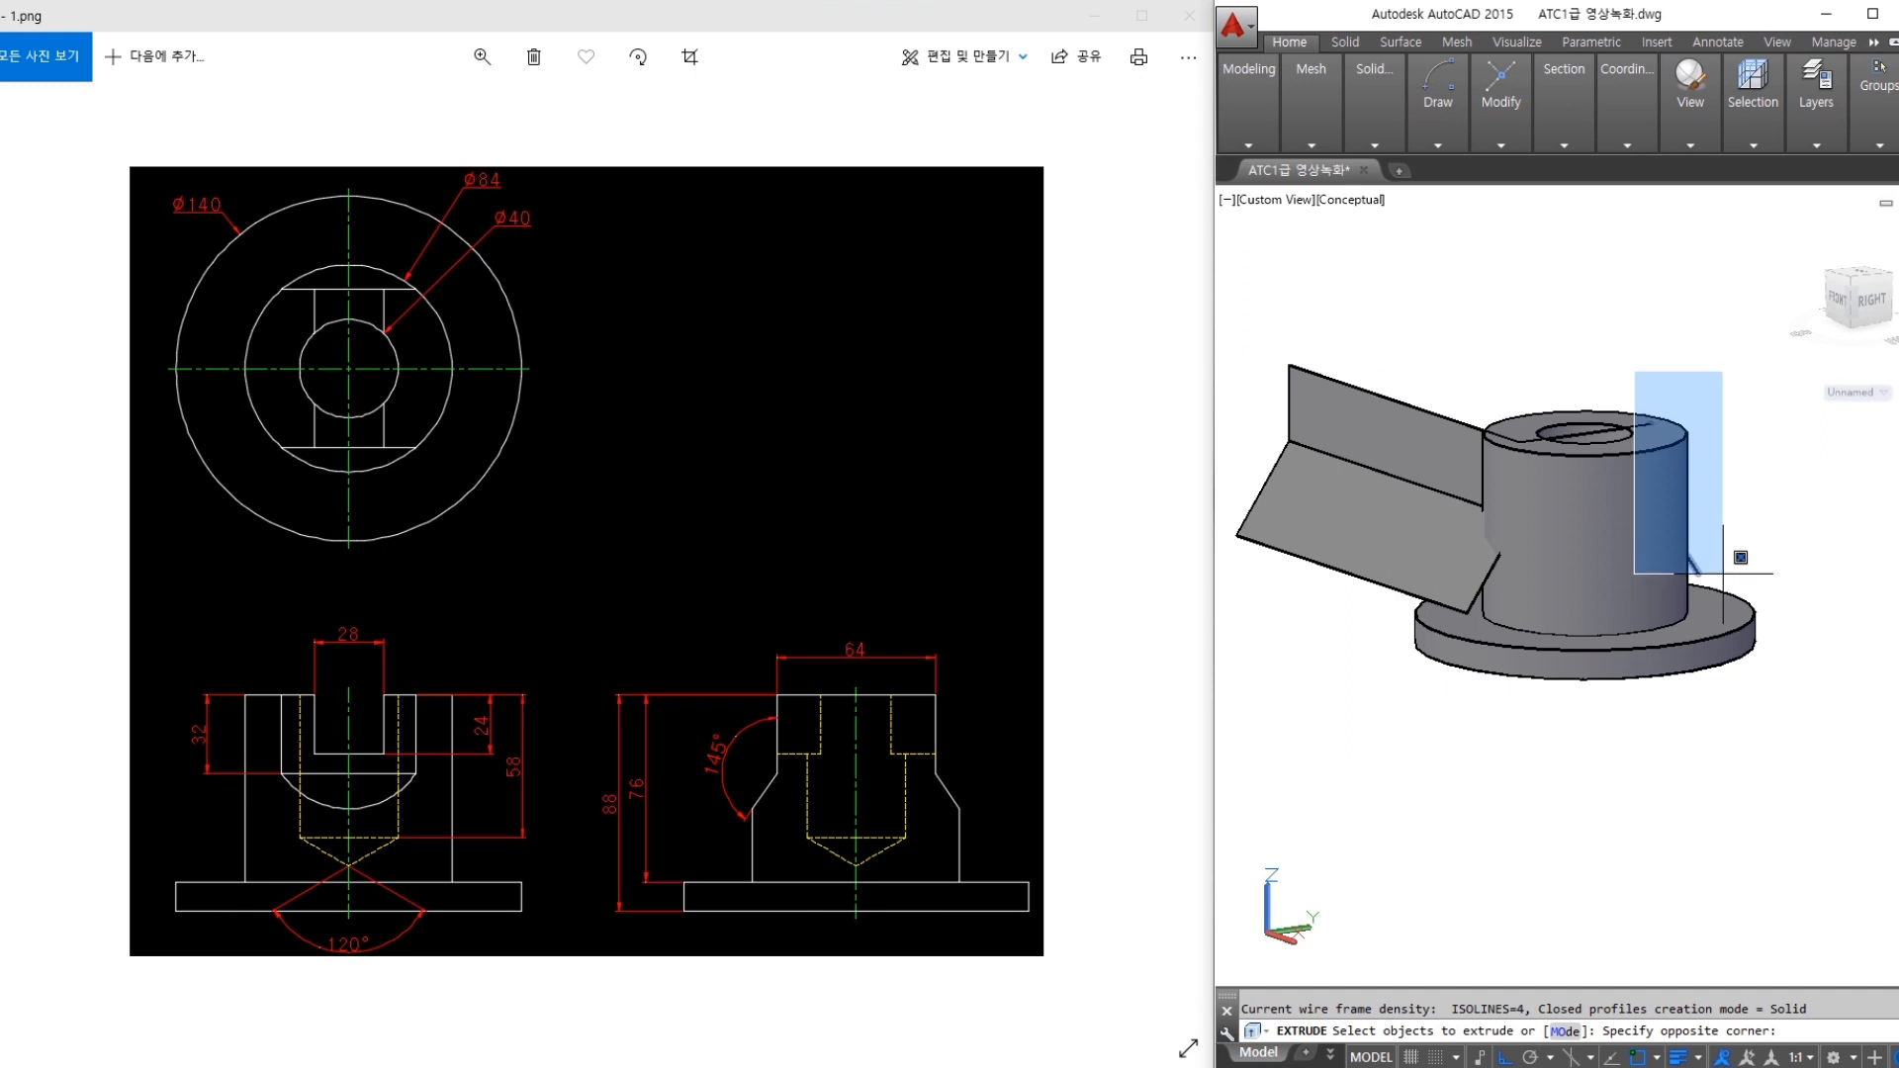
left_click(1722, 574)
key("Return")
middle_click_drag(1721, 521, 1529, 441, "shift")
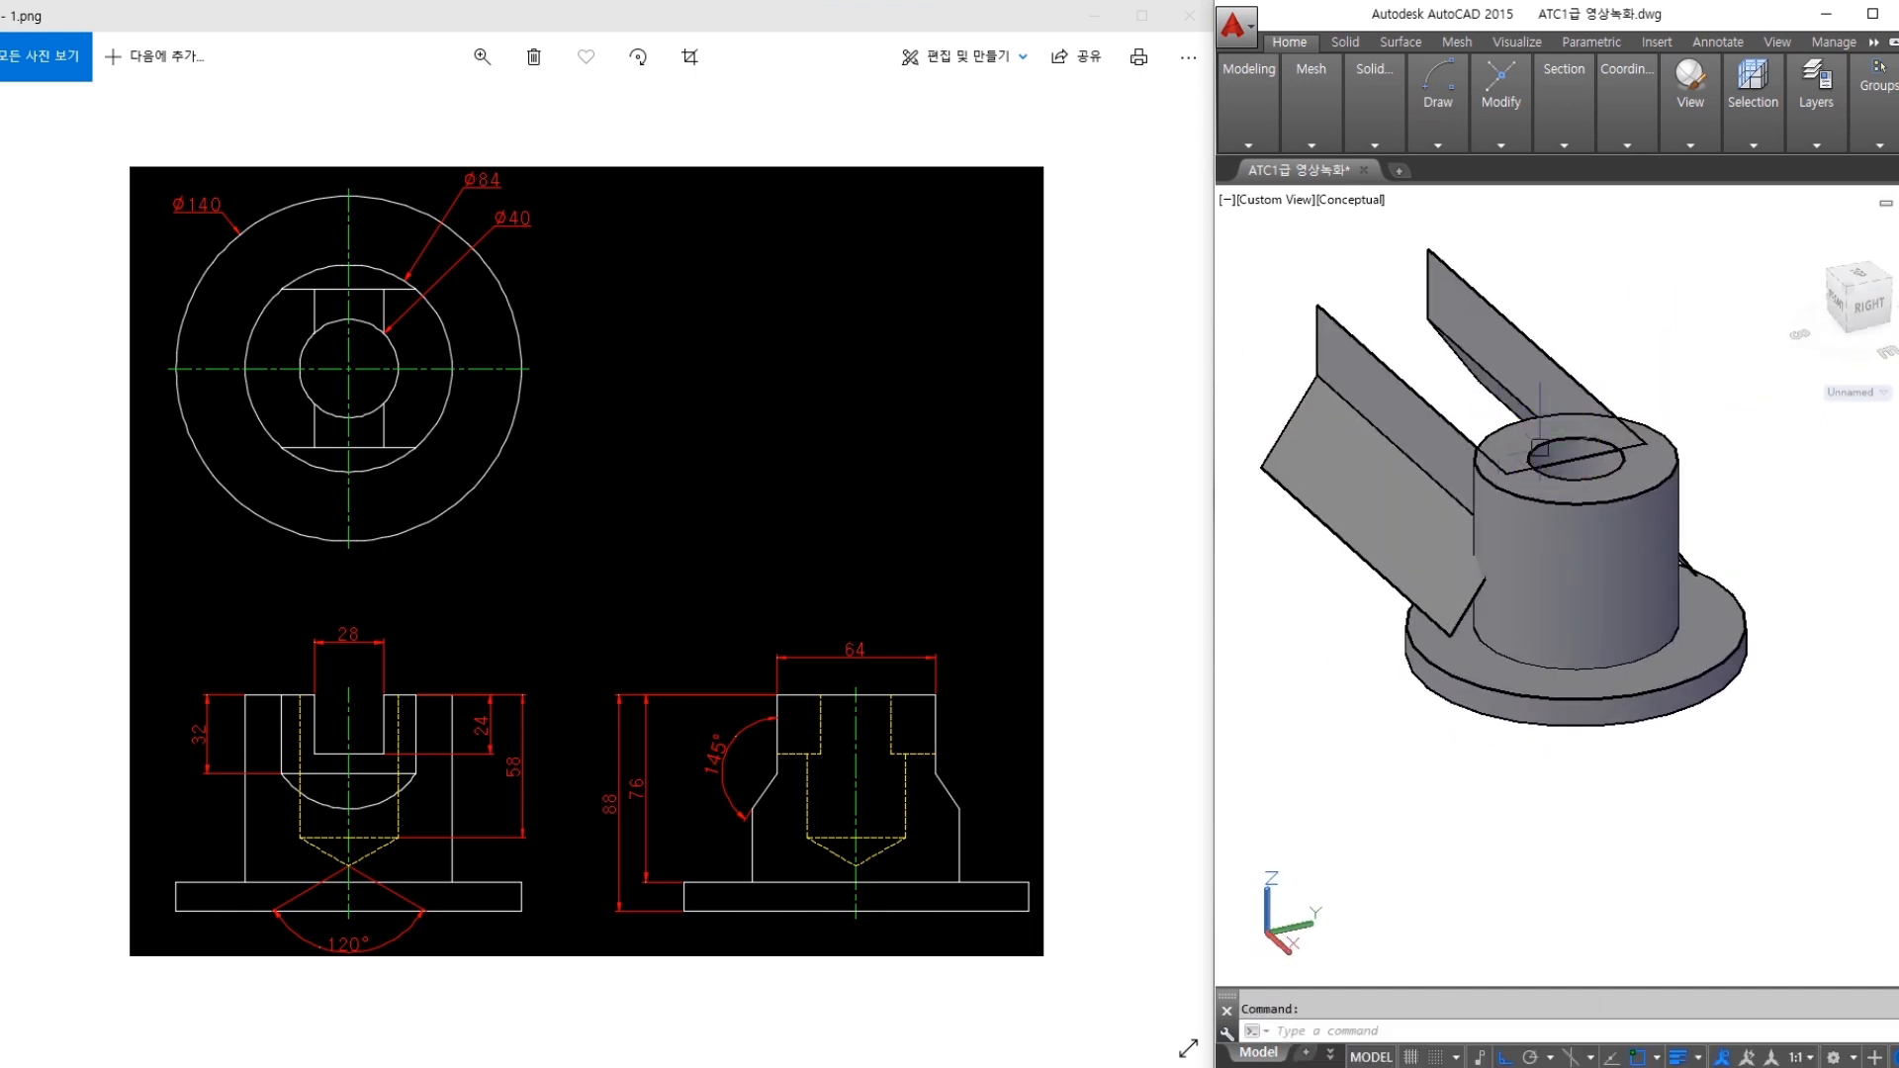
Extrude the left-hand angled and vertical surfaces outward into solid cutting blocks that cover the waste beside the cylinder
scroll(1451, 427, "down", 2)
scroll(1417, 408, "up", 2)
key("Return")
left_click(1411, 404)
key("Return")
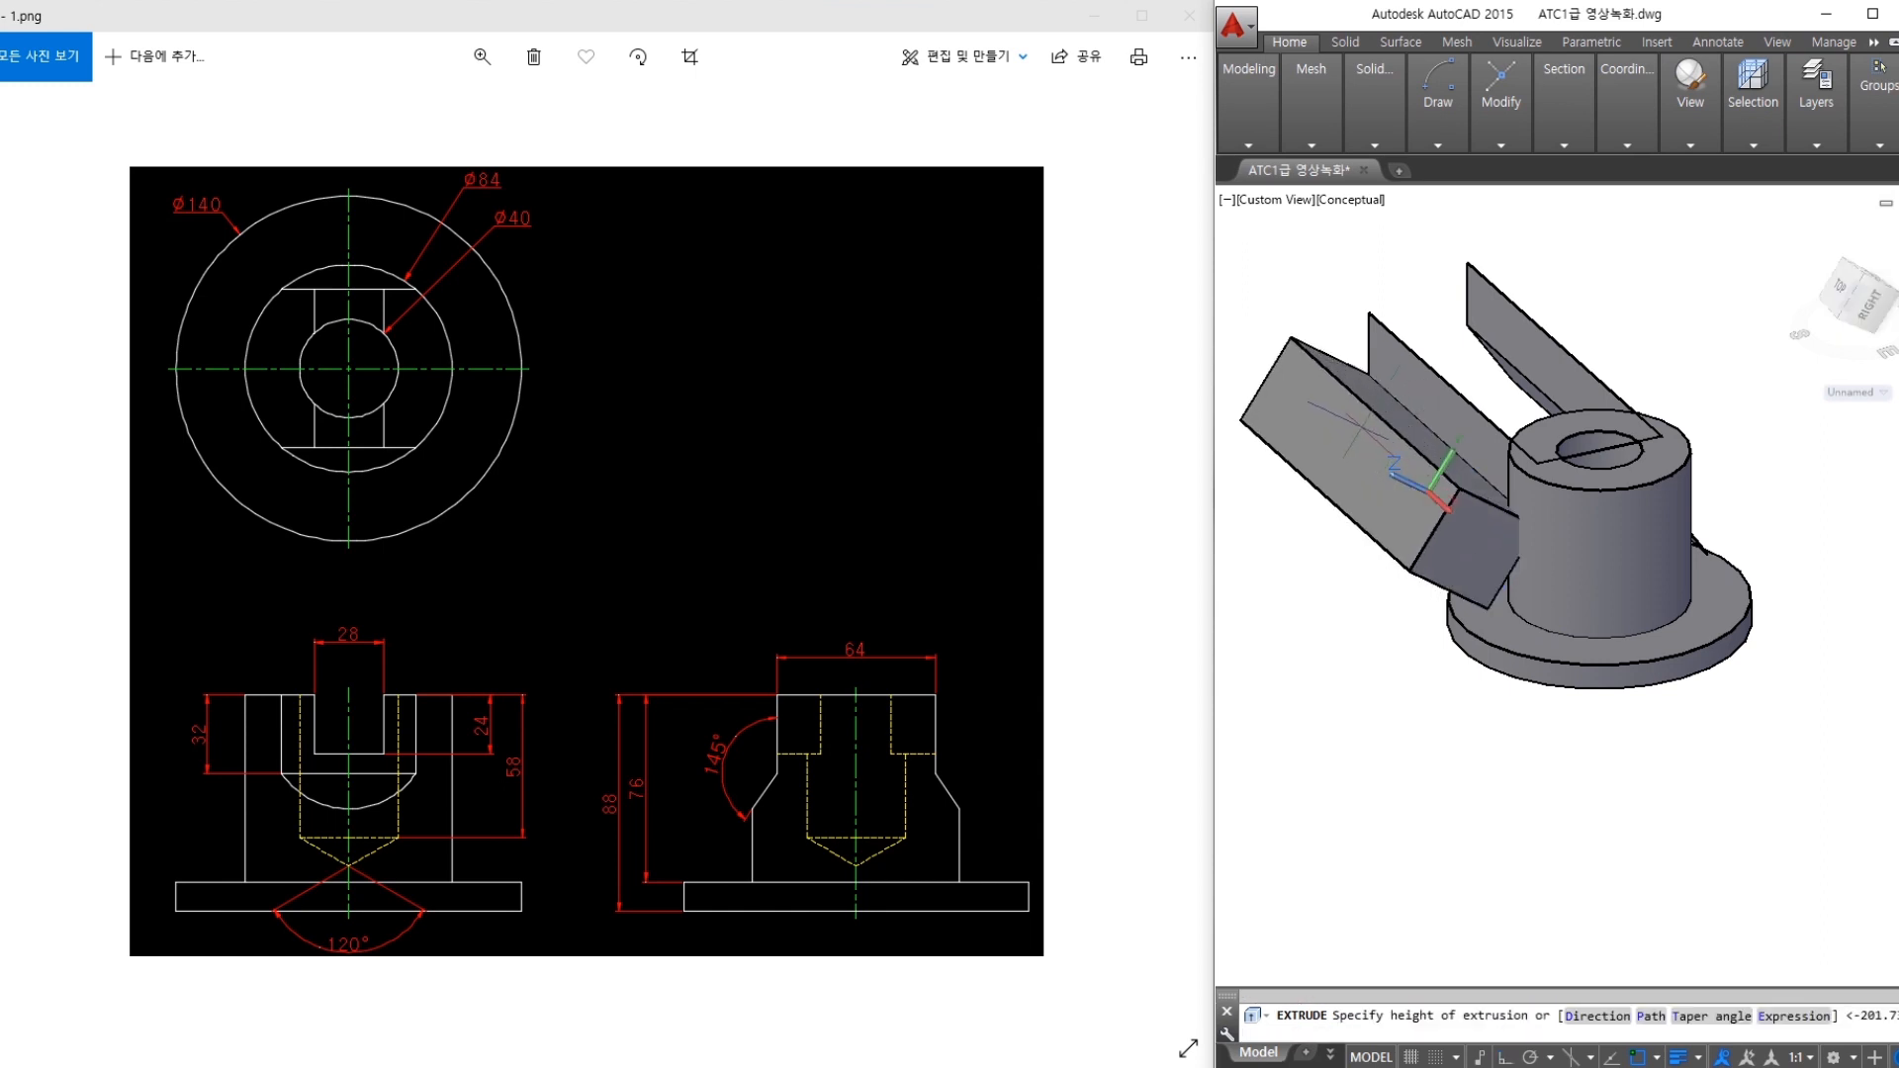
key("Return")
left_click(1424, 396)
key("Return")
left_click(1290, 522)
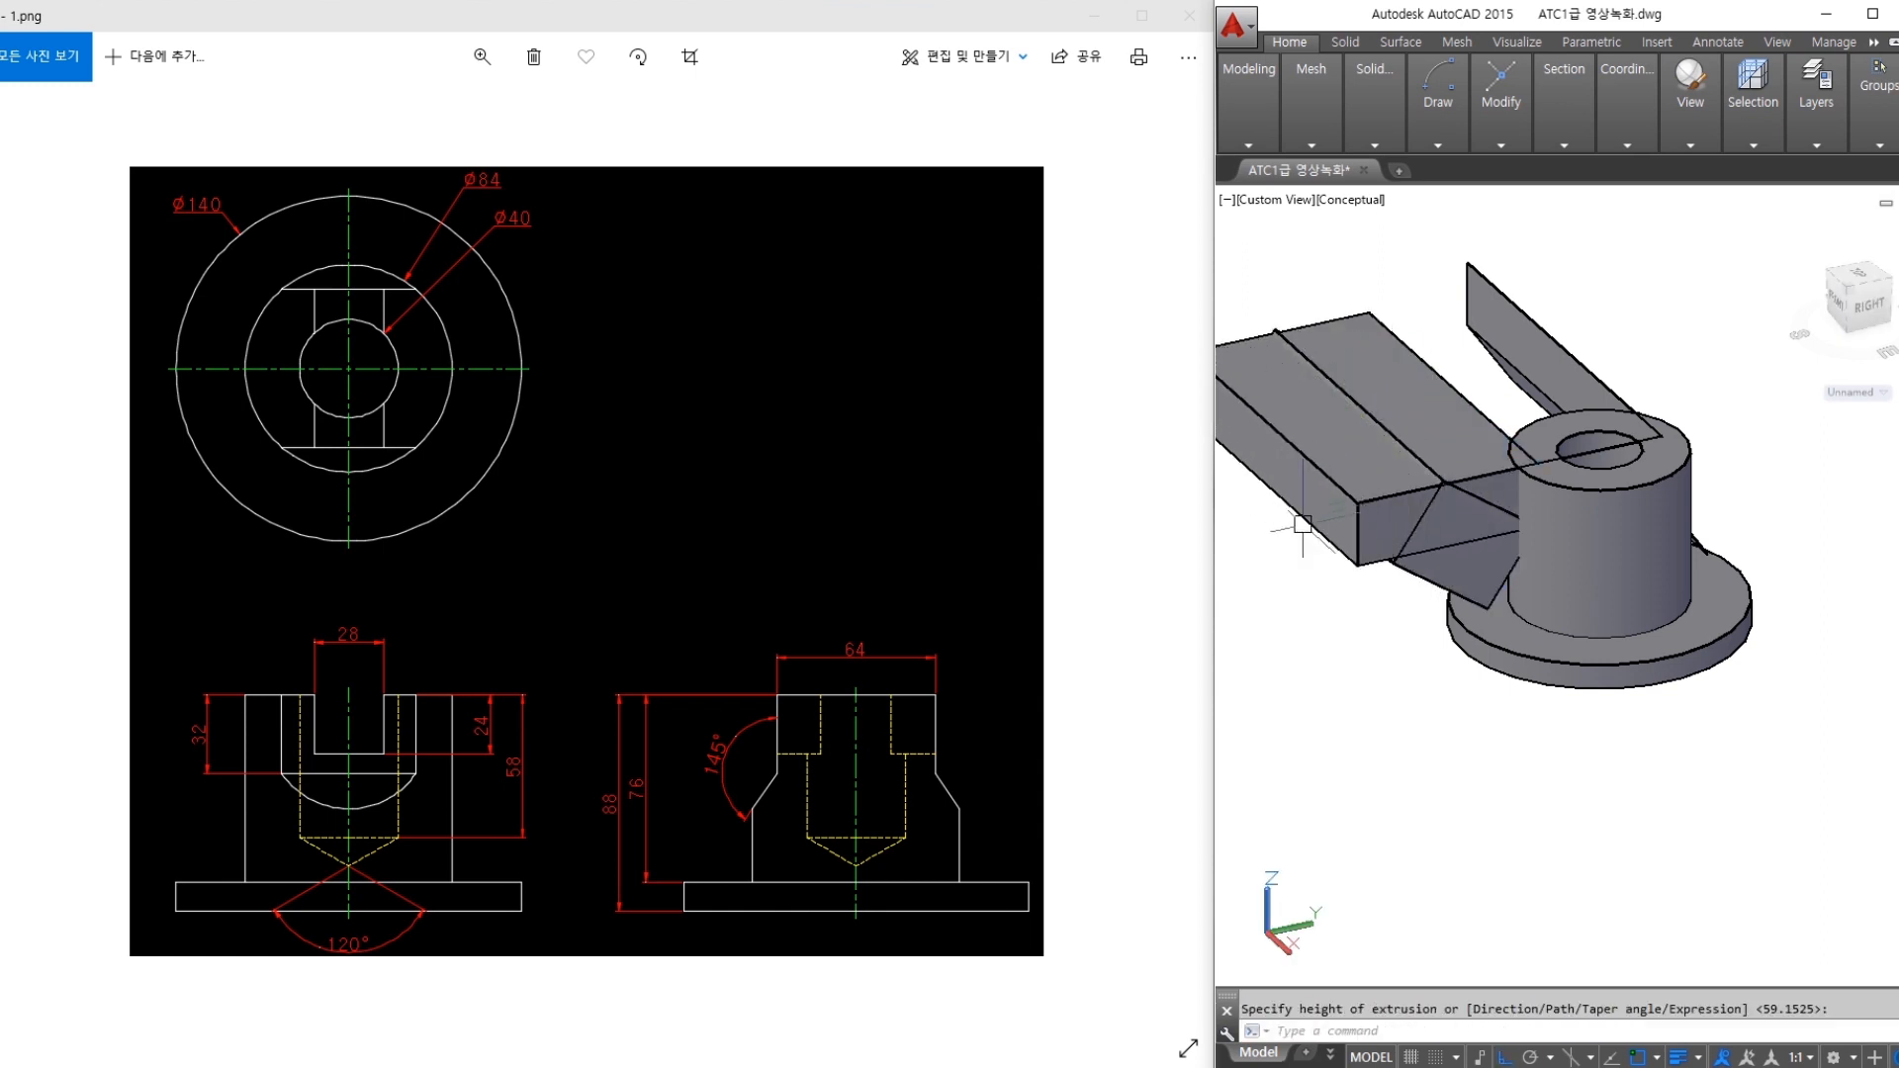
Extrude the right-hand angled and vertical surfaces outward into solid cutting blocks, matching those on the left side
middle_click_drag(1418, 488, 1643, 402, "shift")
type("ext")
key("Return")
key("Escape")
left_click(1717, 462)
key("Return")
left_click(1839, 390)
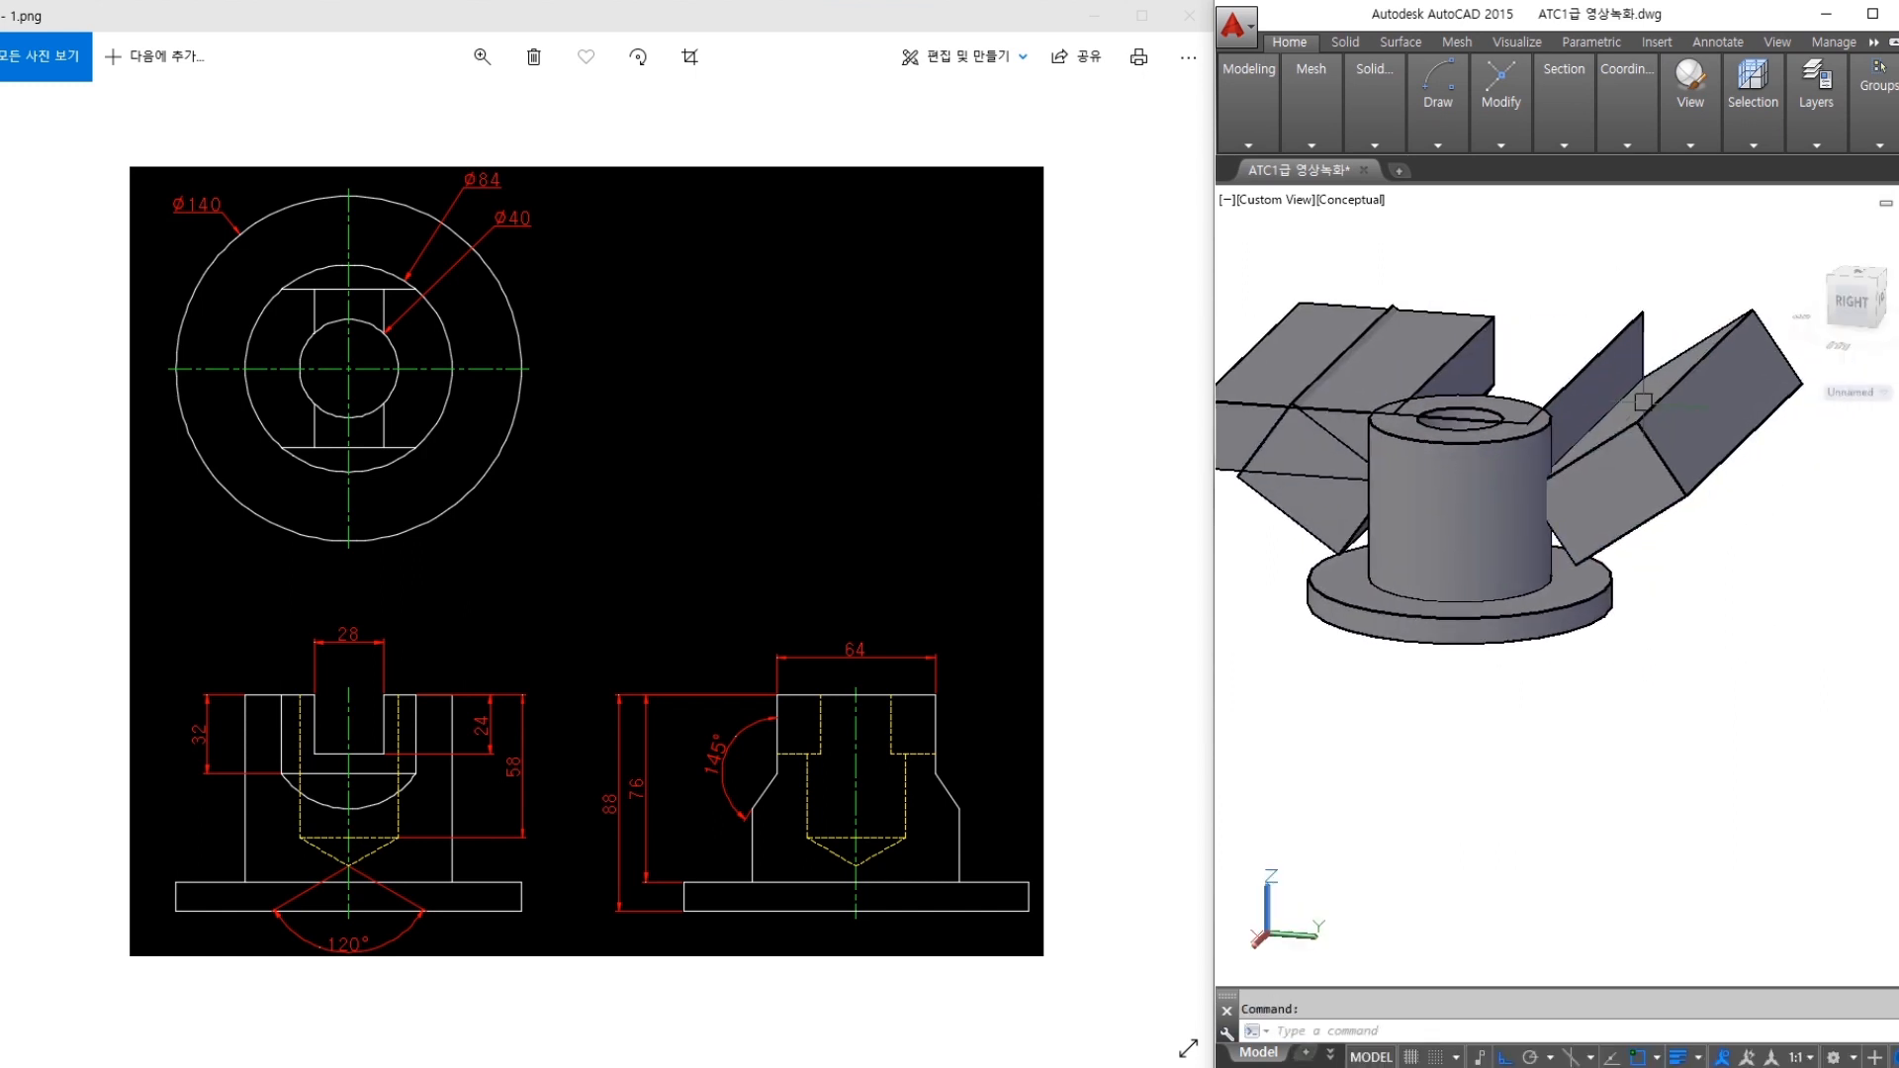
key("Return")
left_click(1605, 386)
key("Return")
left_click(1800, 510)
Move the cutting blocks on both sides along the X axis so that they pass fully through the cylinder
middle_click_drag(1476, 580, 1614, 603, "shift")
middle_click_drag(1609, 595, 1700, 665)
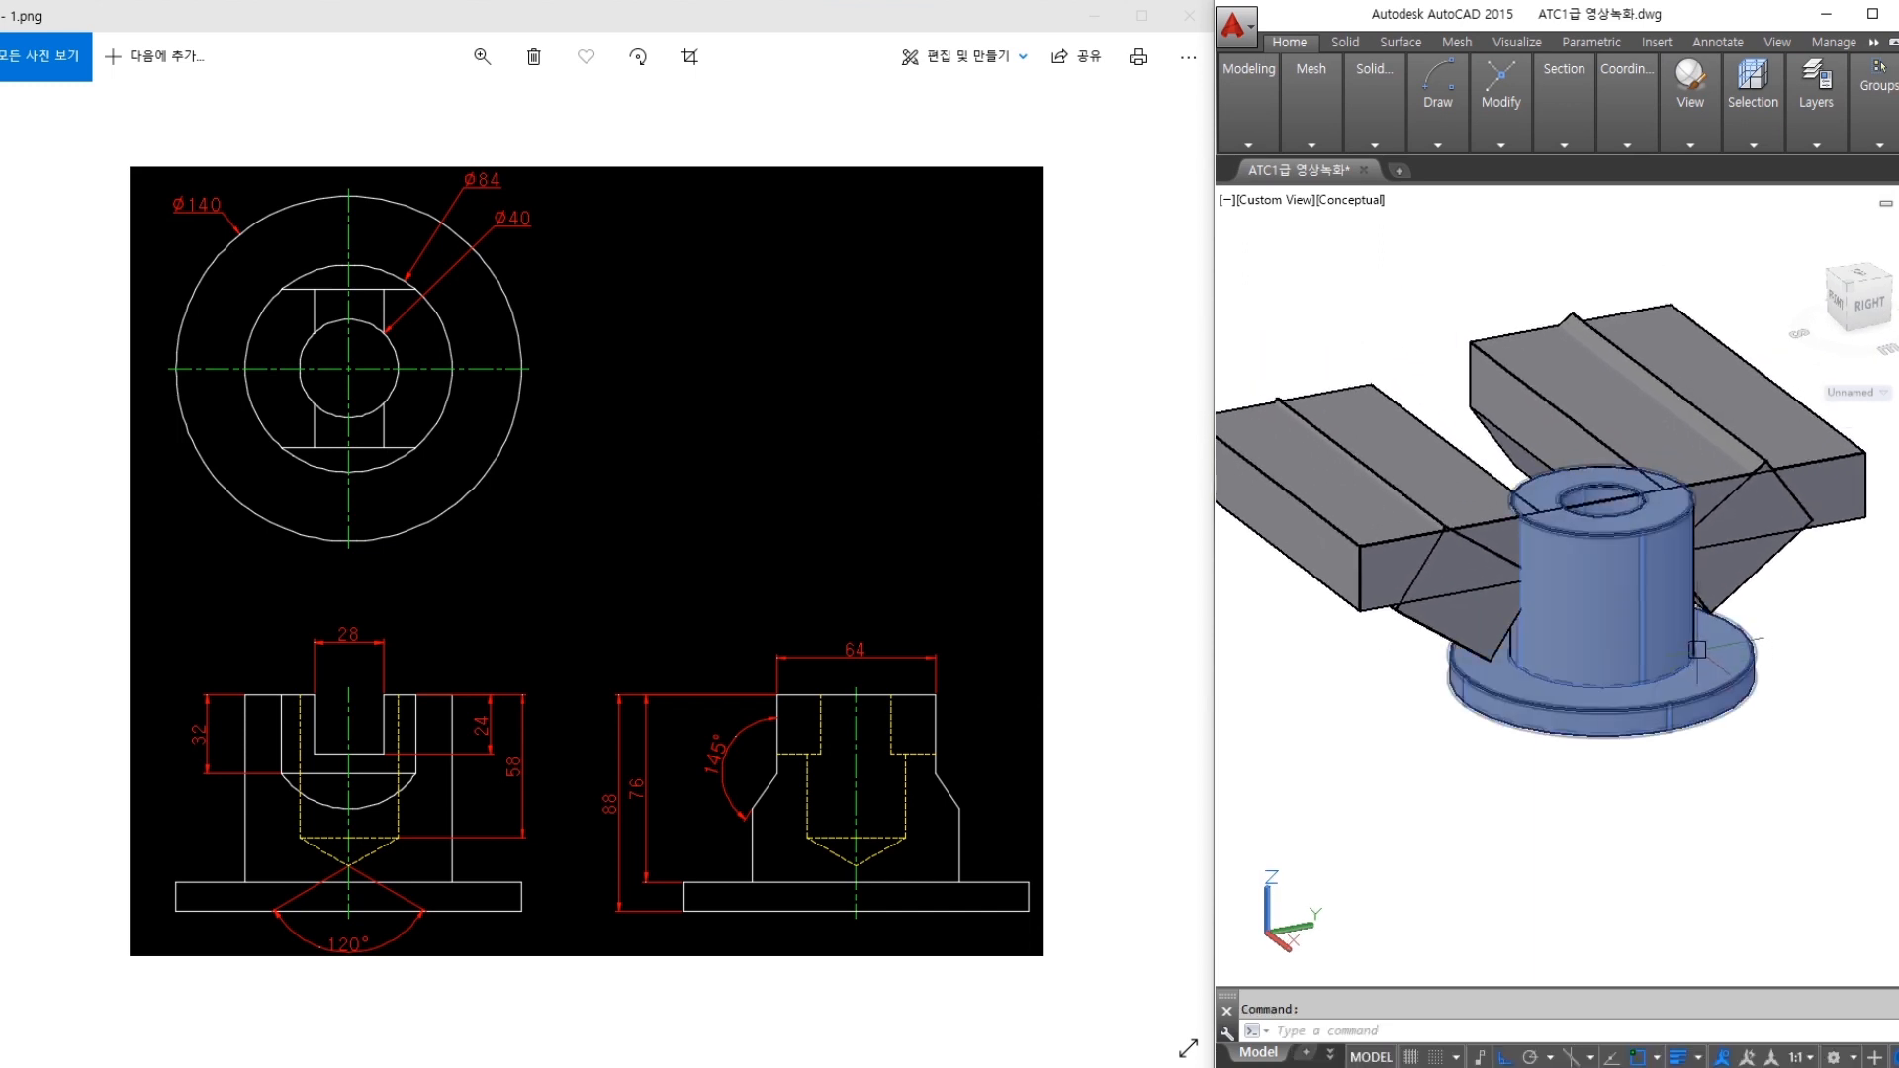
key("Escape")
left_click(1547, 841)
key("Escape")
left_click(1417, 469)
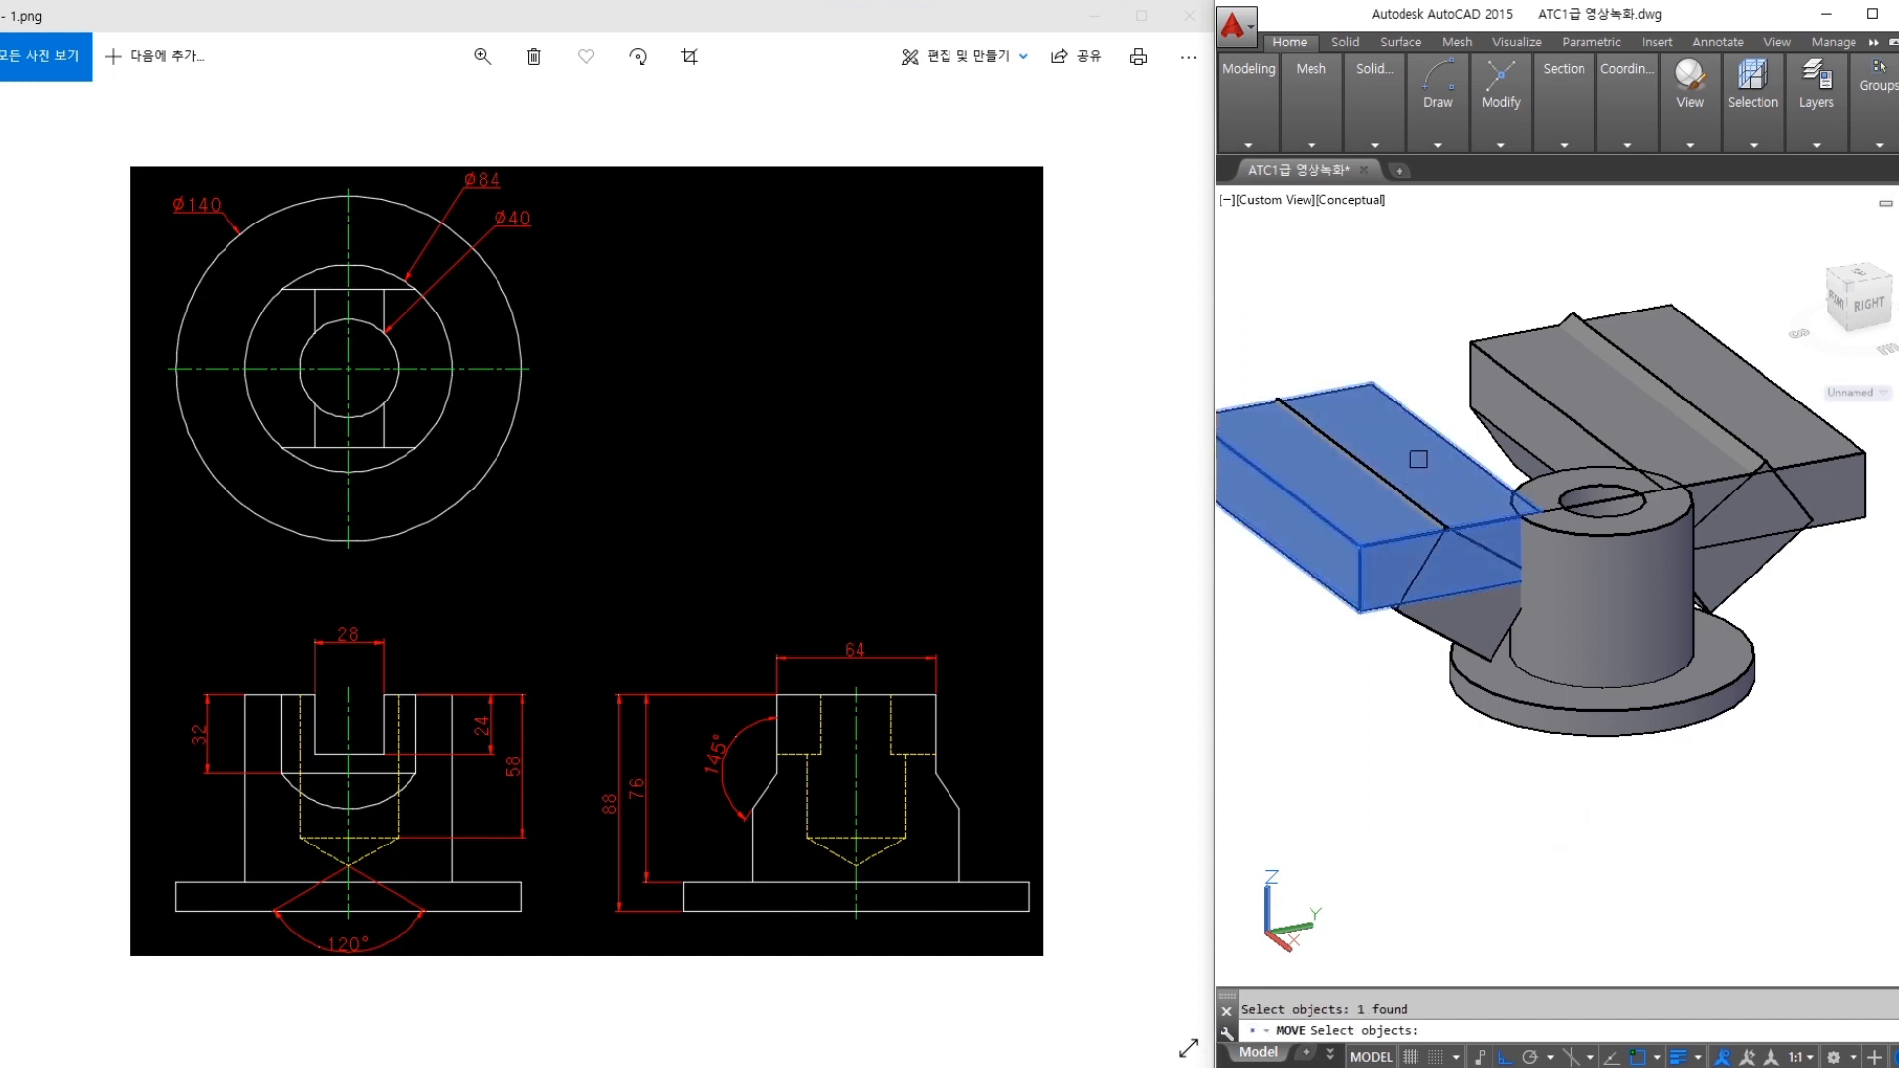
left_click(1652, 426)
key("Return")
left_click(1830, 628)
scroll(1845, 686, "down", 3)
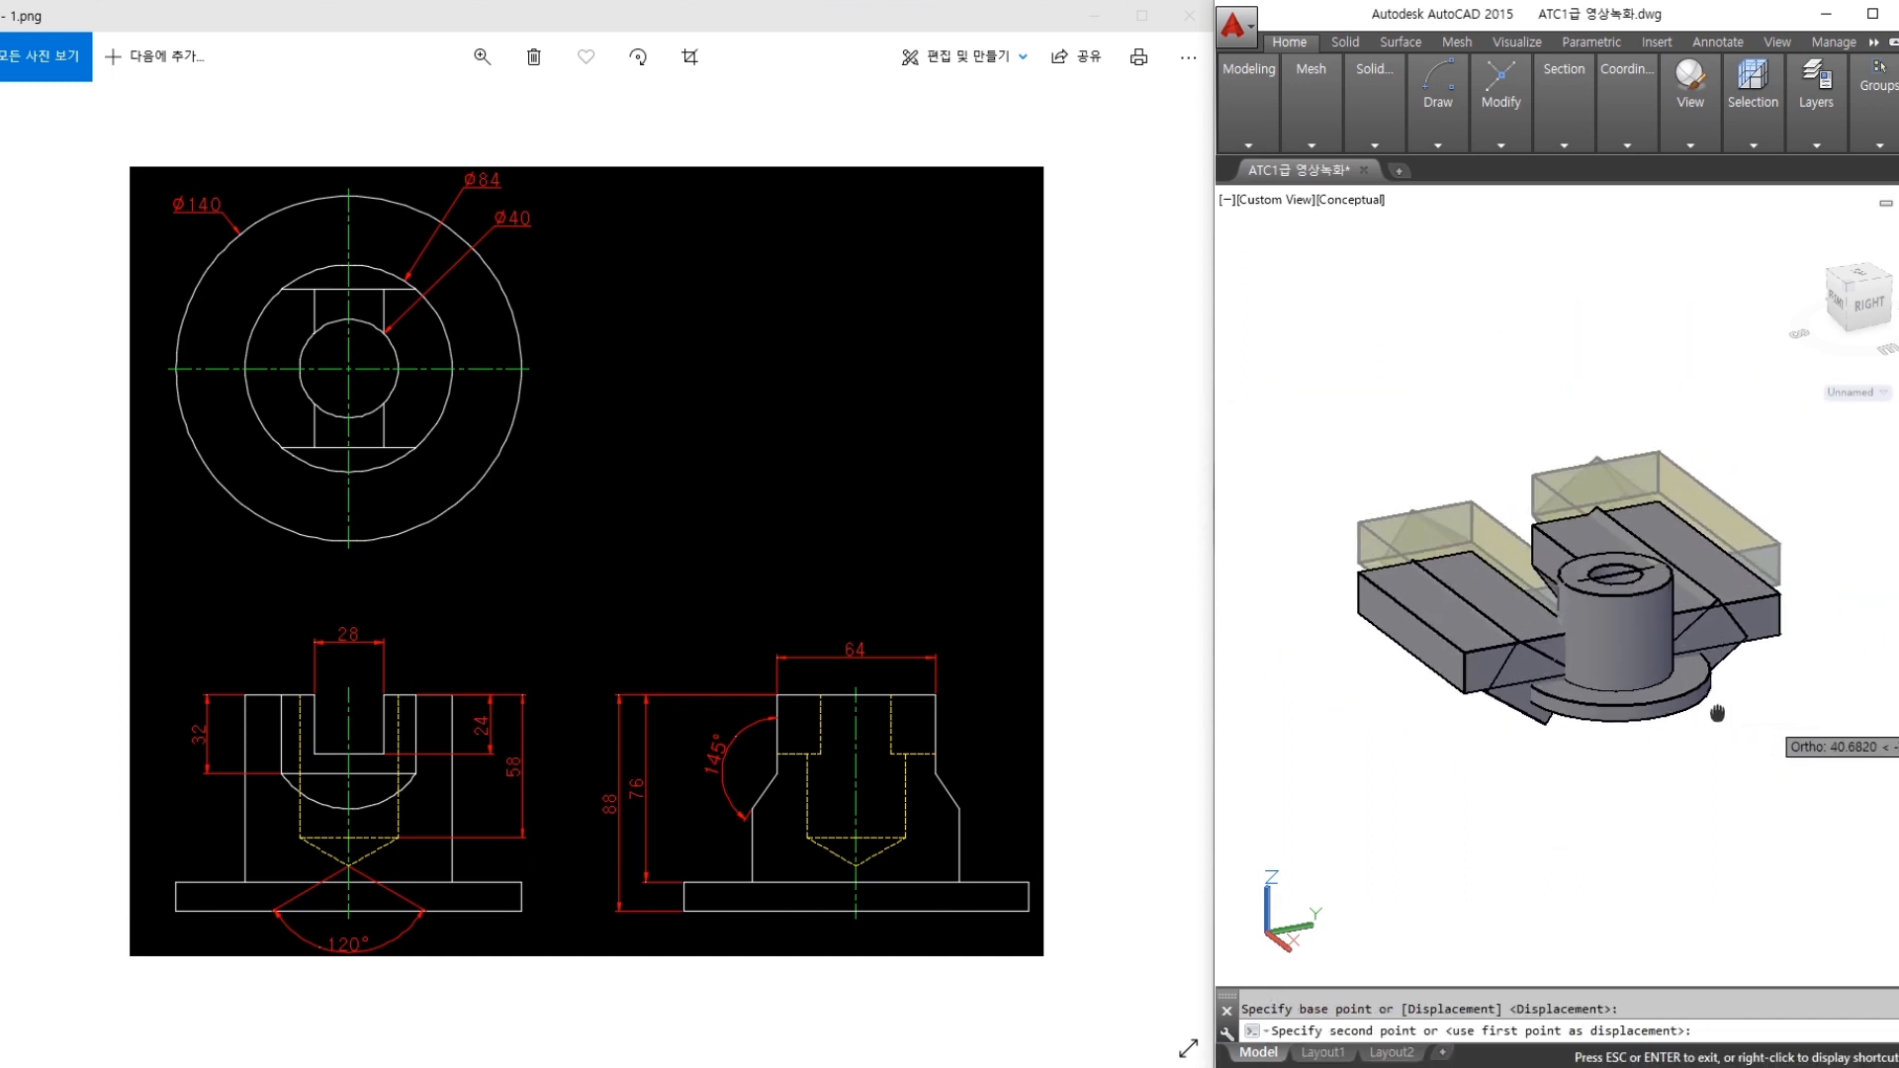
left_click(1778, 697)
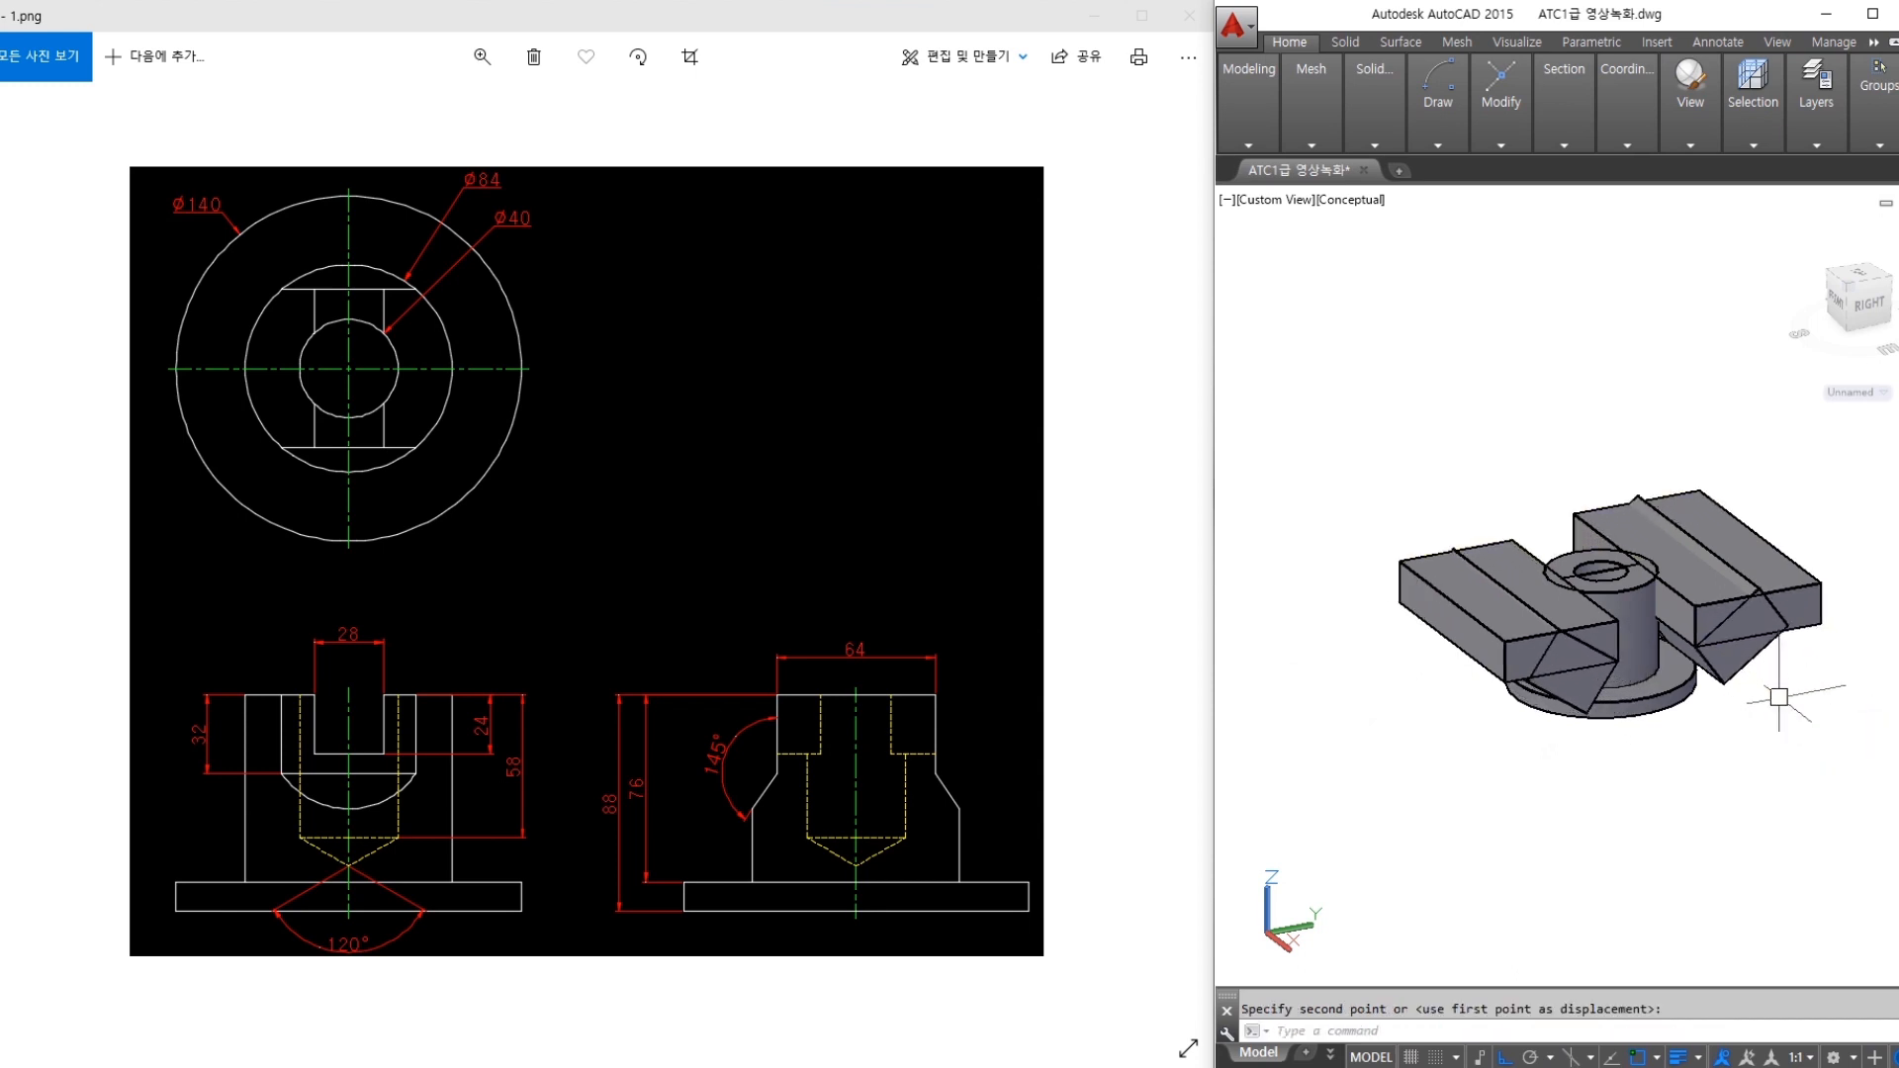
Subtract the cutting blocks on both sides from the revolved solid to form its flats and angled cuts
scroll(1612, 683, "up", 2)
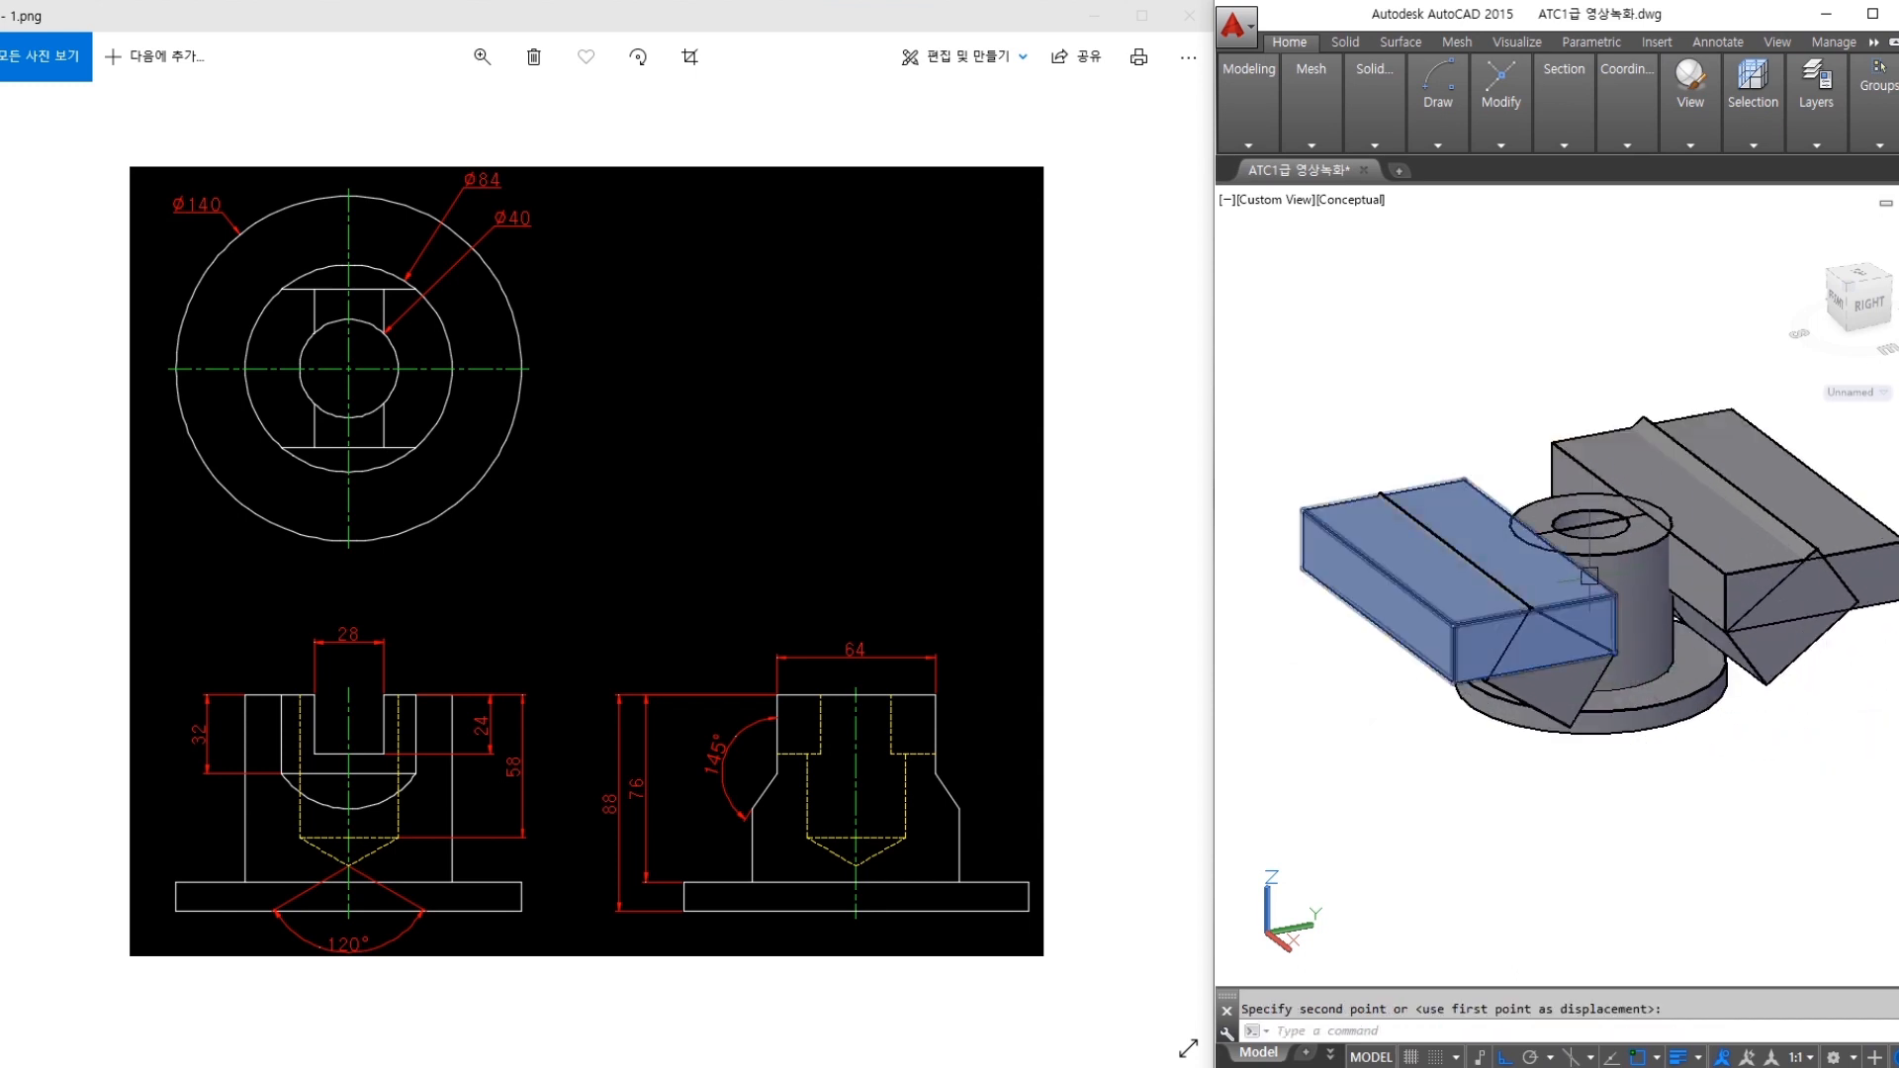
left_click(1361, 139)
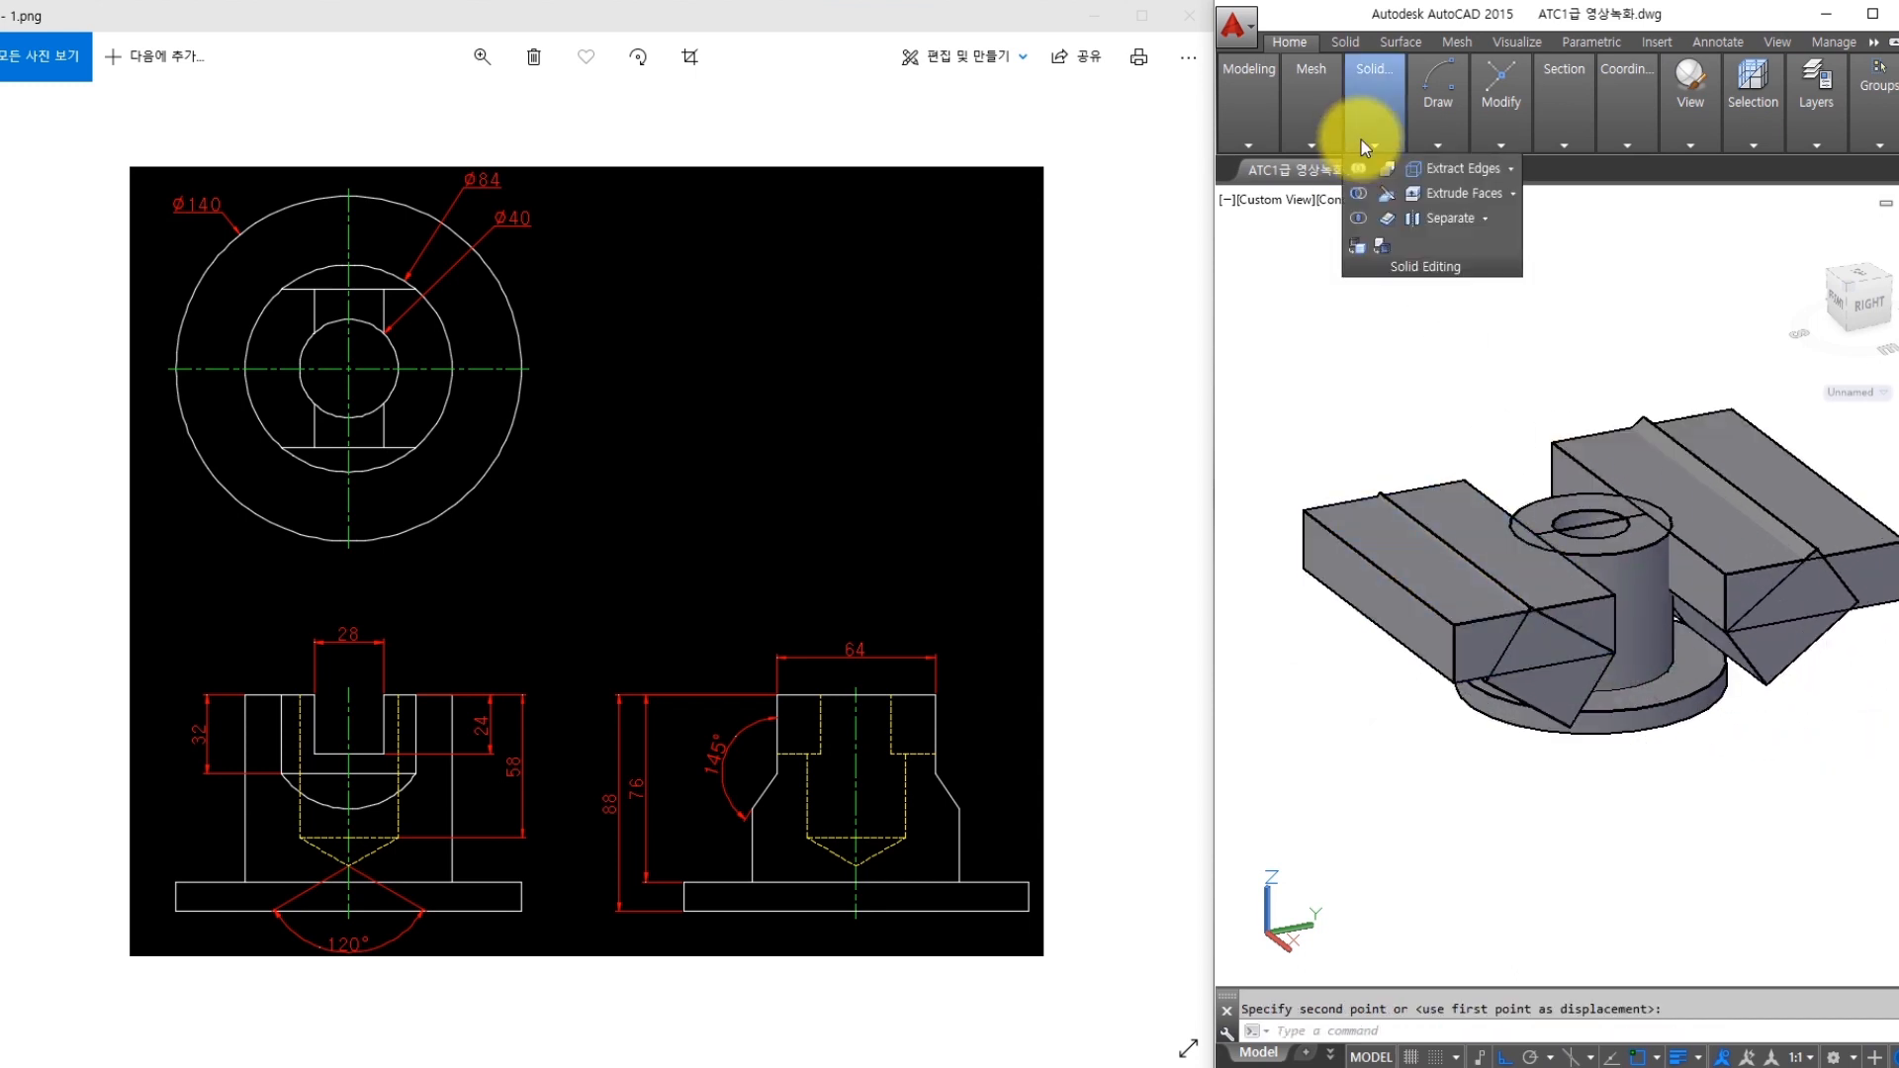
left_click(1359, 200)
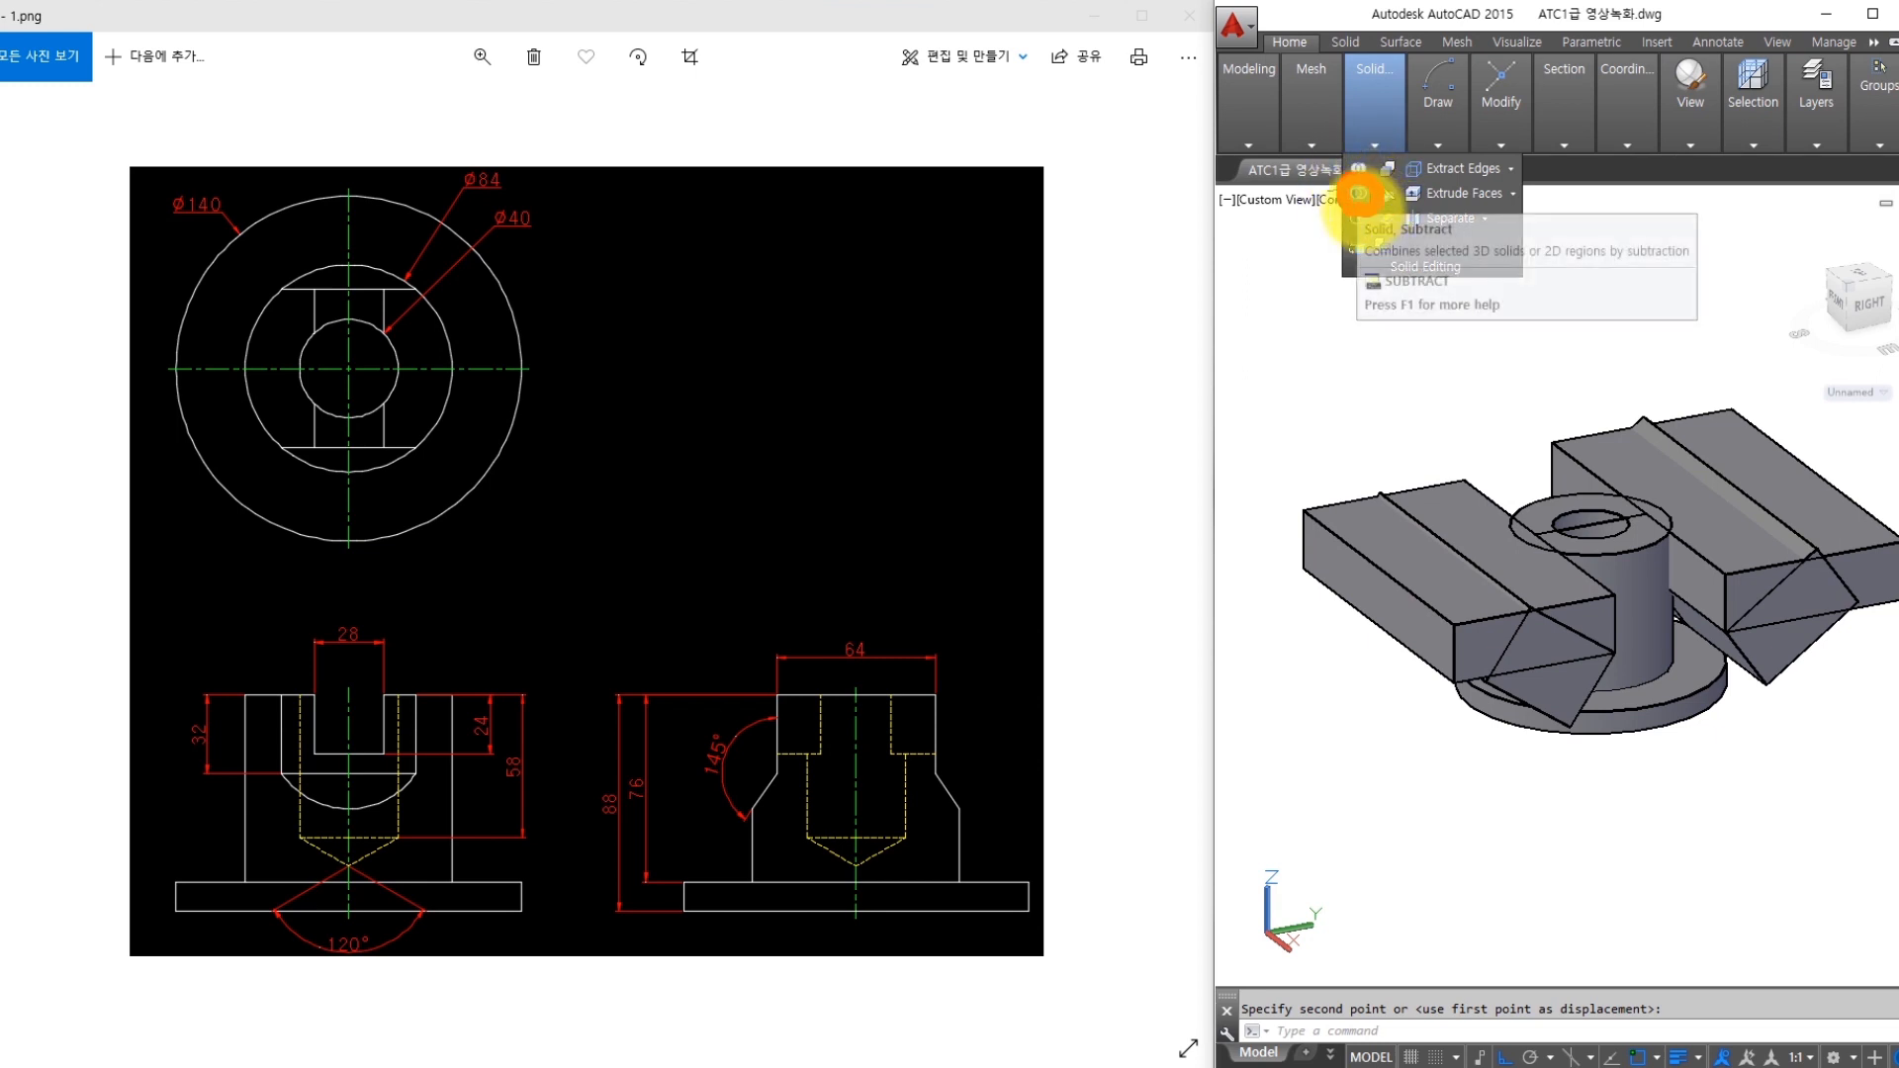
left_click(1375, 140)
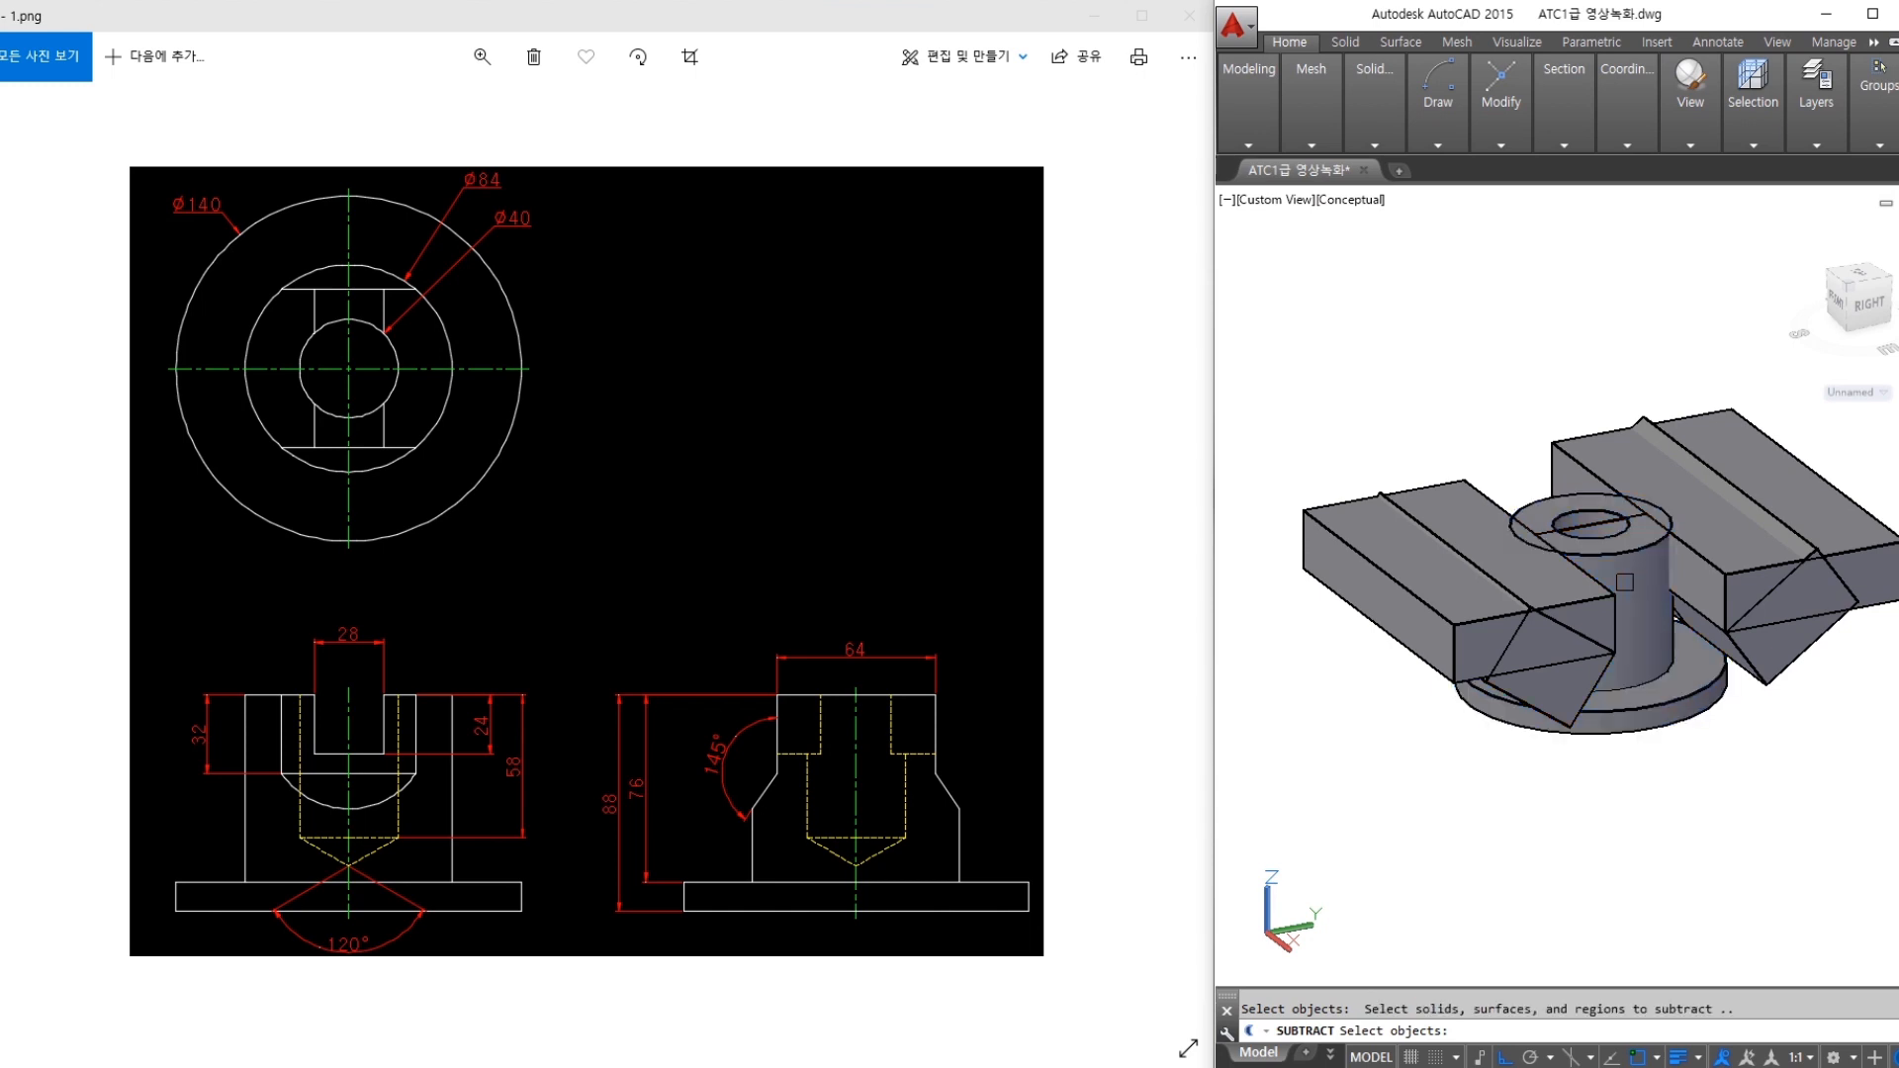
left_click(1452, 504)
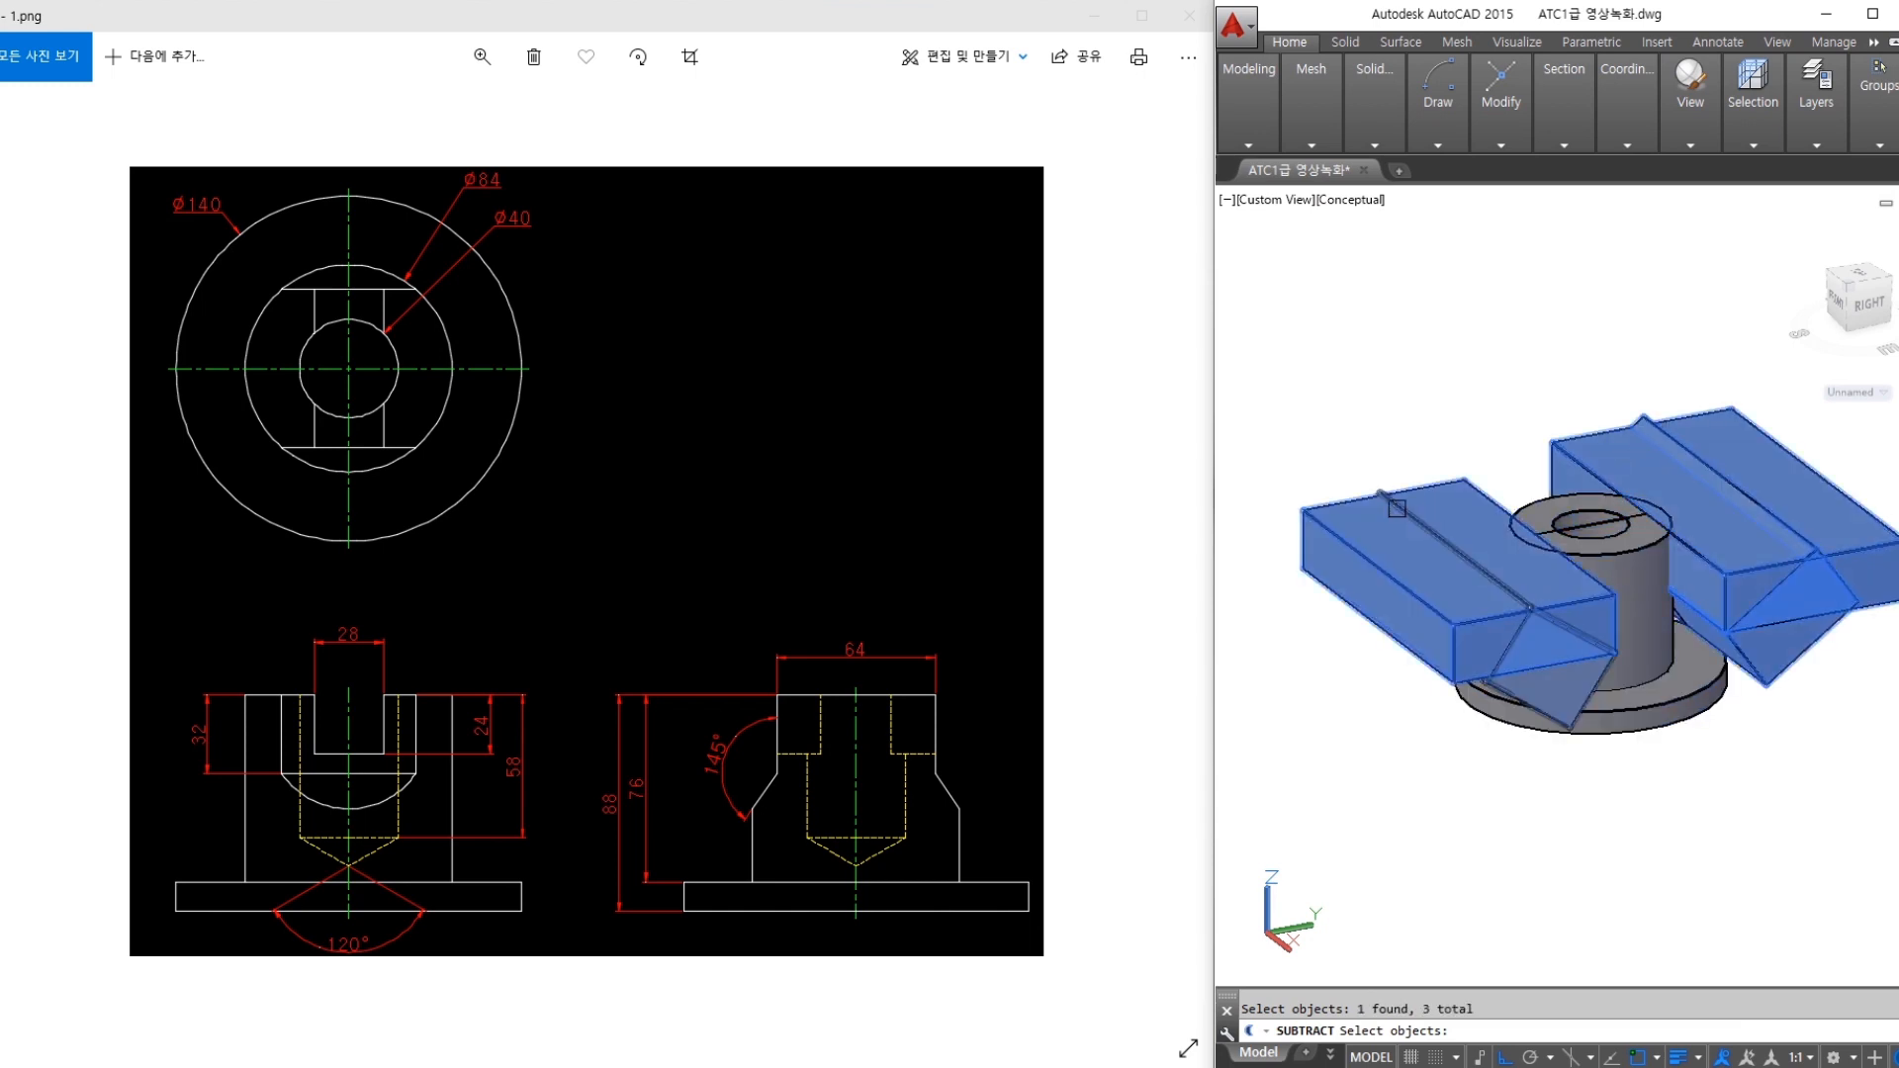
key("Return")
middle_click_drag(1671, 797, 1676, 760, "shift")
scroll(1676, 761, "up", 4)
middle_click_drag(1584, 595, 1652, 628, "shift")
scroll(1639, 636, "down", 3)
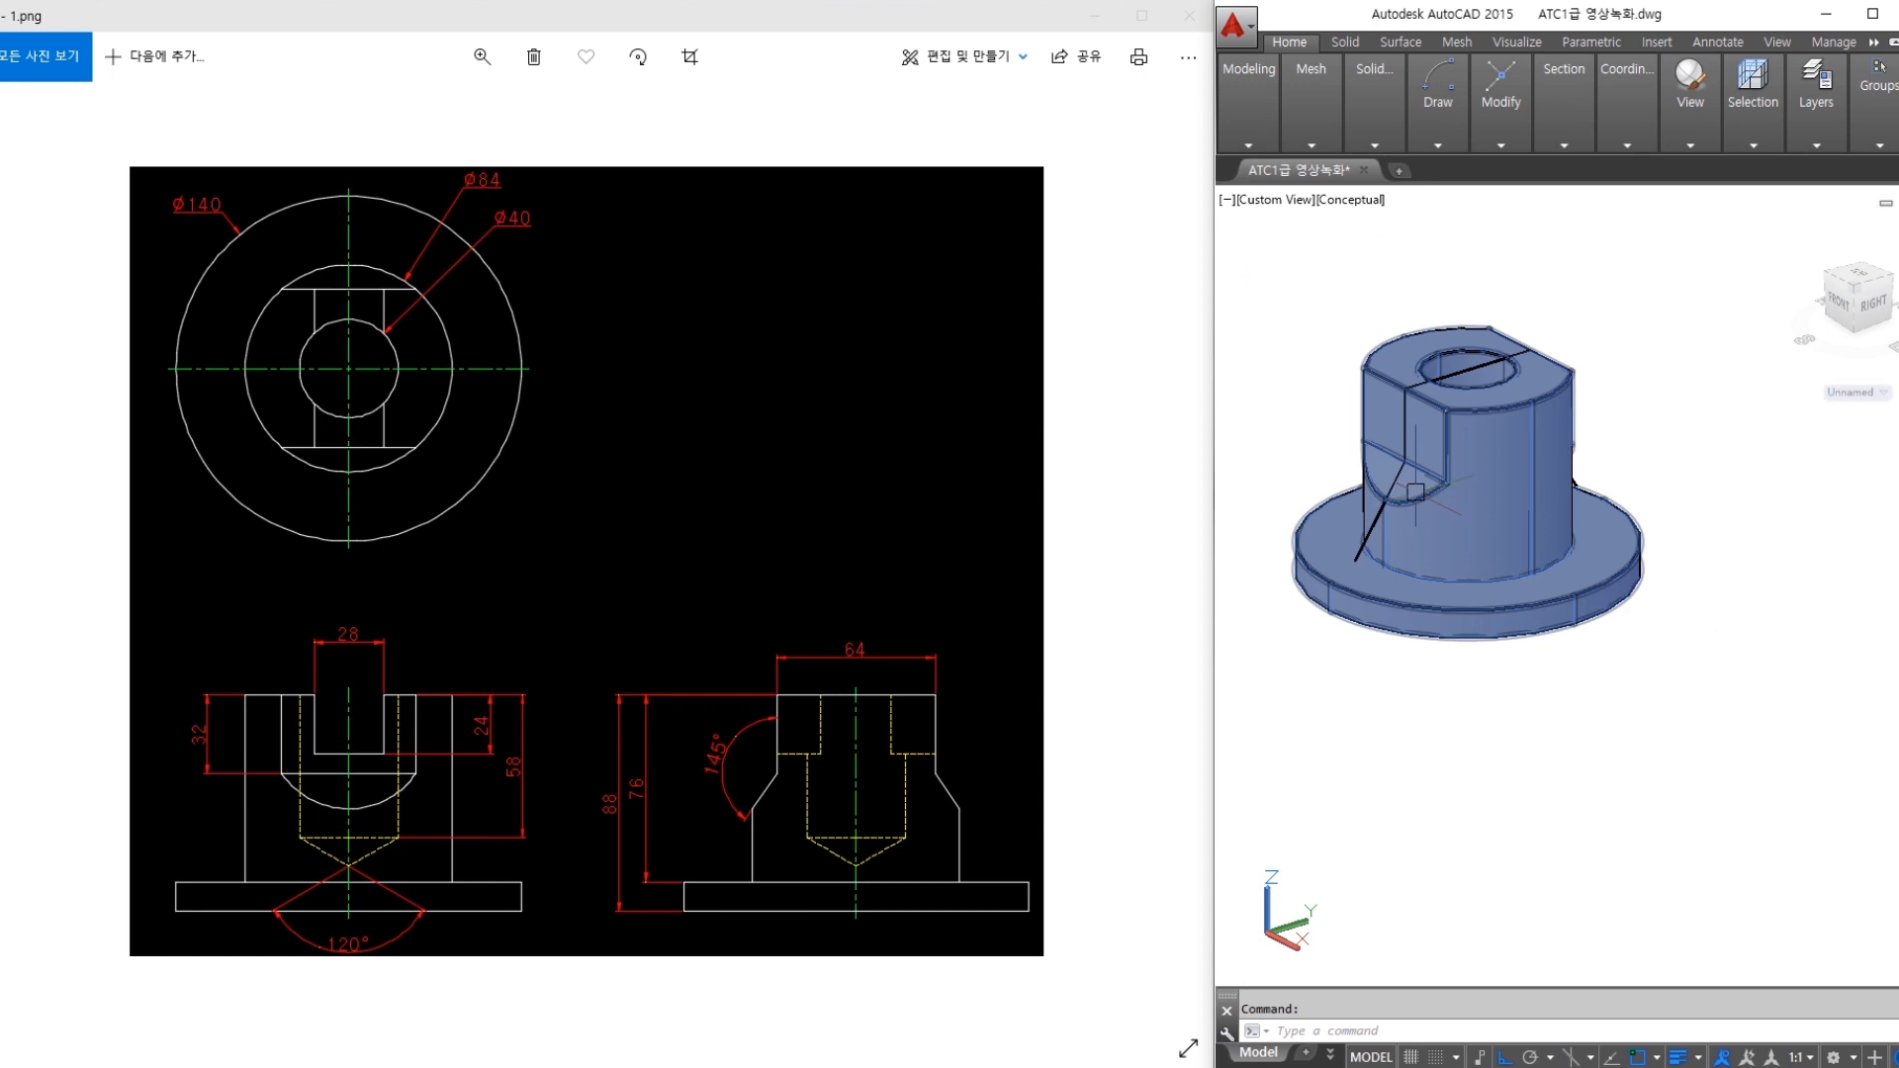
left_click(1304, 354)
left_click(1396, 534)
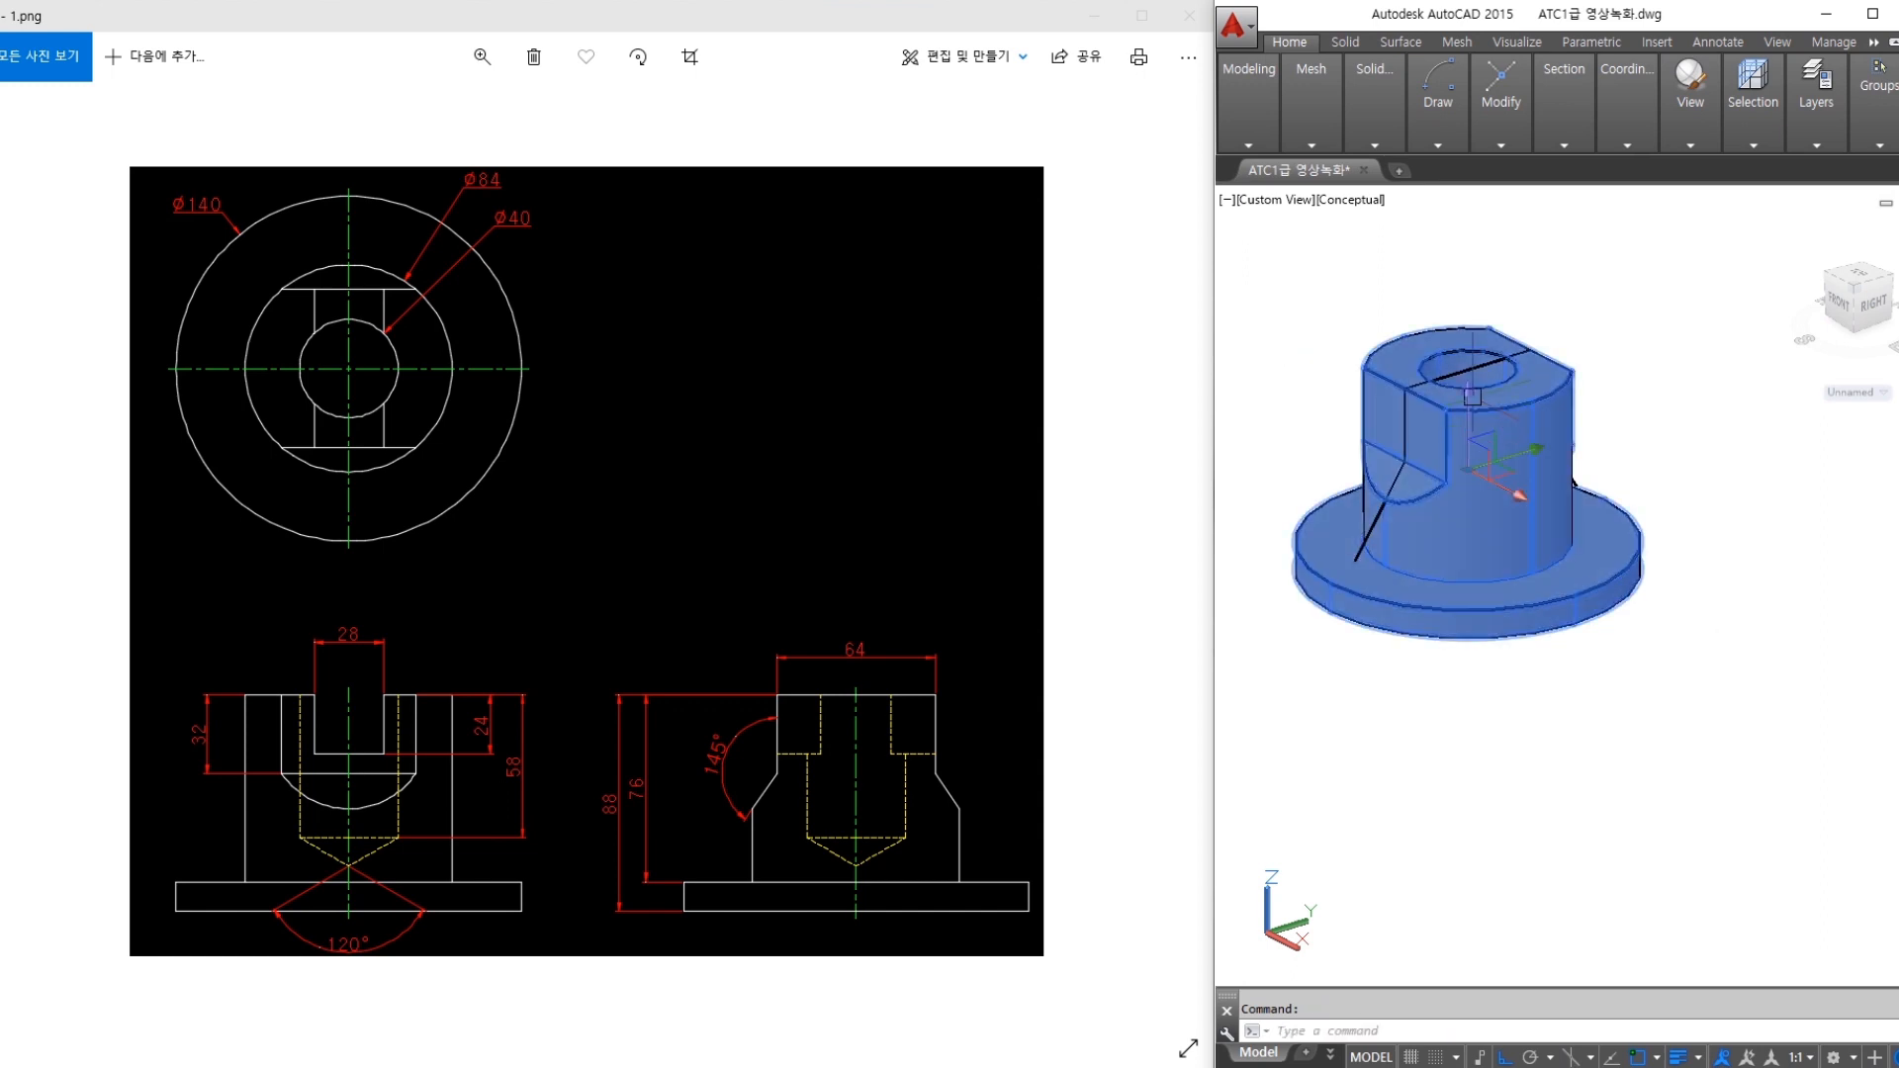
key("Escape")
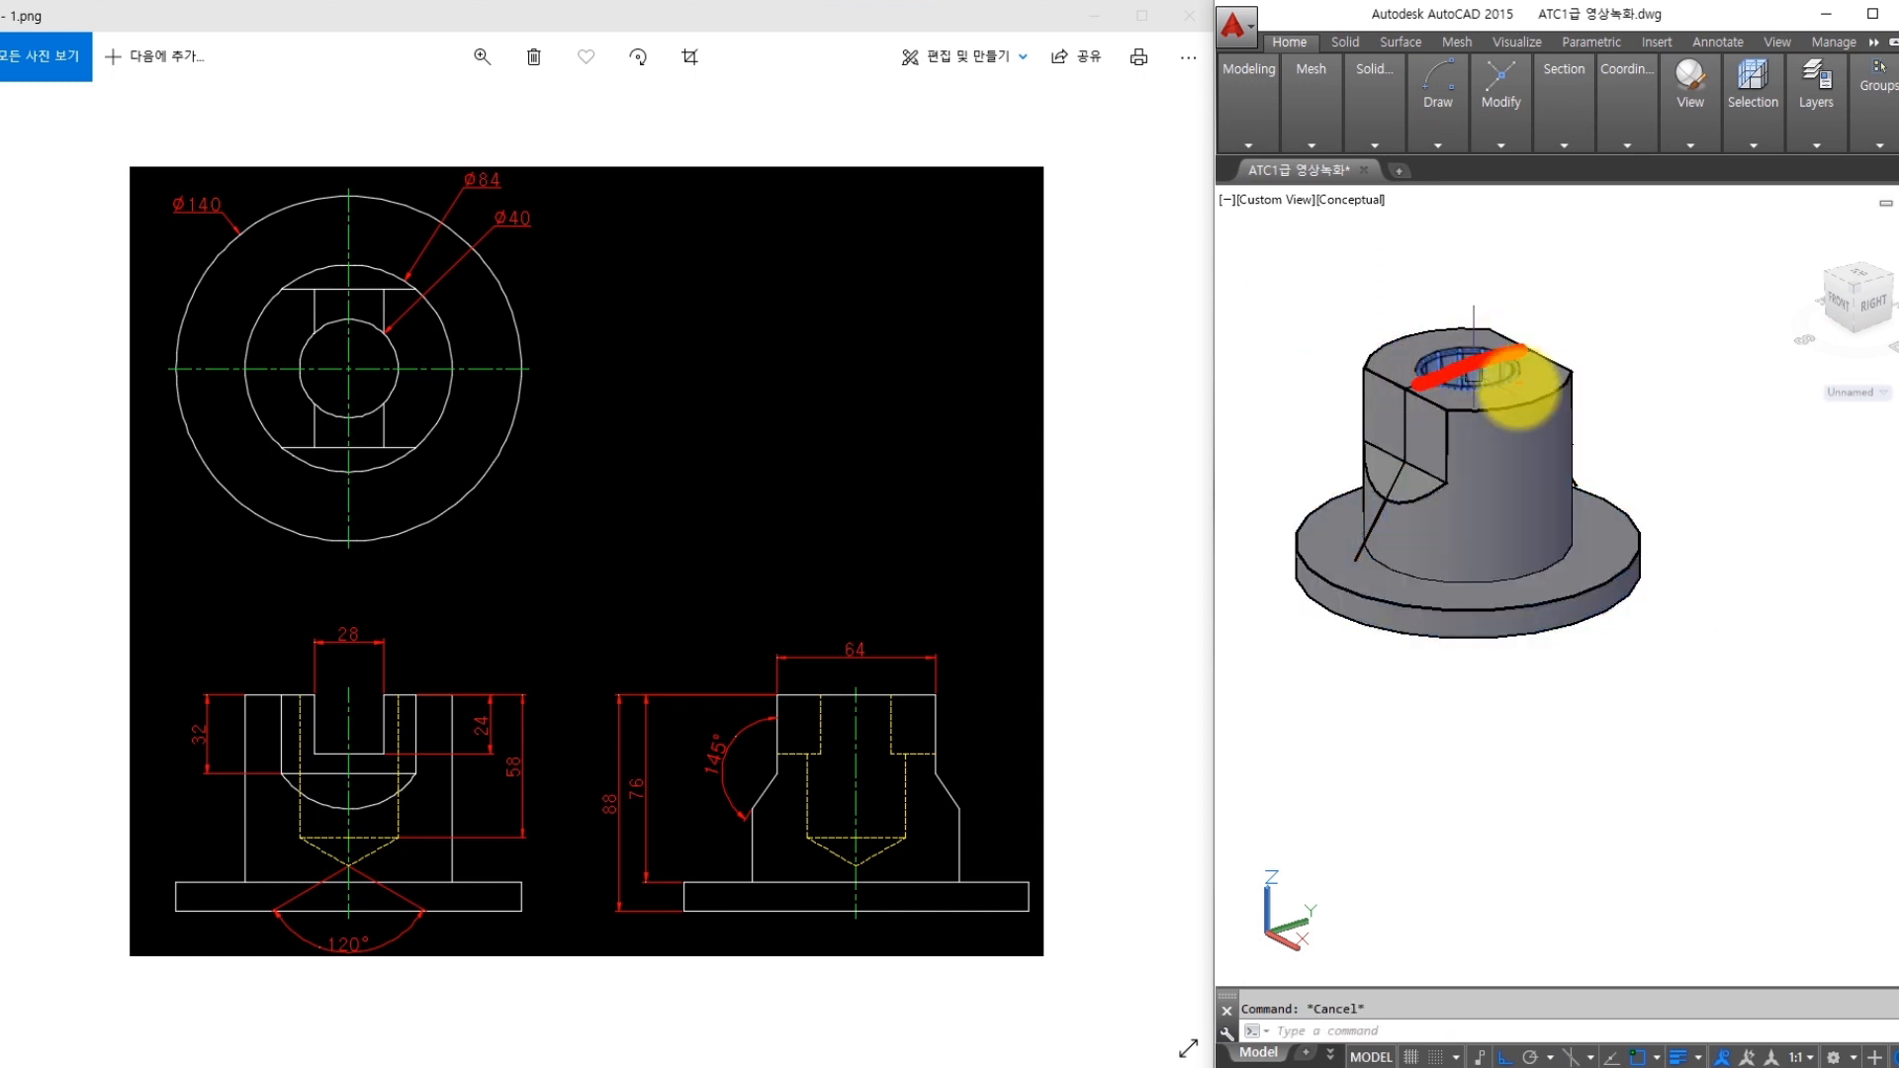
Move the solid together with the line across its top face away from the leftover outline lines
type("m")
key("space")
left_click(1473, 368)
left_click(1496, 420)
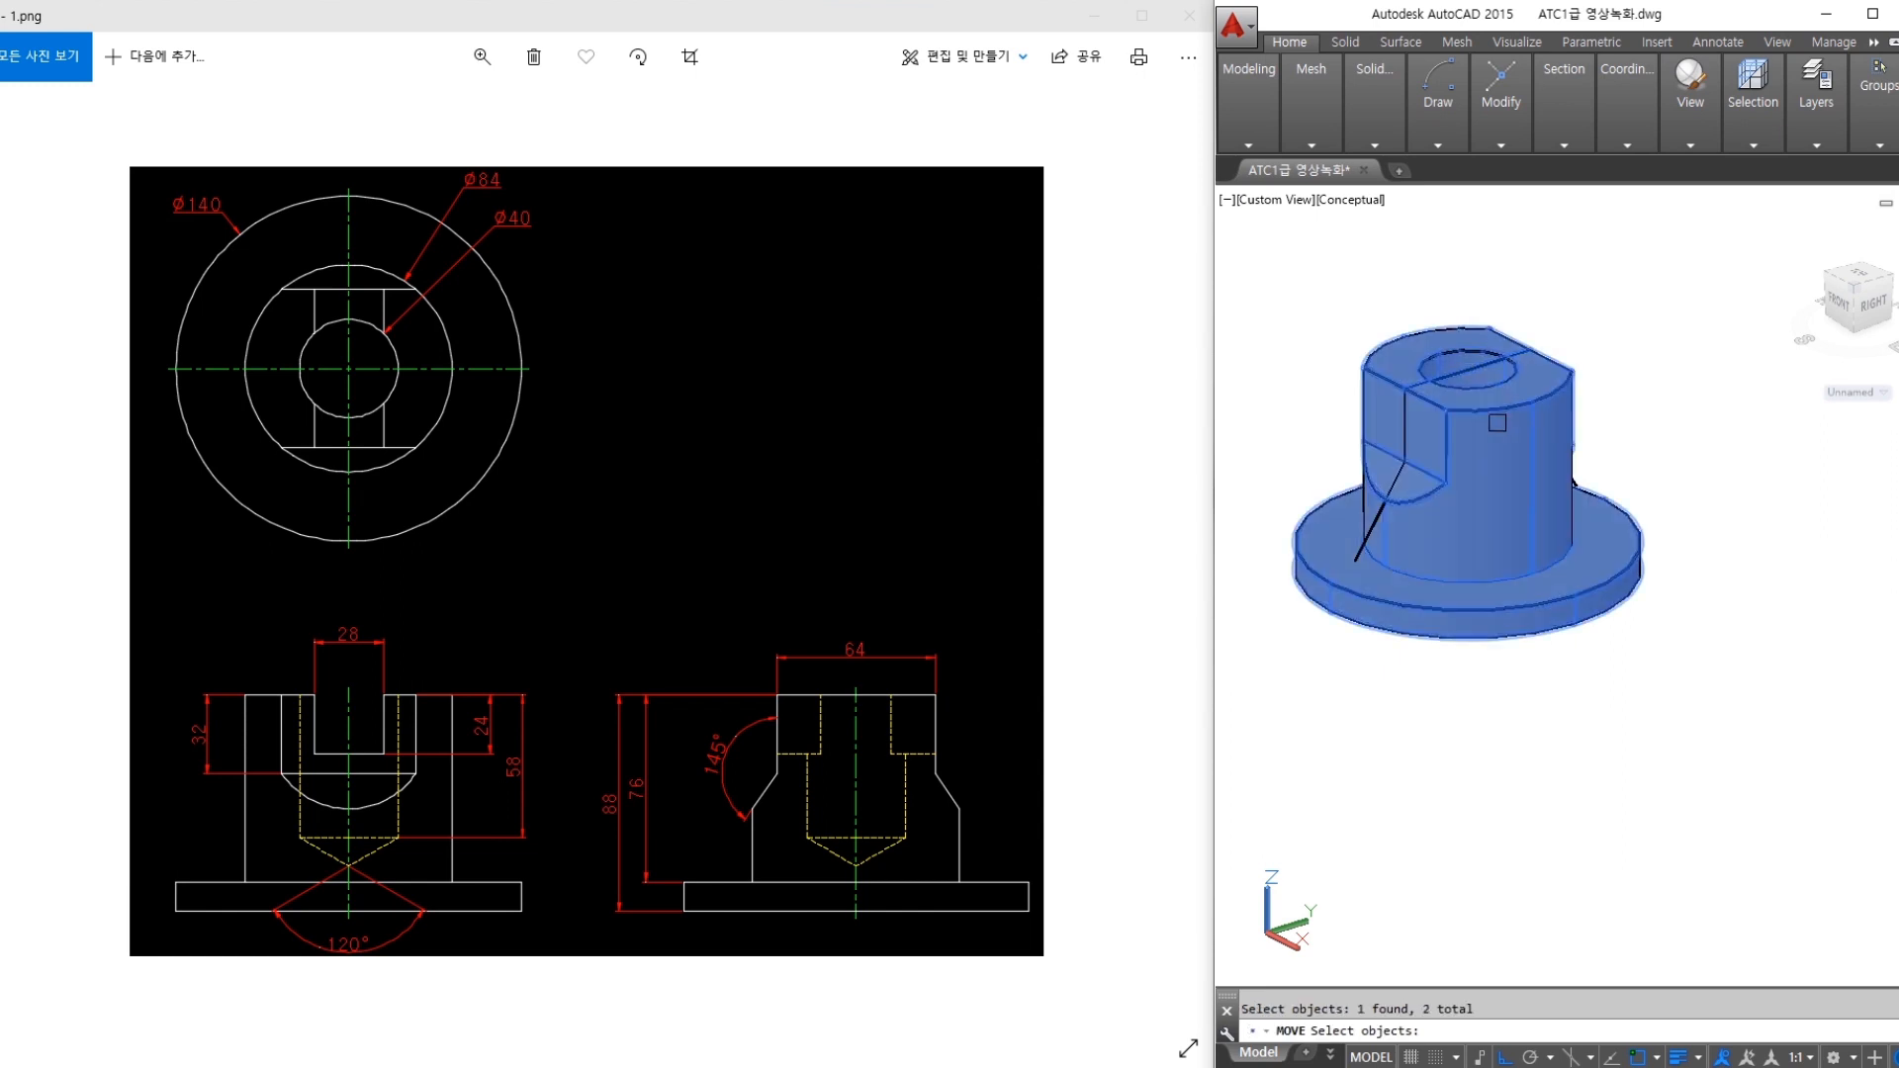
key("space")
left_click(1554, 647)
left_click(1801, 683)
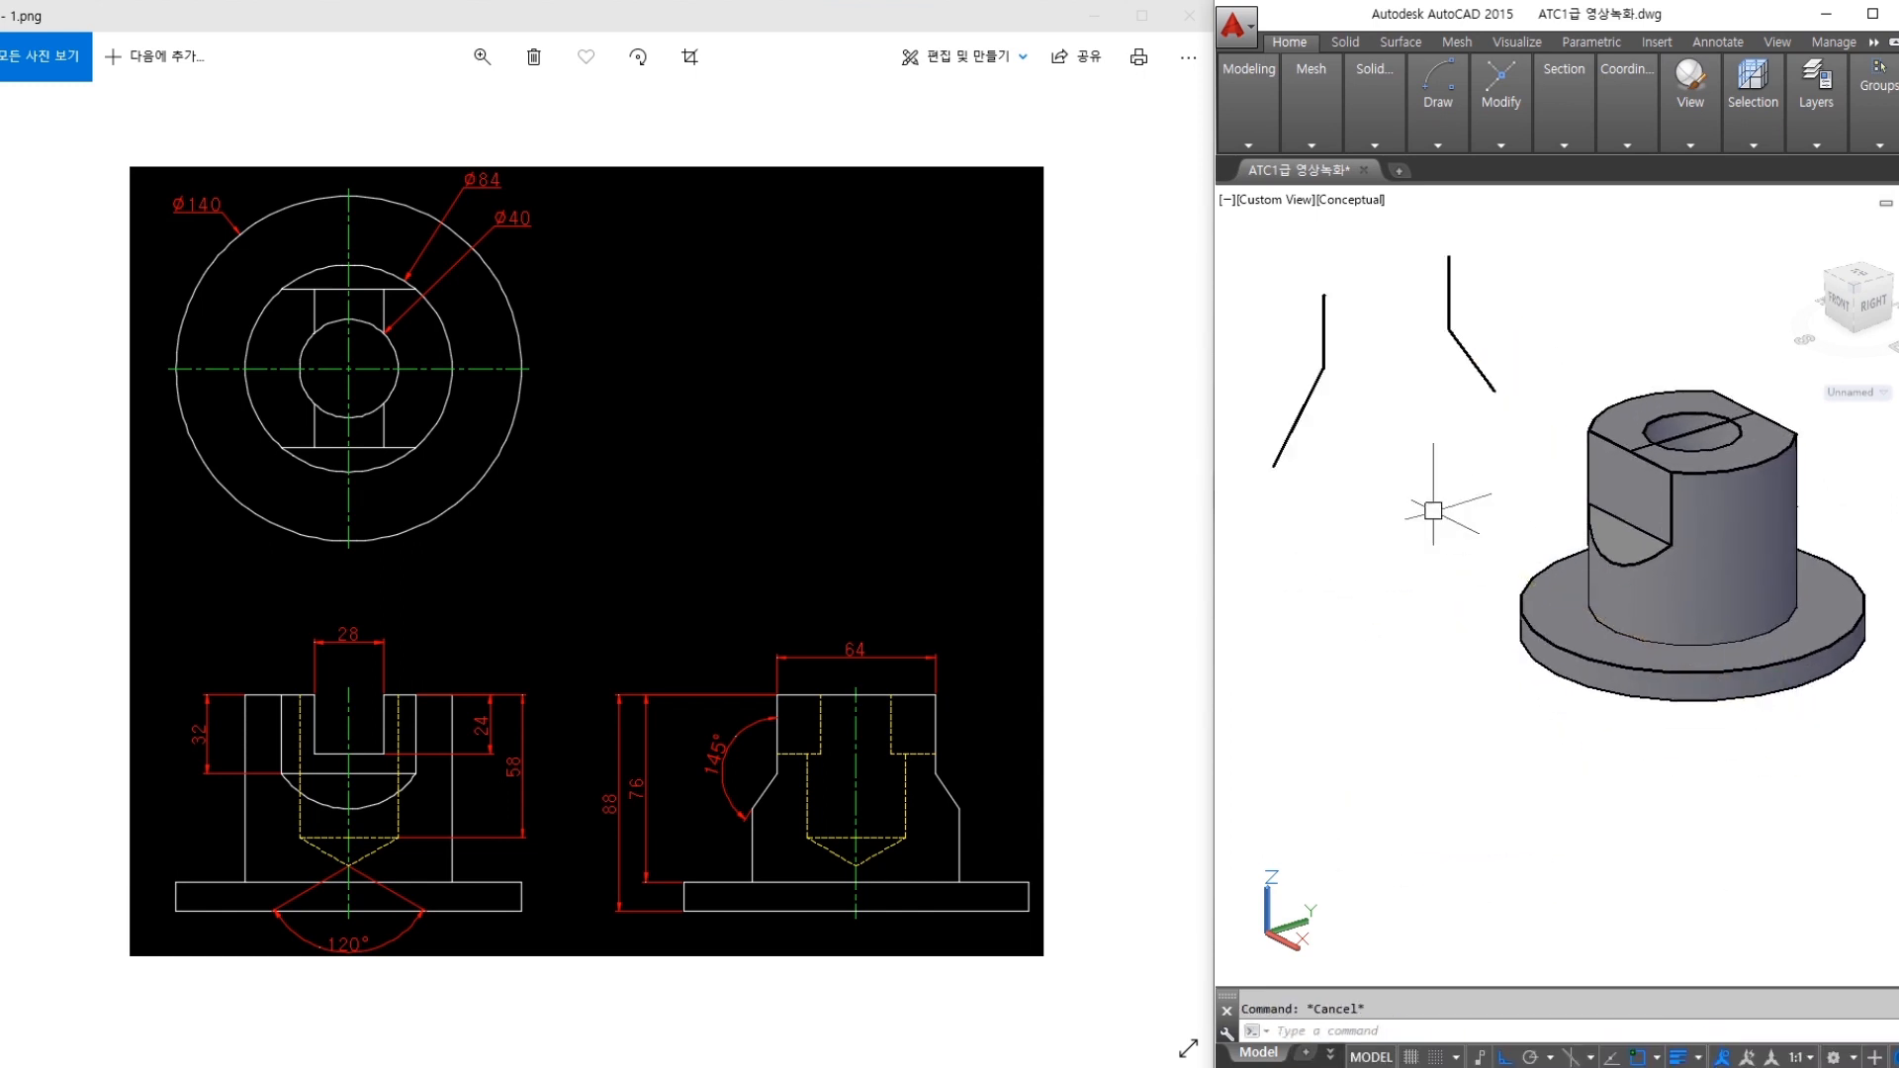
Erase the leftover vertical and angled outline lines beside the solid
type("e")
key("space")
left_click(1526, 345)
left_click(1334, 456)
key("space")
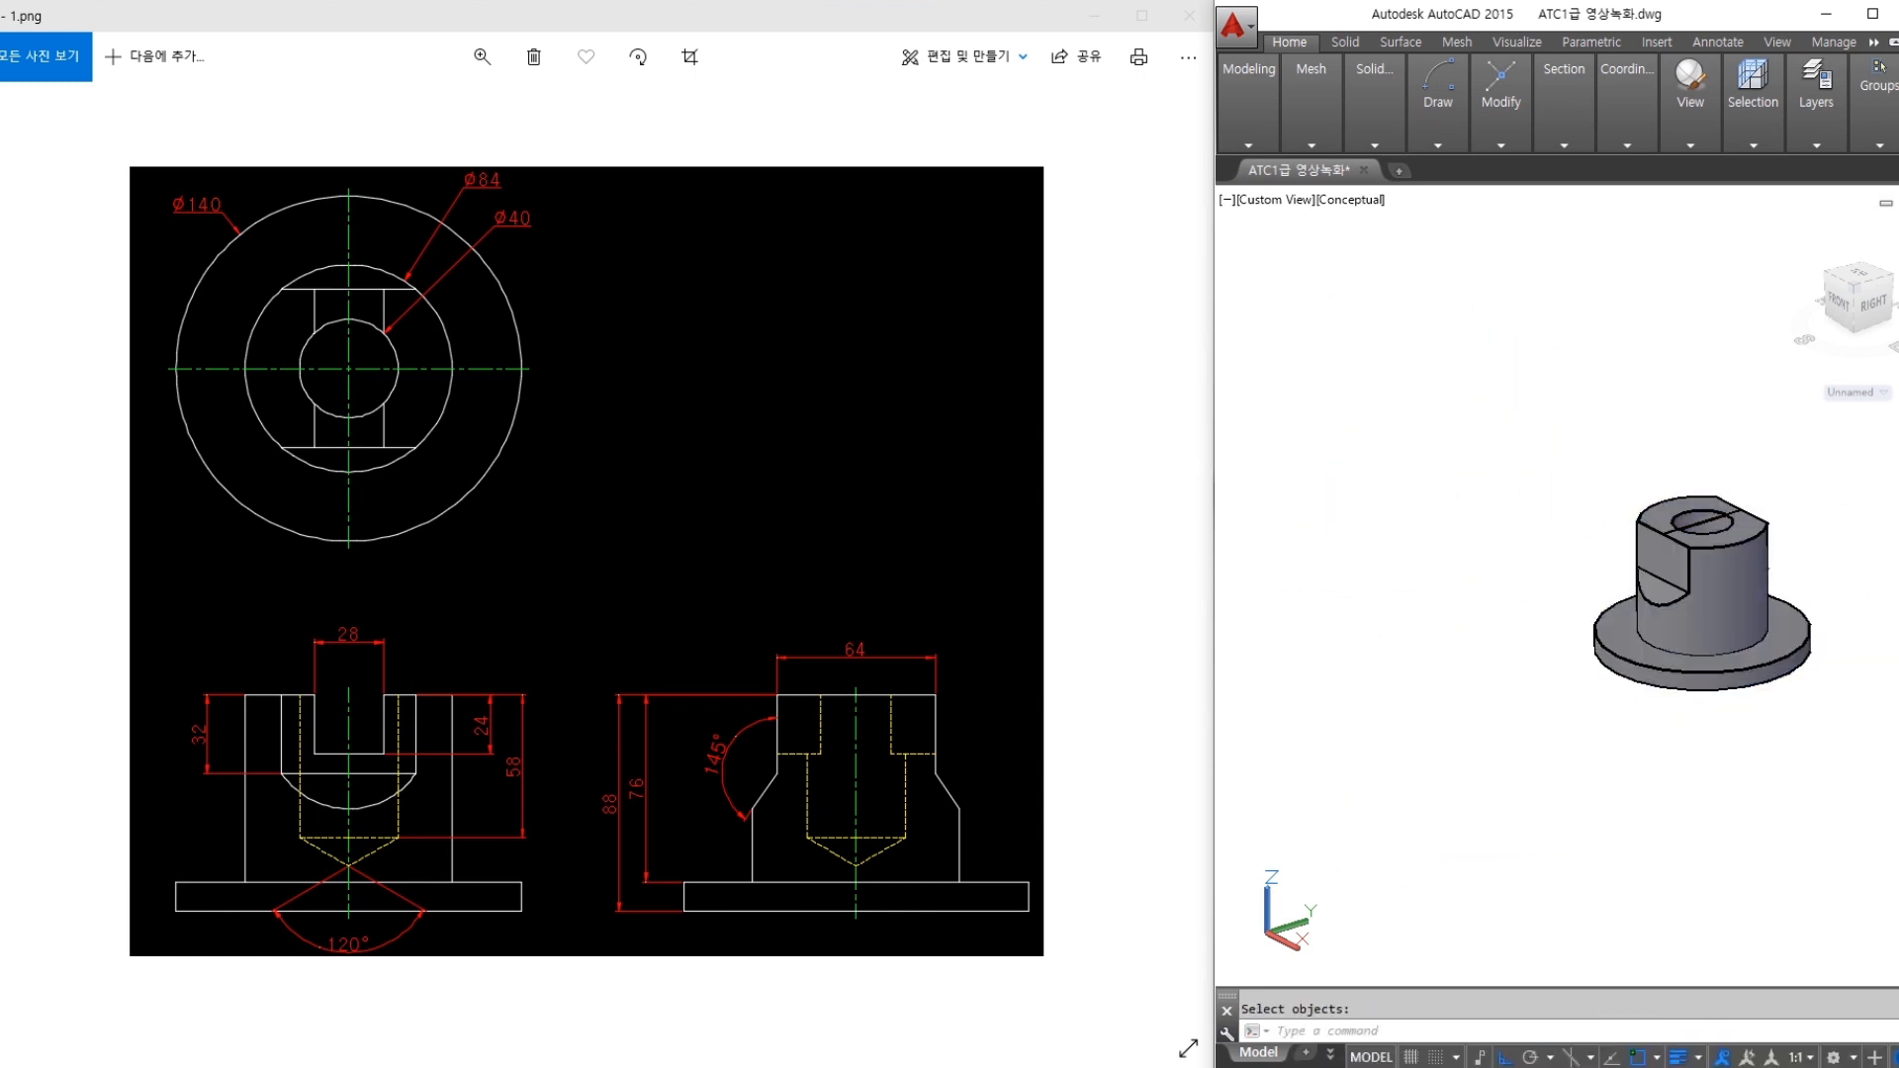
Extrude the line across the solid's top face downward by -24 into a surface for the slot
scroll(1543, 524, "up", 4)
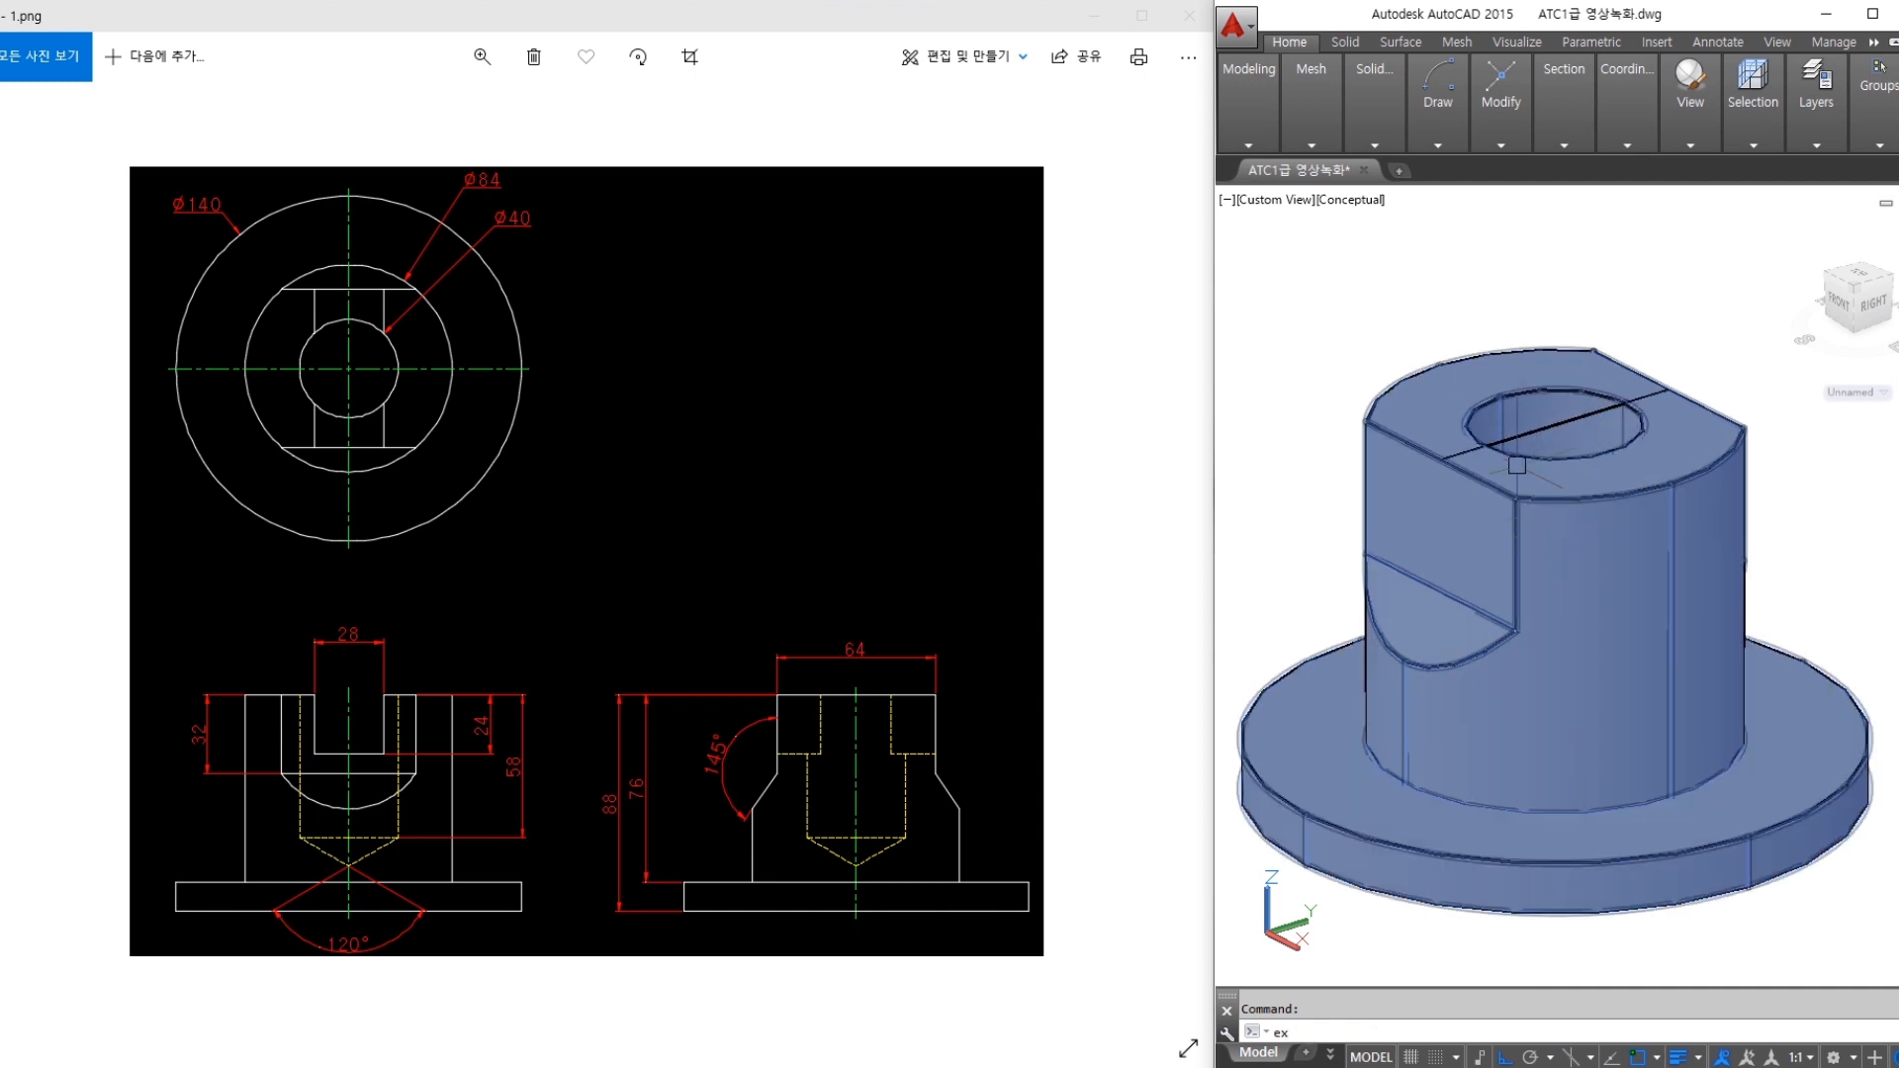
type("ex")
key("space")
left_click(1505, 438)
key("space")
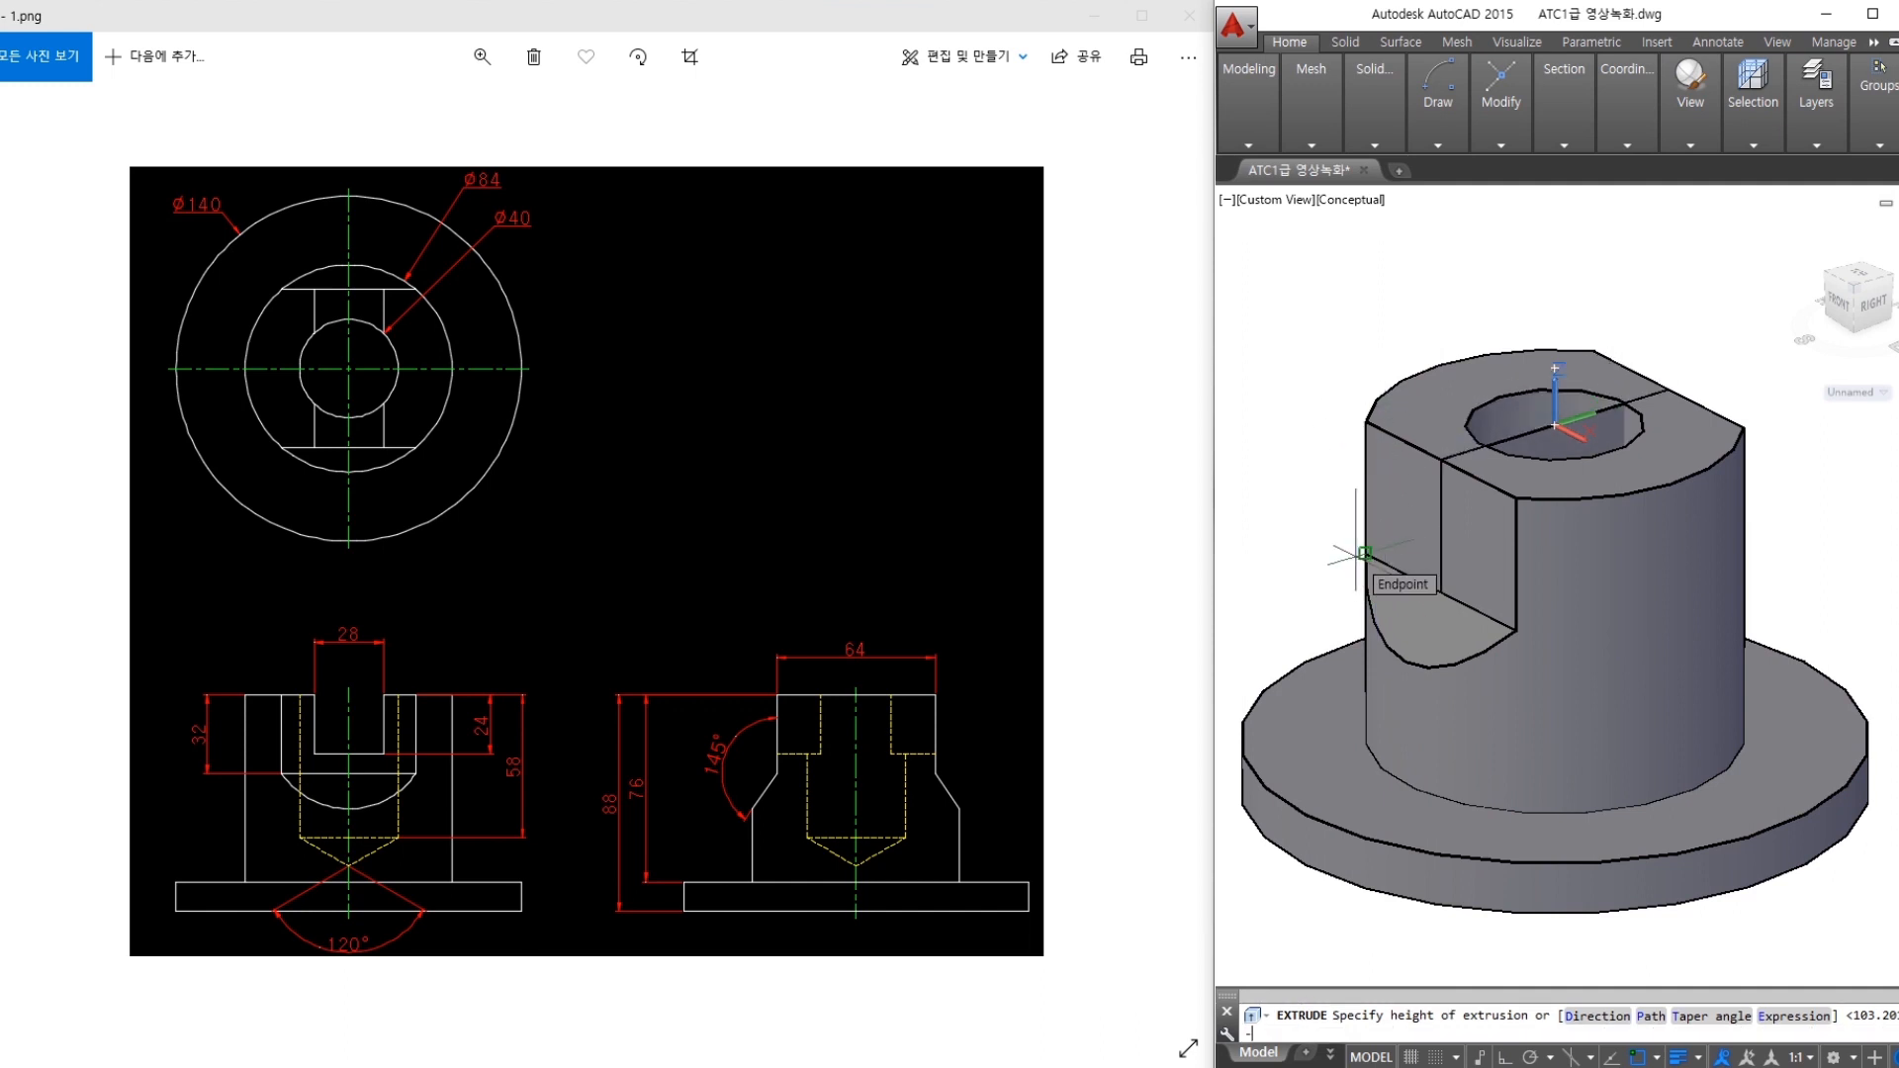
key("Escape")
Extrude the slot surface sideways by 28 into a solid block
type("ex")
key("Return")
left_click(1575, 416)
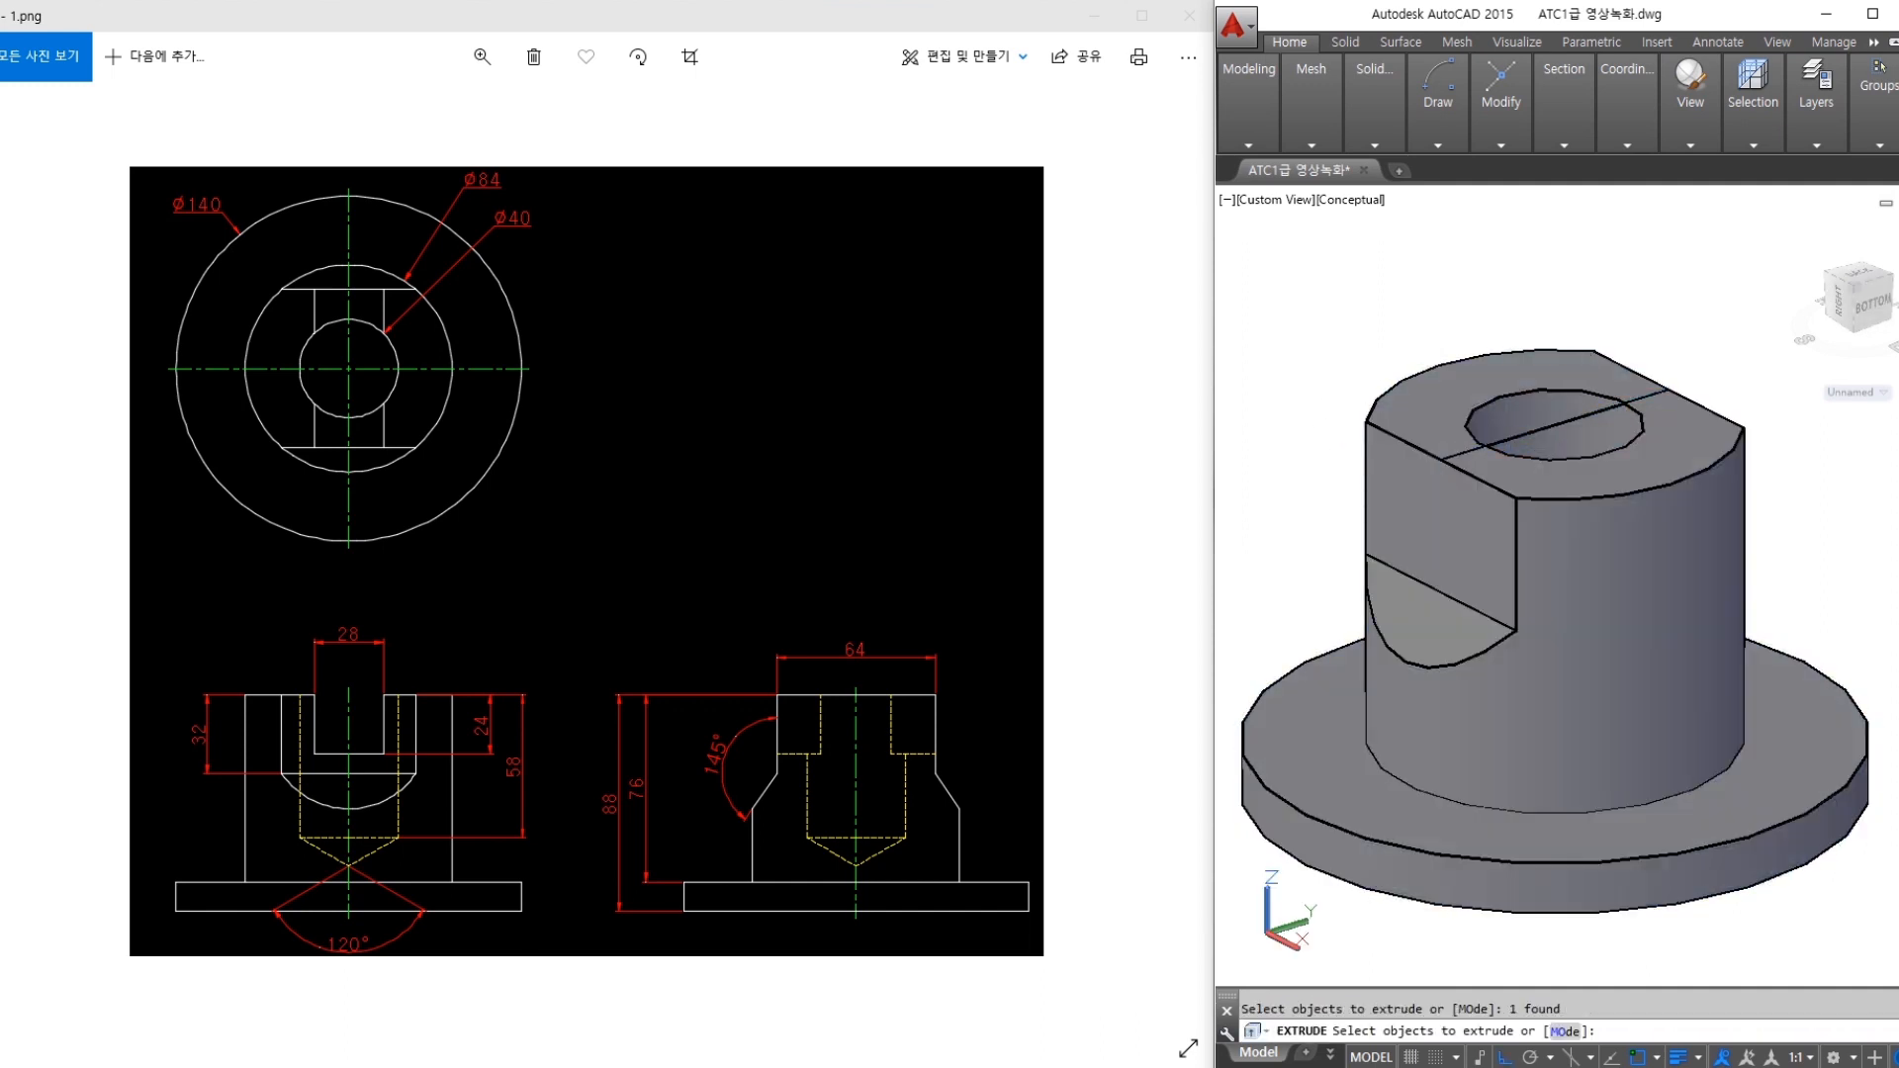
key("Return")
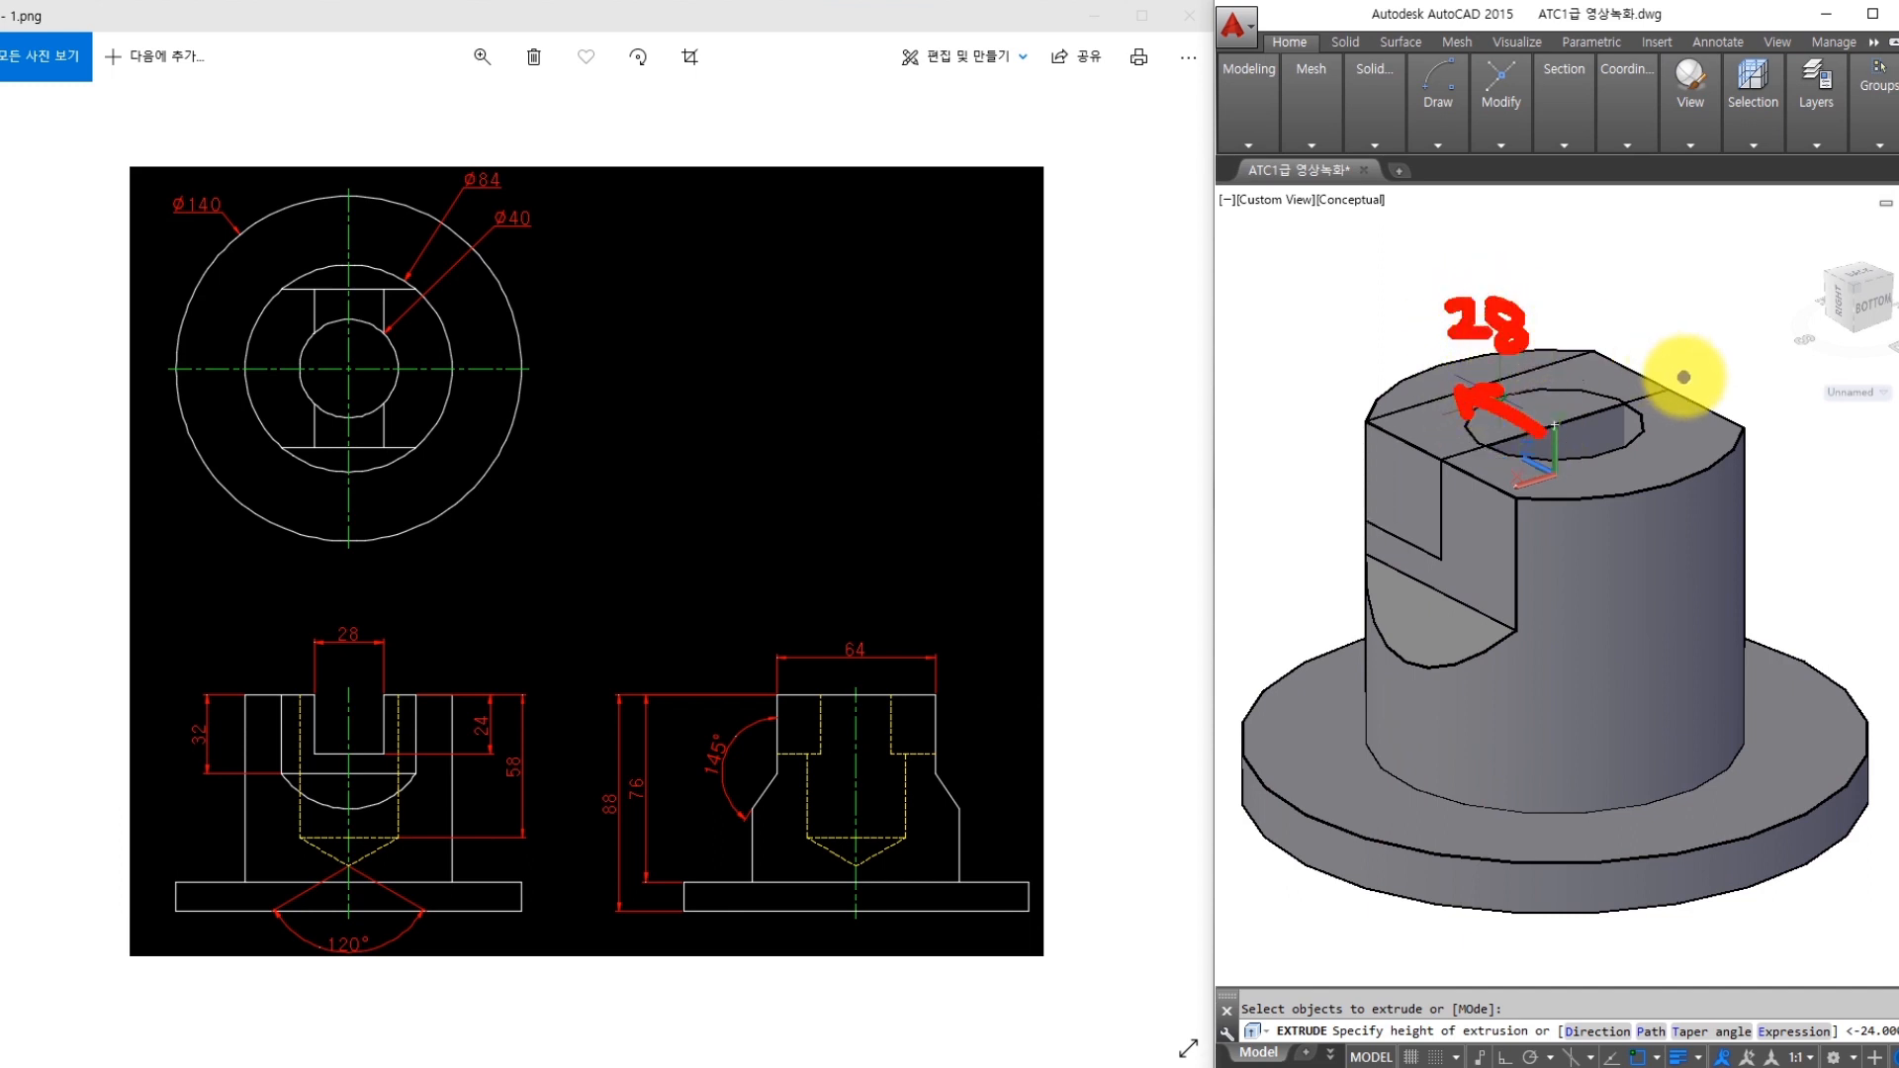
mouse_move(1593, 259)
left_mouse_down()
mouse_move(1632, 255)
mouse_move(1642, 309)
mouse_move(1731, 381)
left_mouse_up()
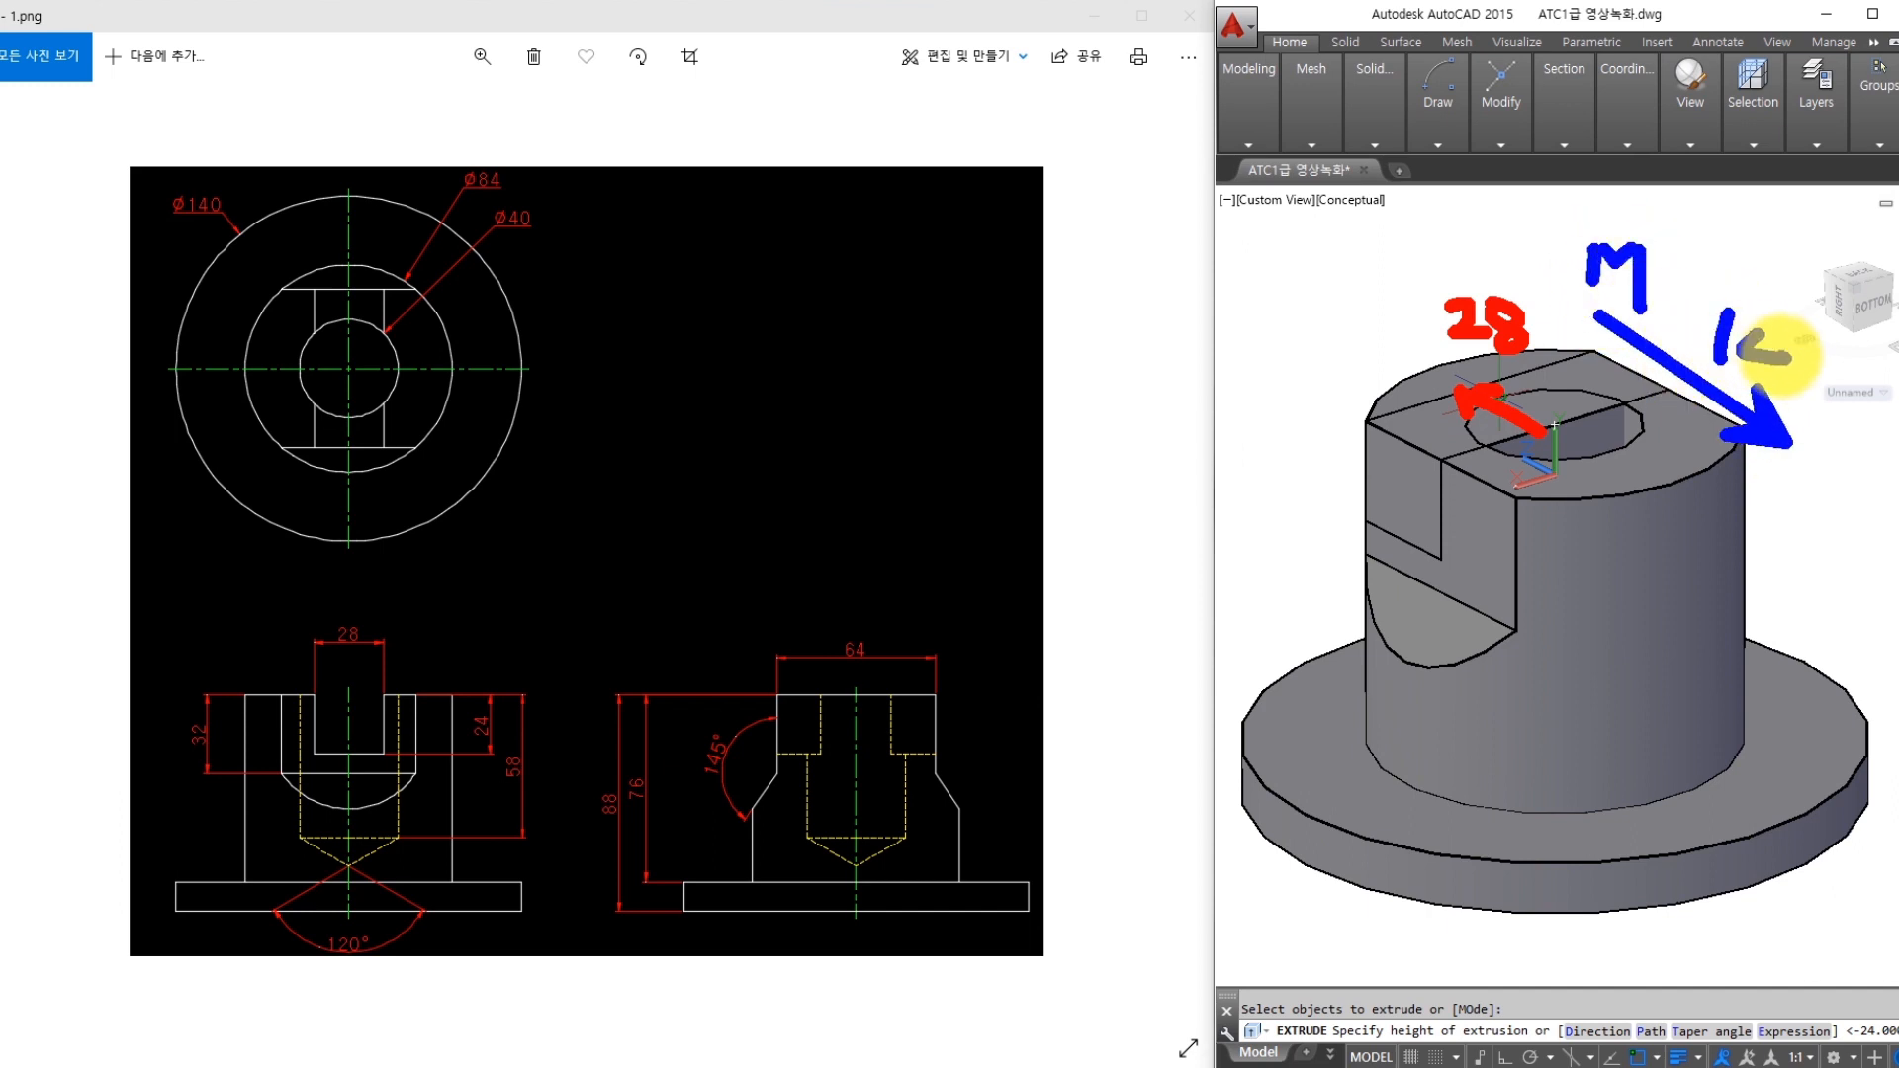
left_click_drag(1759, 317, 1788, 356)
left_click_drag(1770, 332, 1764, 384)
key("Escape")
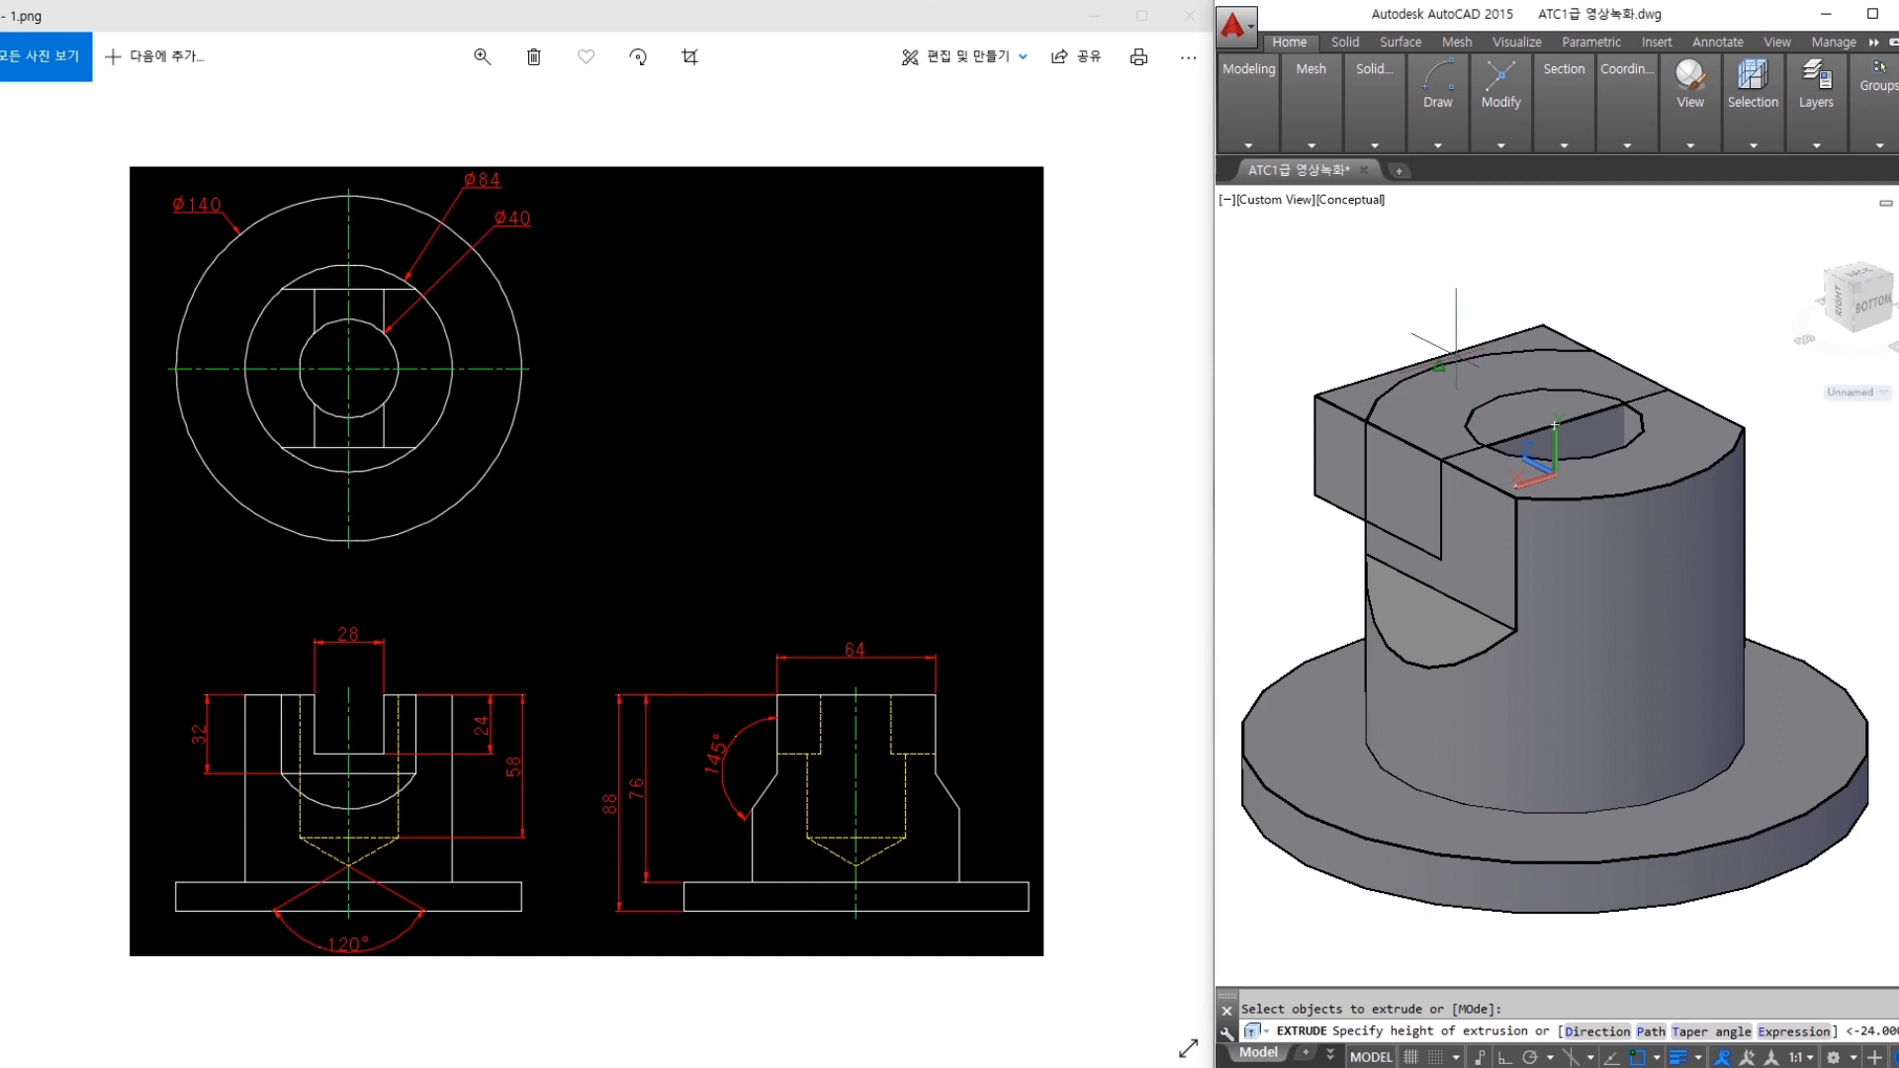
type("28")
key("Return")
Move the slot block 14 along the X axis to centre it on the hole
type("m")
key("space")
left_click(1539, 413)
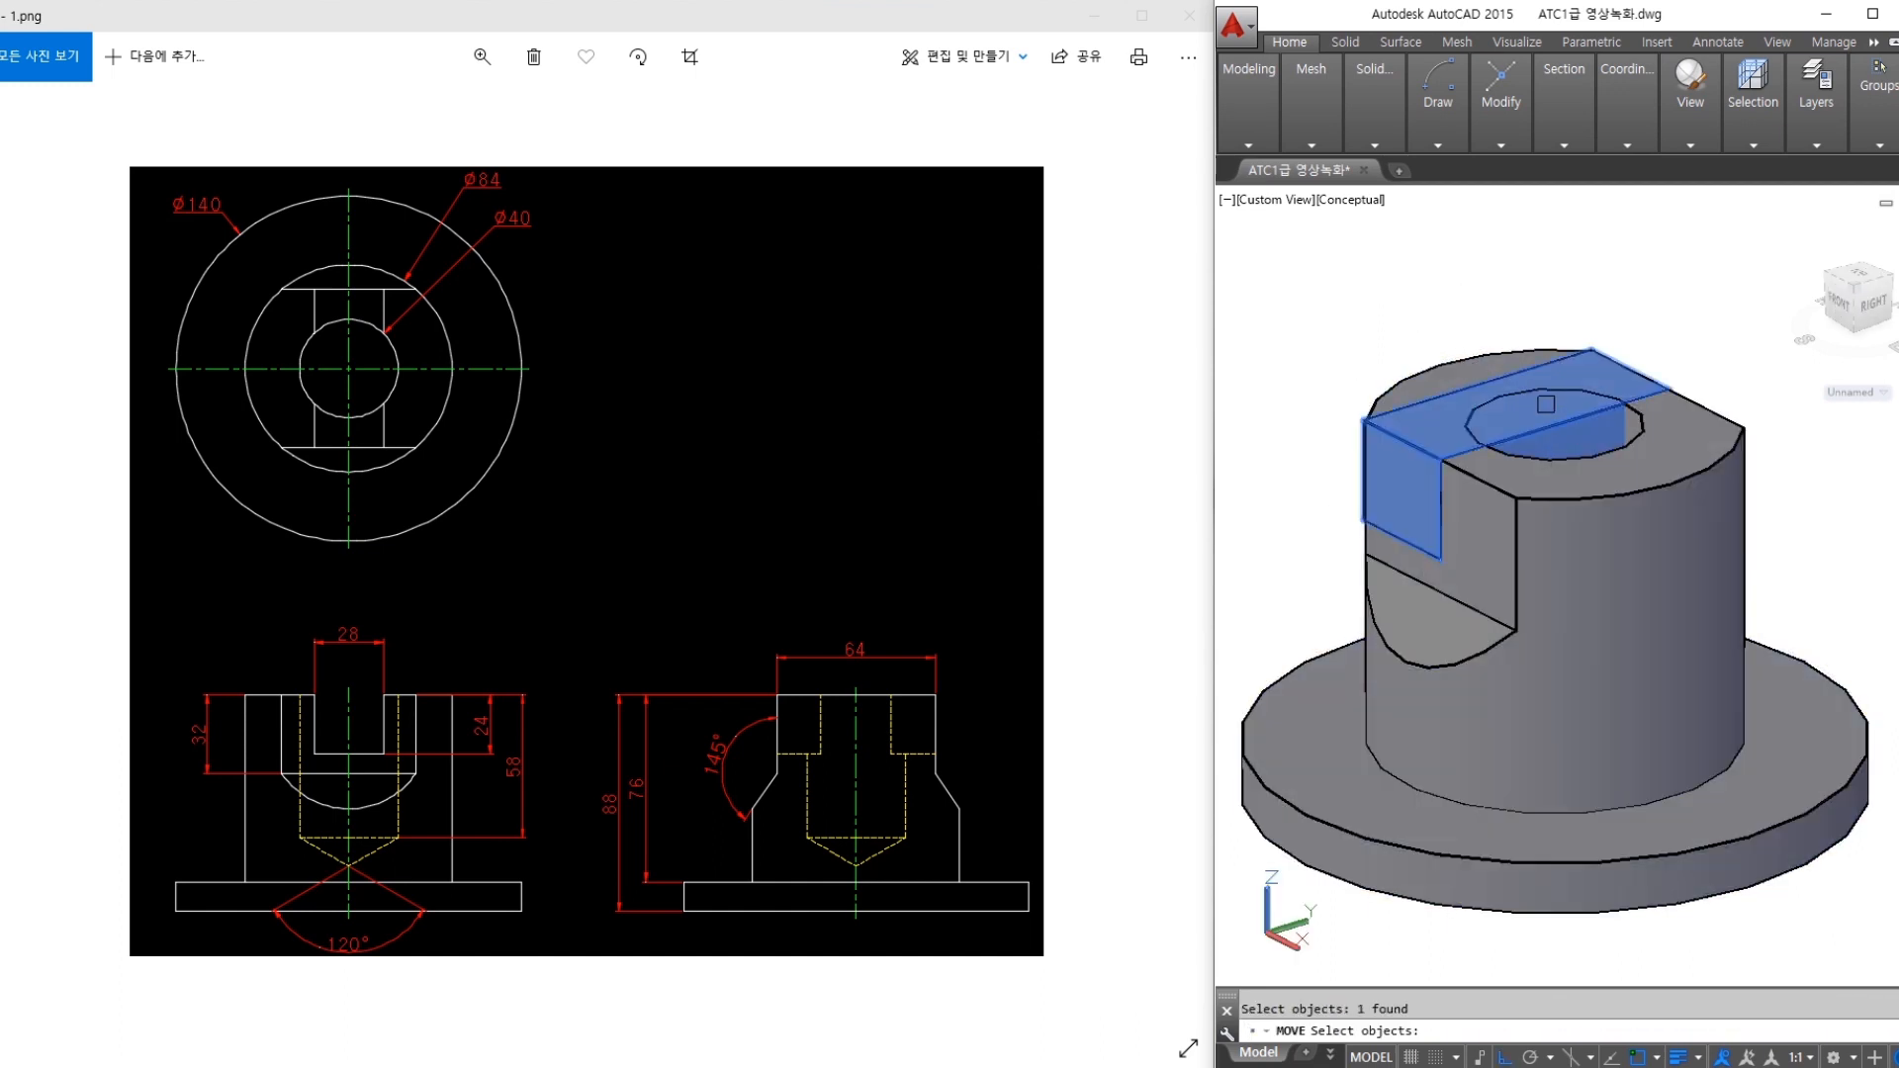
key("space")
left_click(1630, 269)
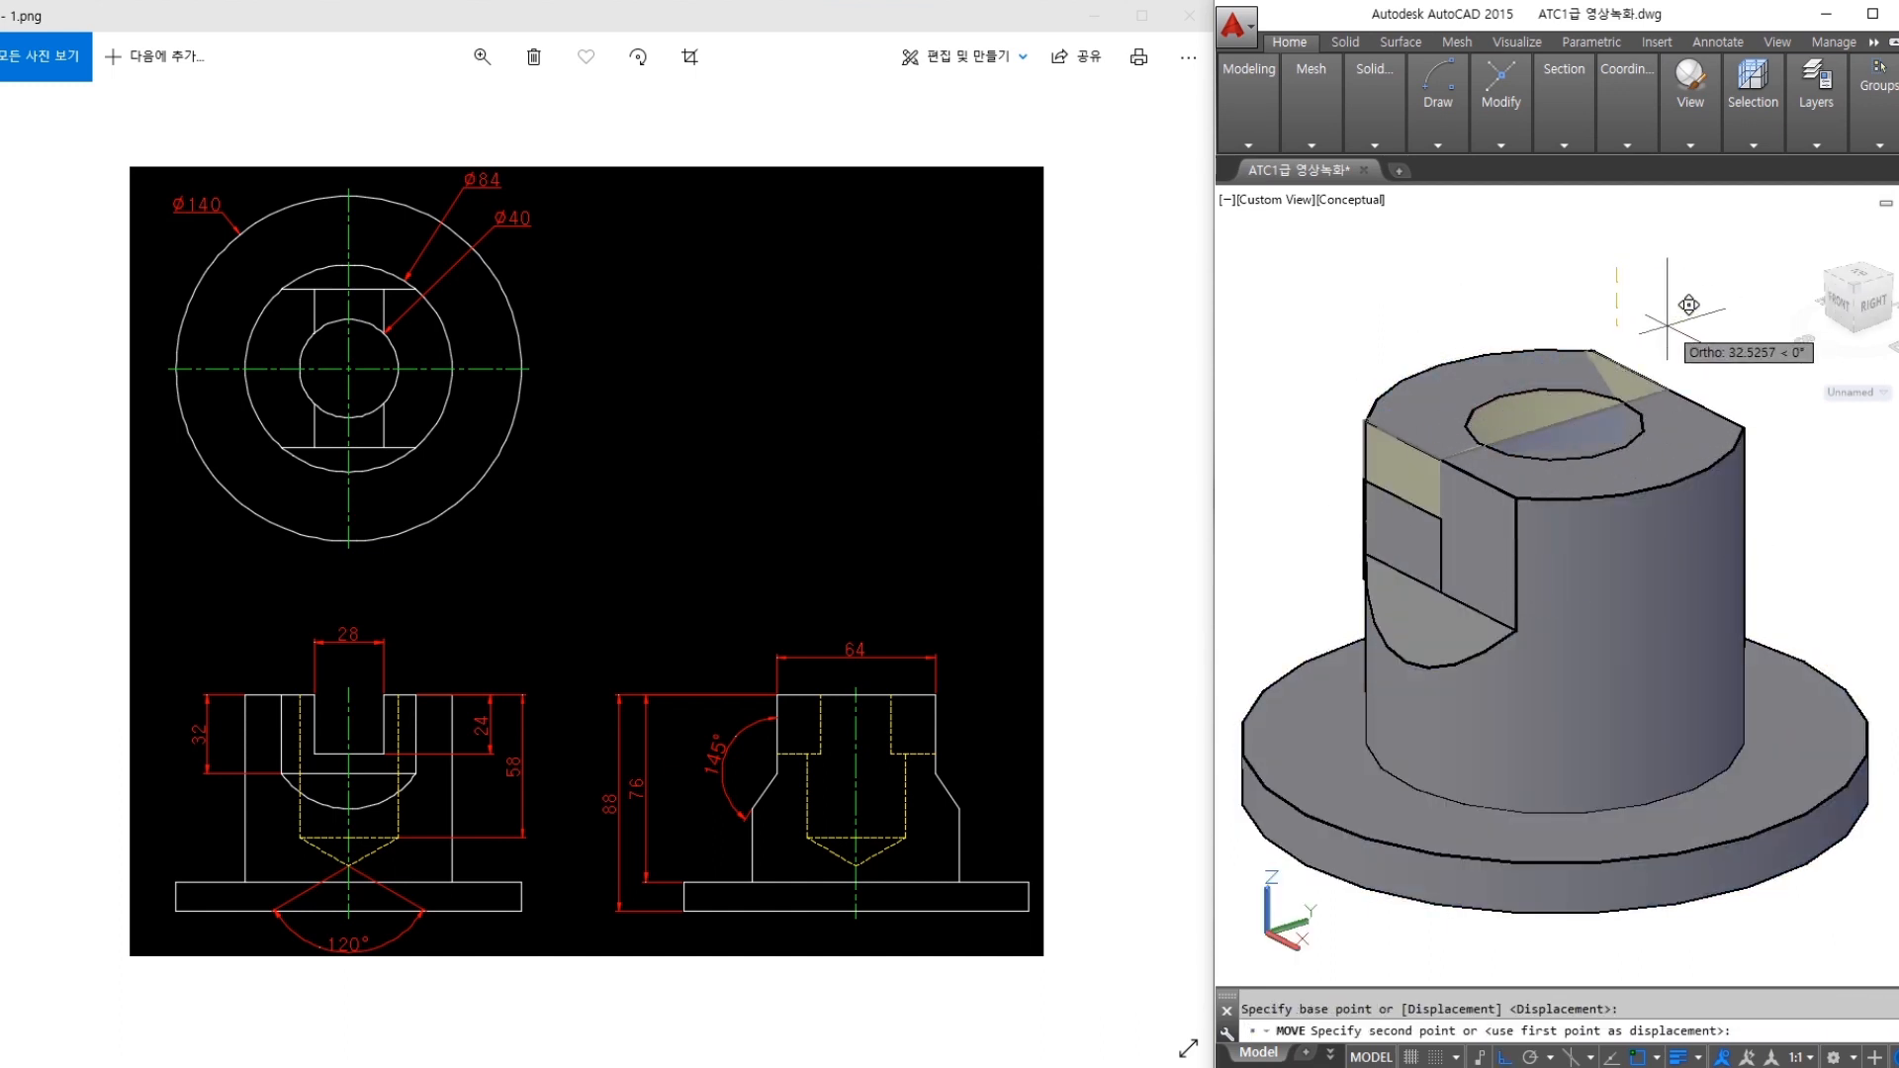
type("14")
key("Return")
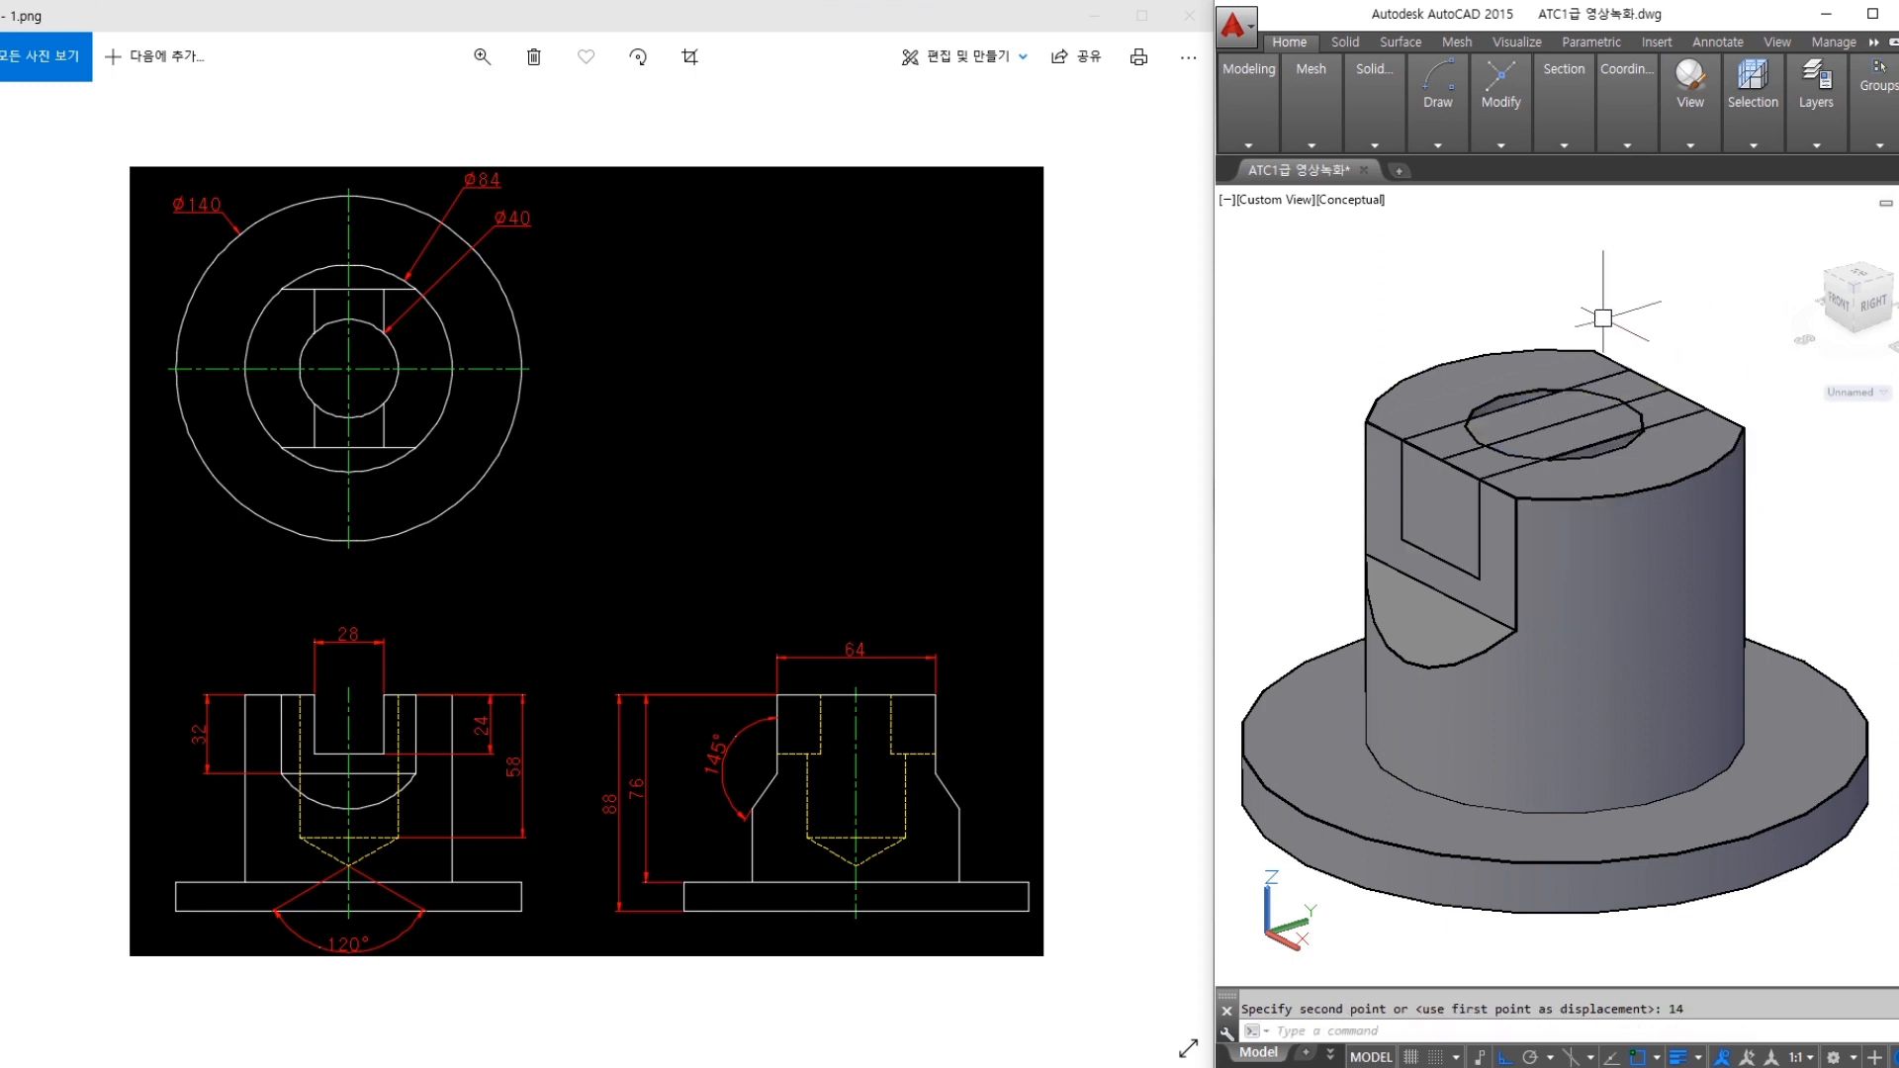
Subtract the slot block from the main solid to cut the slot across its top
left_click(1373, 110)
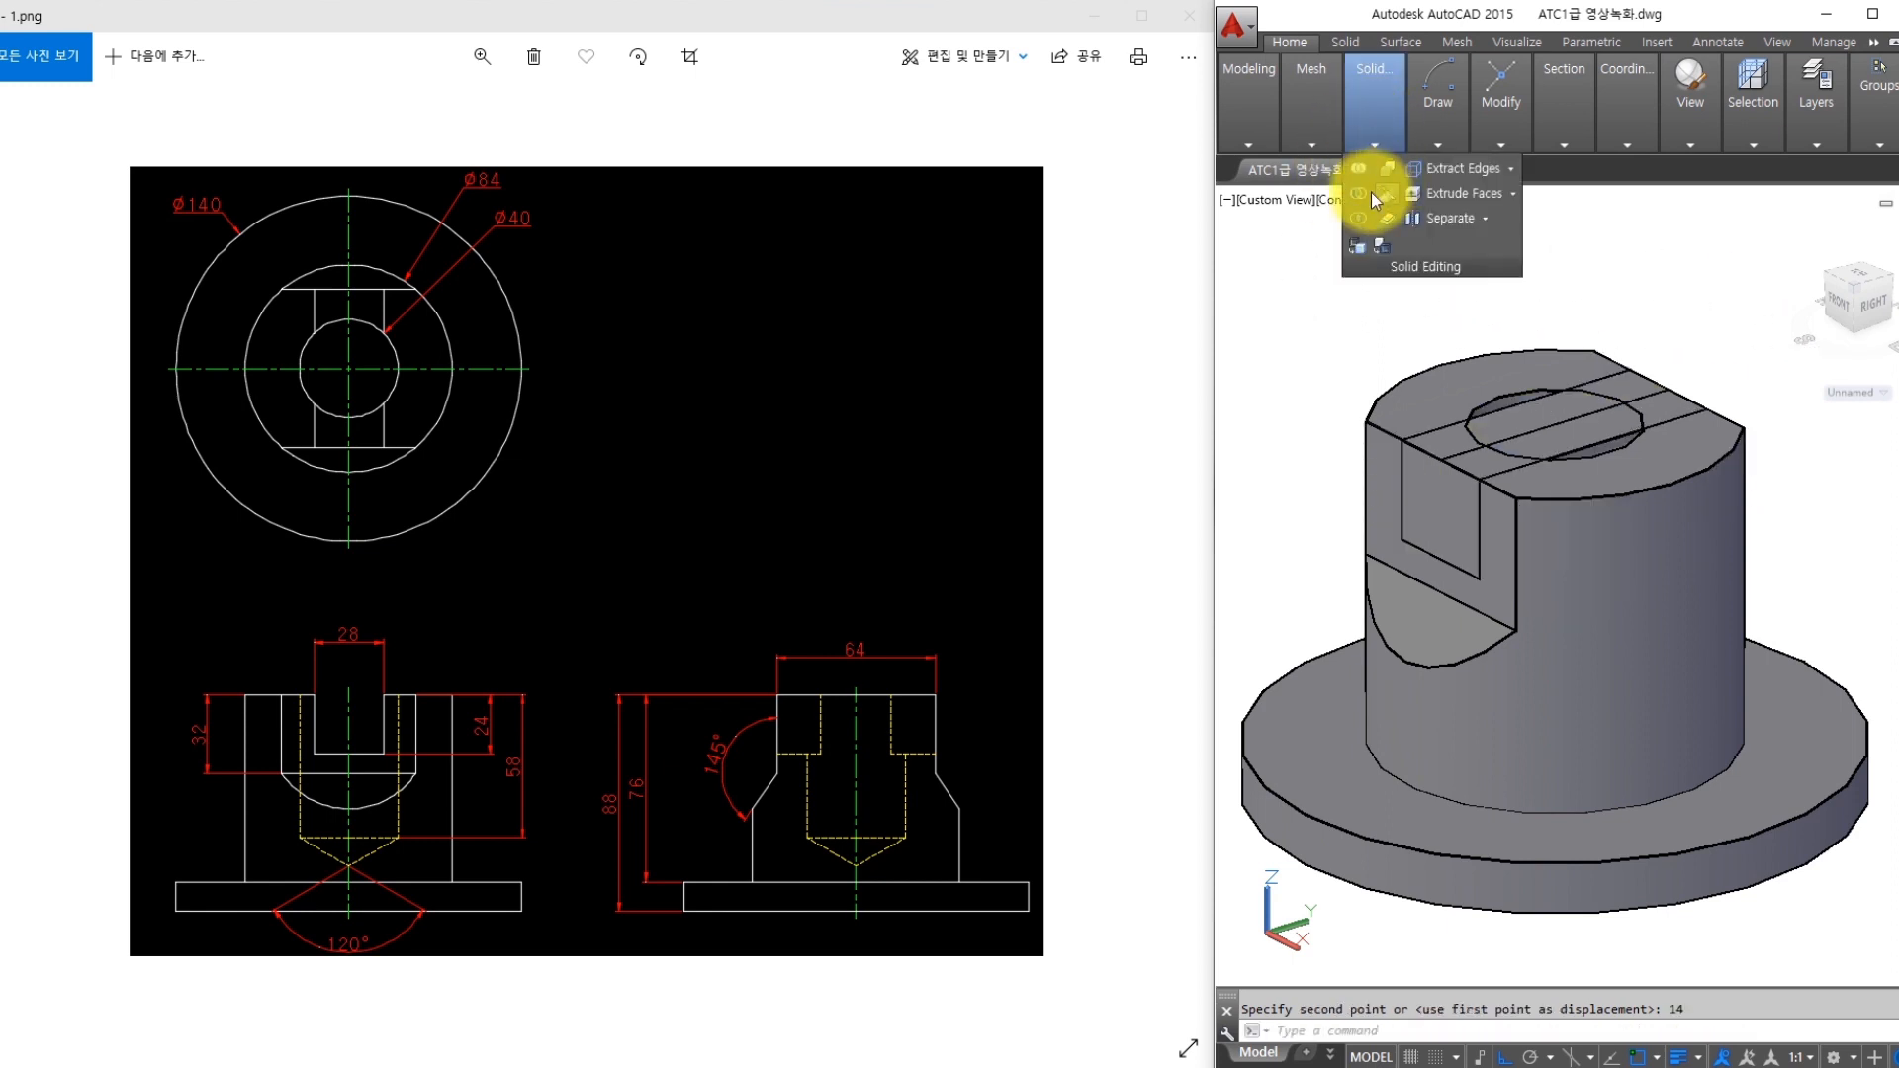
left_click(1361, 198)
left_click(1458, 372)
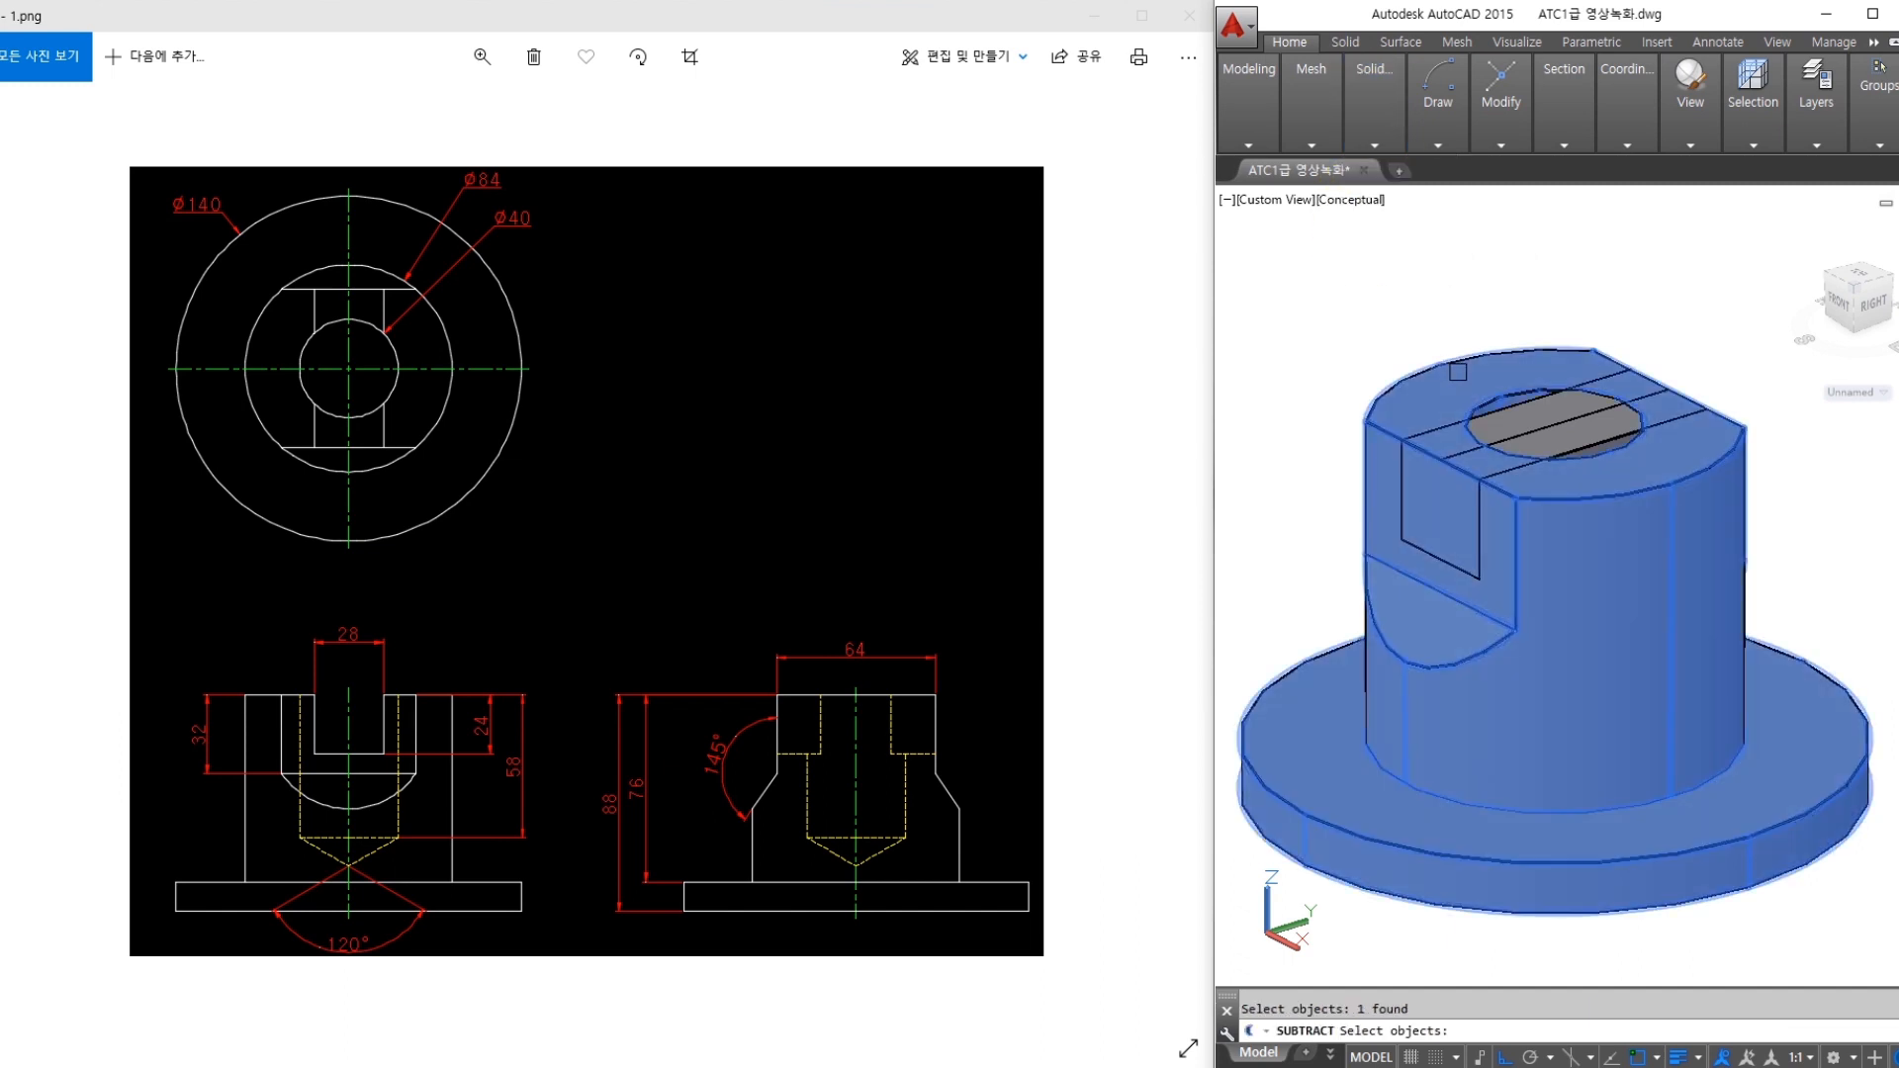
key("Return")
left_click(1527, 416)
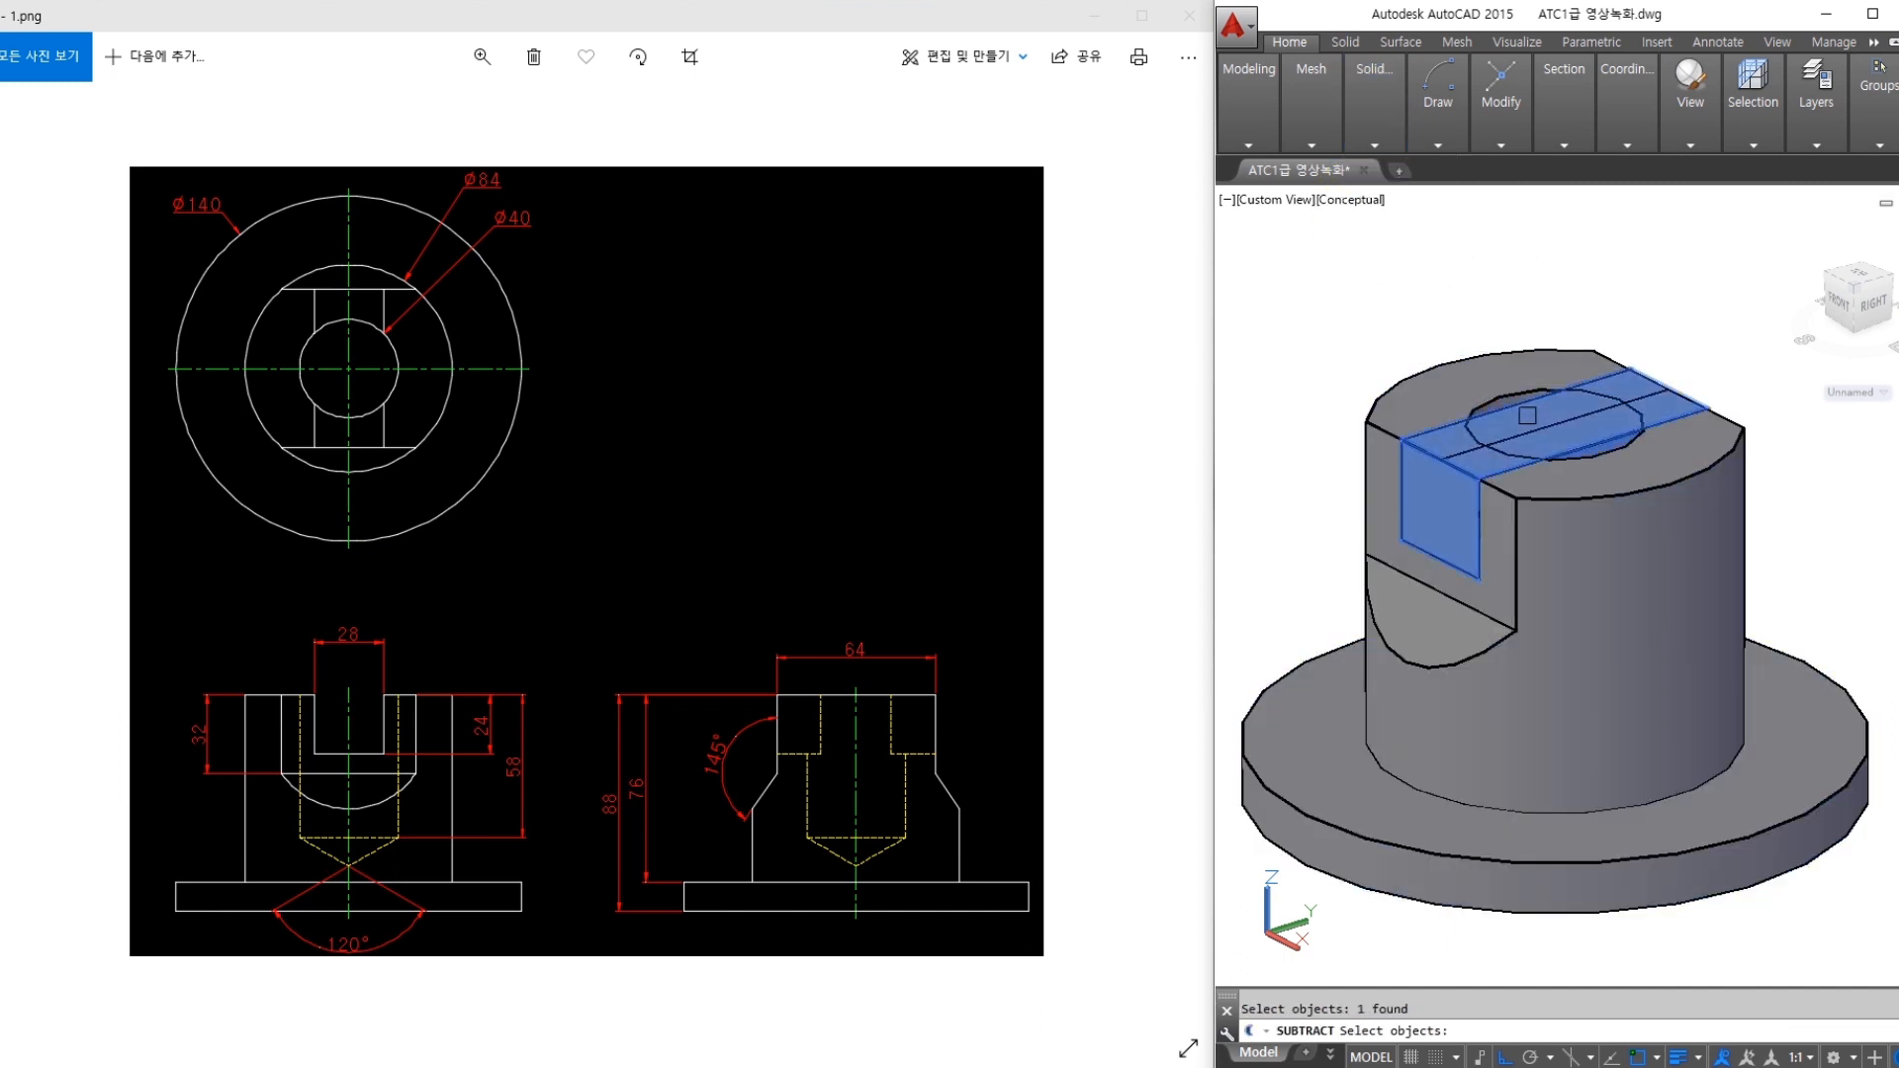
key("Return")
Erase the leftover line across the slot and orbit to inspect the finished cut from above
left_click(1577, 420)
type("e")
key("Return")
mouse_move(1620, 558)
middle_mouse_down("shift")
mouse_move(1662, 590)
mouse_move(1623, 543)
mouse_move(1620, 577)
middle_mouse_up("shift")
scroll(1663, 590, "down", 1)
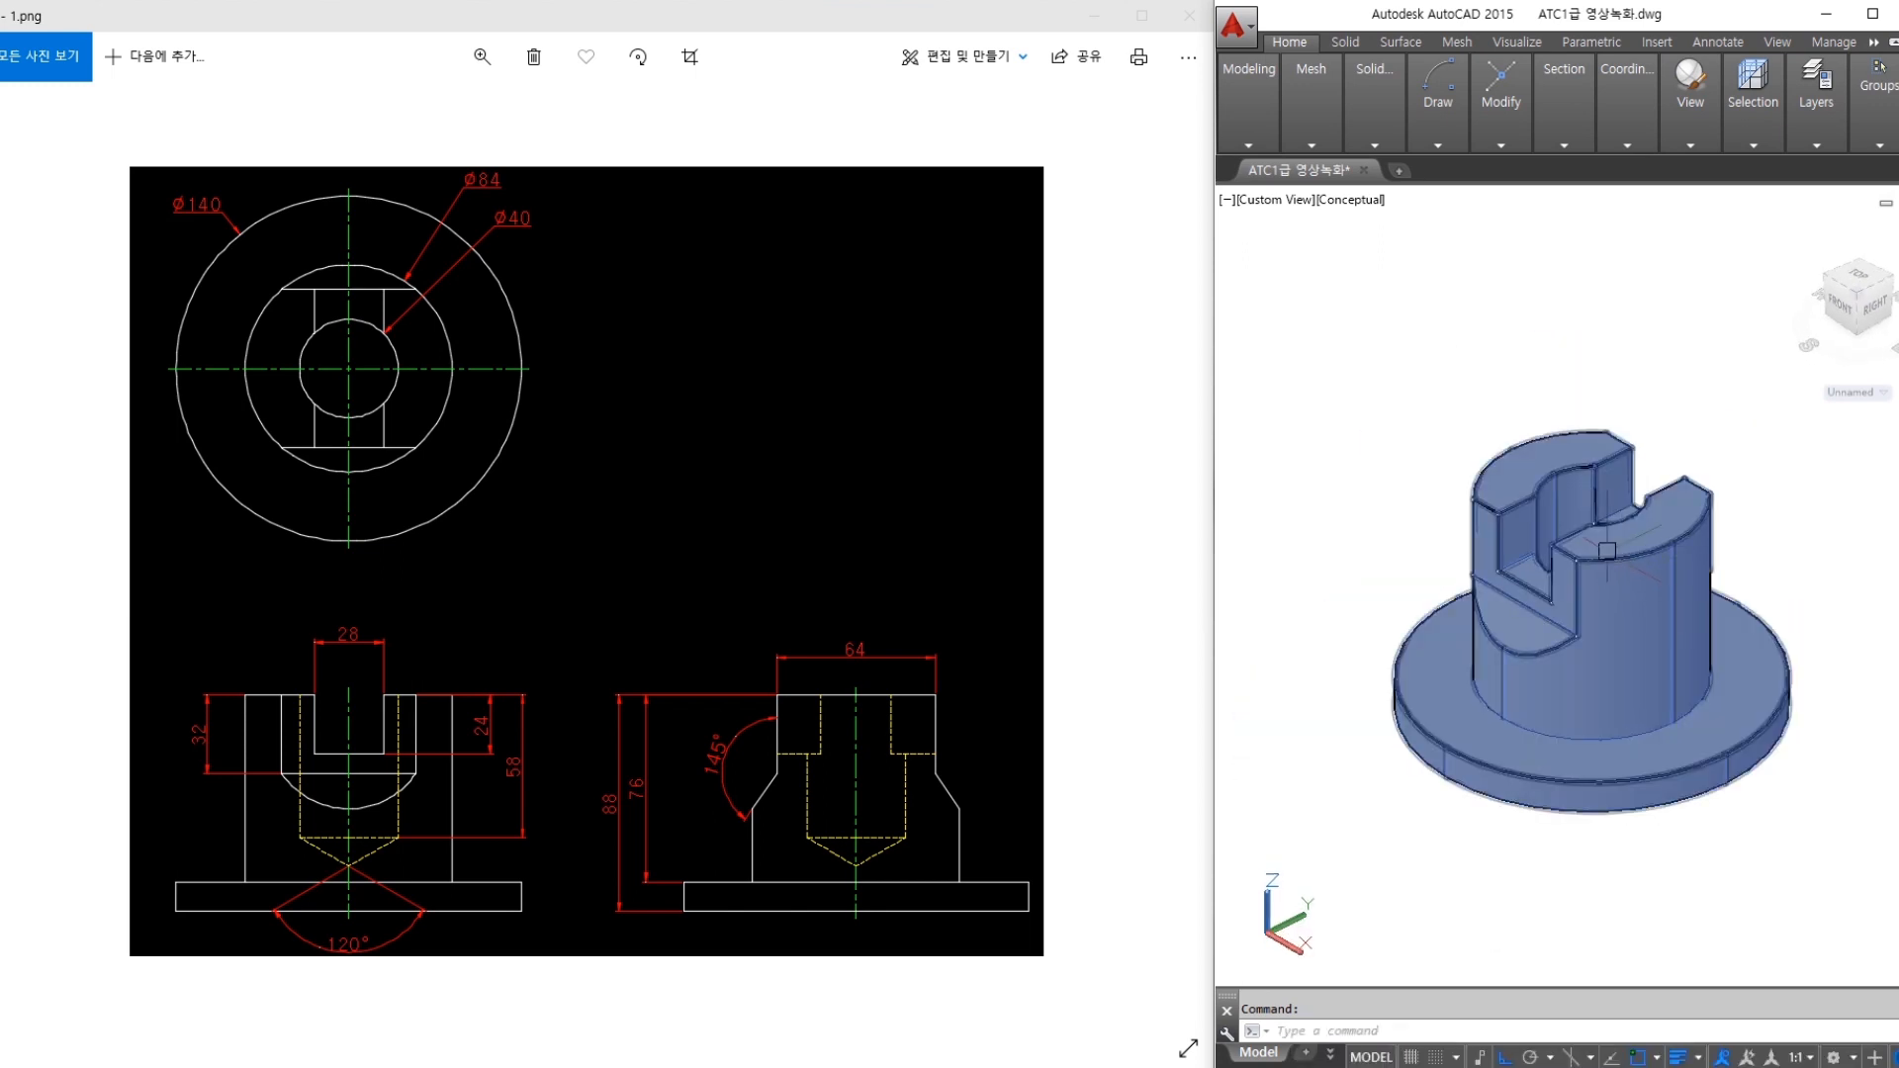